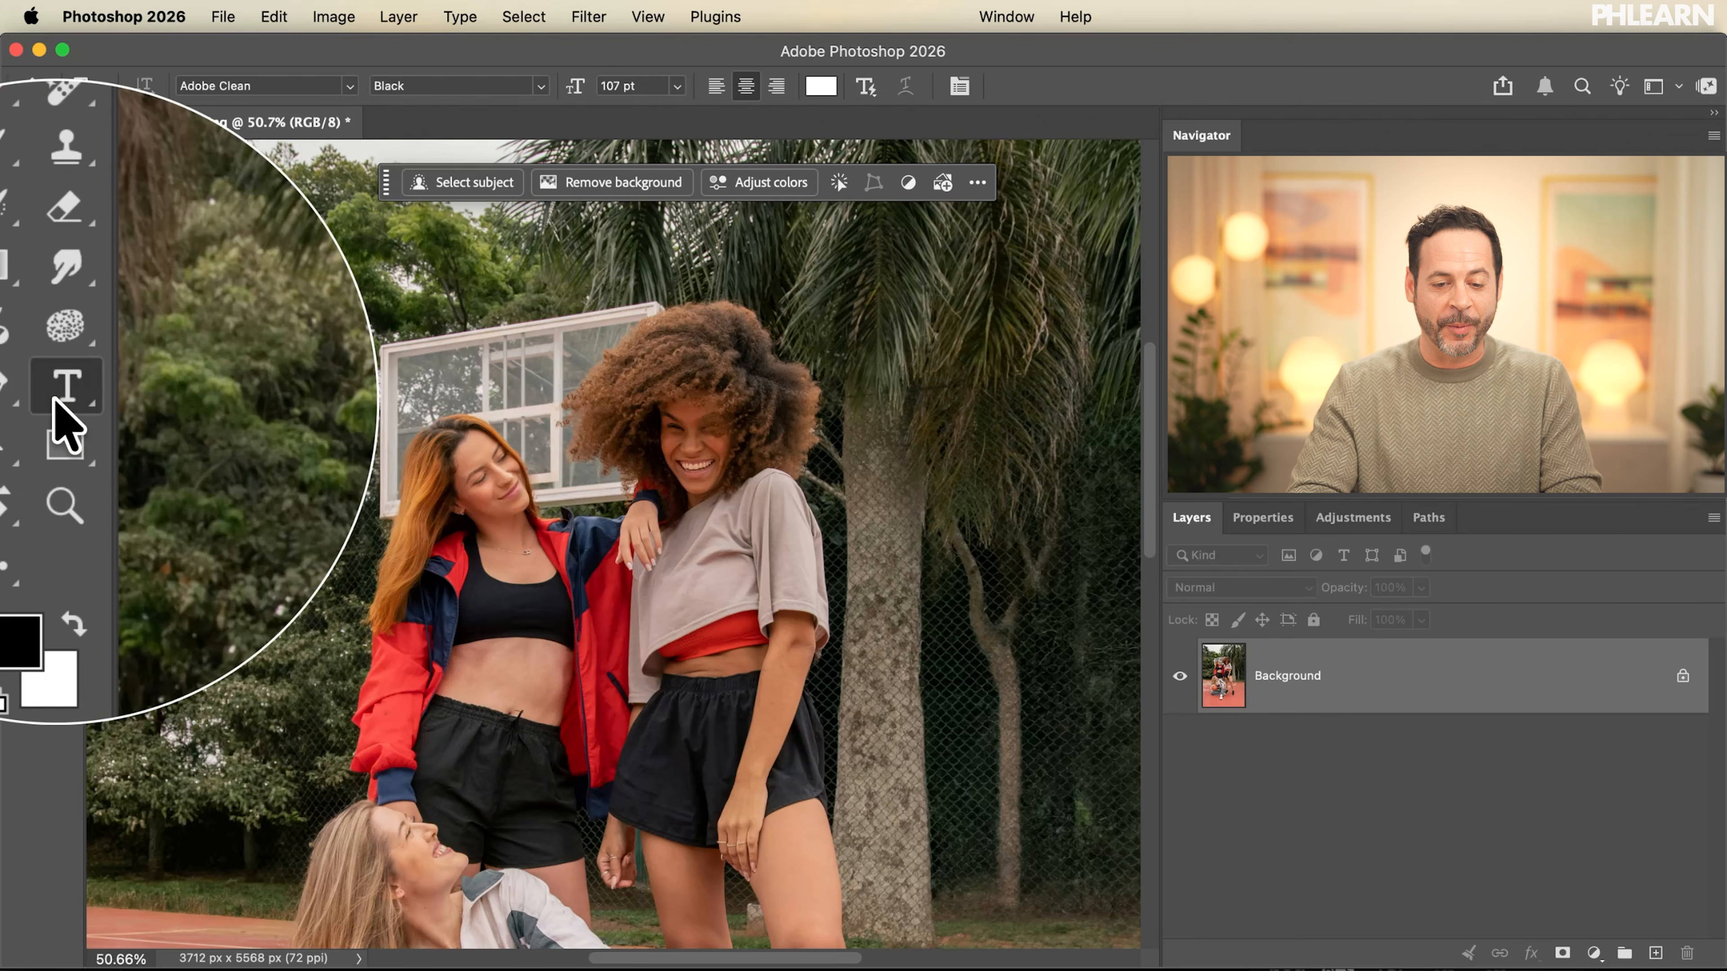
Create a large text box over the two standing women containing the text "BASKETBALL CAMP 2026".
{"action": "left_click_drag", "start_coordinate": [331, 335], "coordinate": [946, 797]}
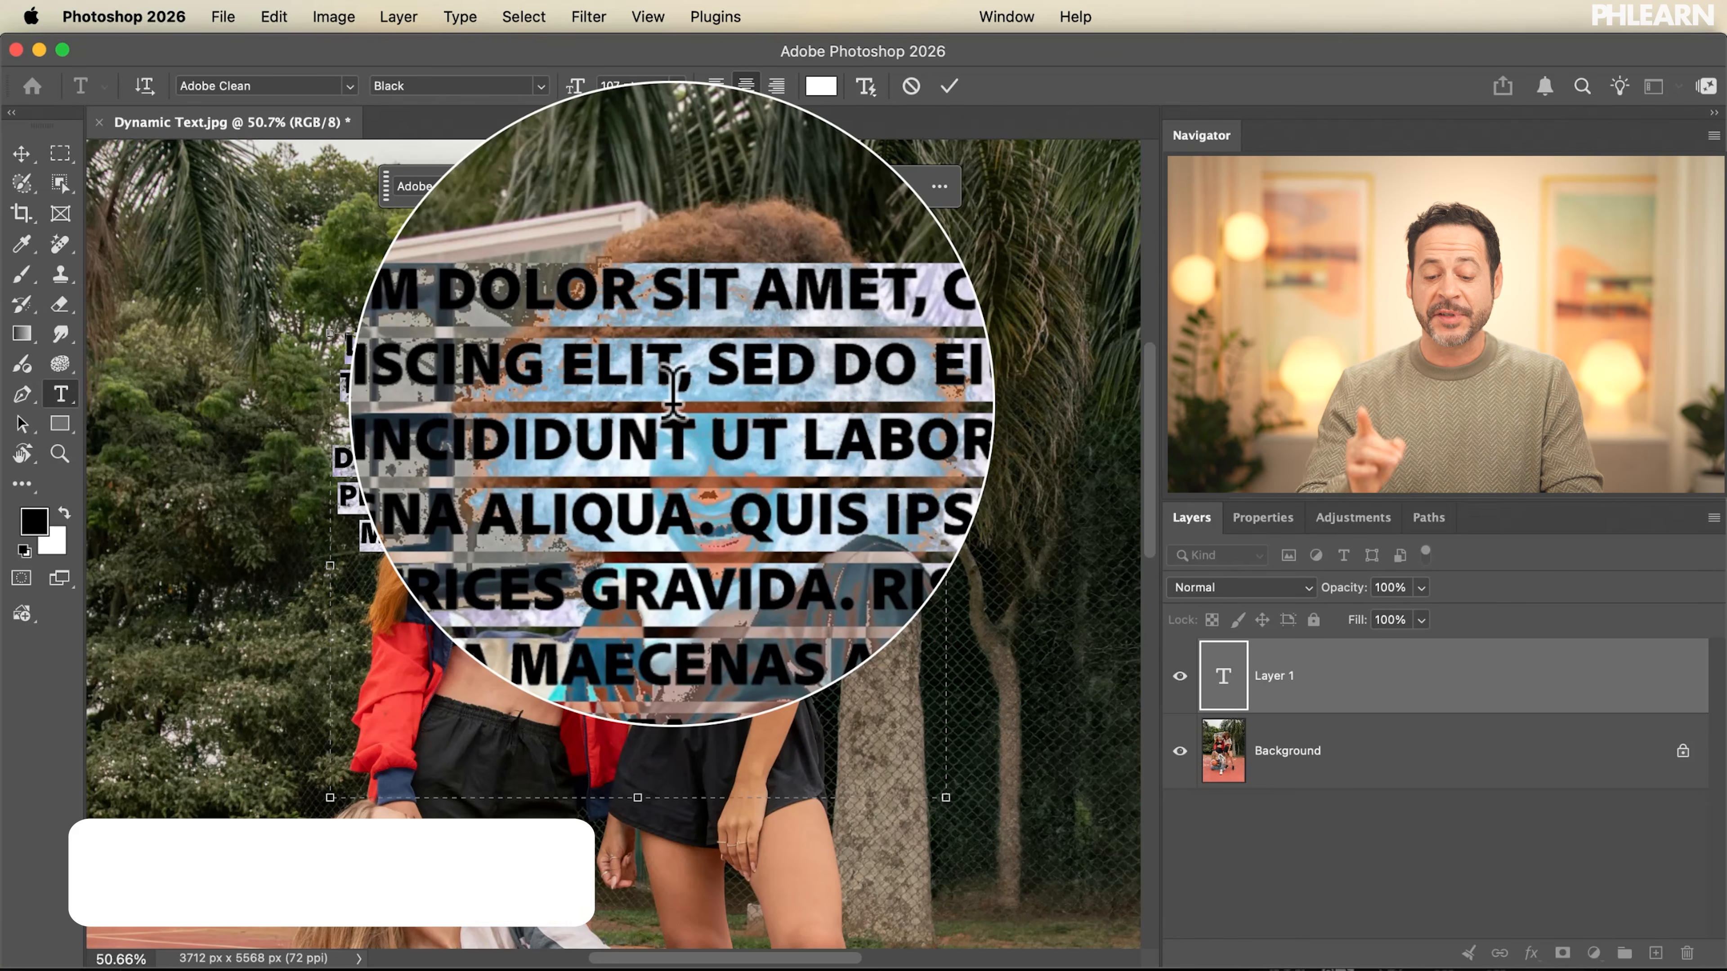
{"action": "type", "text": "BASKETBALL CAMP 2026"}
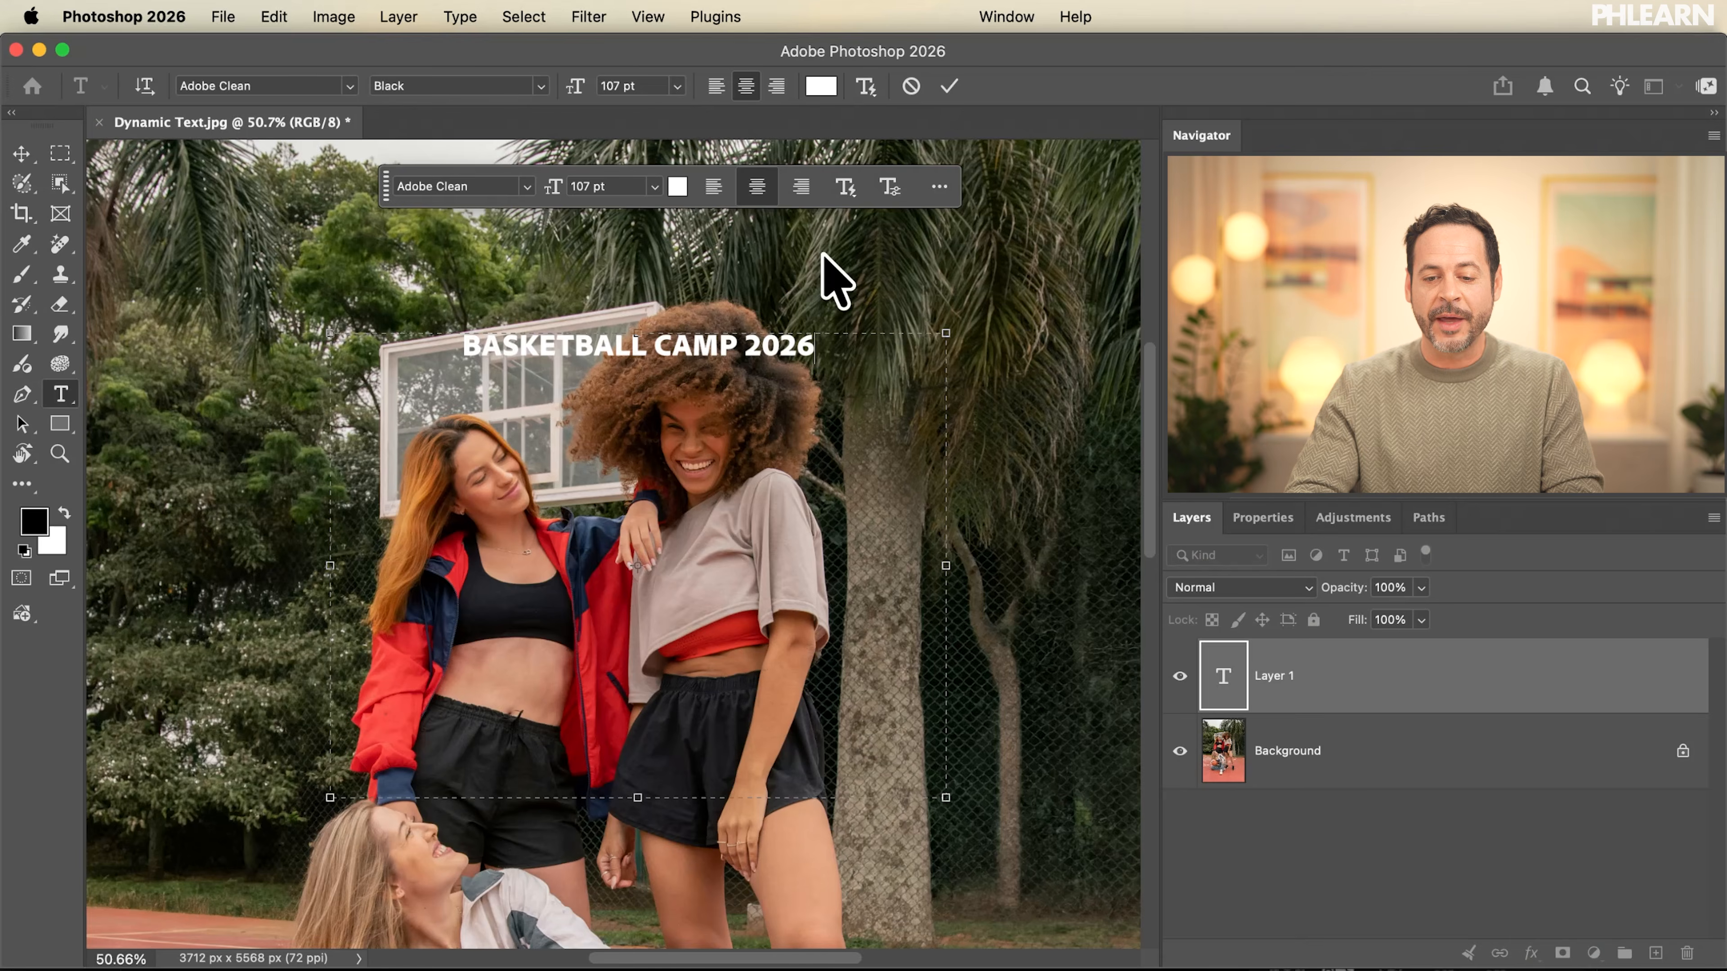
Apply the box-shaped Dynamic Text layout to the text and slightly enlarge its bounding box from the upper-right corner.
{"action": "left_click", "coordinate": [845, 187]}
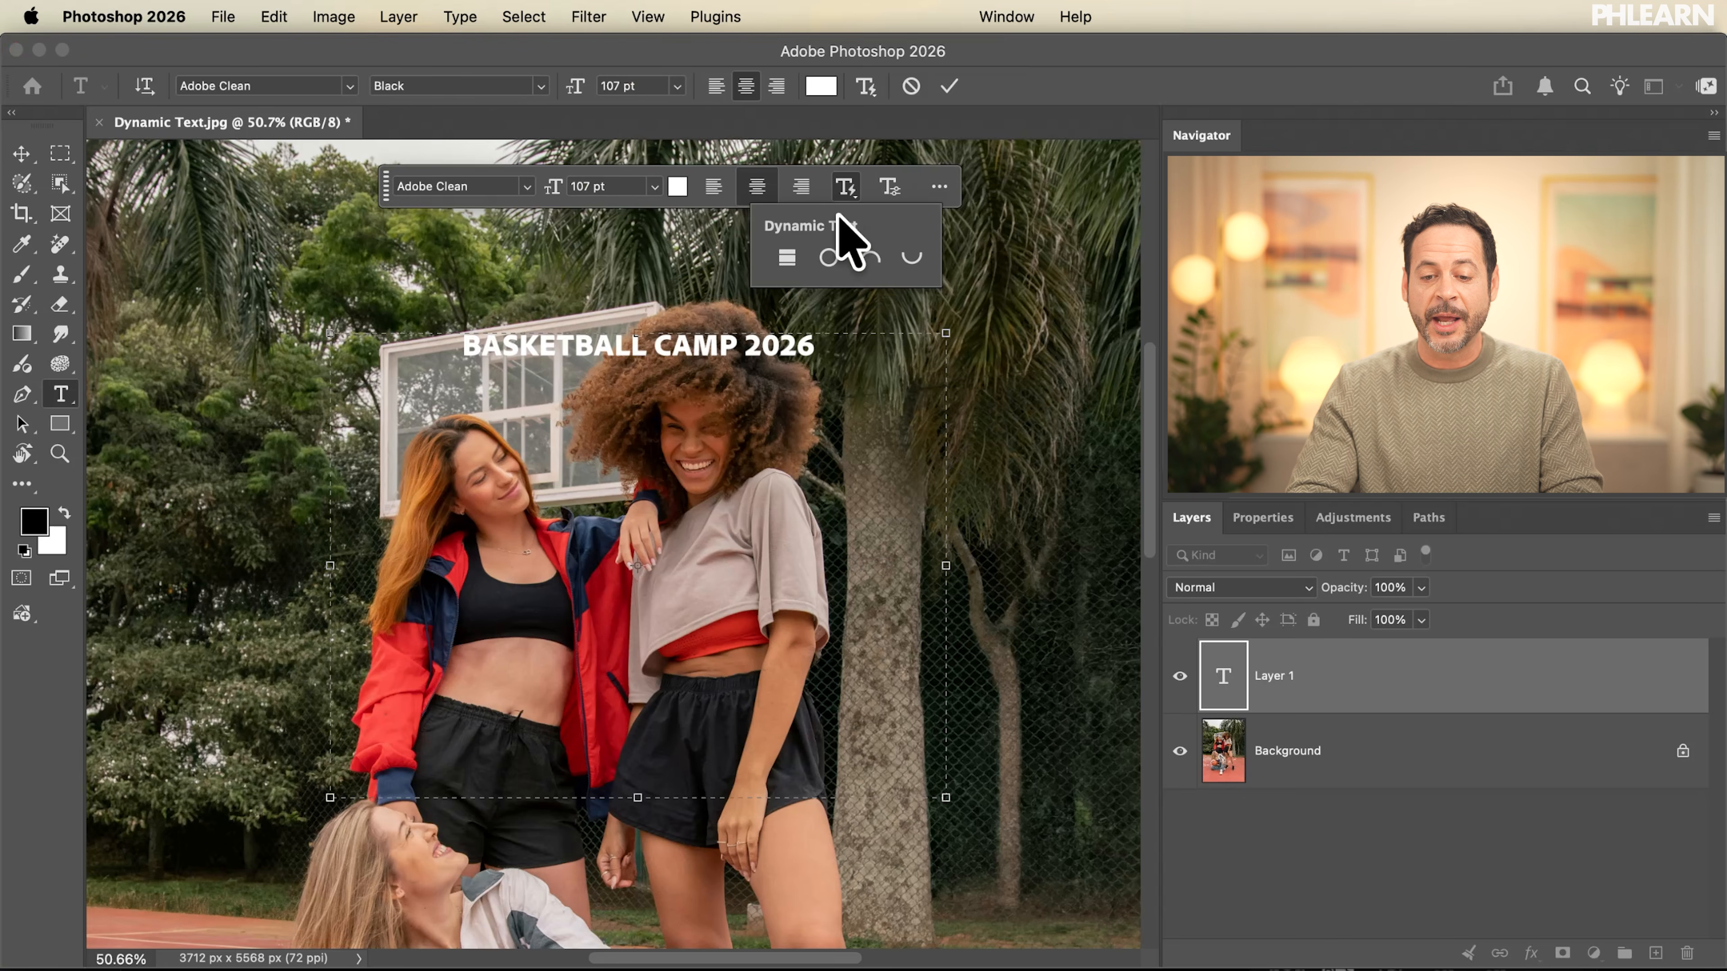
{"action": "left_click", "coordinate": [792, 264]}
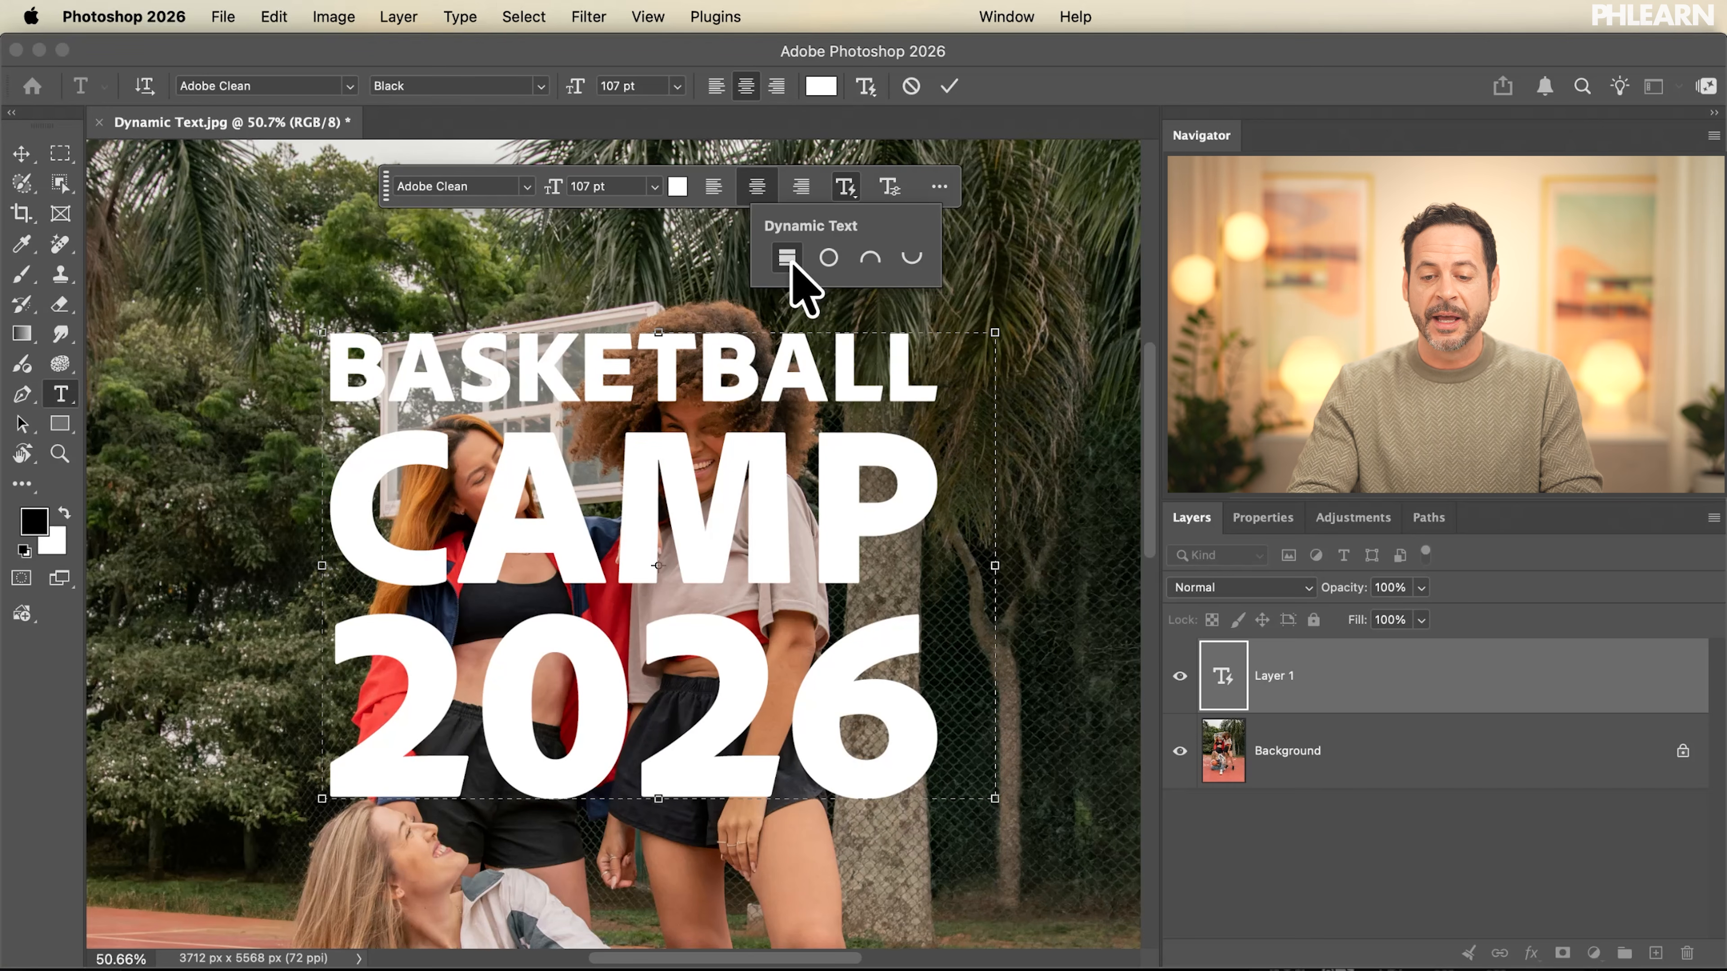
{"action": "left_click_drag", "start_coordinate": [994, 337], "coordinate": [1033, 325]}
Change the Dynamic Text shape of "BASKETBALL CAMP 2026" to a circle.
{"action": "left_click", "coordinate": [850, 189]}
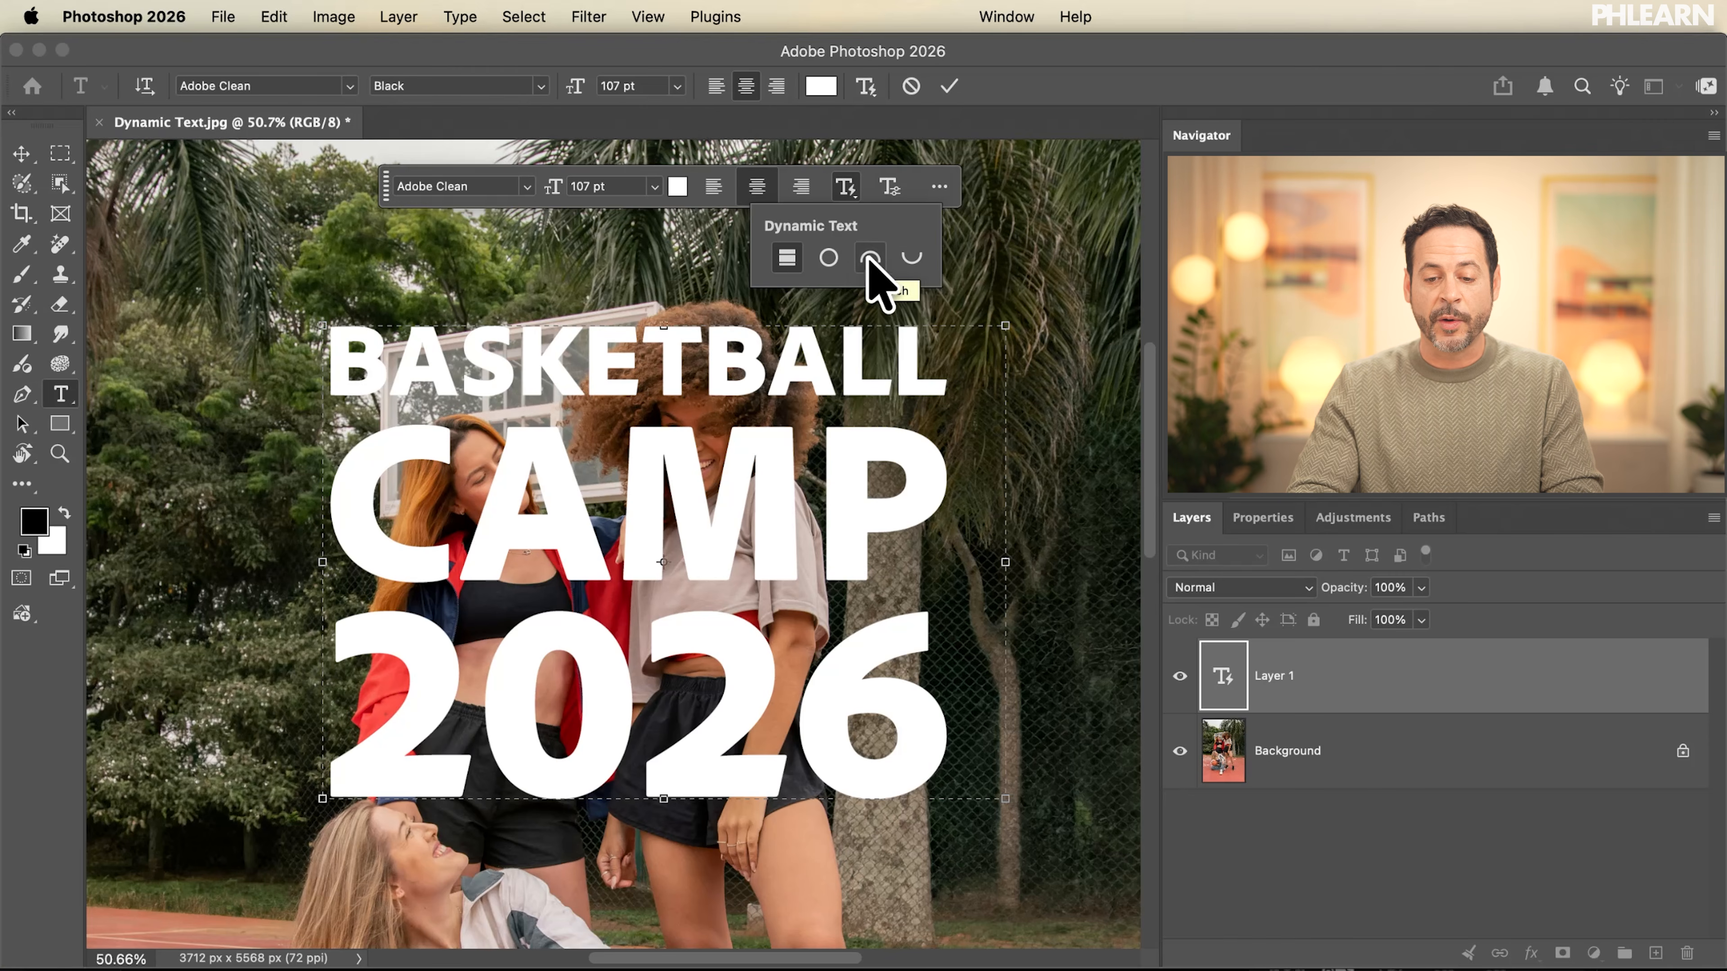
{"action": "left_click", "coordinate": [829, 258]}
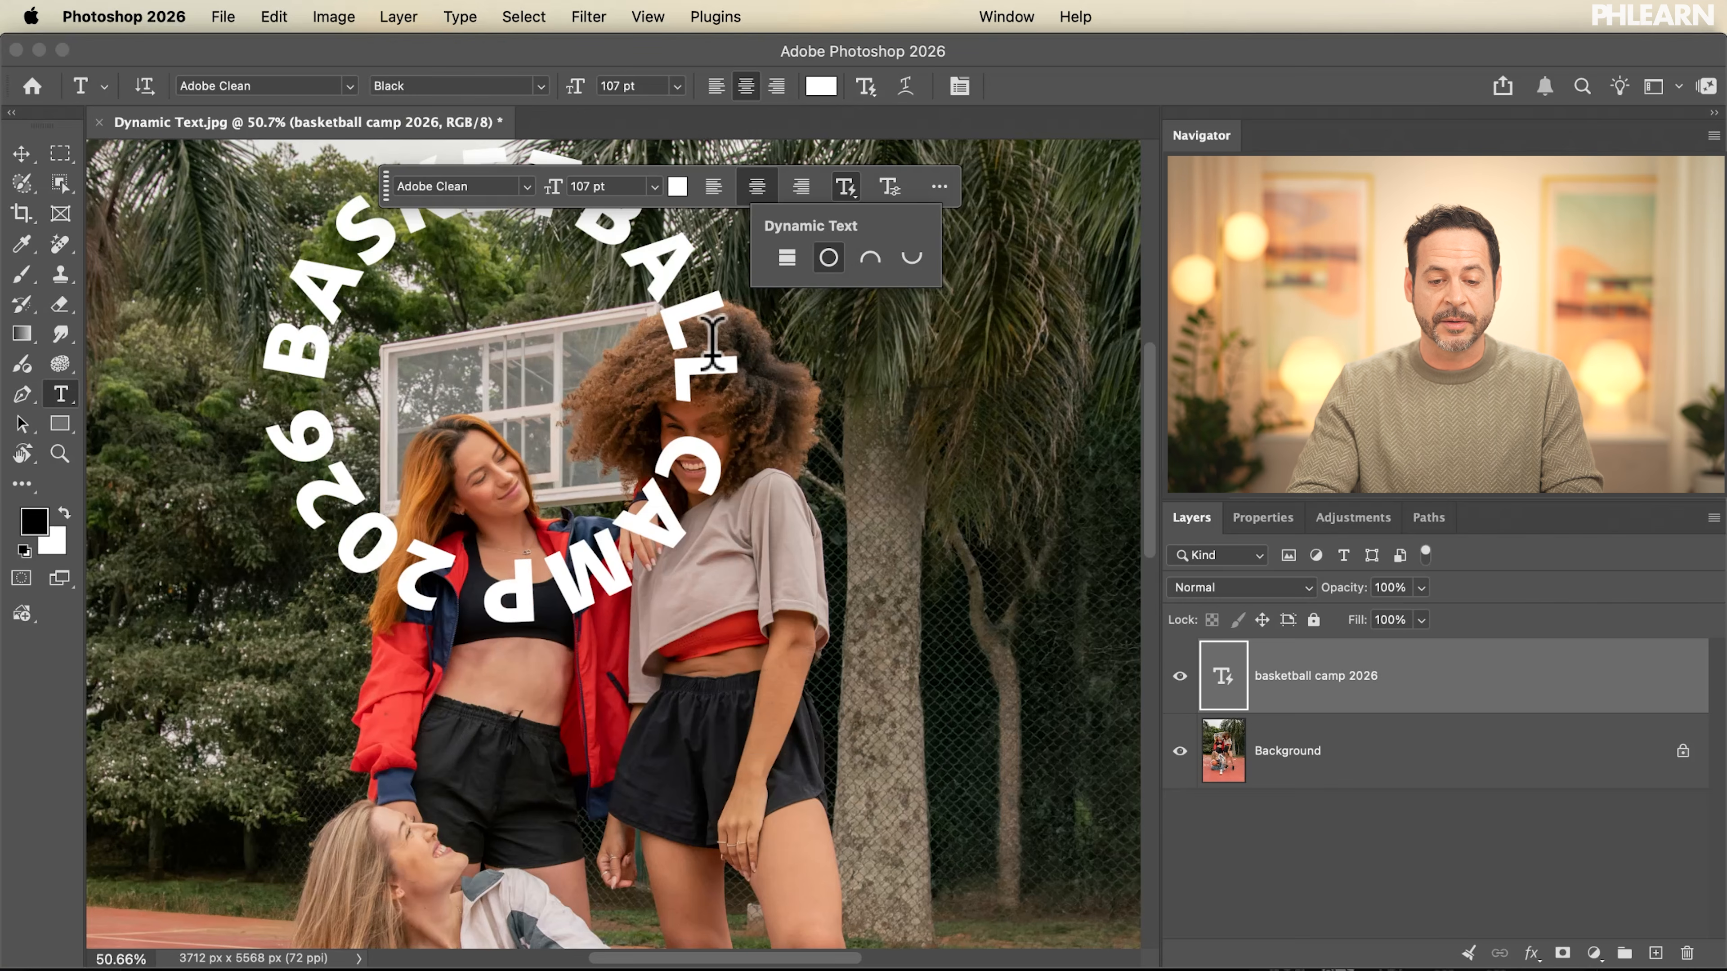
{"action": "scroll", "coordinate": [647, 435], "scroll_direction": "up", "scroll_amount": 5}
{"action": "scroll", "coordinate": [647, 435], "scroll_direction": "up", "scroll_amount": 3}
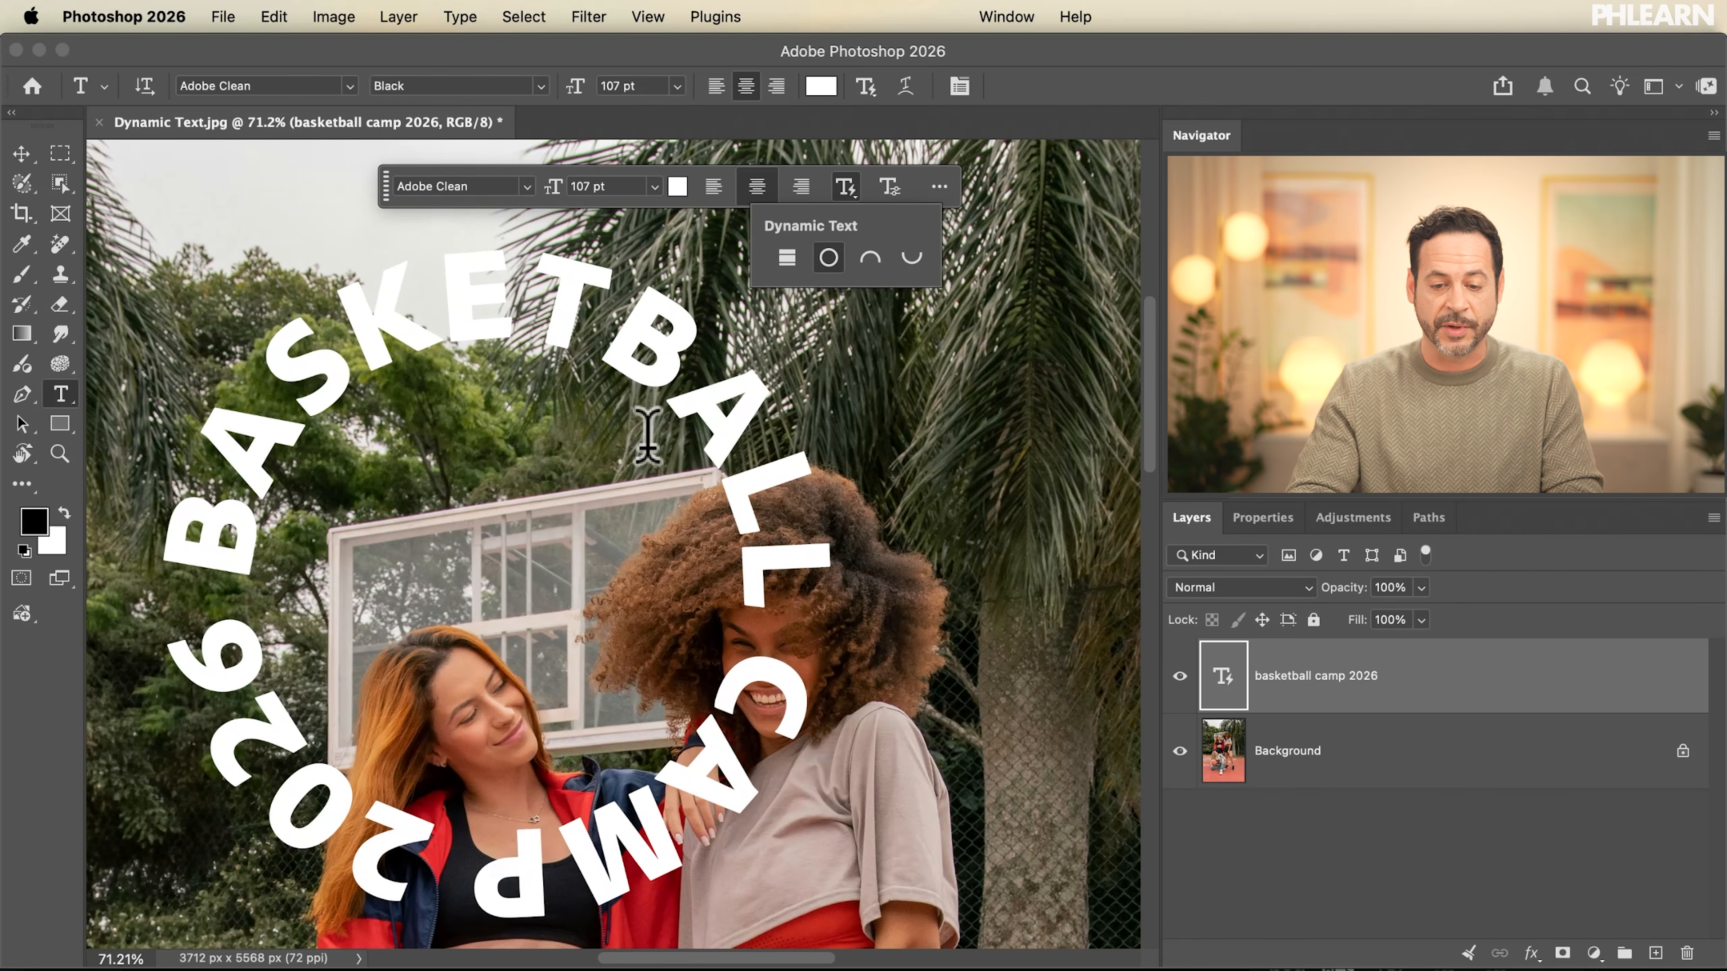
Try the upward and downward arch shapes on the Dynamic Text, and return it to the circle.
{"action": "left_click", "coordinate": [870, 258]}
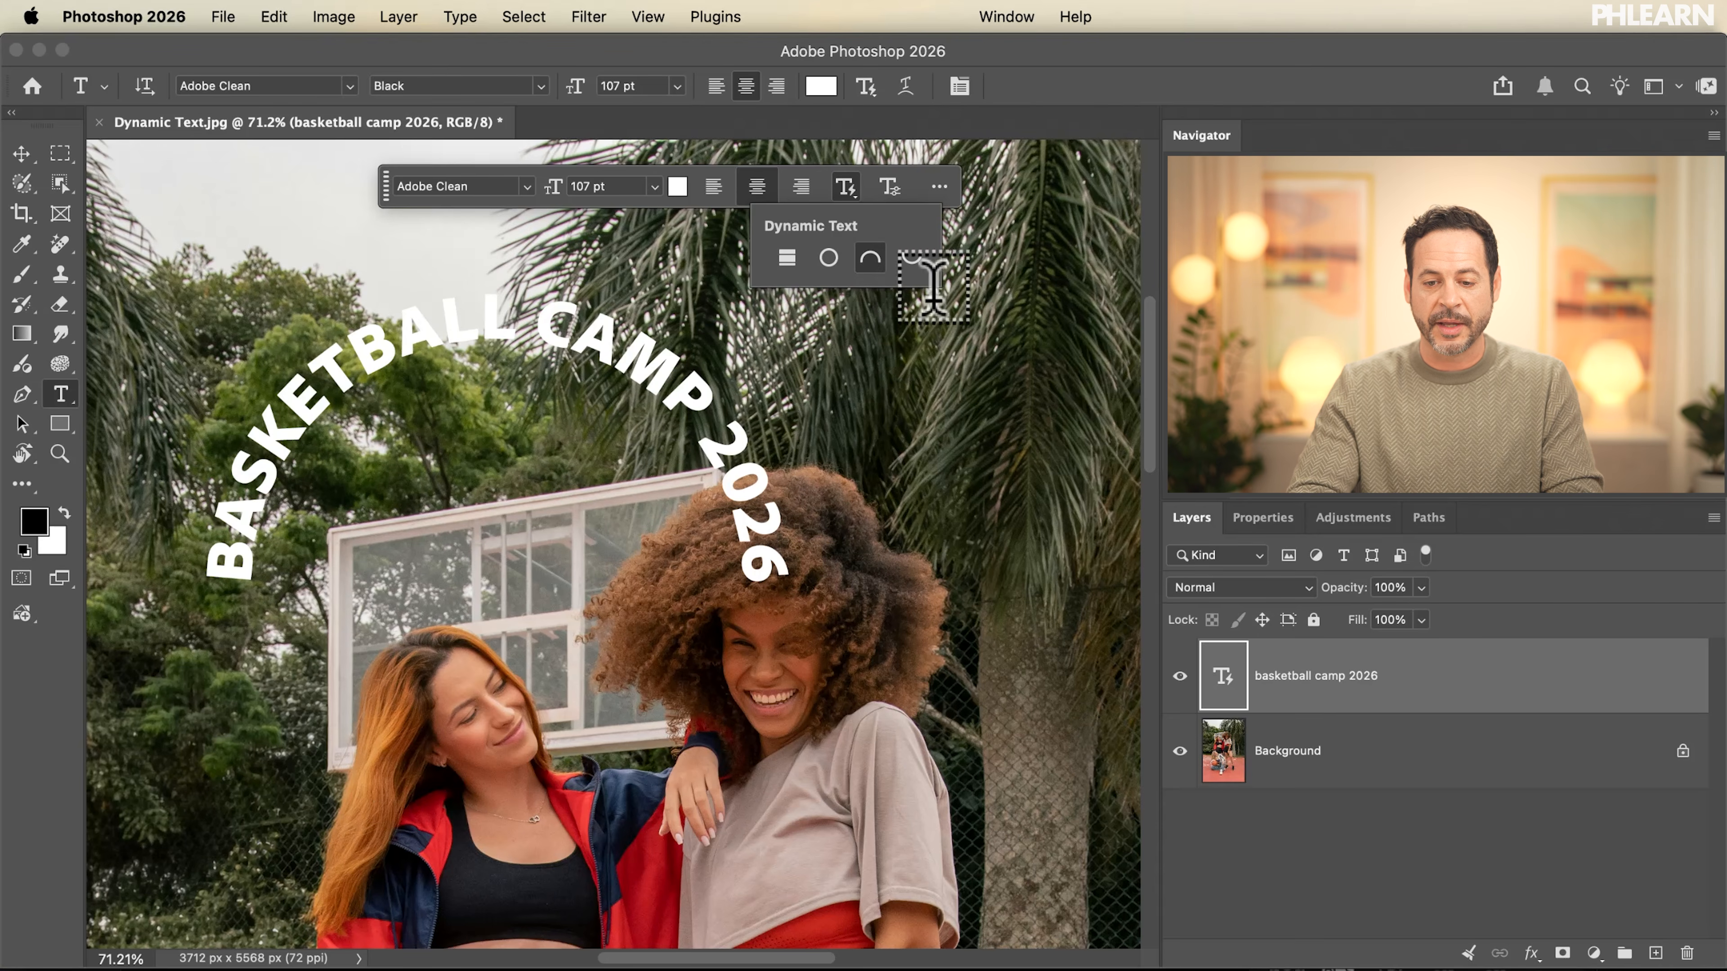
{"action": "left_click", "coordinate": [910, 261]}
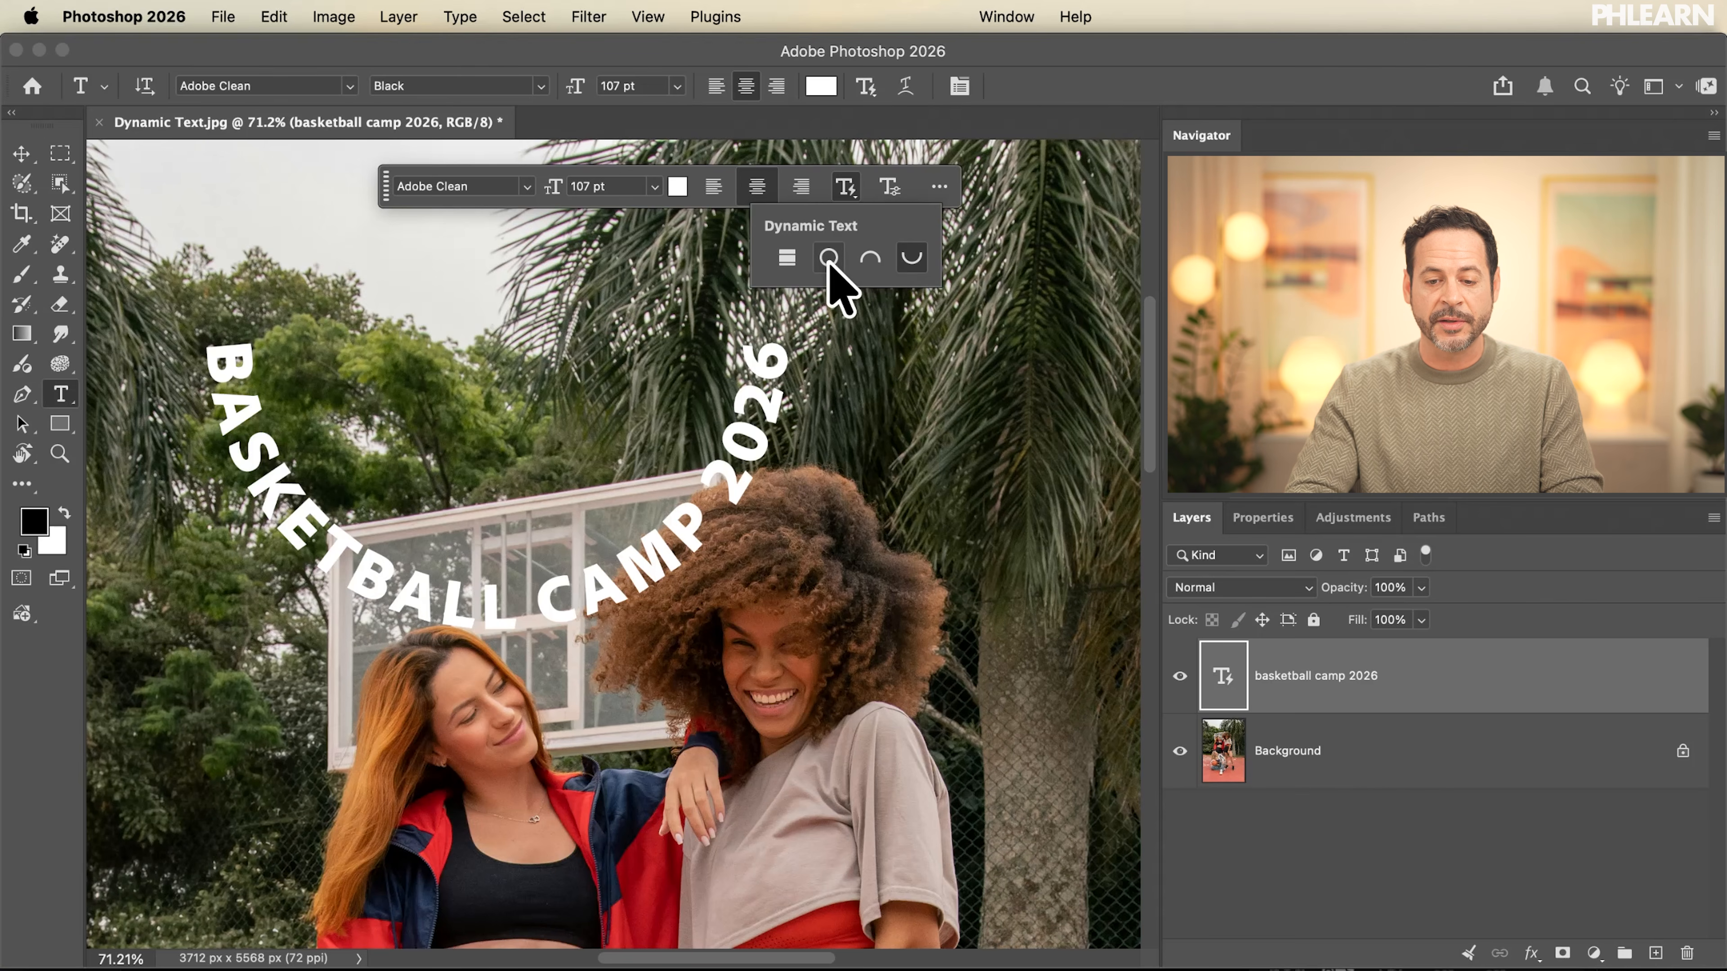
{"action": "left_click", "coordinate": [828, 261]}
{"action": "scroll", "coordinate": [611, 521], "scroll_direction": "left", "scroll_amount": 3}
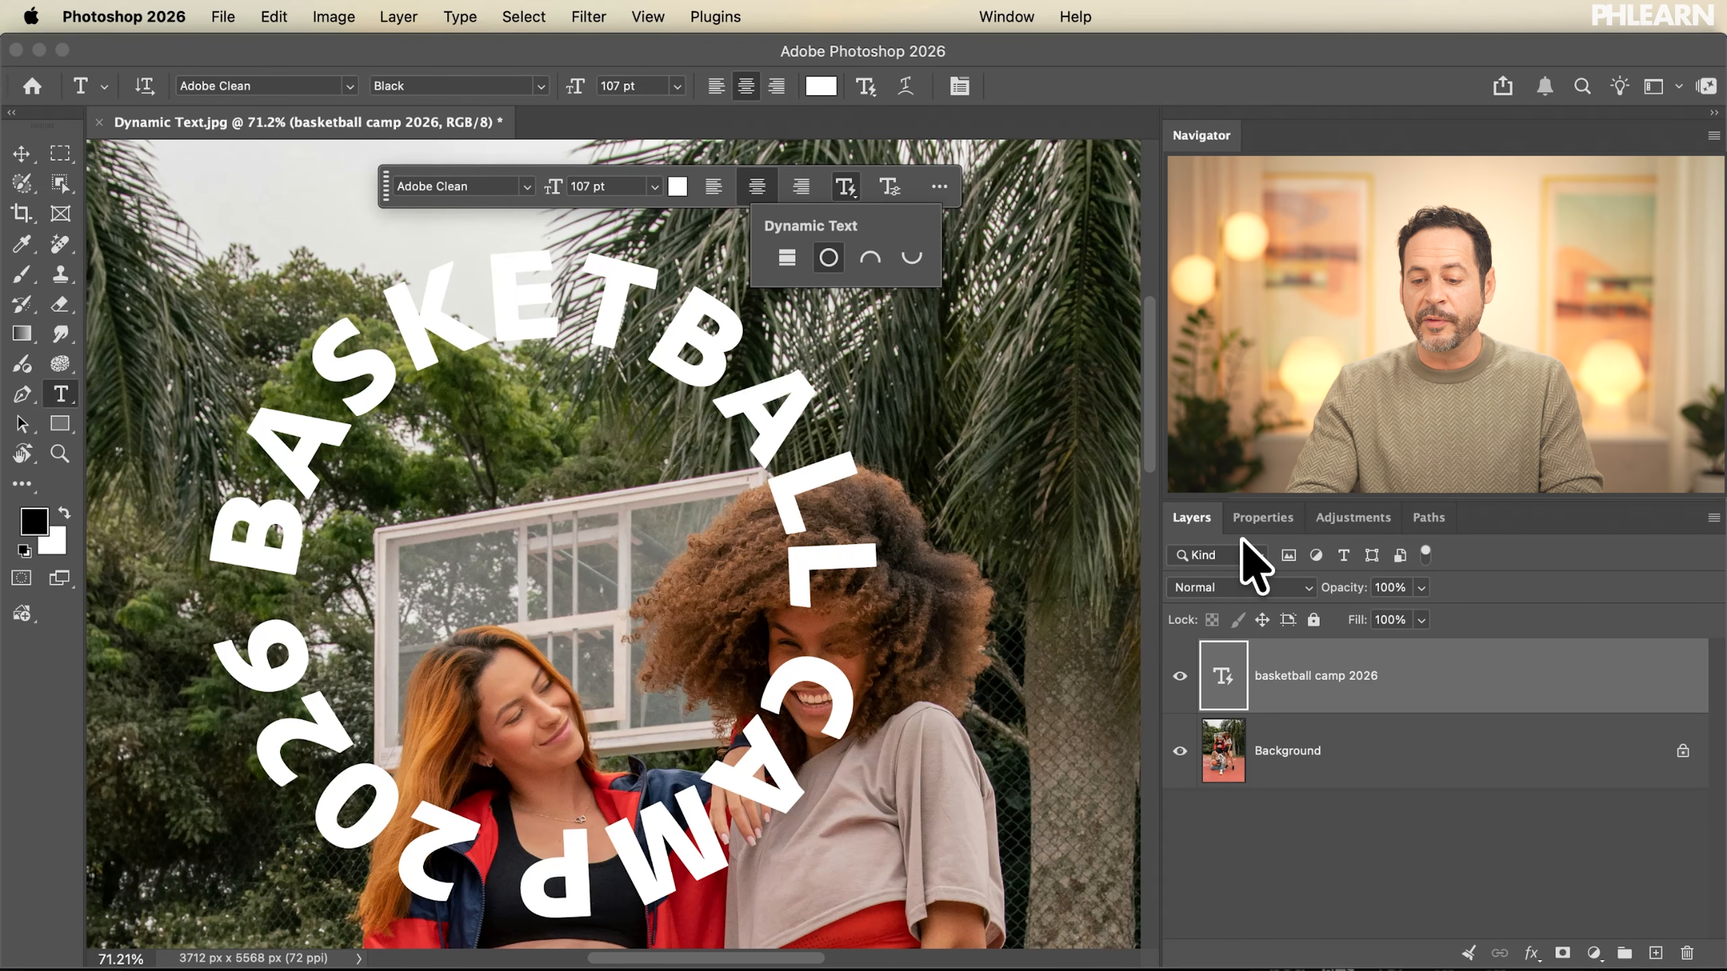
Try the centered and below-path positions and the flipped orientation on the circular text, restoring the unflipped above-path position.
{"action": "left_click", "coordinate": [1260, 521]}
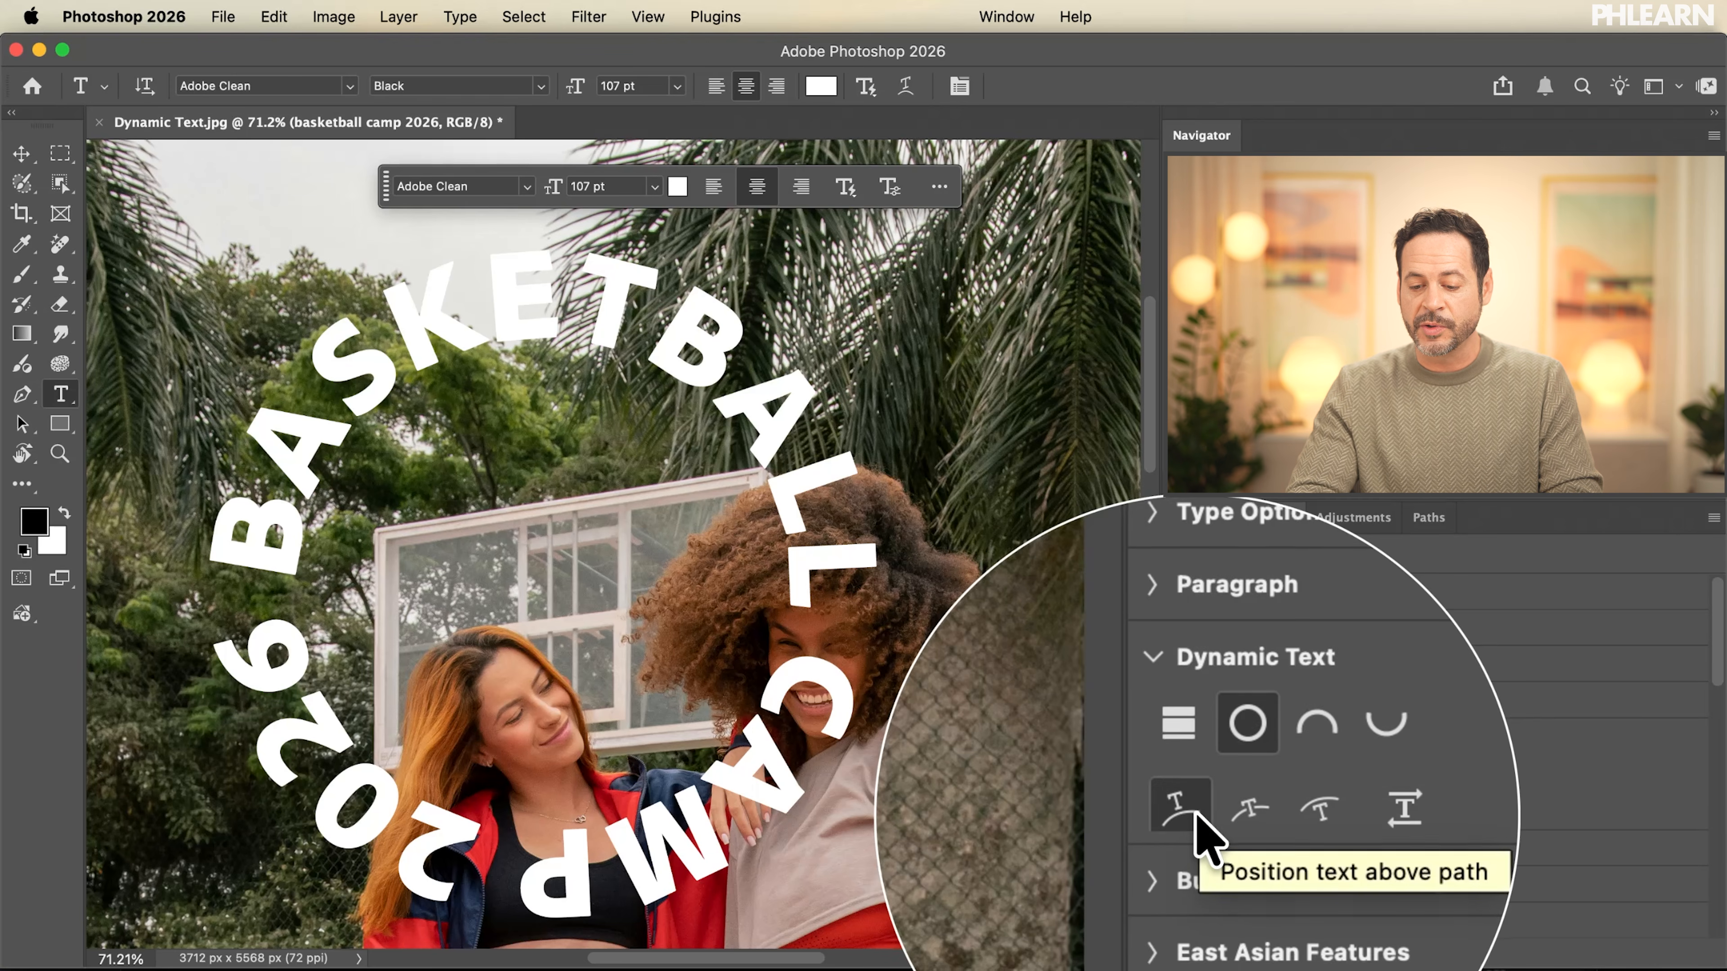
{"action": "left_click", "coordinate": [1224, 813]}
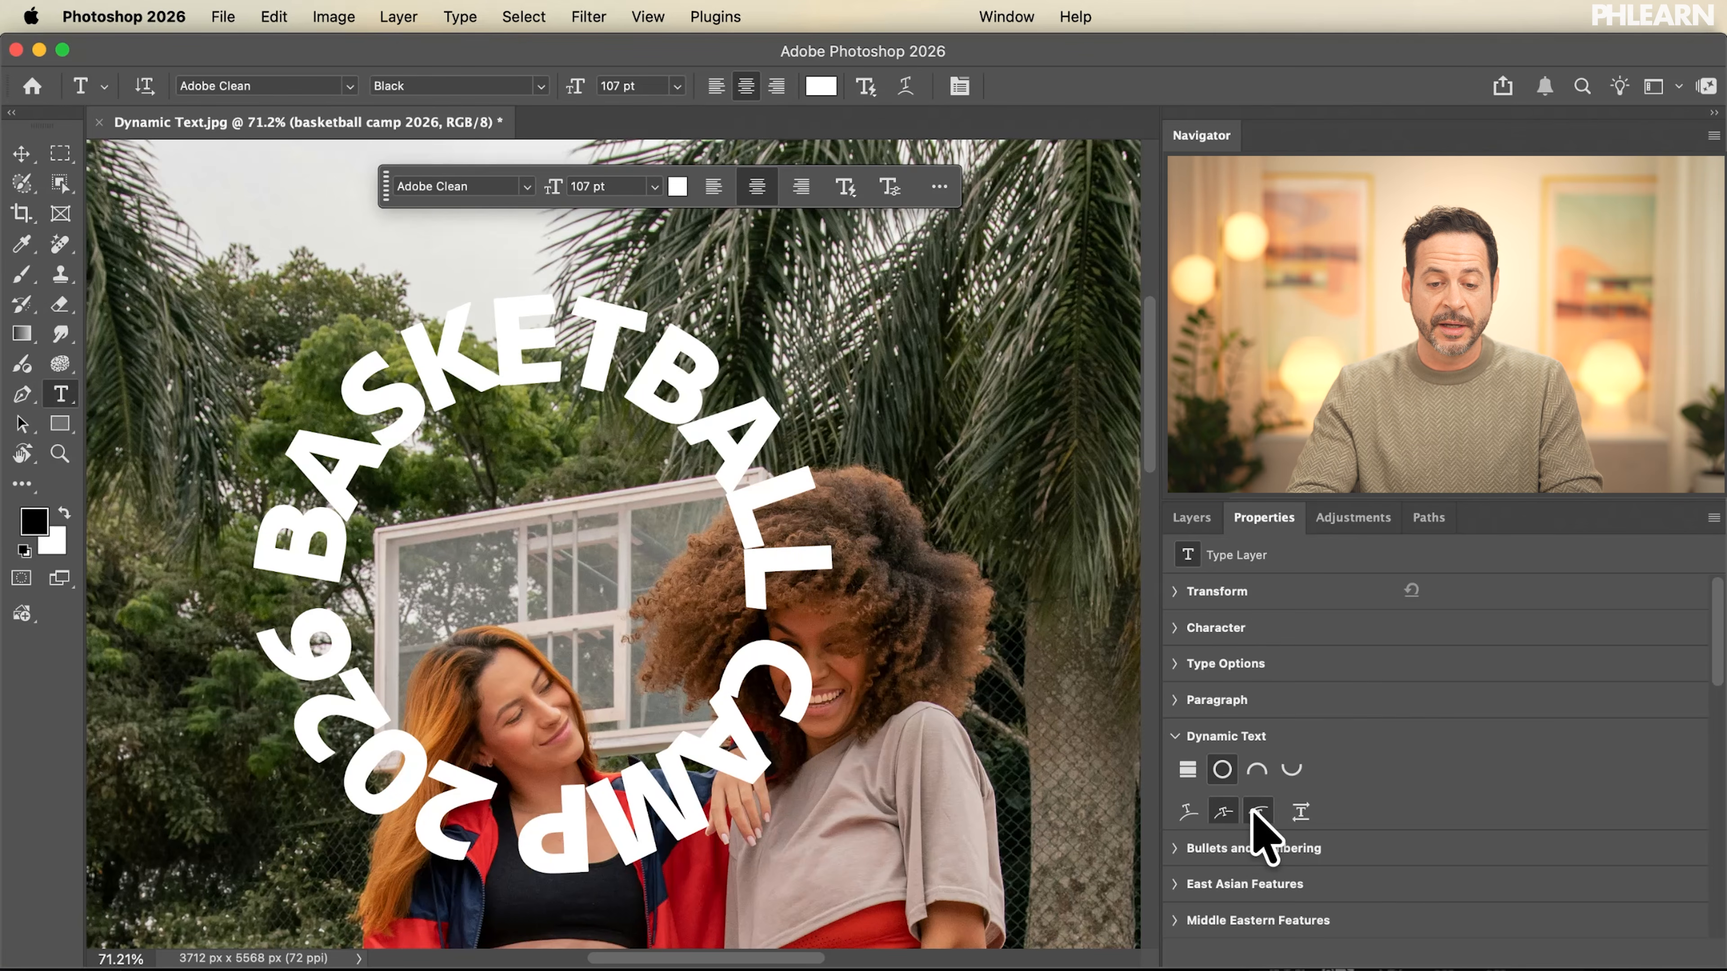
{"action": "left_click", "coordinate": [1257, 813]}
{"action": "left_click", "coordinate": [1224, 812]}
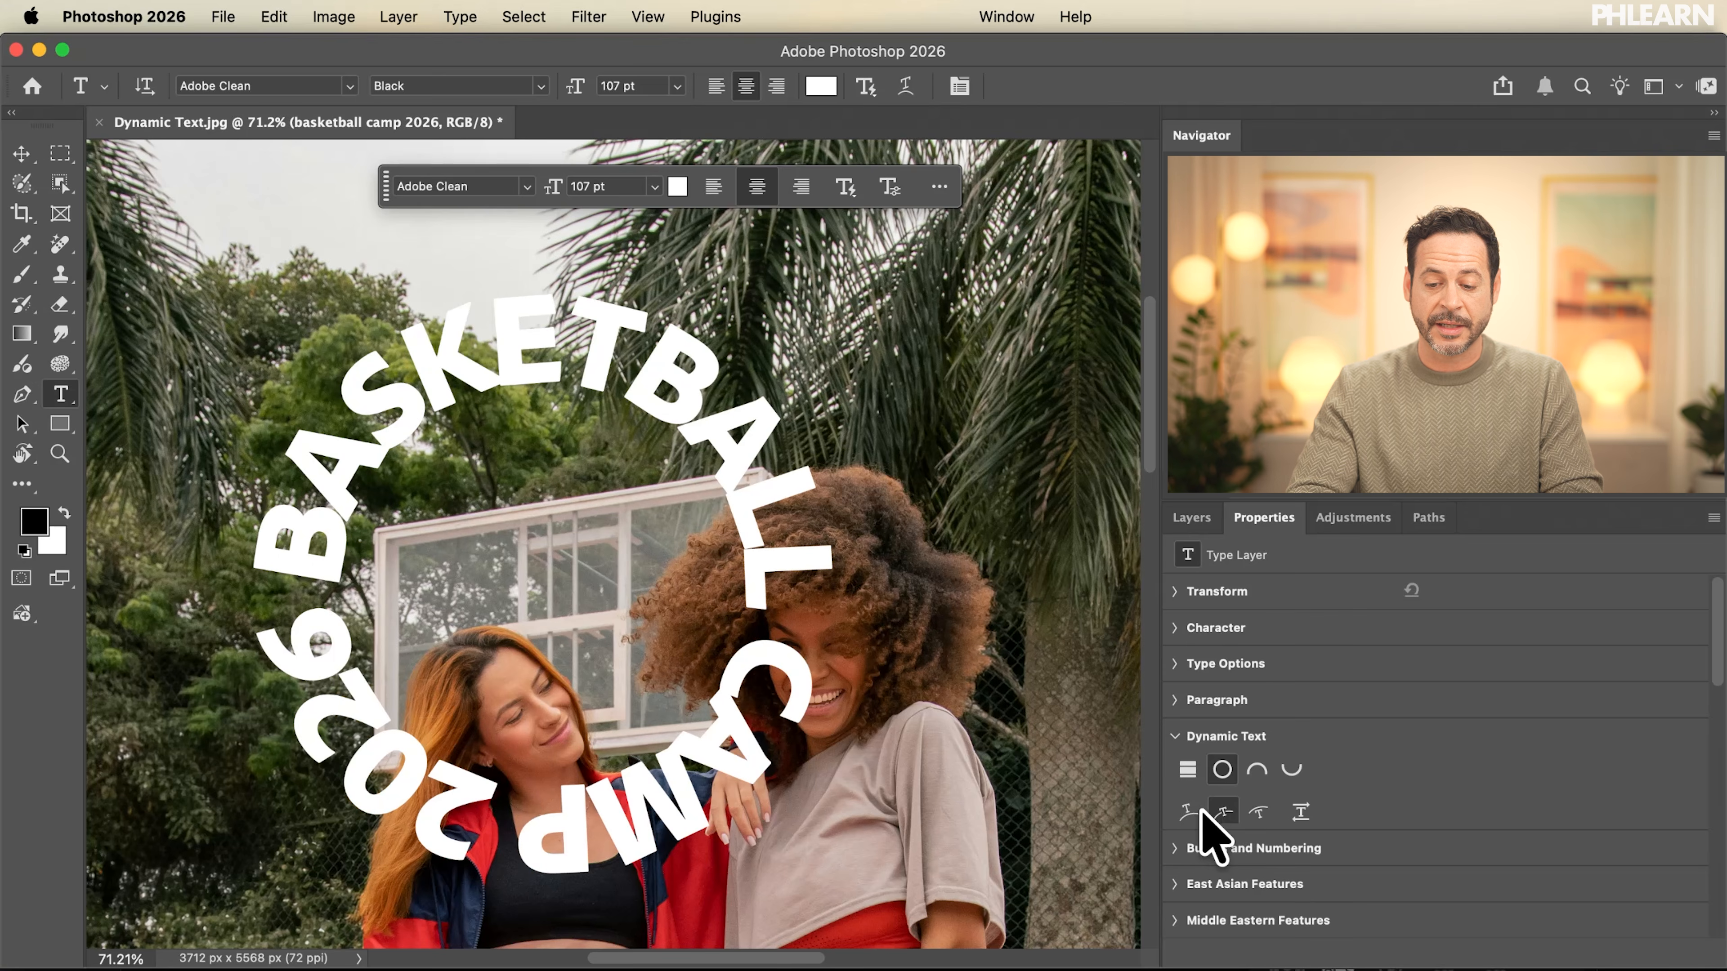
{"action": "left_click", "coordinate": [1186, 814]}
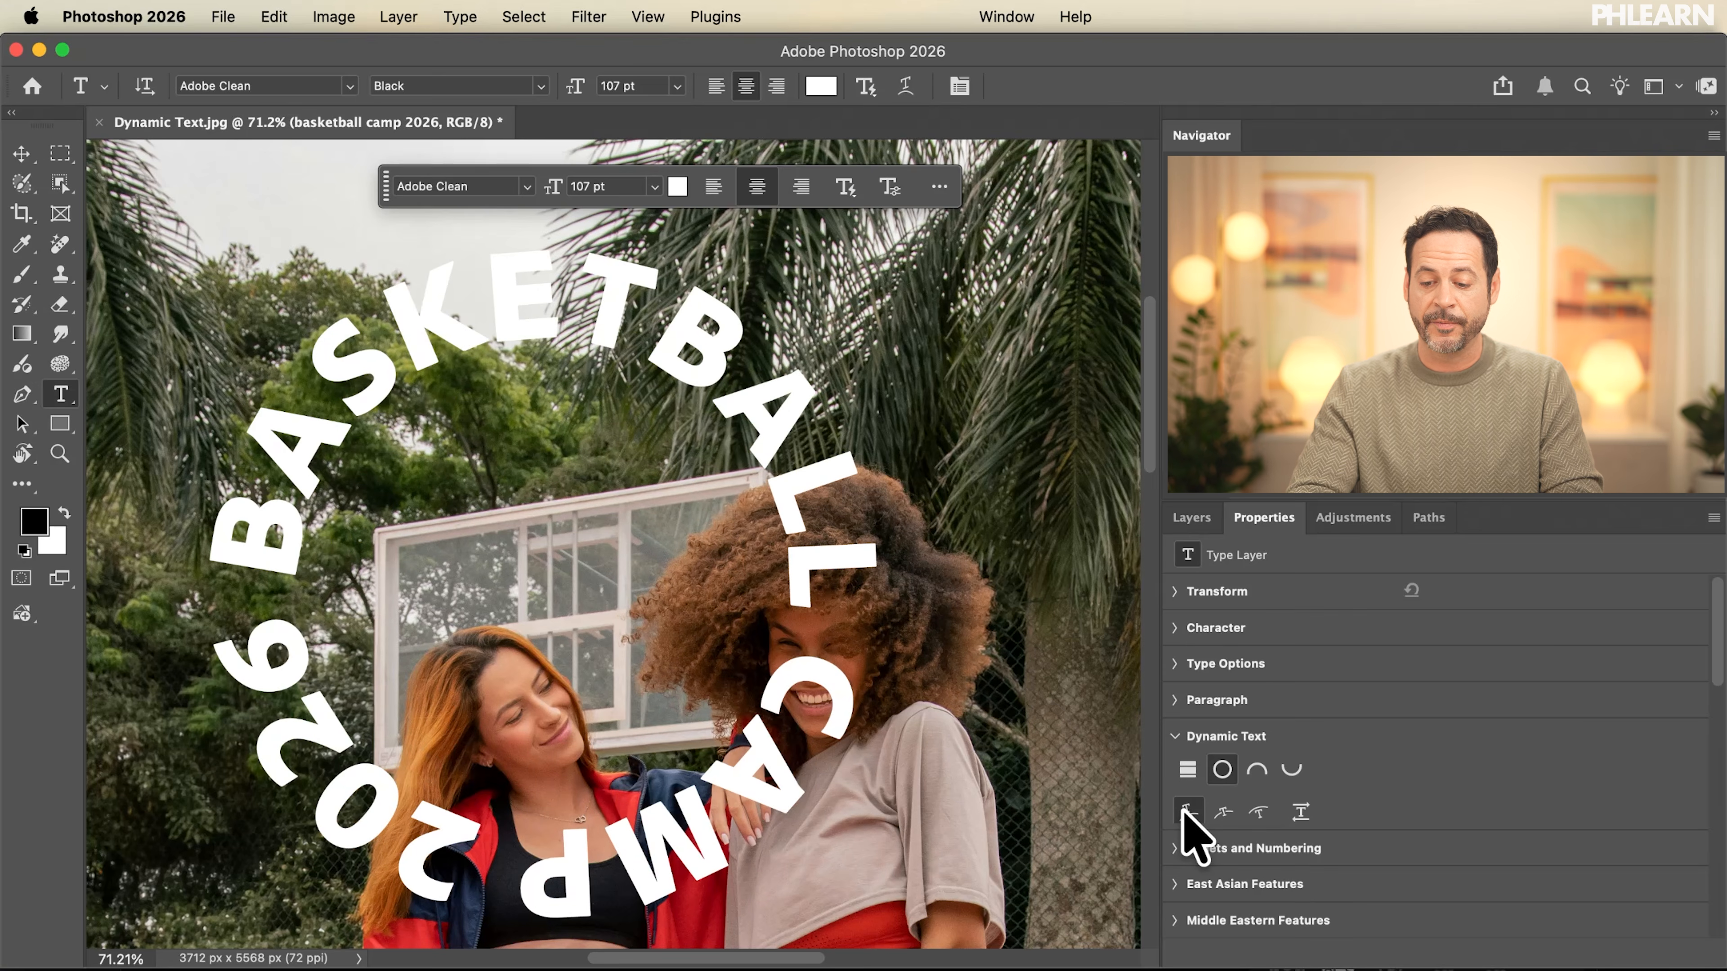
{"action": "left_click", "coordinate": [1302, 810]}
{"action": "left_click", "coordinate": [1302, 810]}
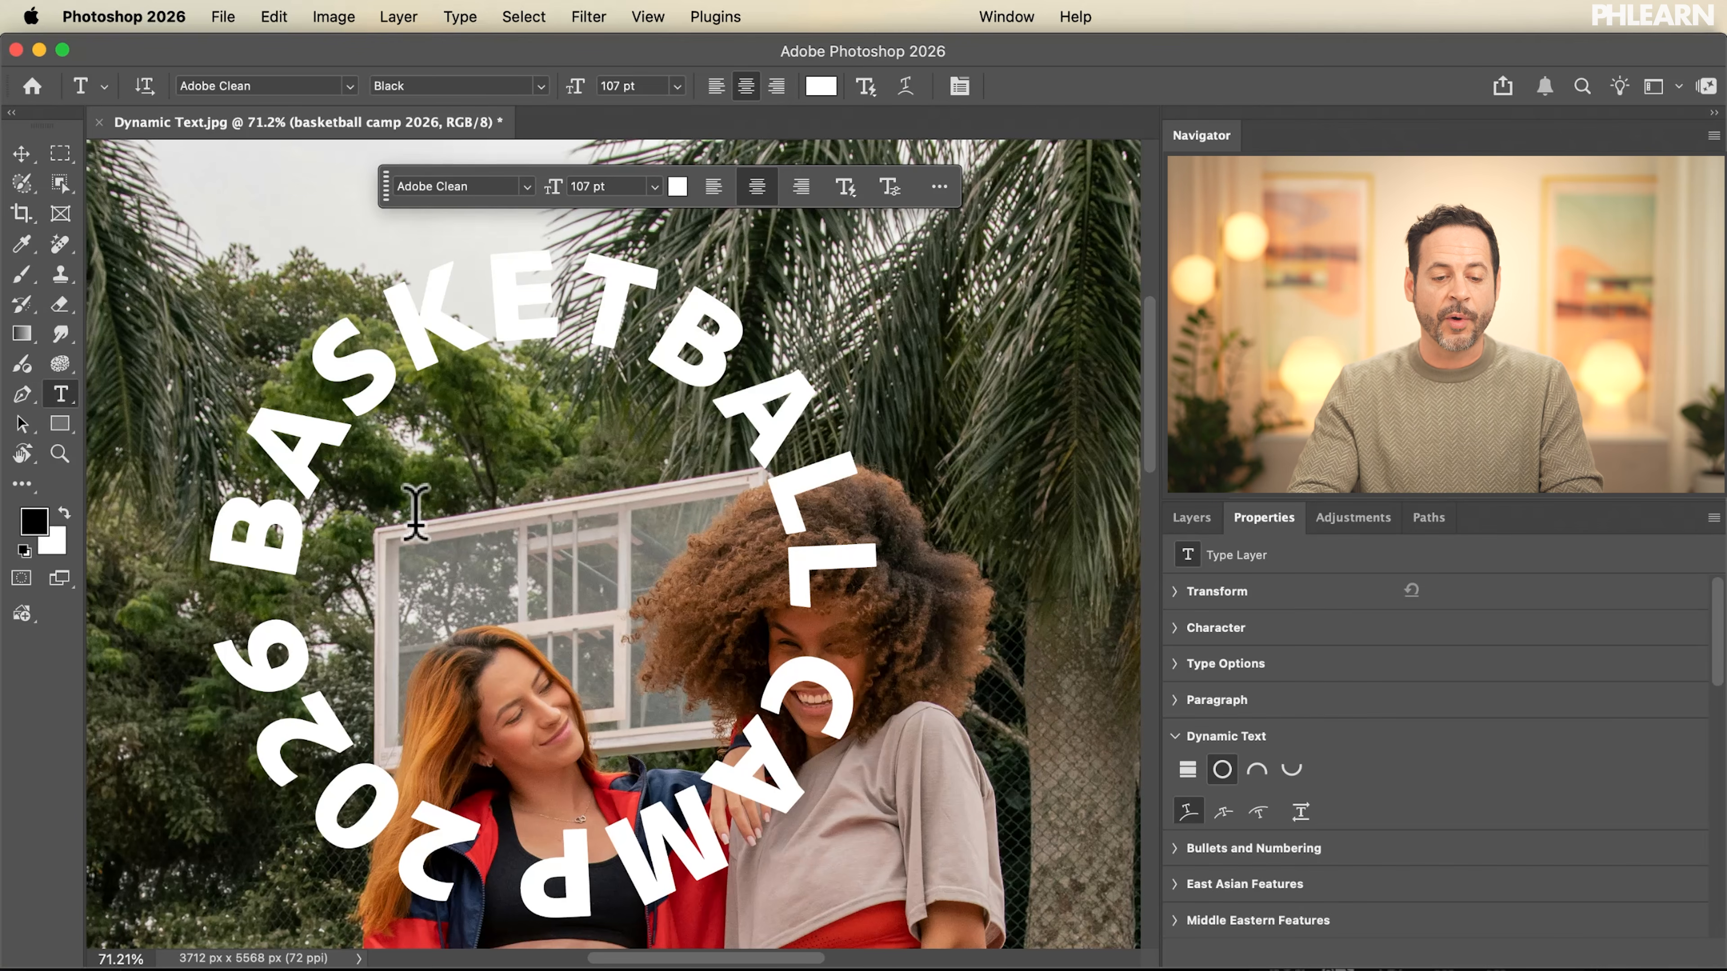
Edit the circular text and slide it by its midpoint marker around and inside the path, bringing it back outside the circle.
{"action": "left_click", "coordinate": [278, 489]}
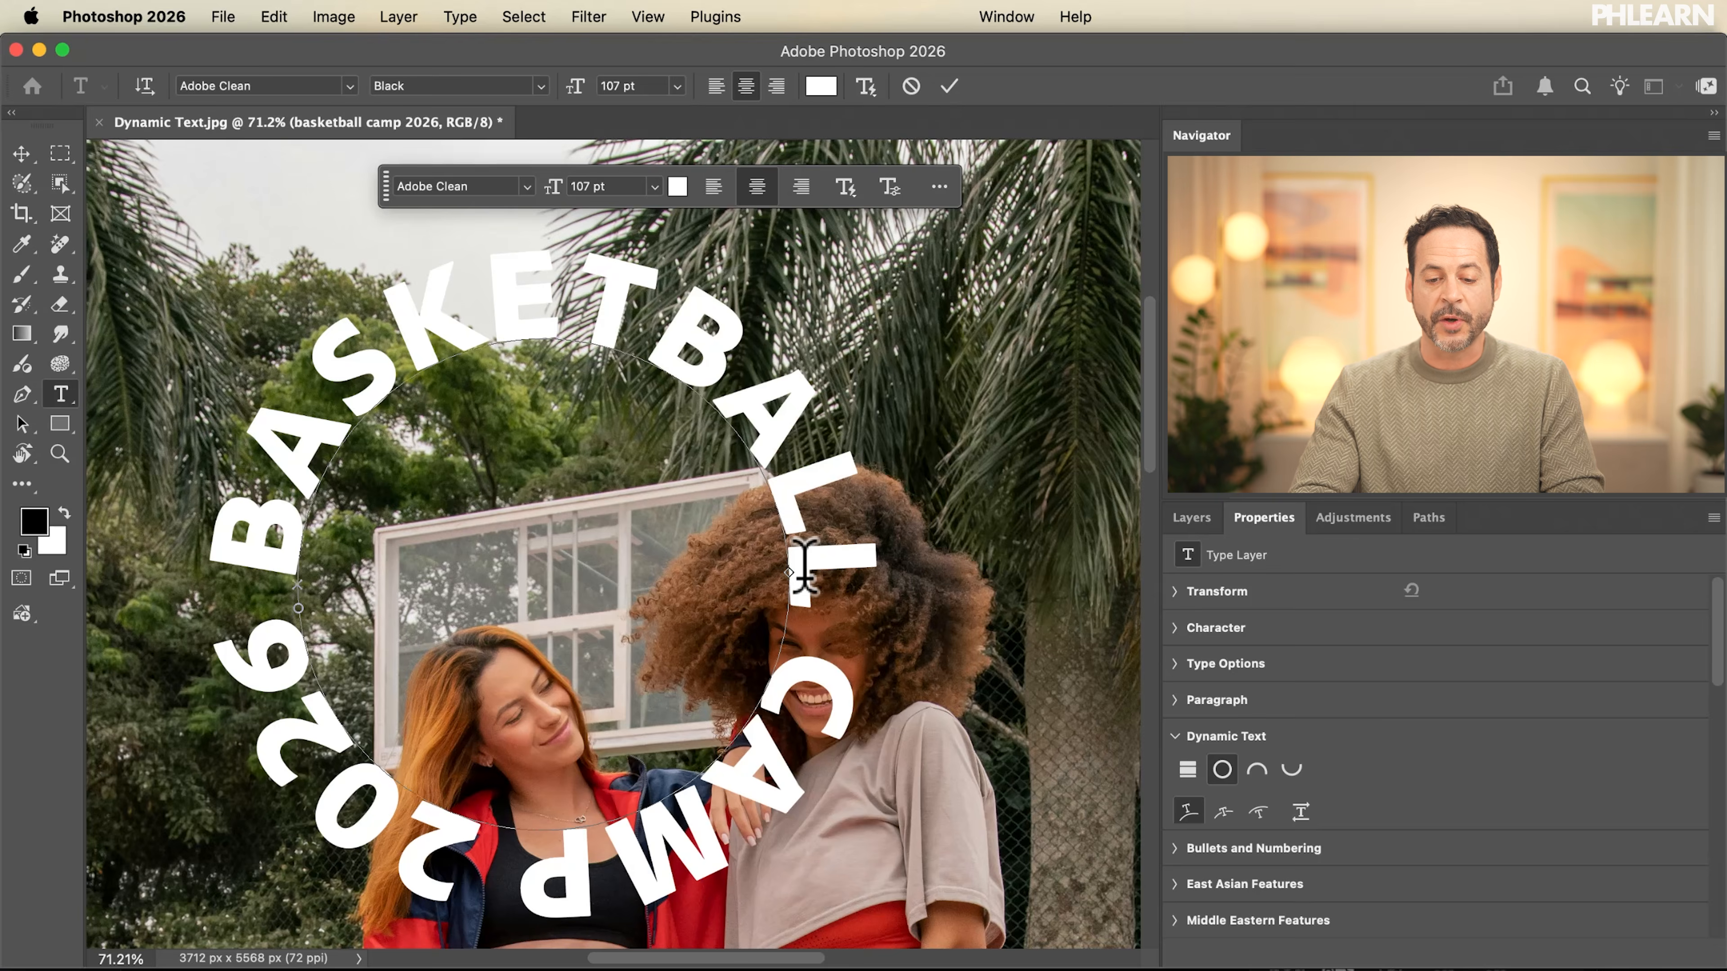
{"action": "key", "text": "super"}
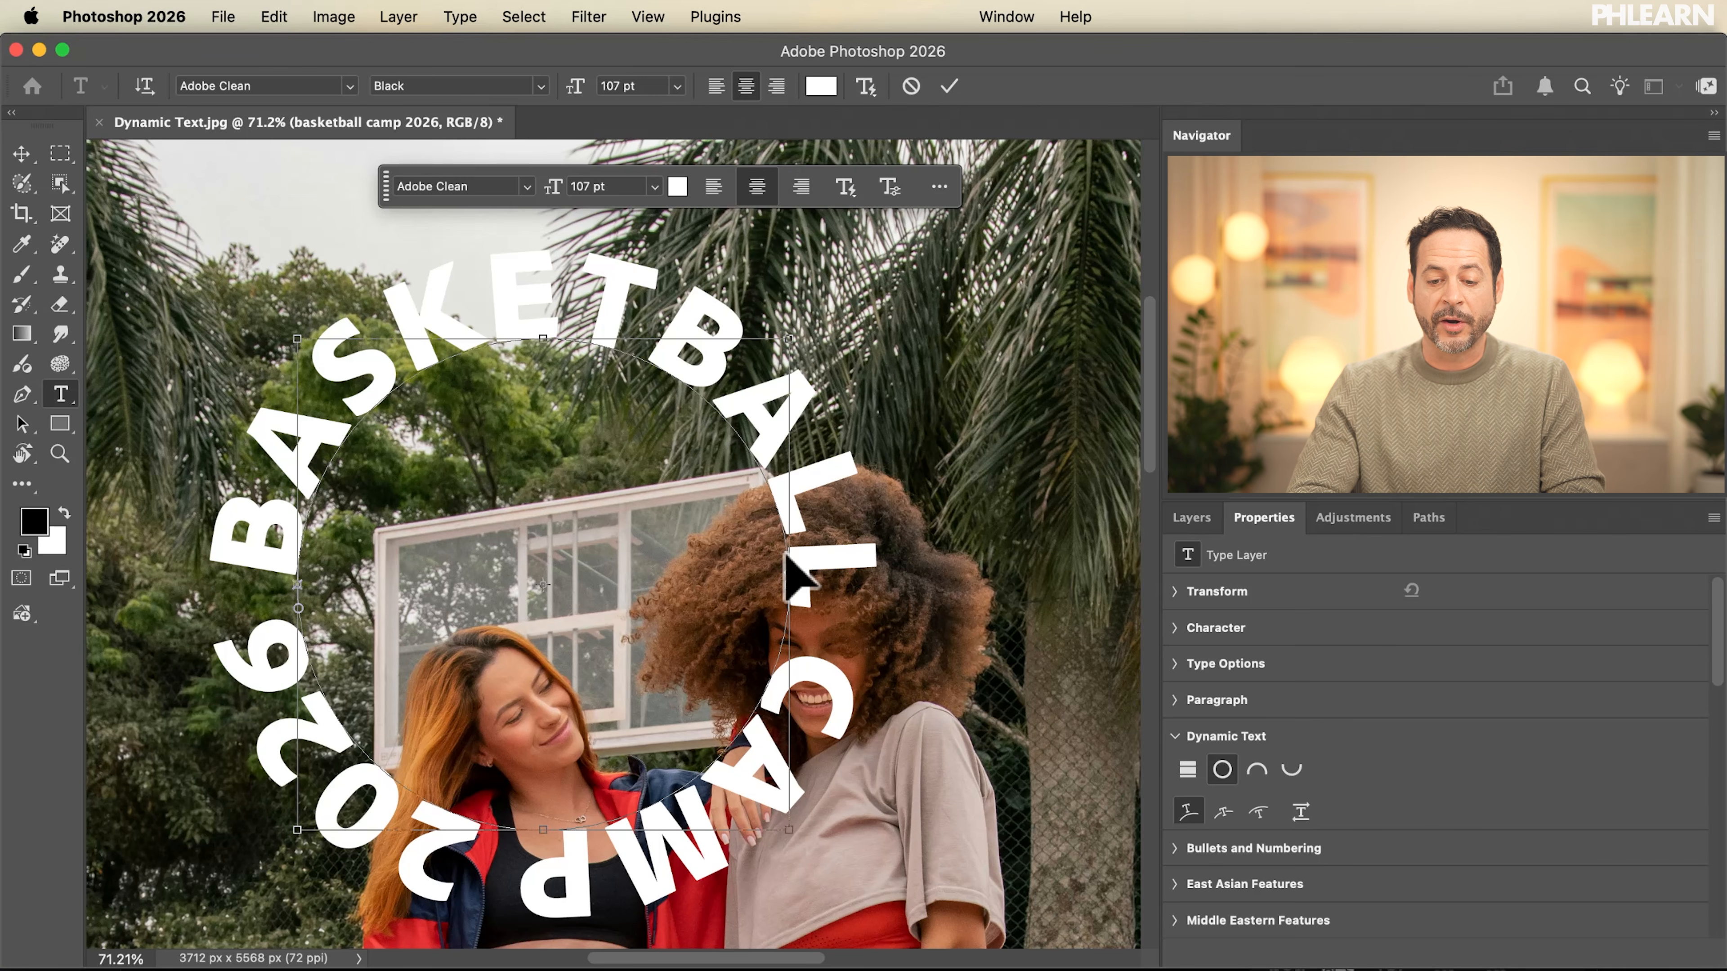
{"action": "left_click_drag", "start_coordinate": [786, 579], "coordinate": [563, 386]}
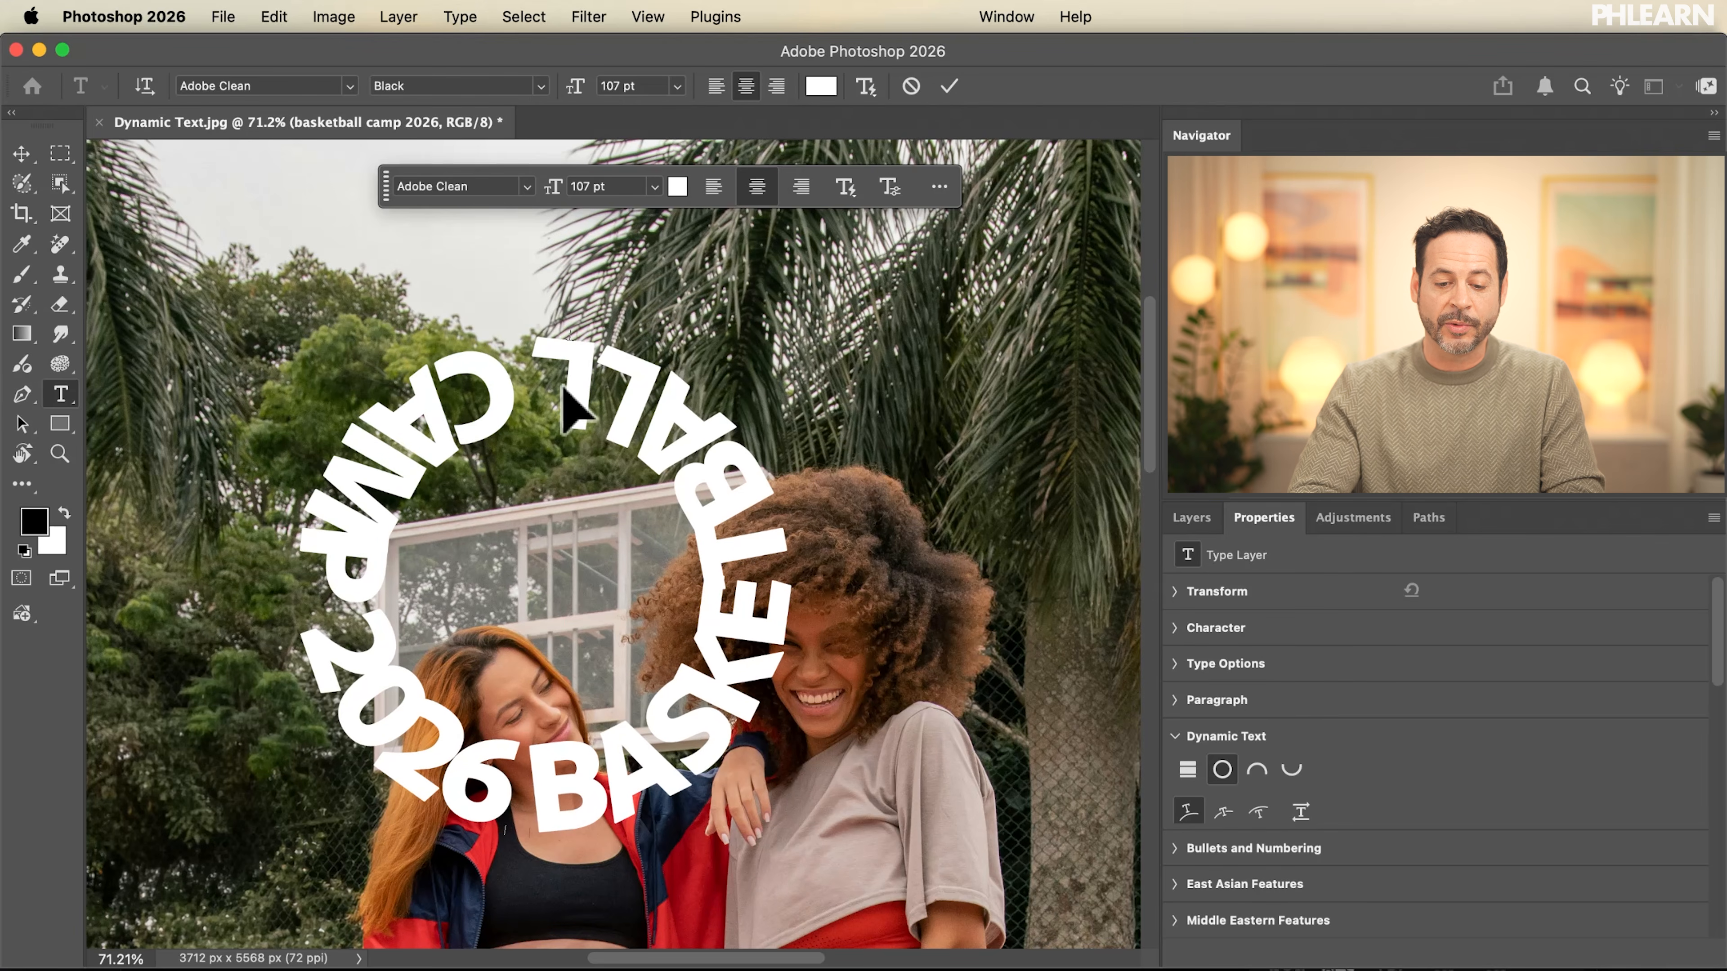
{"action": "left_click_drag", "start_coordinate": [563, 387], "coordinate": [1046, 539]}
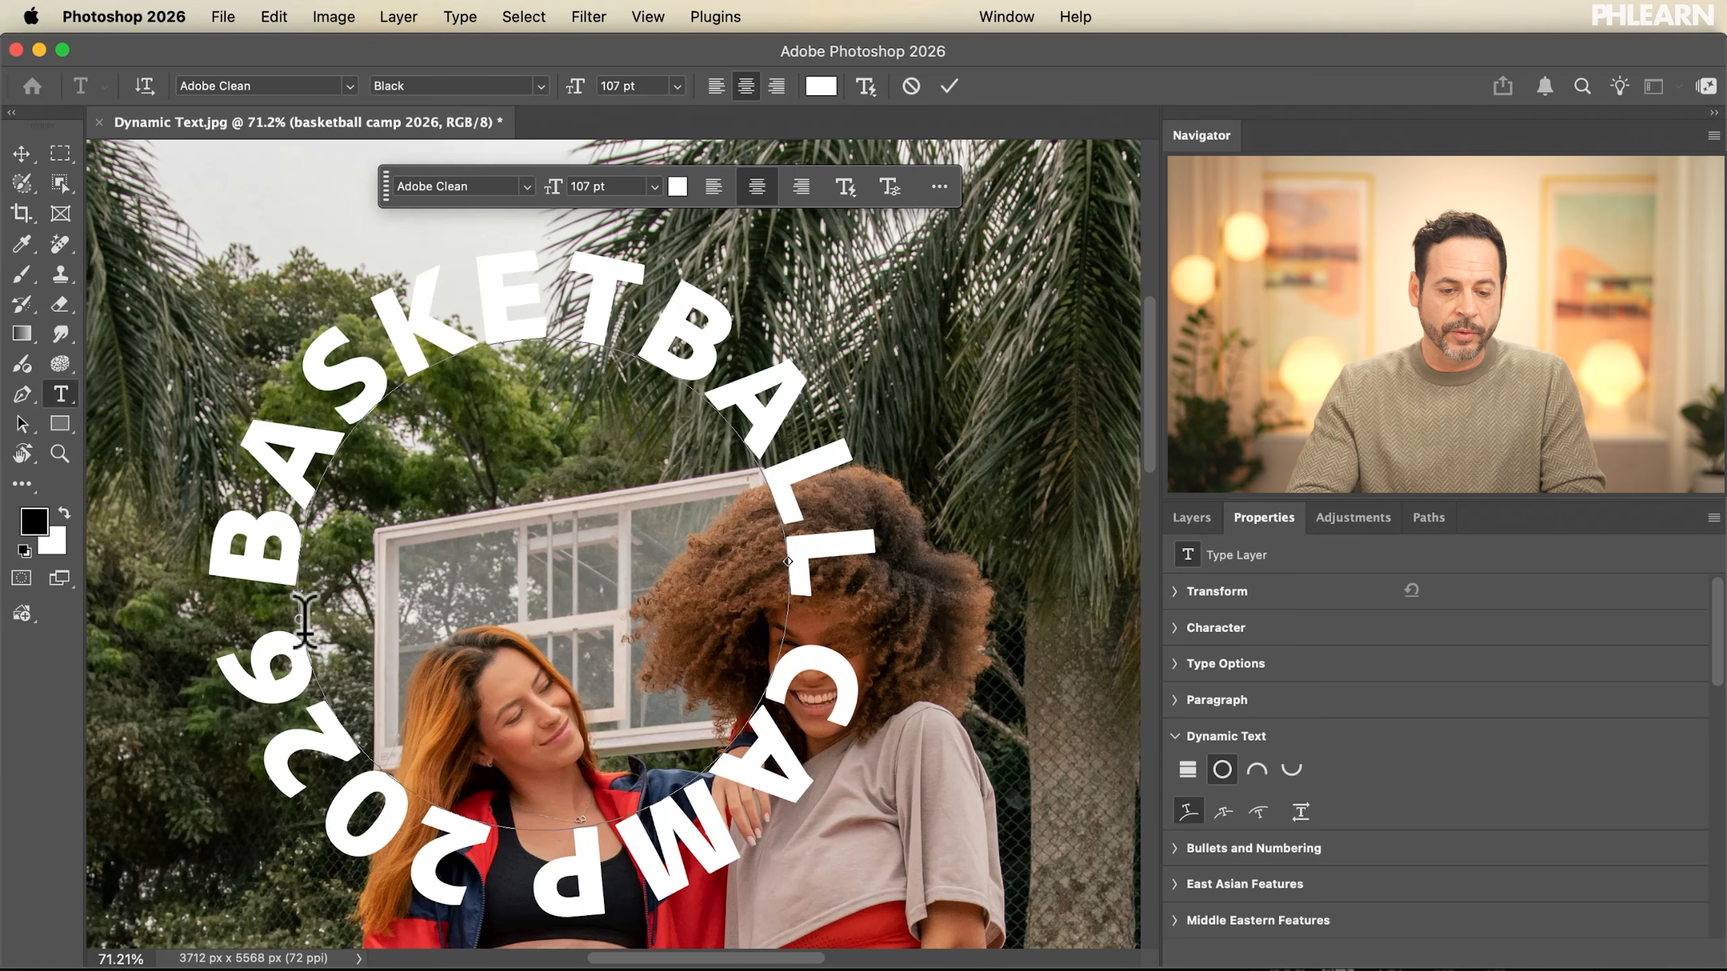
Try to shift the circular text's end marker, located between the 6 and the B, along the path and undo the change.
{"action": "key", "text": "super+plus"}
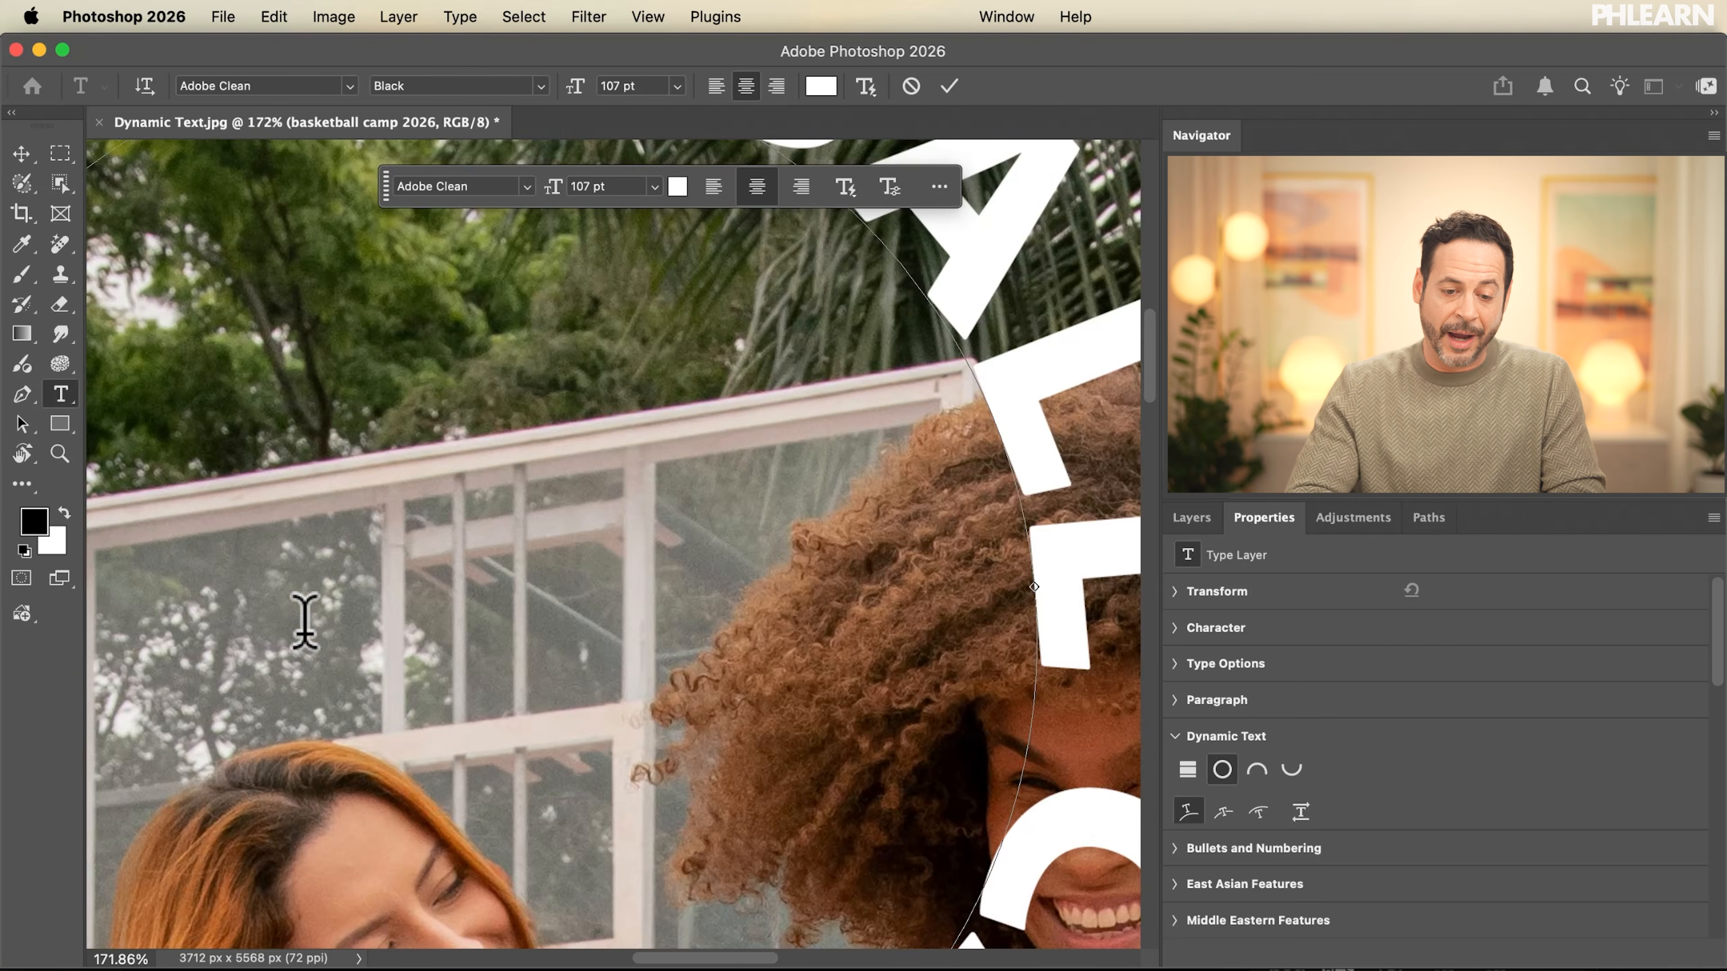
{"action": "scroll", "coordinate": [305, 625], "scroll_direction": "left", "scroll_amount": 10}
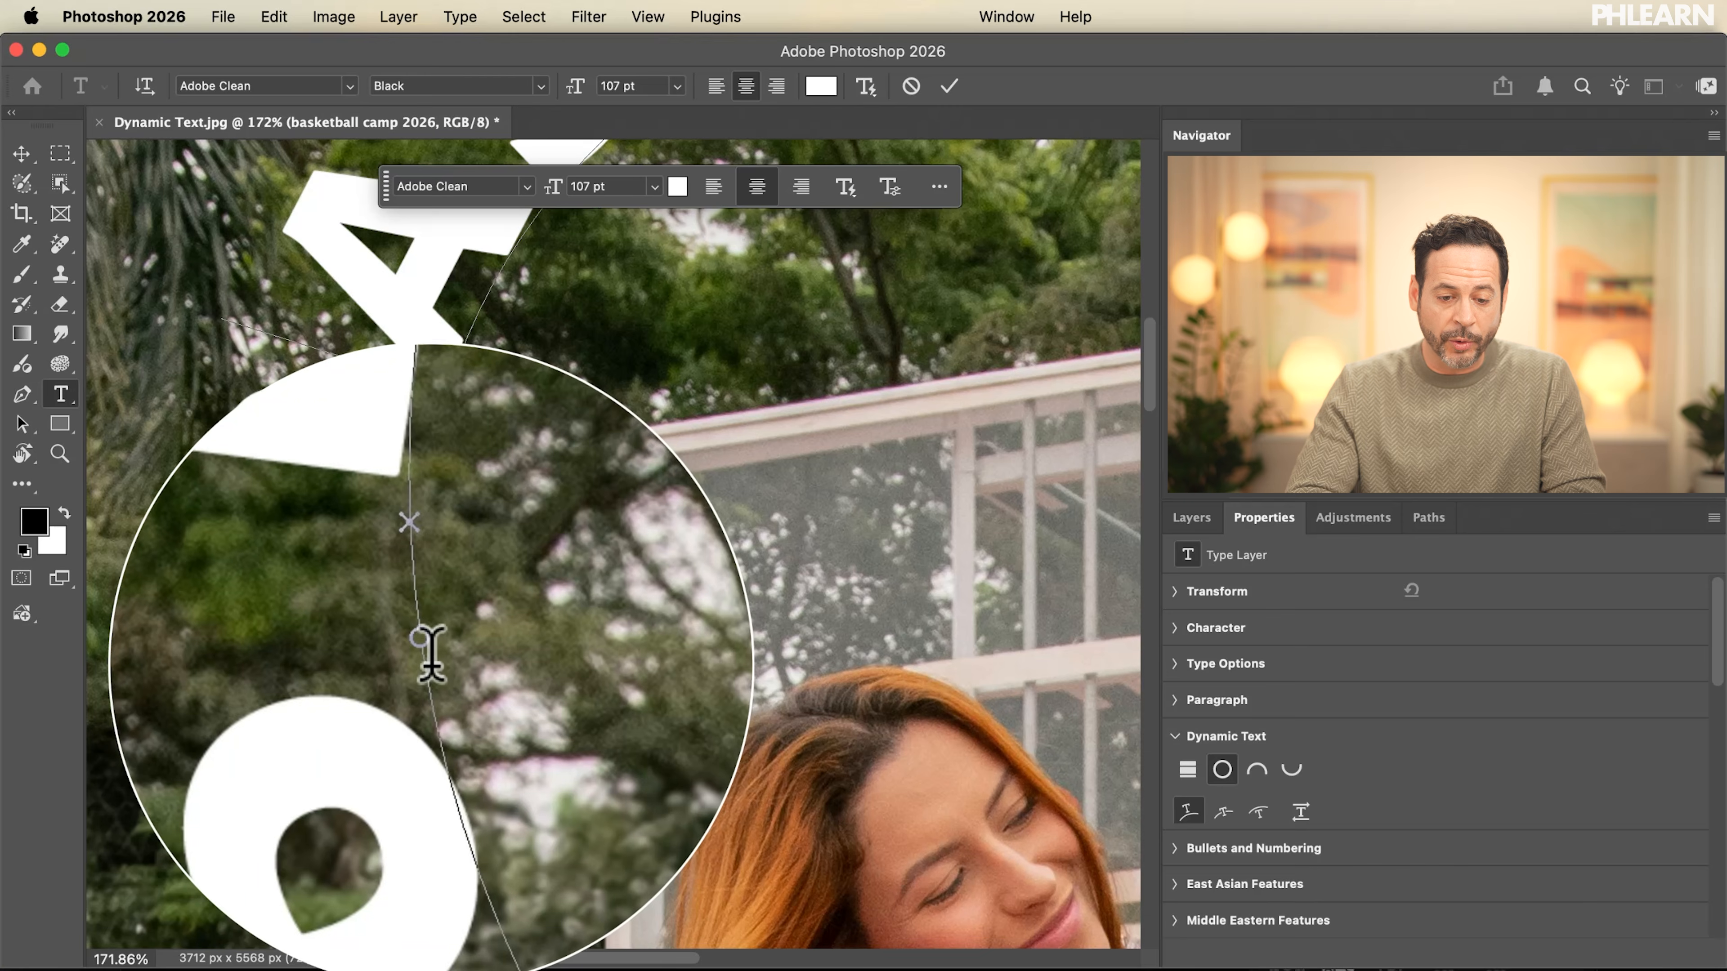
{"action": "left_click_drag", "start_coordinate": [425, 651], "coordinate": [437, 692]}
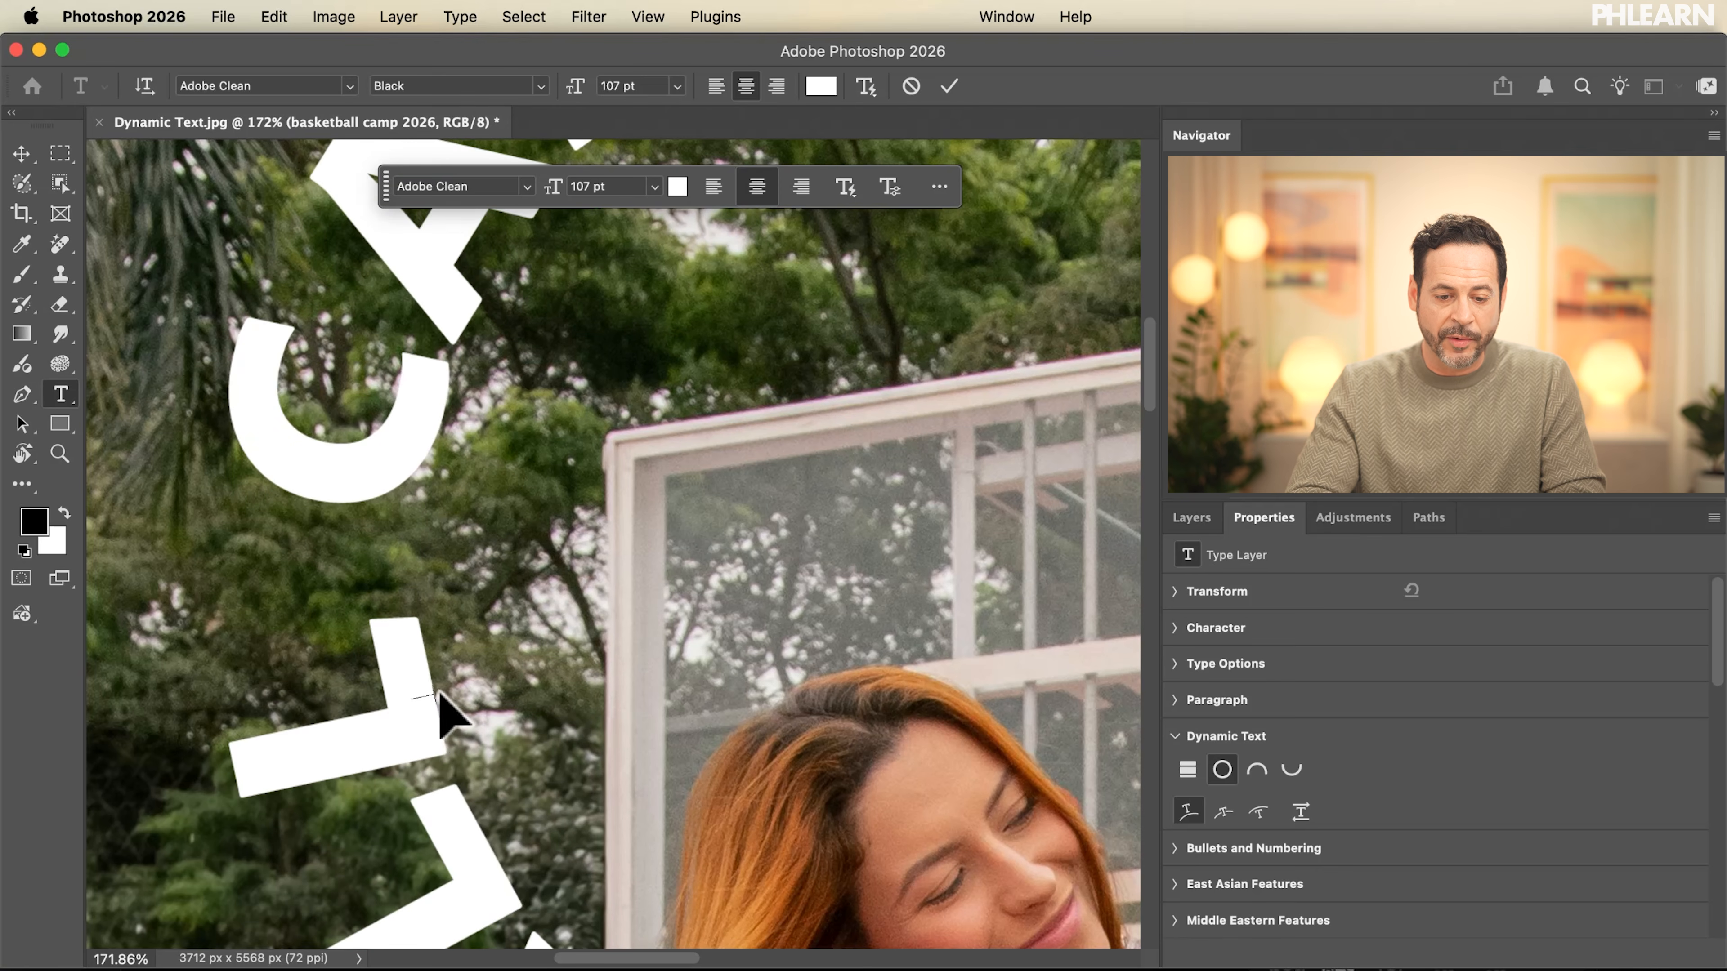
{"action": "scroll", "coordinate": [441, 695], "scroll_direction": "down", "scroll_amount": 10}
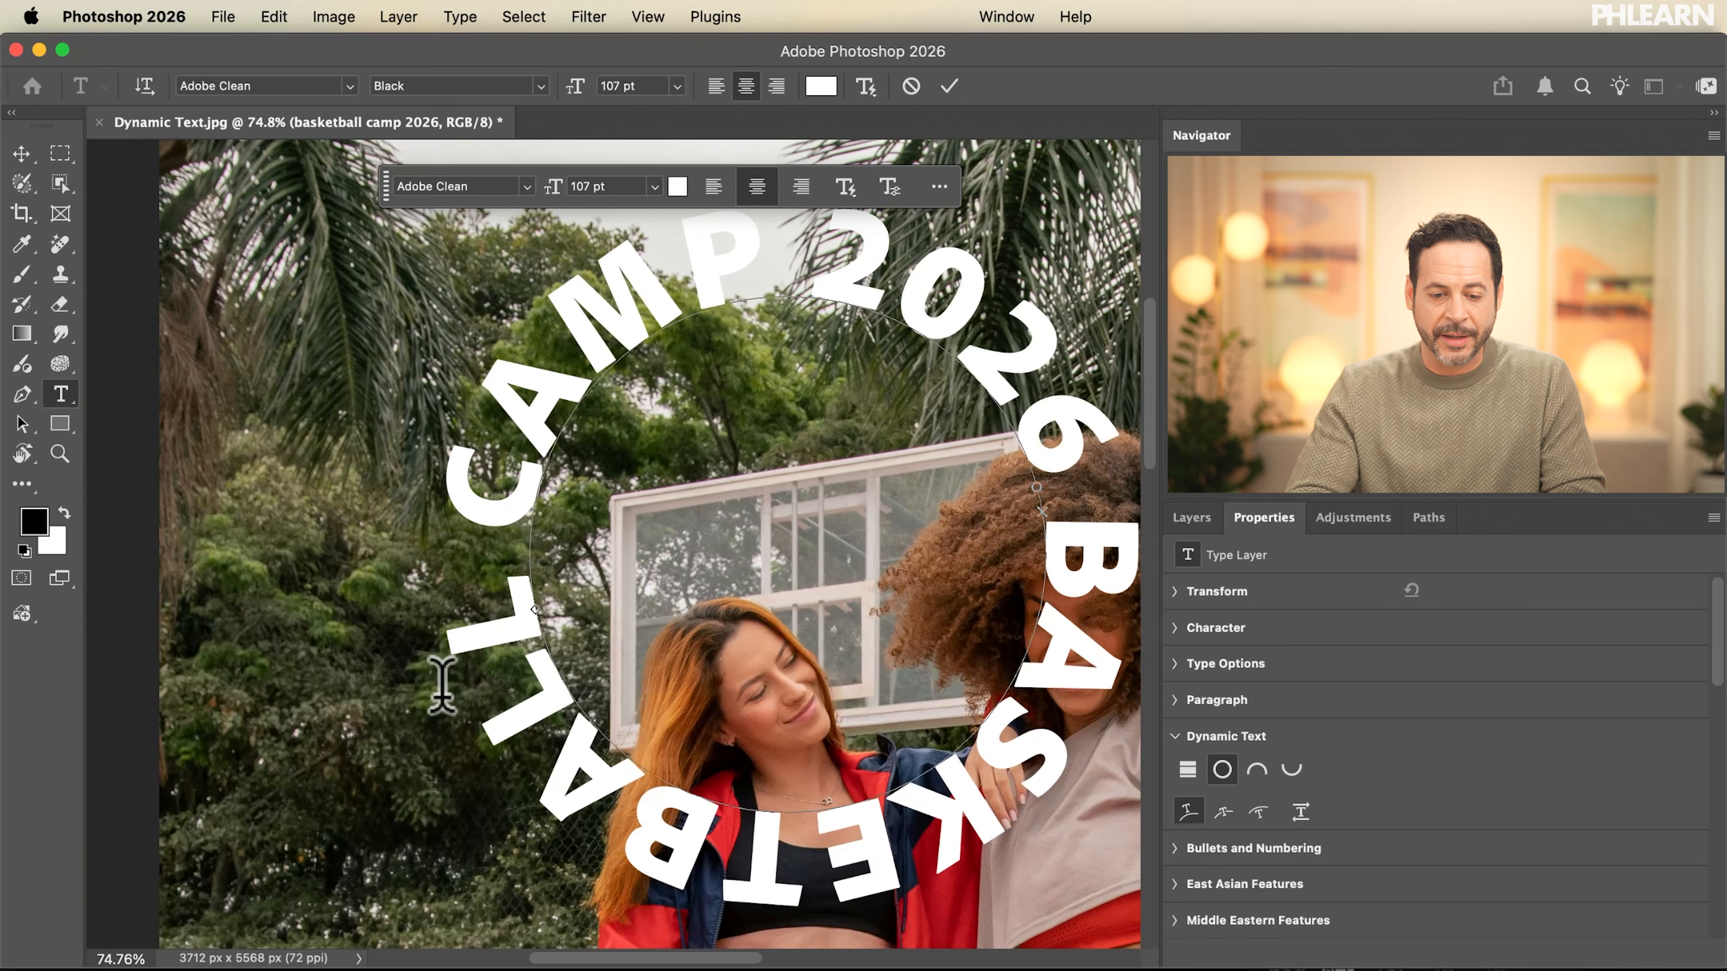
{"action": "key", "text": "super"}
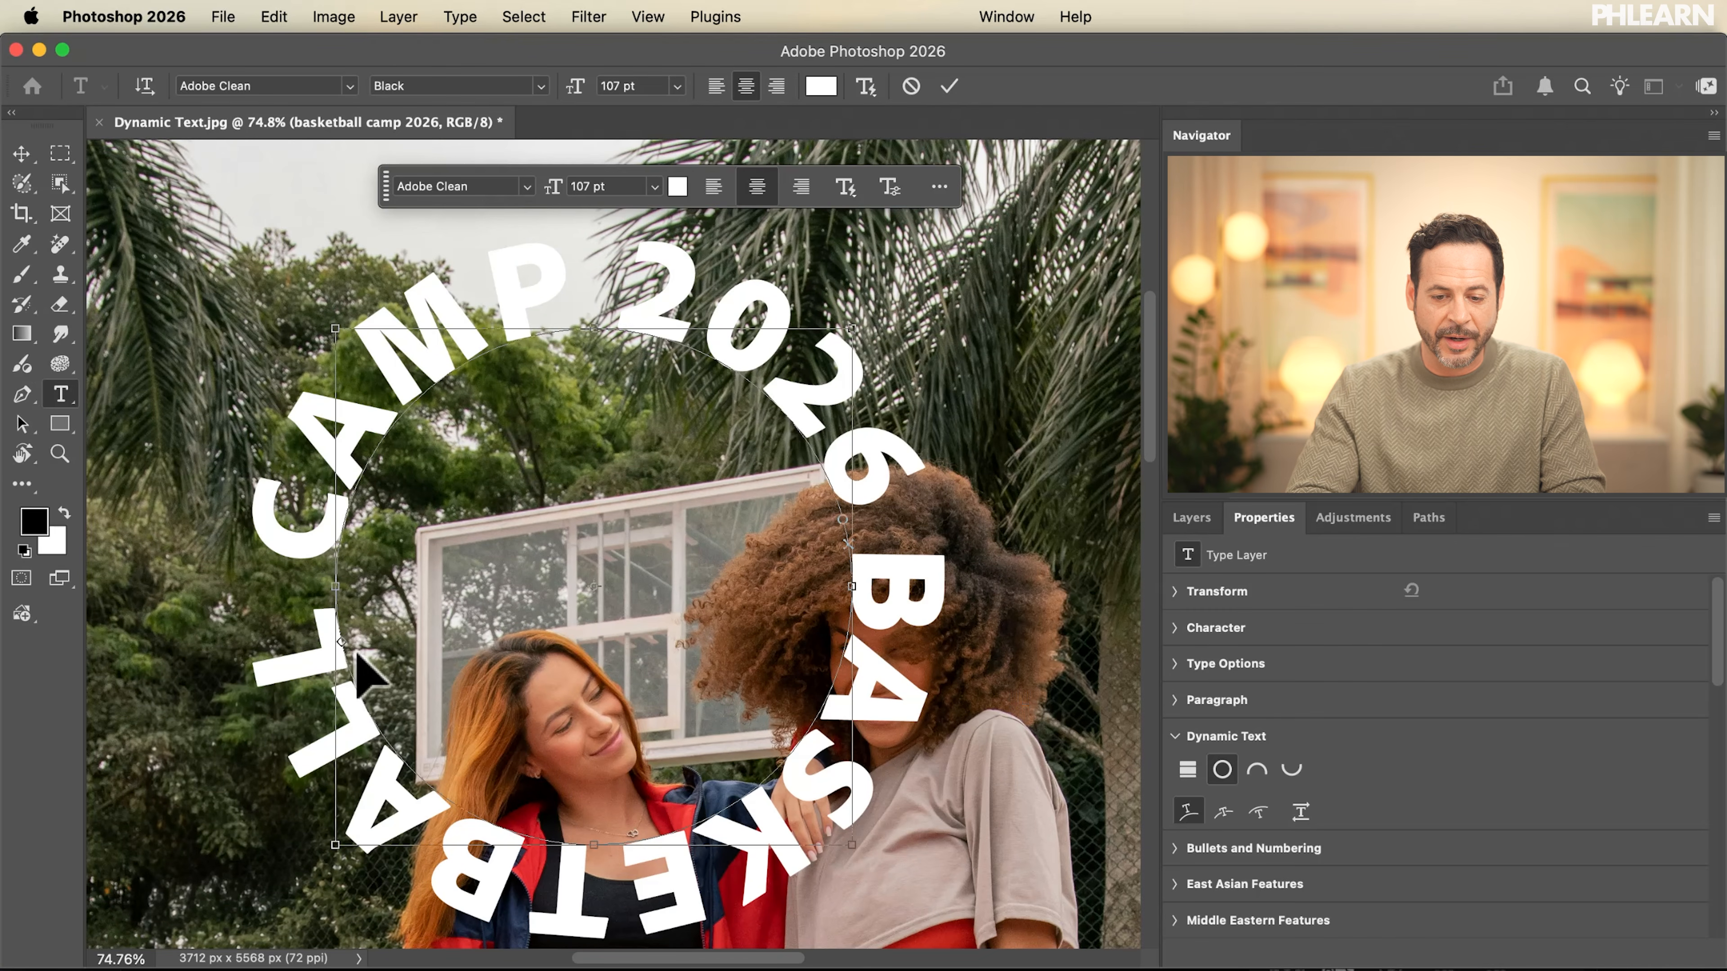
{"action": "key", "text": "super+z"}
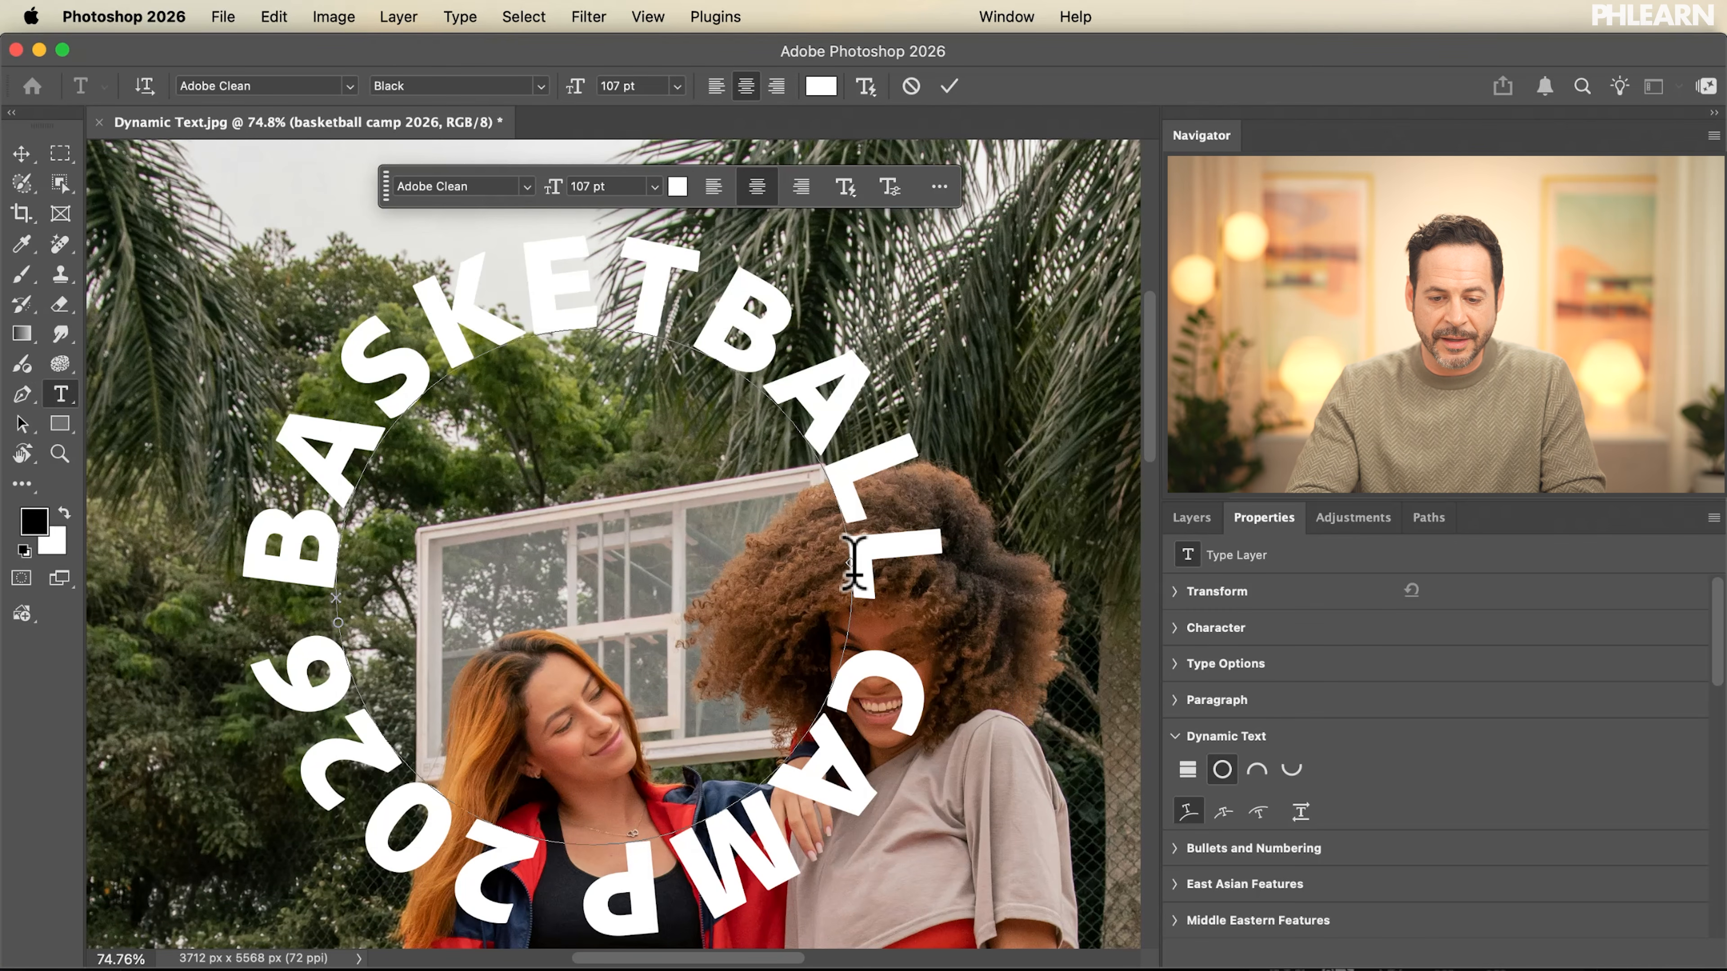
Move the text's start marker up along the circle to open a gap between "2026" and "BASKETBALL".
{"action": "key", "text": "super+plus"}
{"action": "scroll", "coordinate": [338, 640], "scroll_direction": "up", "scroll_amount": 3}
{"action": "scroll", "coordinate": [338, 647], "scroll_direction": "left", "scroll_amount": 3}
{"action": "key", "text": "super"}
{"action": "left_click", "coordinate": [328, 684], "text": "super"}
{"action": "left_click_drag", "start_coordinate": [328, 675], "coordinate": [300, 447]}
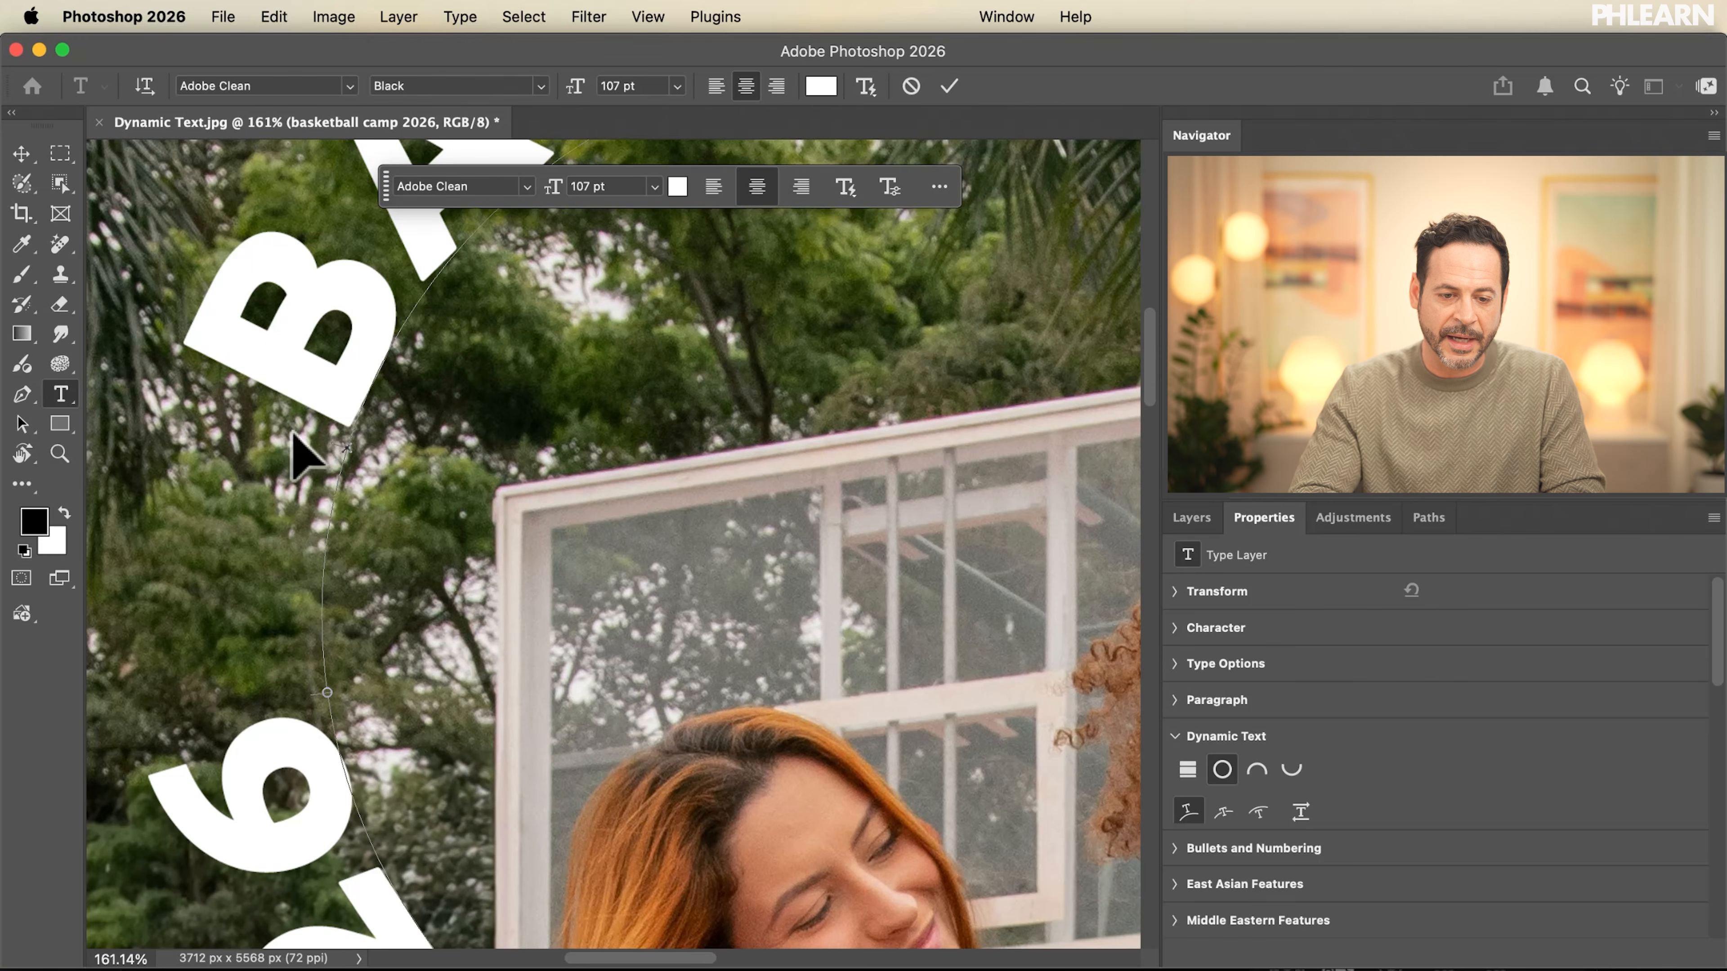
Widen the gap by shifting the start marker along the circle's upper-left arc and the end marker down to its lower left.
{"action": "scroll", "coordinate": [297, 419], "scroll_direction": "down", "scroll_amount": 3}
{"action": "scroll", "coordinate": [294, 422], "scroll_direction": "down", "scroll_amount": 1}
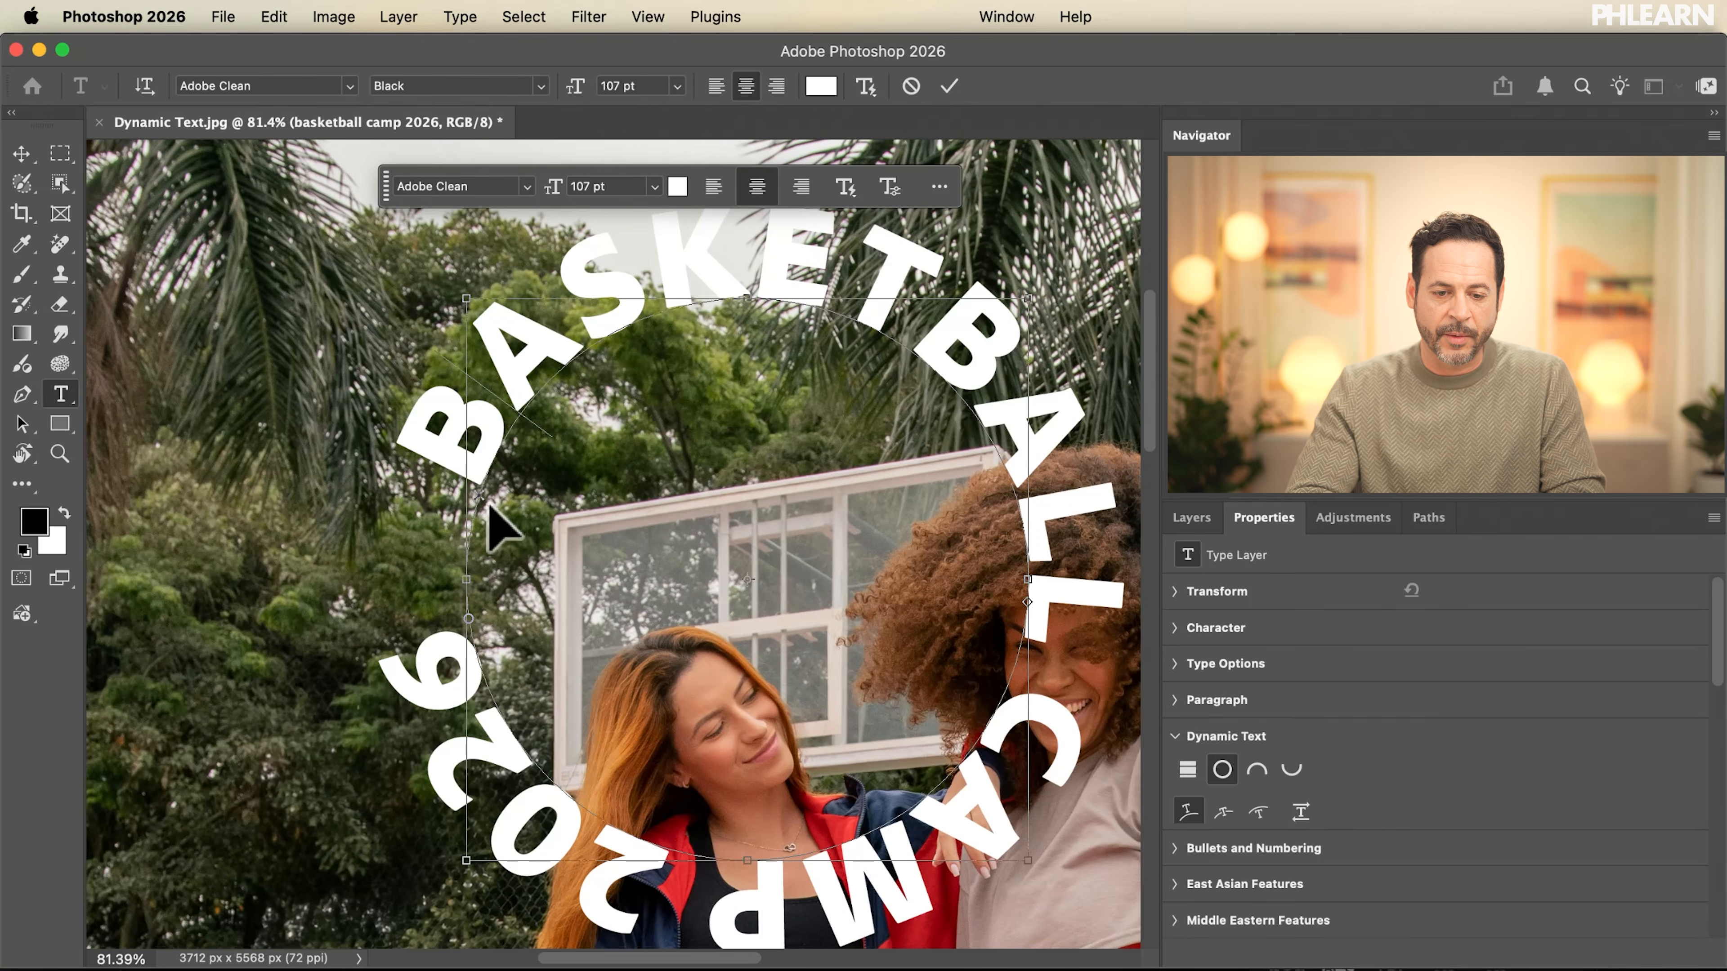
{"action": "left_click_drag", "start_coordinate": [485, 497], "coordinate": [534, 421]}
{"action": "left_click_drag", "start_coordinate": [472, 618], "coordinate": [450, 805]}
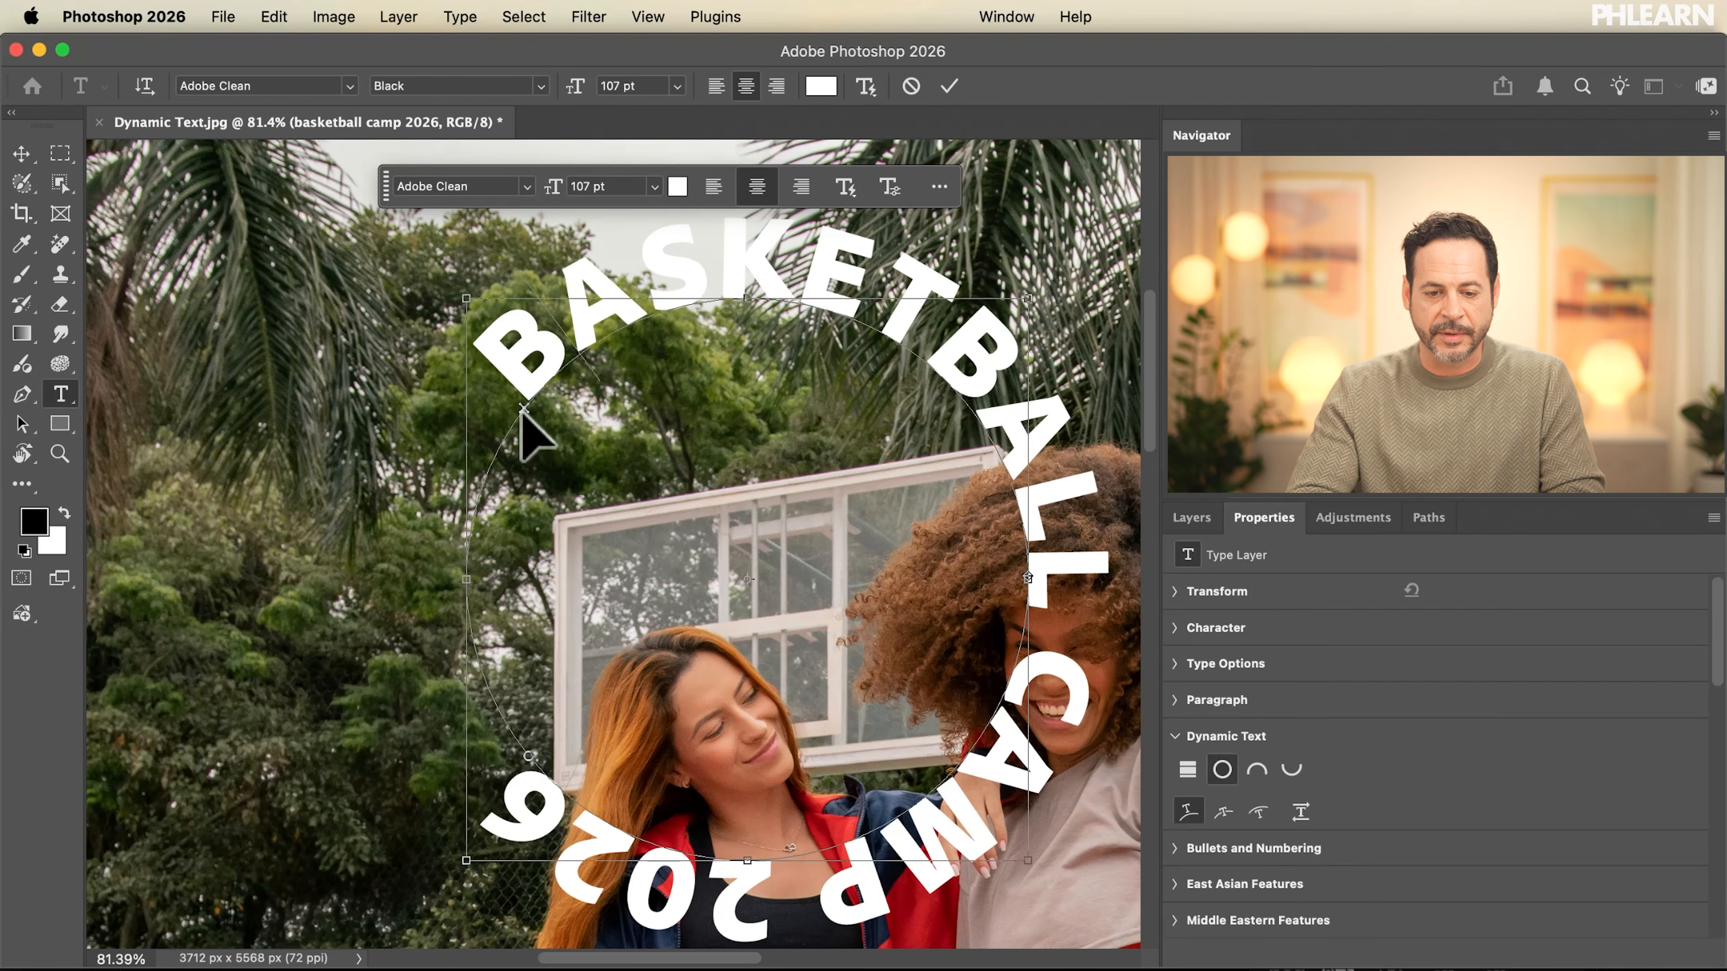
{"action": "left_click_drag", "start_coordinate": [525, 432], "coordinate": [448, 521]}
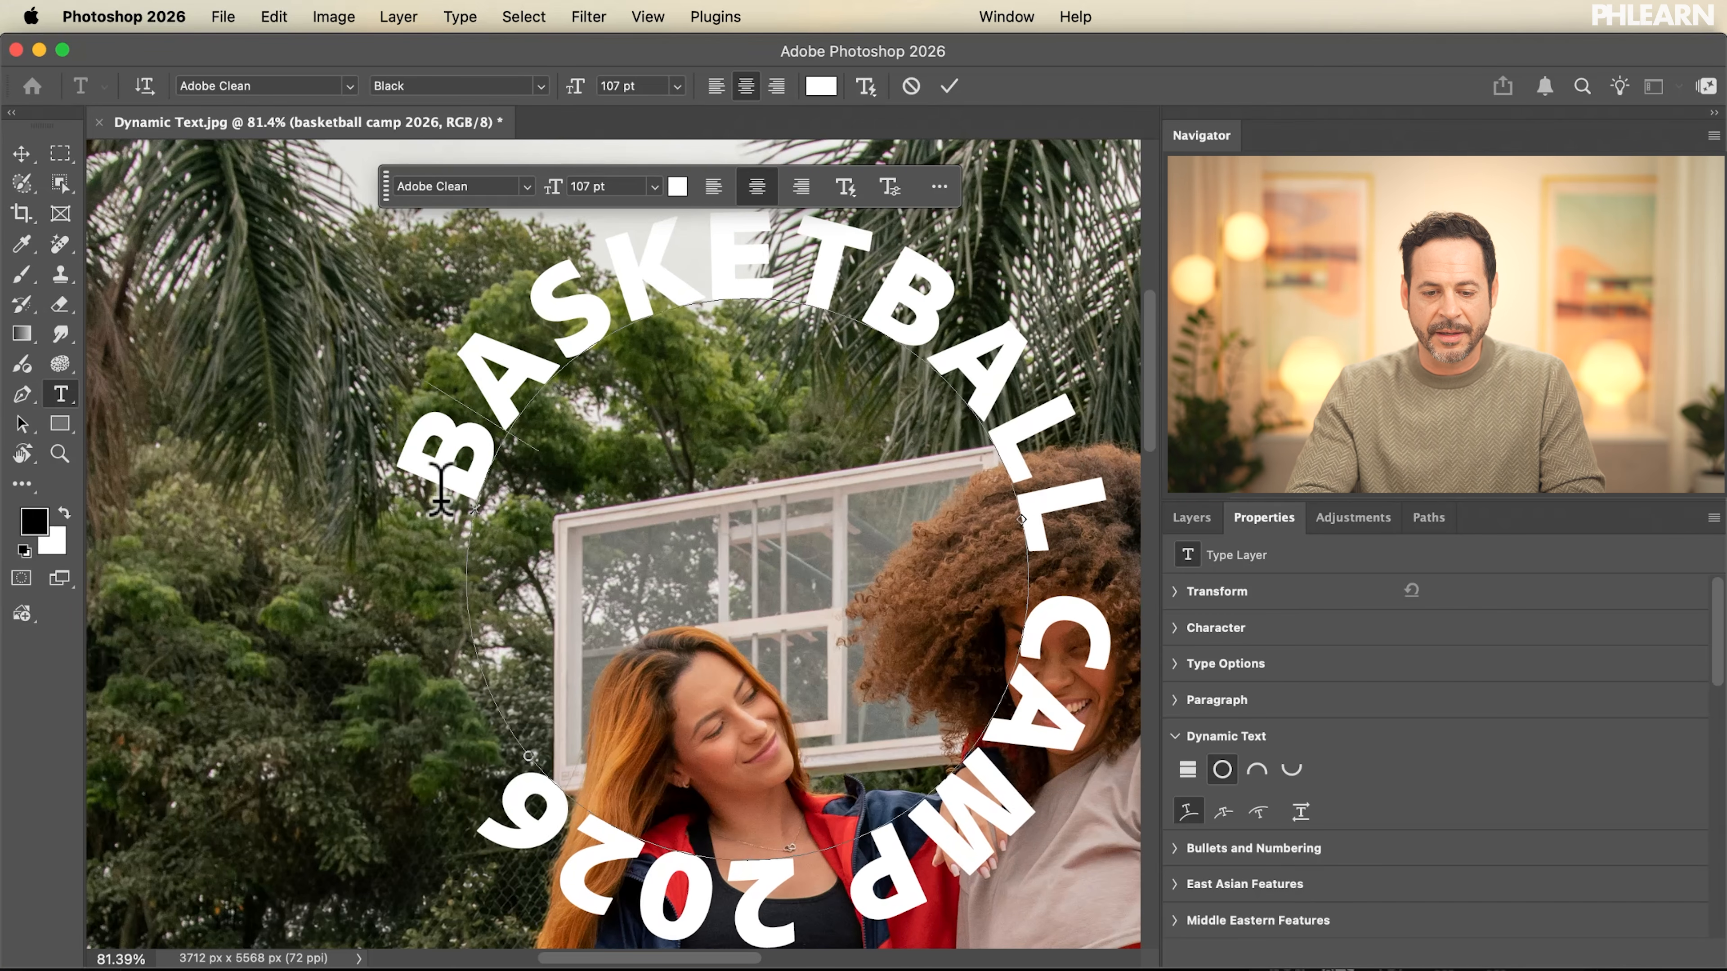
Arrange the text over the top of the circle by adjusting its end marker at lower right, its midpoint, and its start marker at lower left.
{"action": "scroll", "coordinate": [440, 484], "scroll_direction": "right", "scroll_amount": 3}
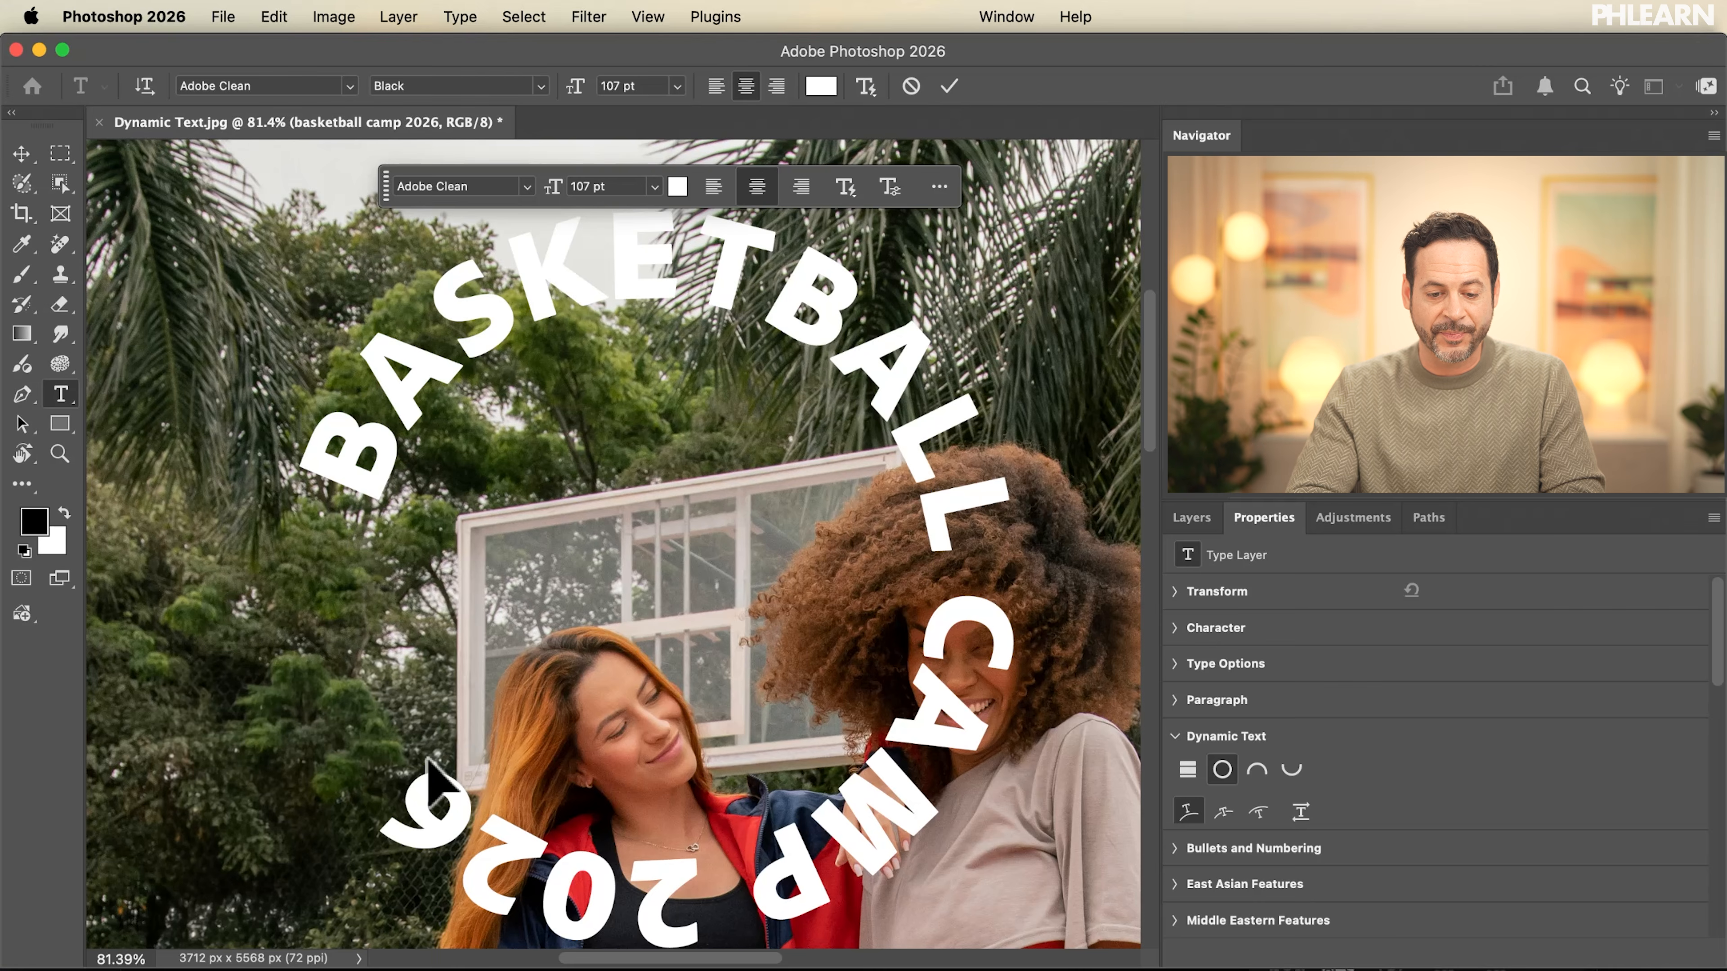
{"action": "left_click_drag", "start_coordinate": [415, 799], "coordinate": [925, 775]}
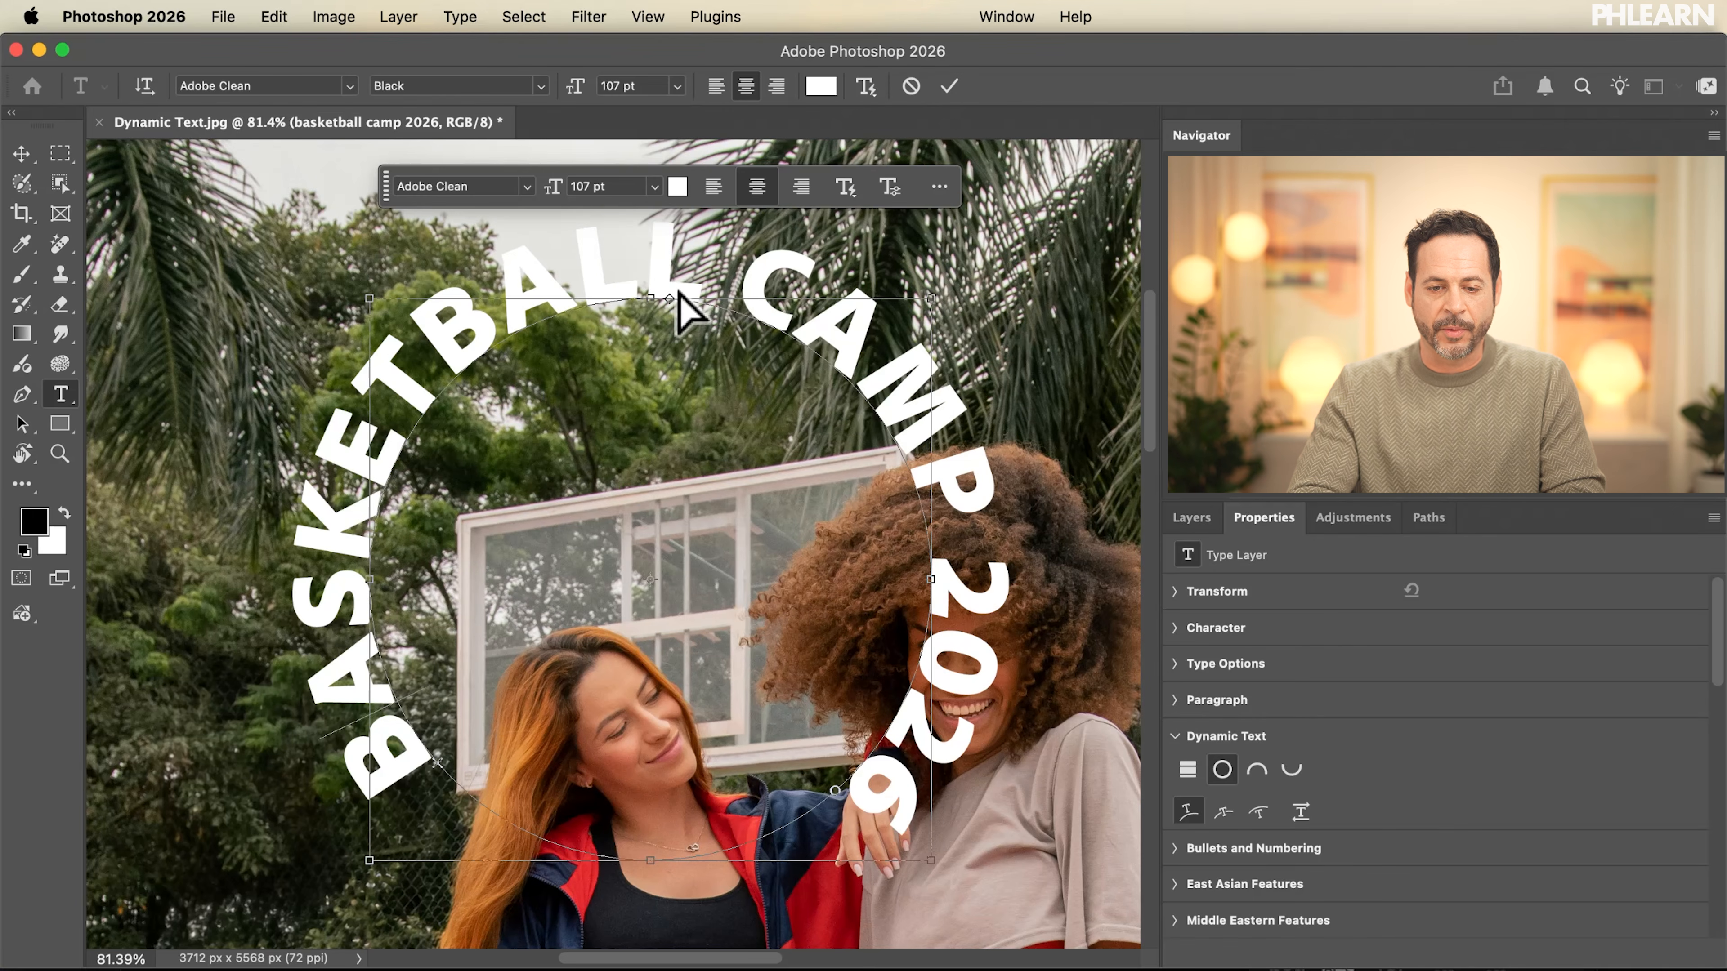
{"action": "left_click_drag", "start_coordinate": [680, 307], "coordinate": [712, 267]}
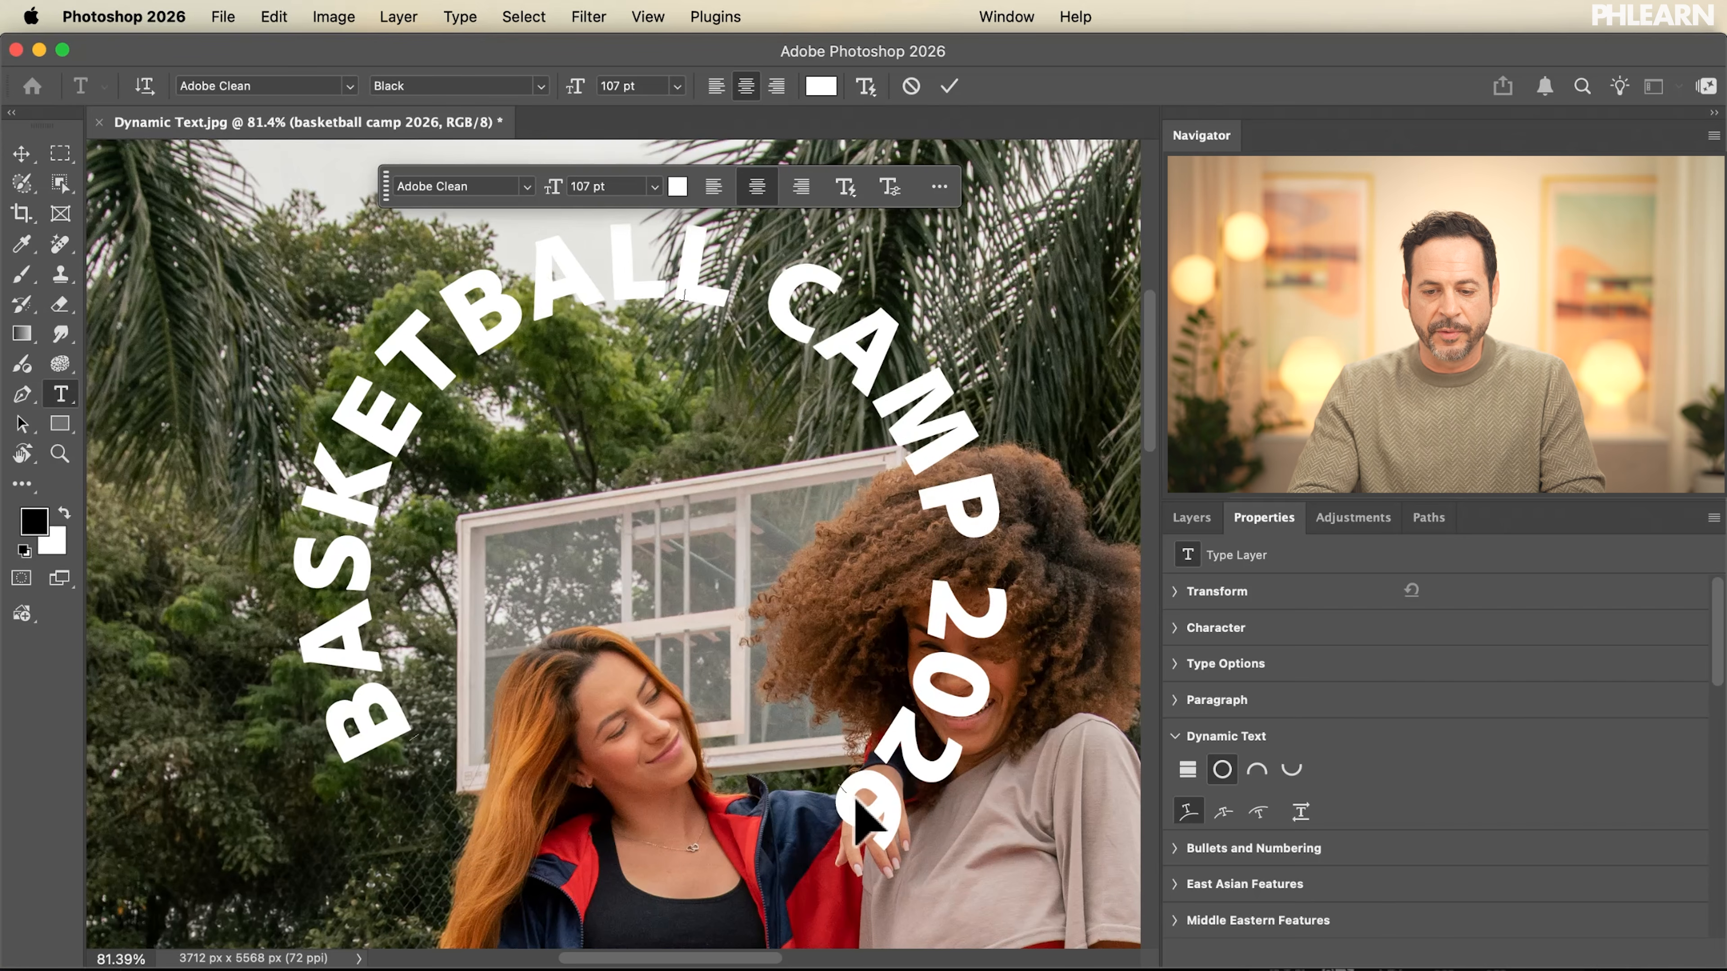
{"action": "left_click_drag", "start_coordinate": [864, 804], "coordinate": [887, 784]}
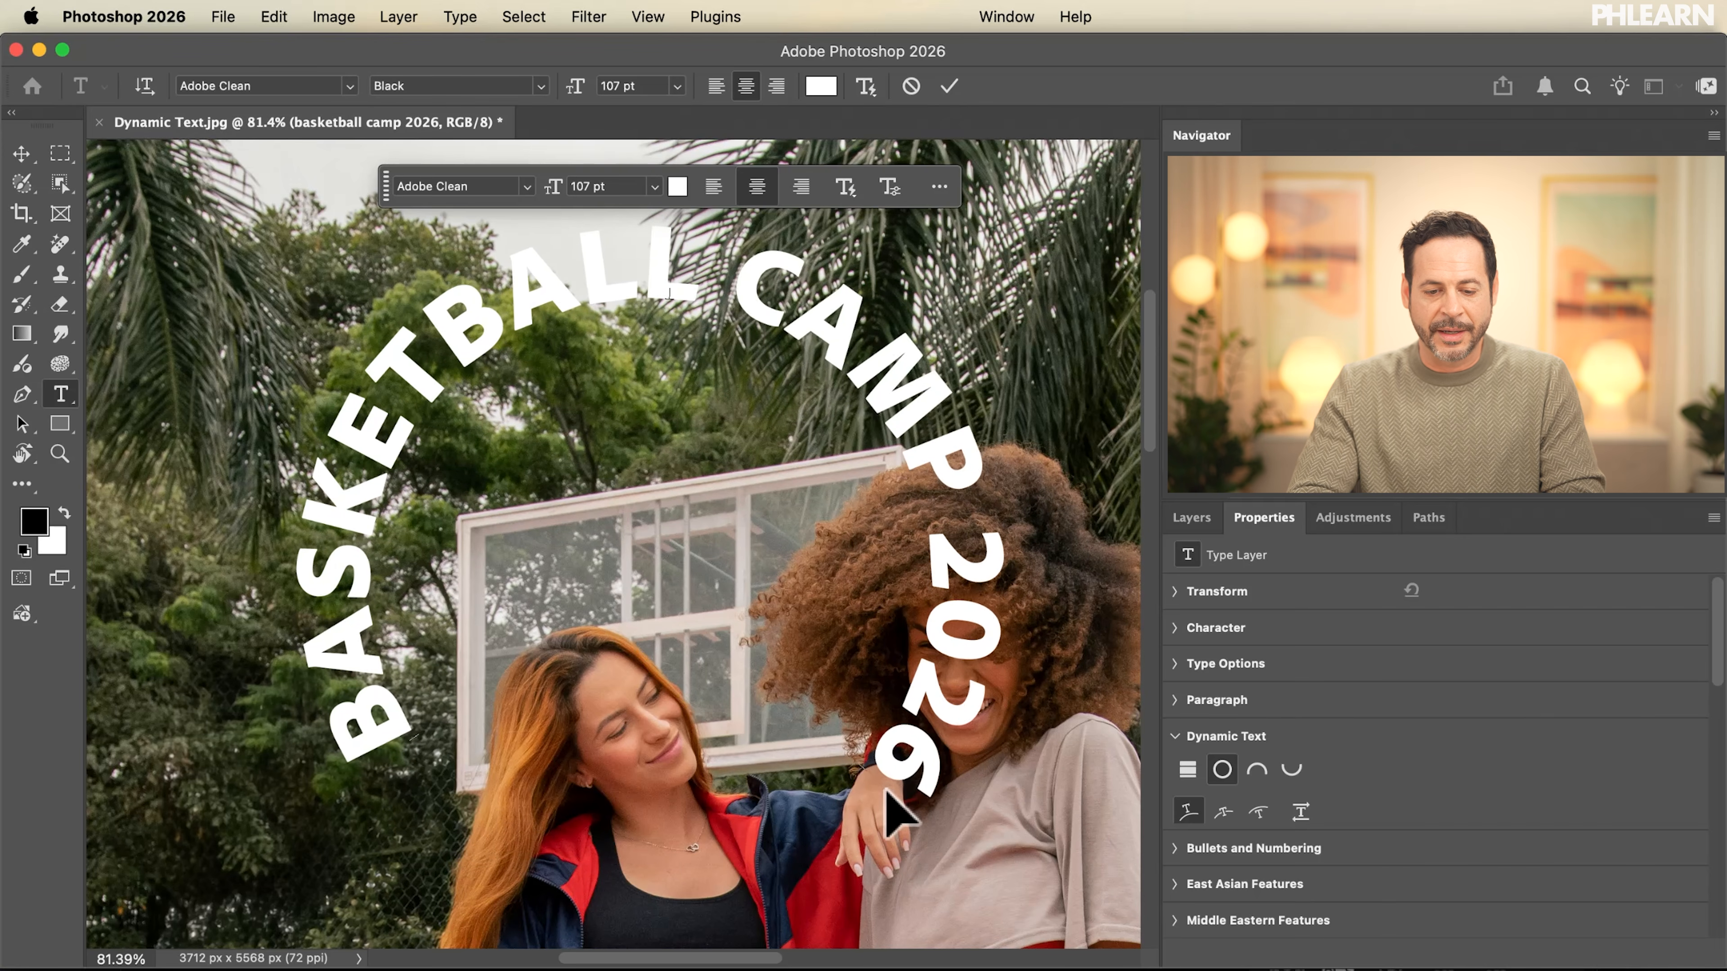
{"action": "left_click_drag", "start_coordinate": [895, 783], "coordinate": [904, 778]}
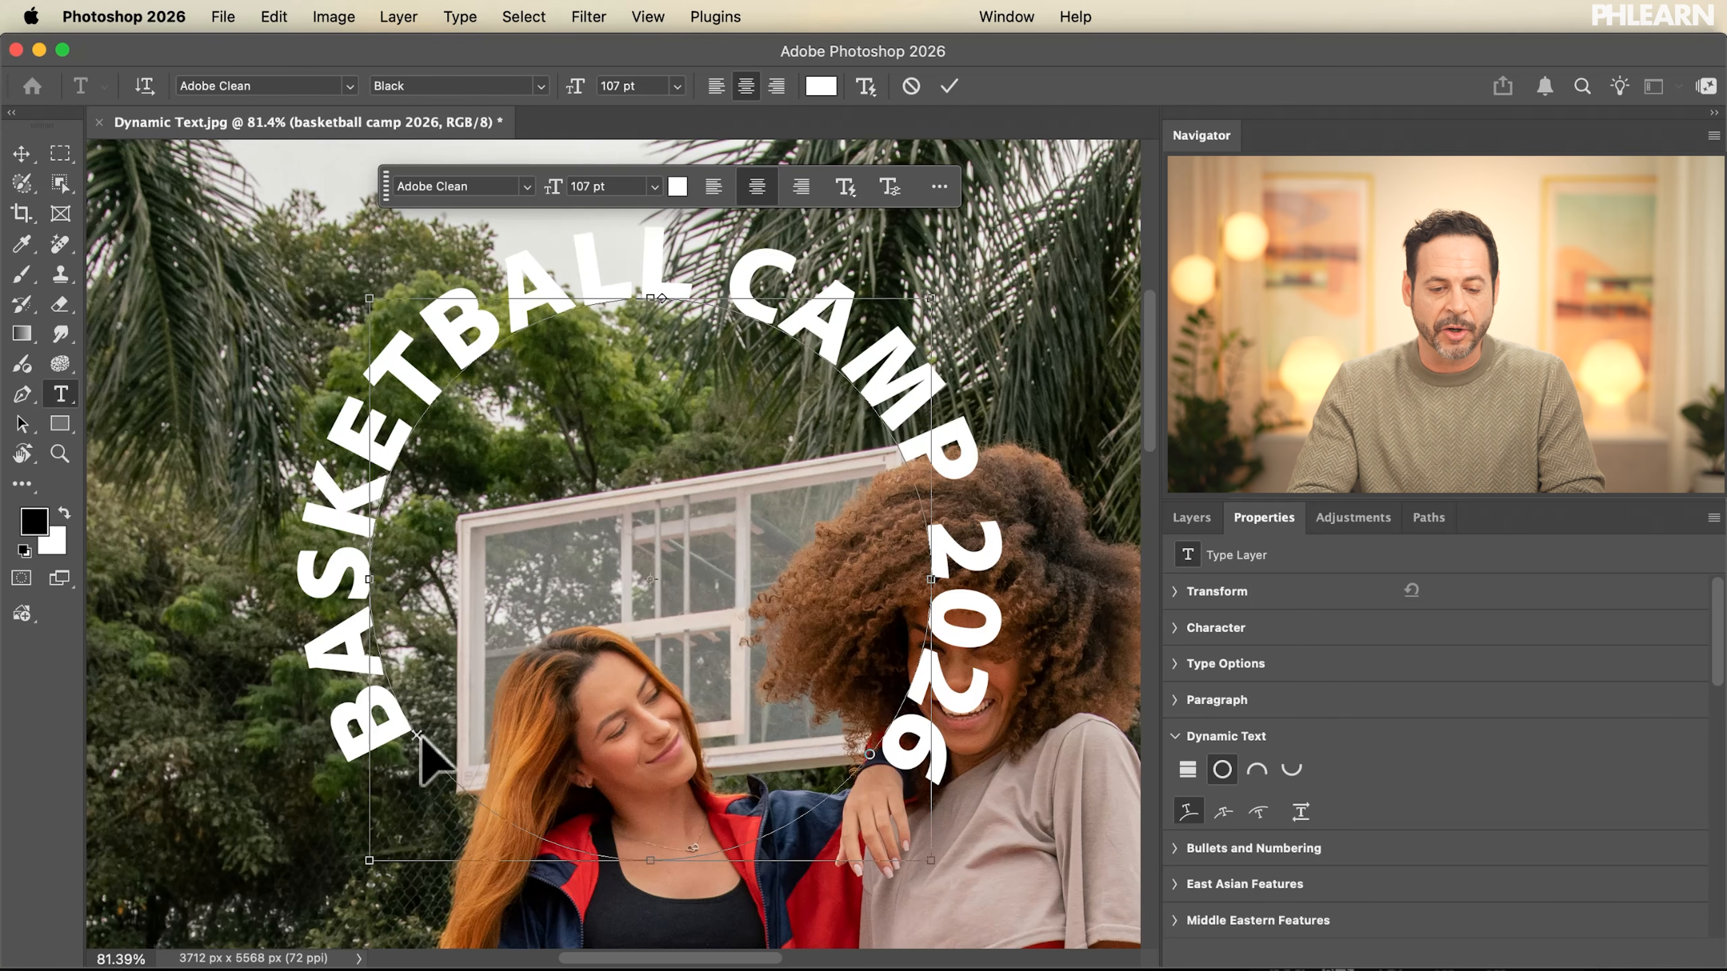
{"action": "left_click_drag", "start_coordinate": [413, 742], "coordinate": [418, 796]}
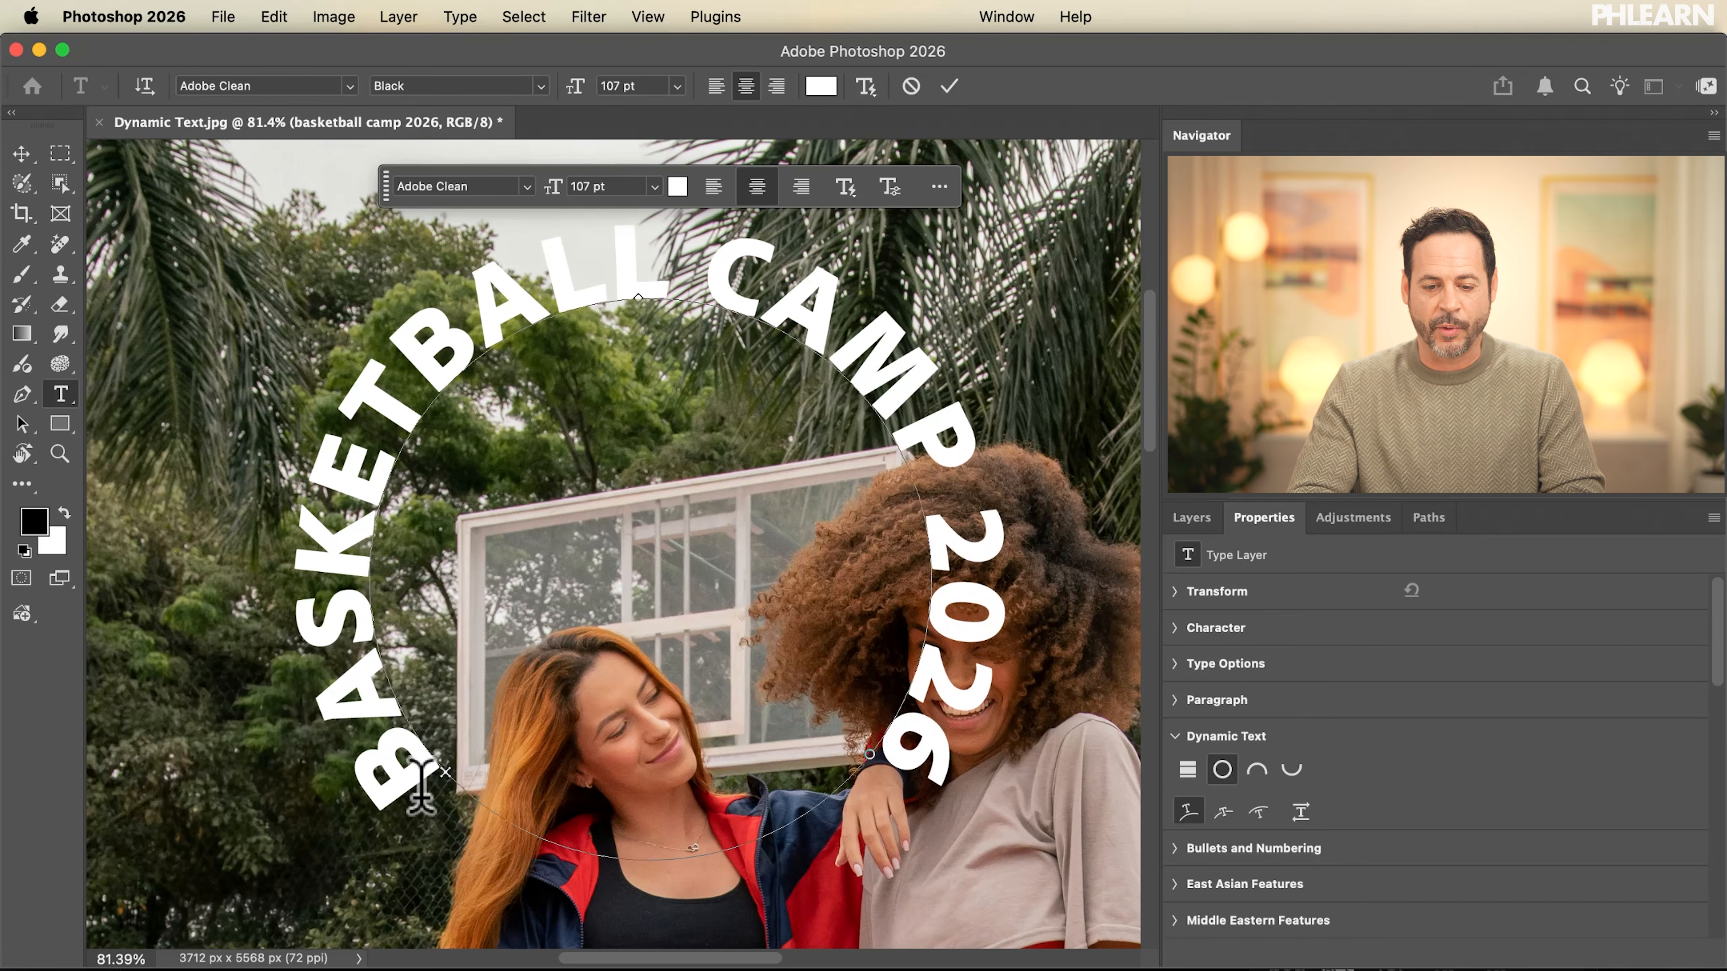
Change the circular Dynamic Text to an arch shape and enter its text for editing.
{"action": "left_click", "coordinate": [1257, 771]}
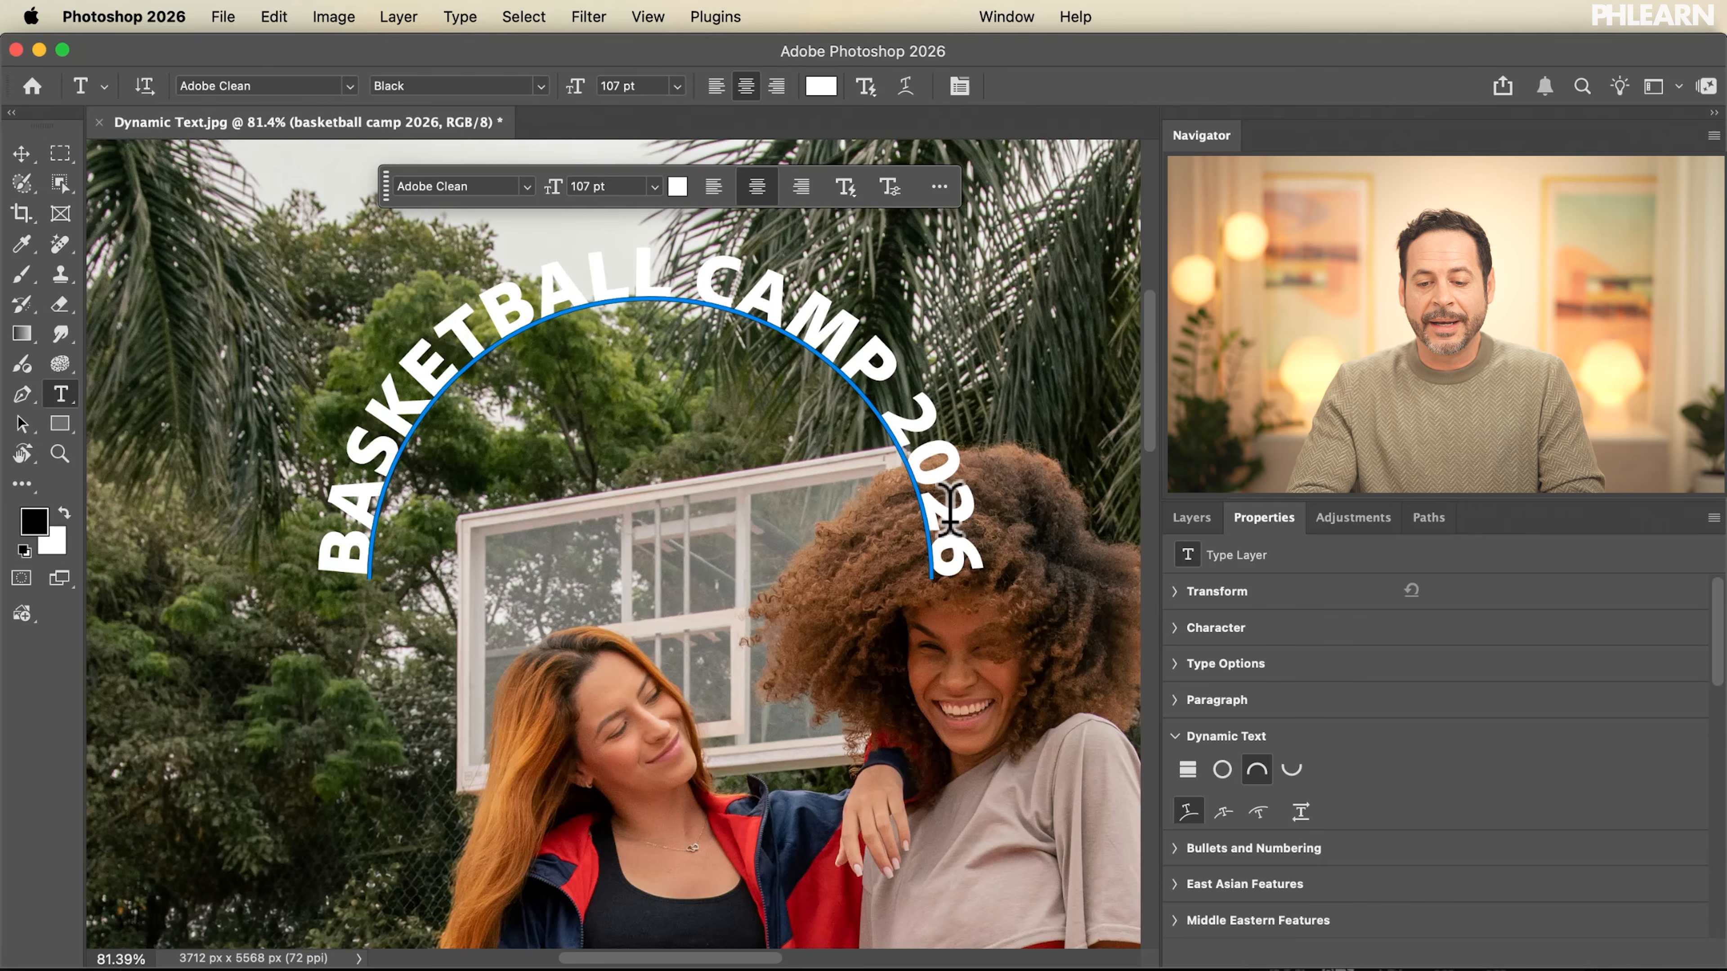
{"action": "left_click", "coordinate": [943, 488]}
{"action": "key", "text": "super"}
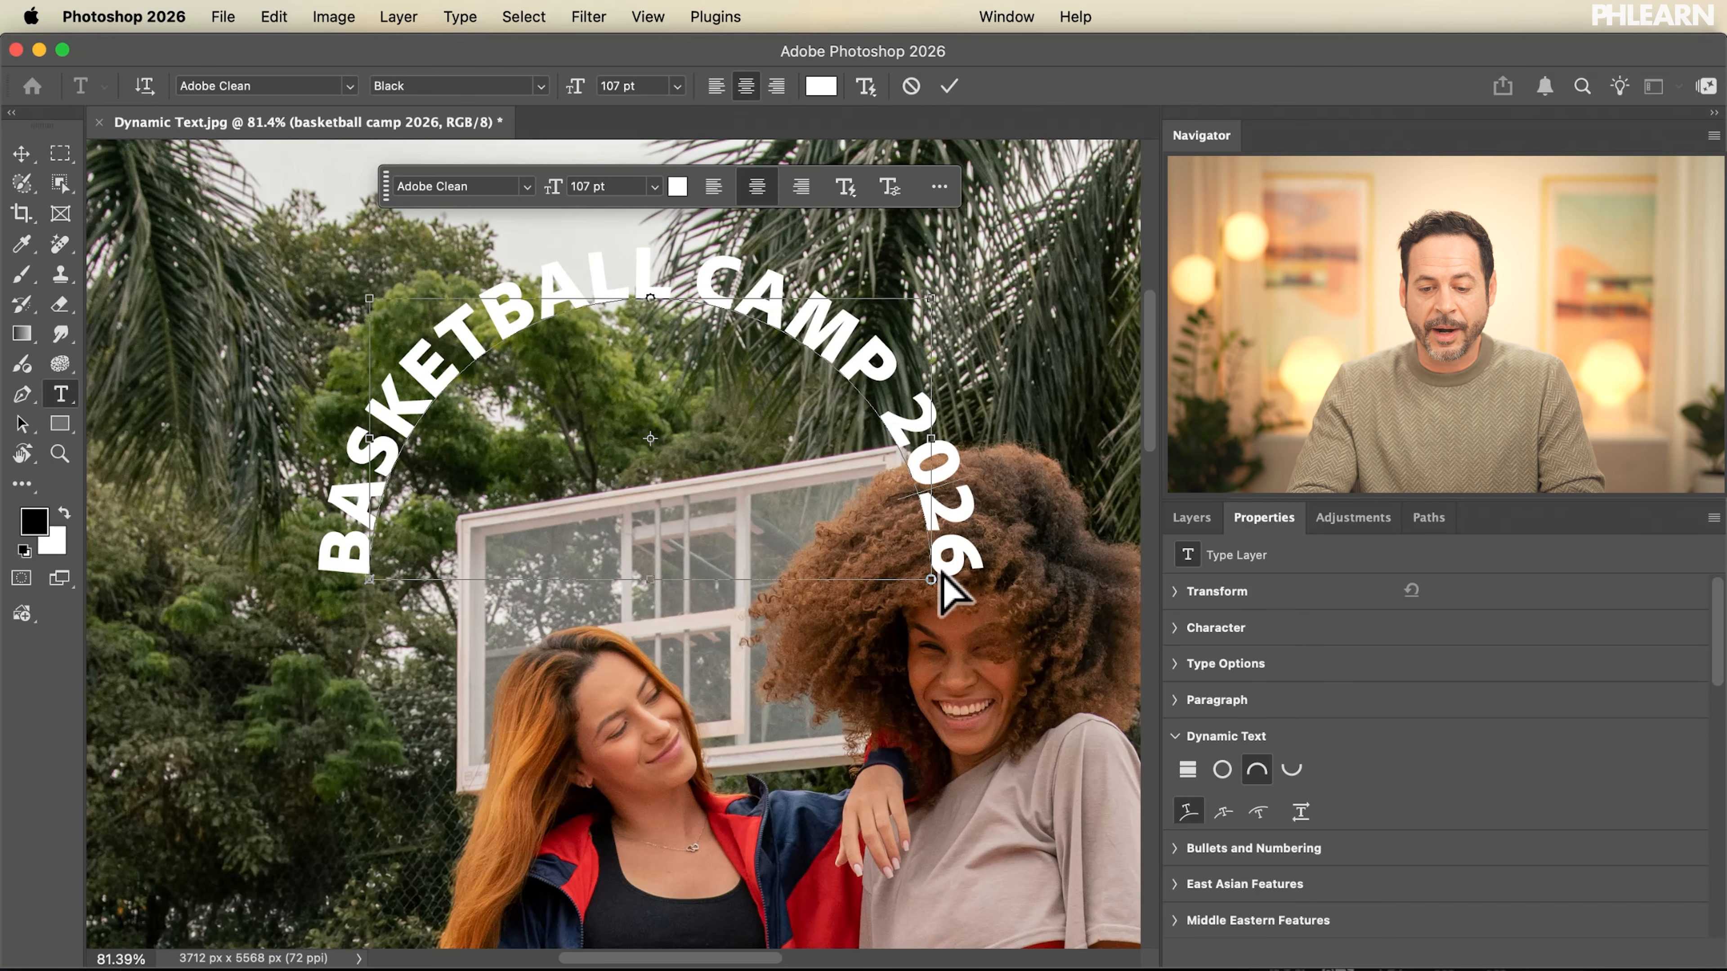
Try flipping the text to the inside of the arch with its end marker and return it to the outside.
{"action": "left_click_drag", "start_coordinate": [942, 576], "coordinate": [868, 586]}
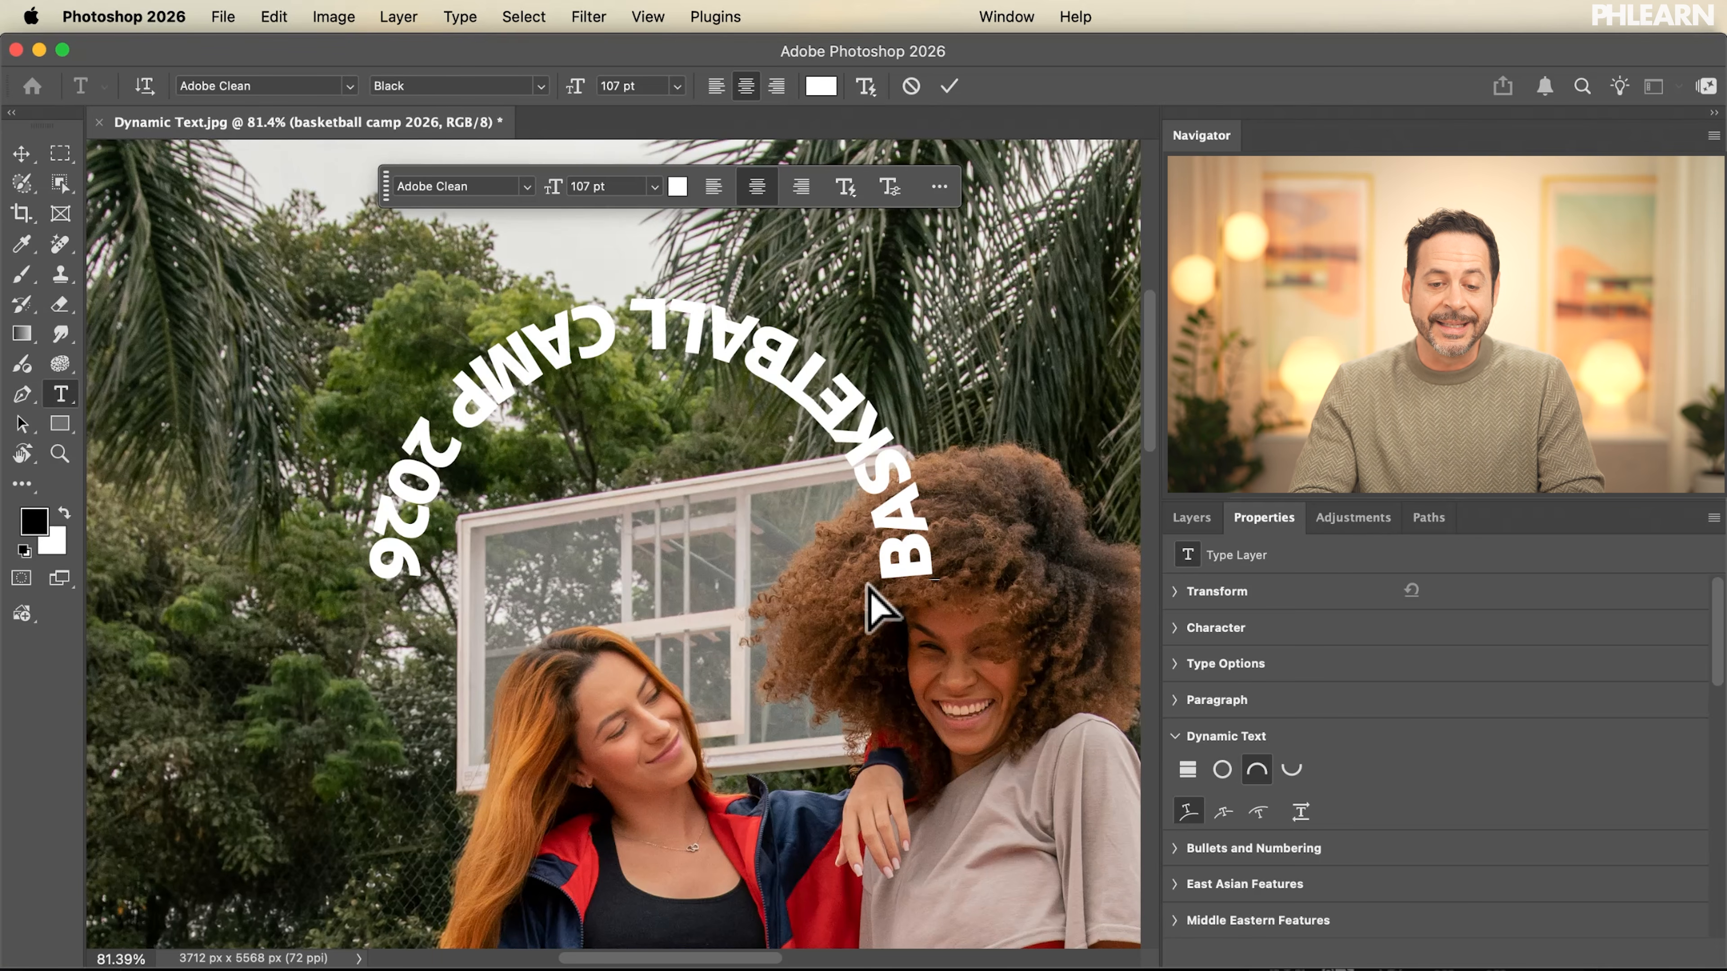
{"action": "left_click_drag", "start_coordinate": [994, 503], "coordinate": [1032, 643]}
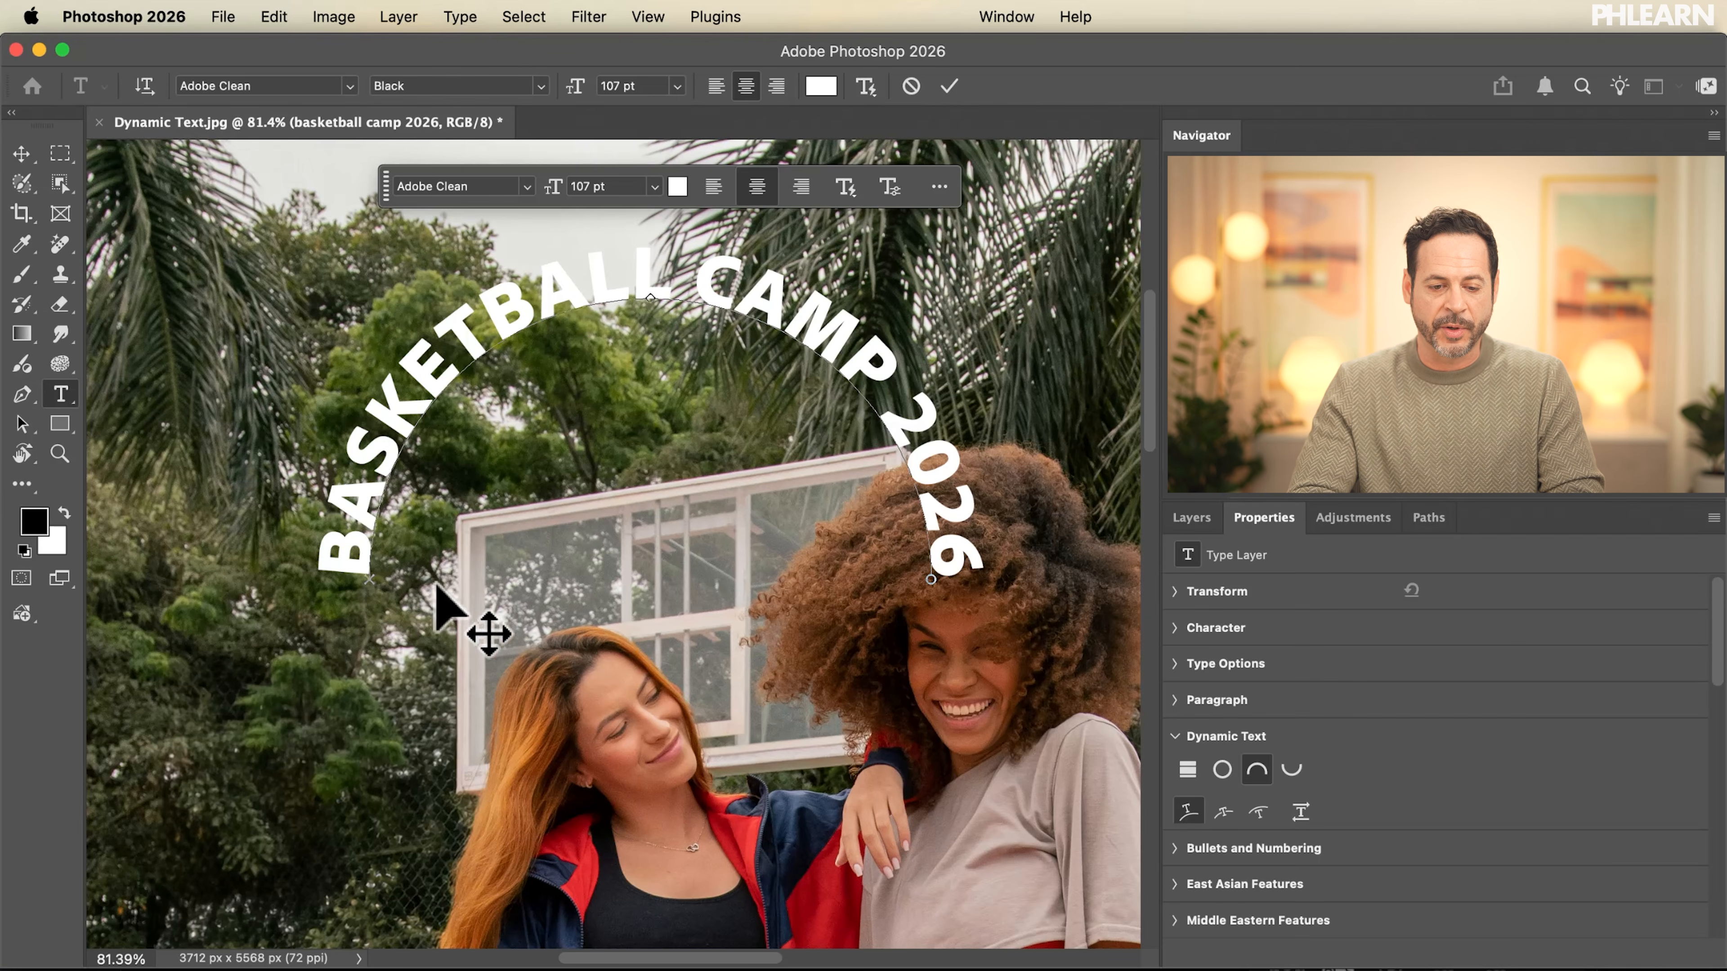
{"action": "left_click_drag", "start_coordinate": [361, 559], "coordinate": [216, 610]}
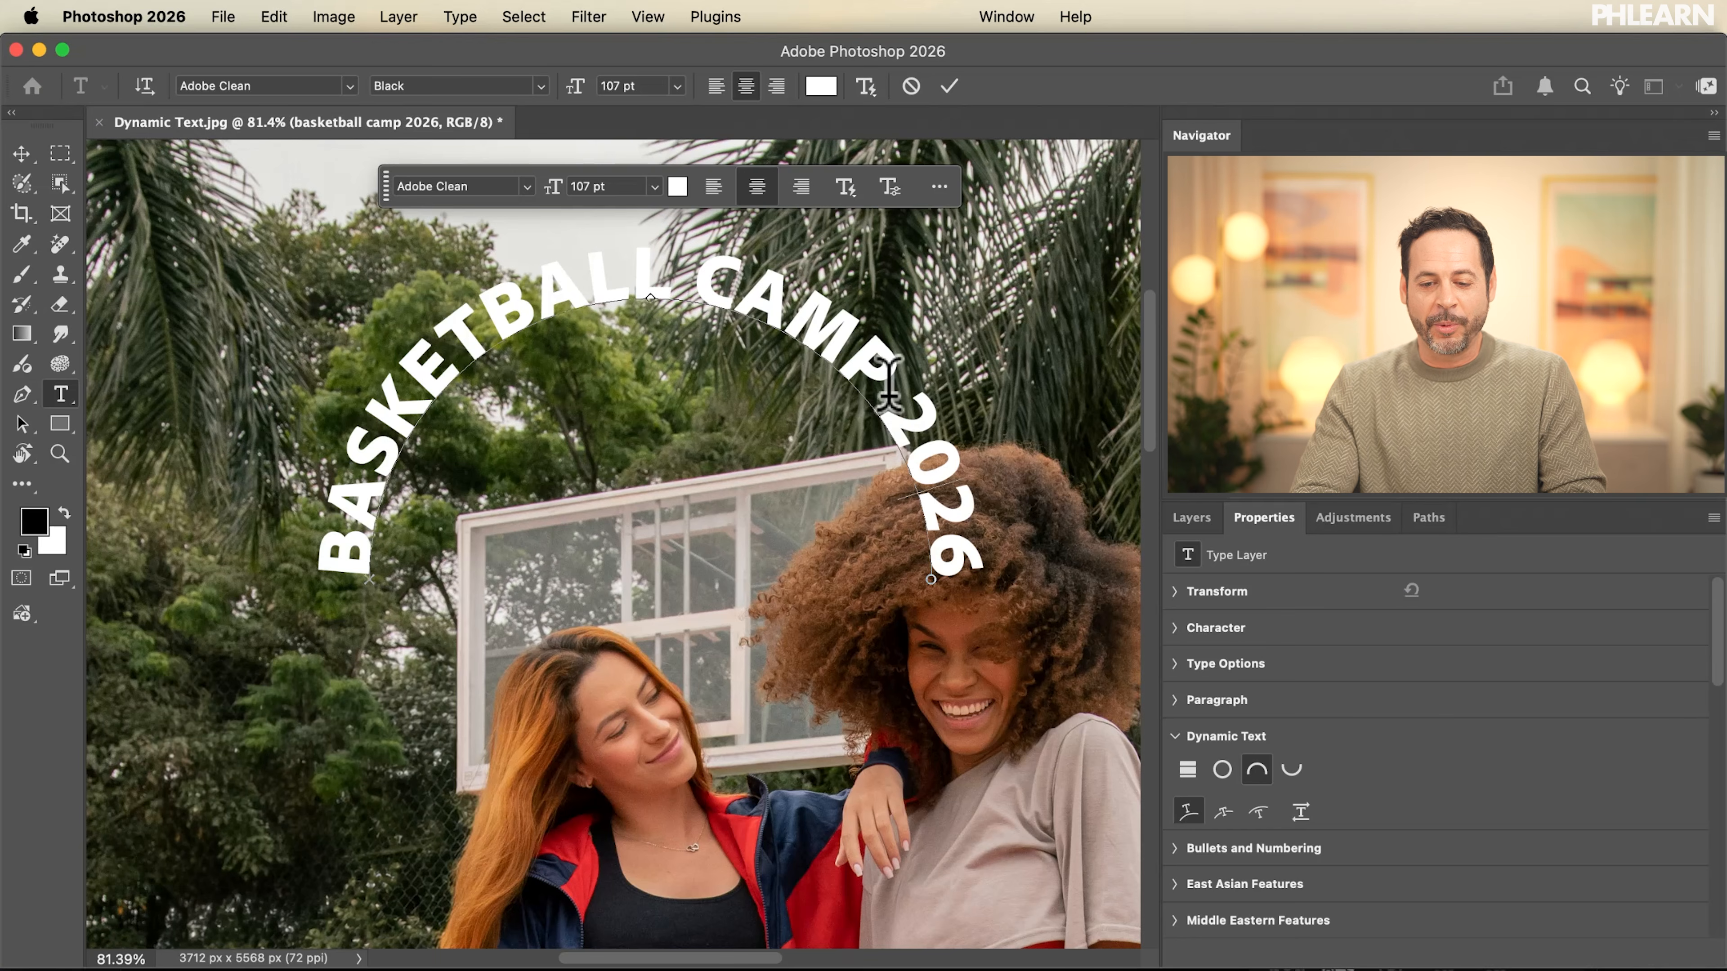
Delete "2026" from the end of the arched text and commit the edit.
{"action": "left_click_drag", "start_coordinate": [888, 381], "coordinate": [998, 605]}
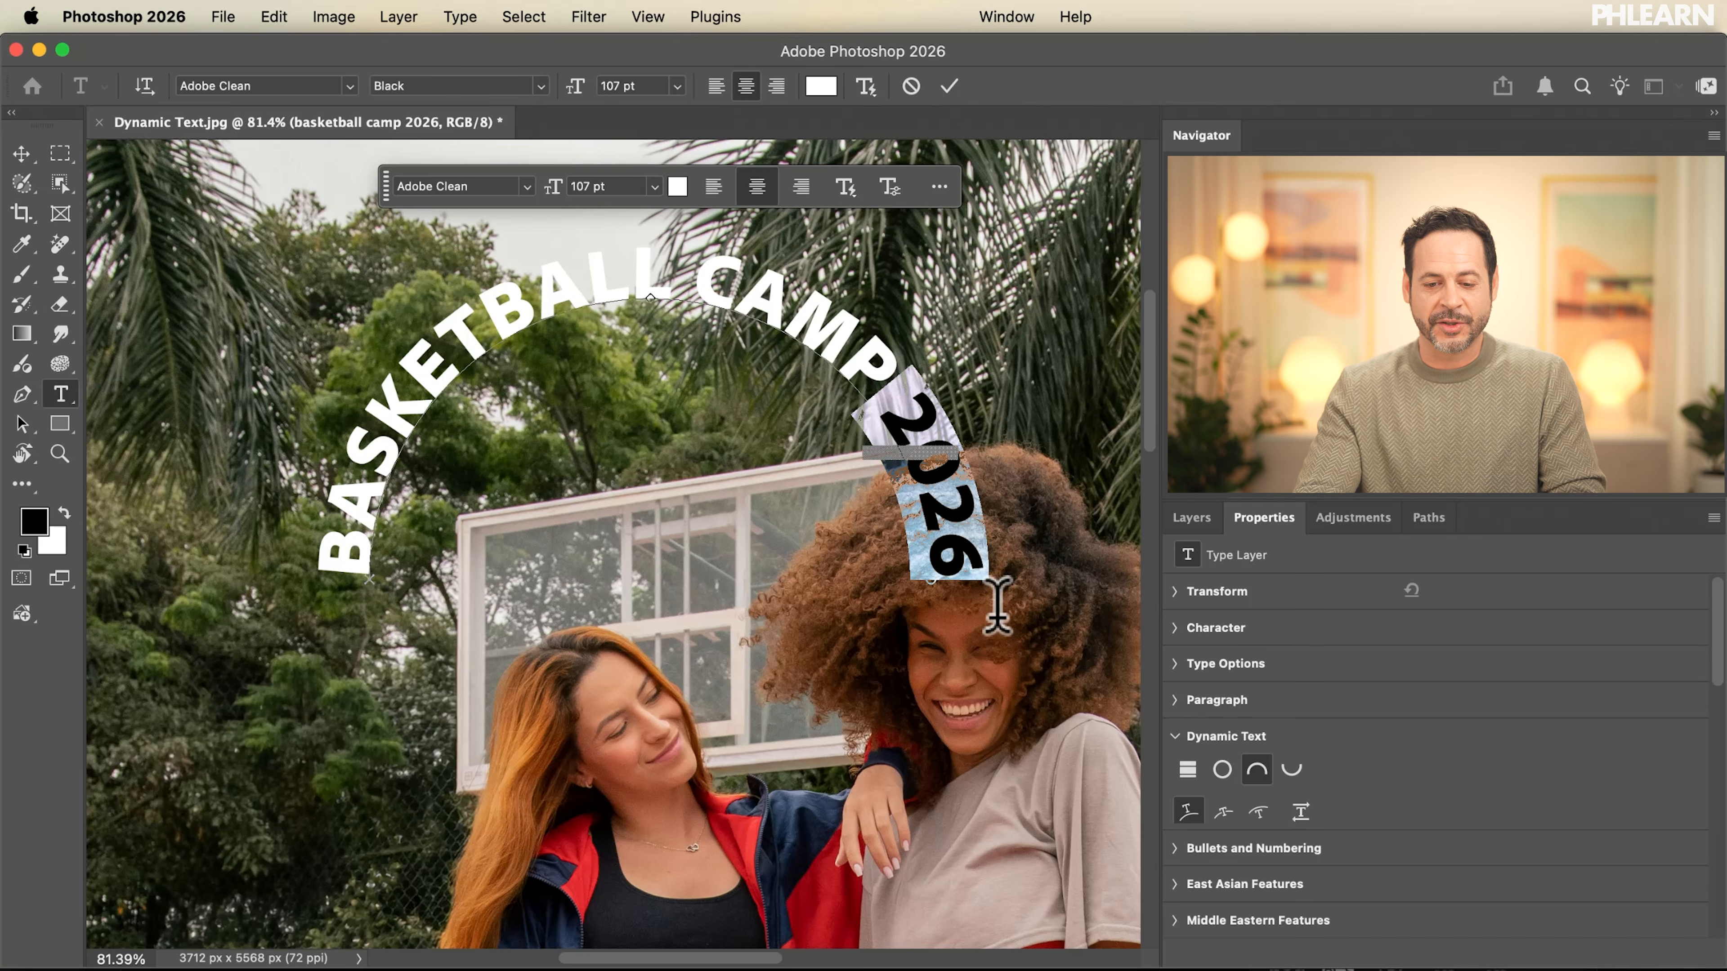
{"action": "key", "text": "BackSpace"}
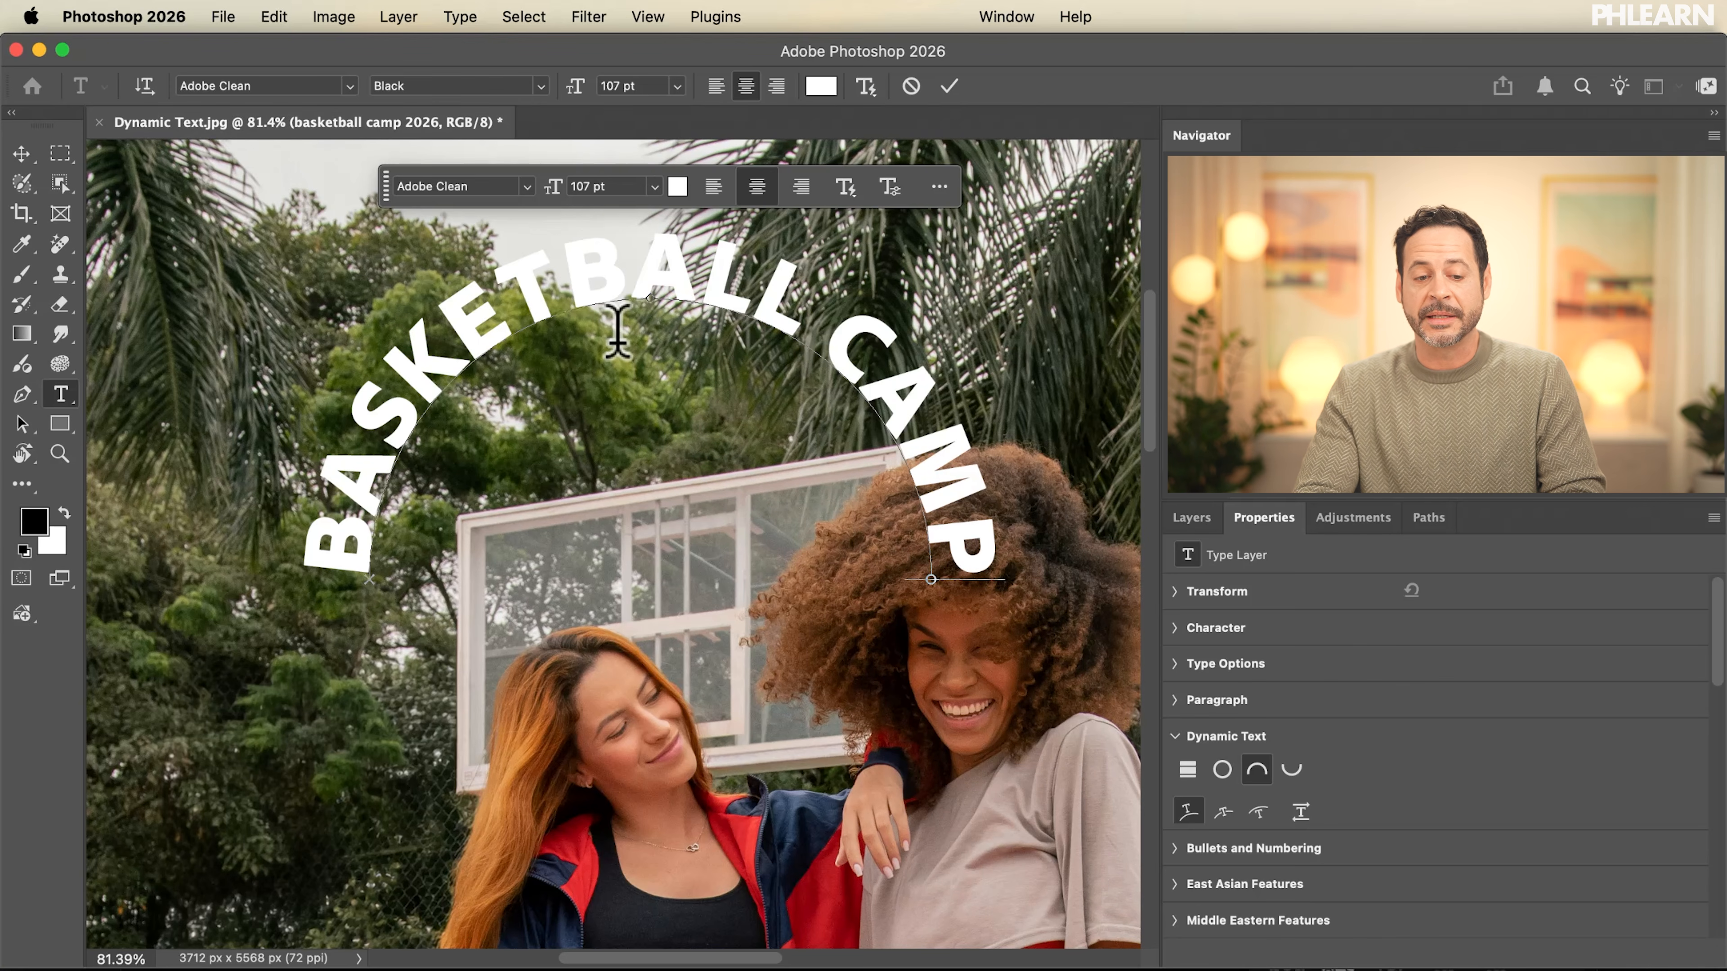
{"action": "left_click", "coordinate": [22, 156]}
Scale up the "BASKETBALL CAMP" arch with Free Transform and position it around the two standing women.
{"action": "scroll", "coordinate": [765, 599], "scroll_direction": "down", "scroll_amount": 5}
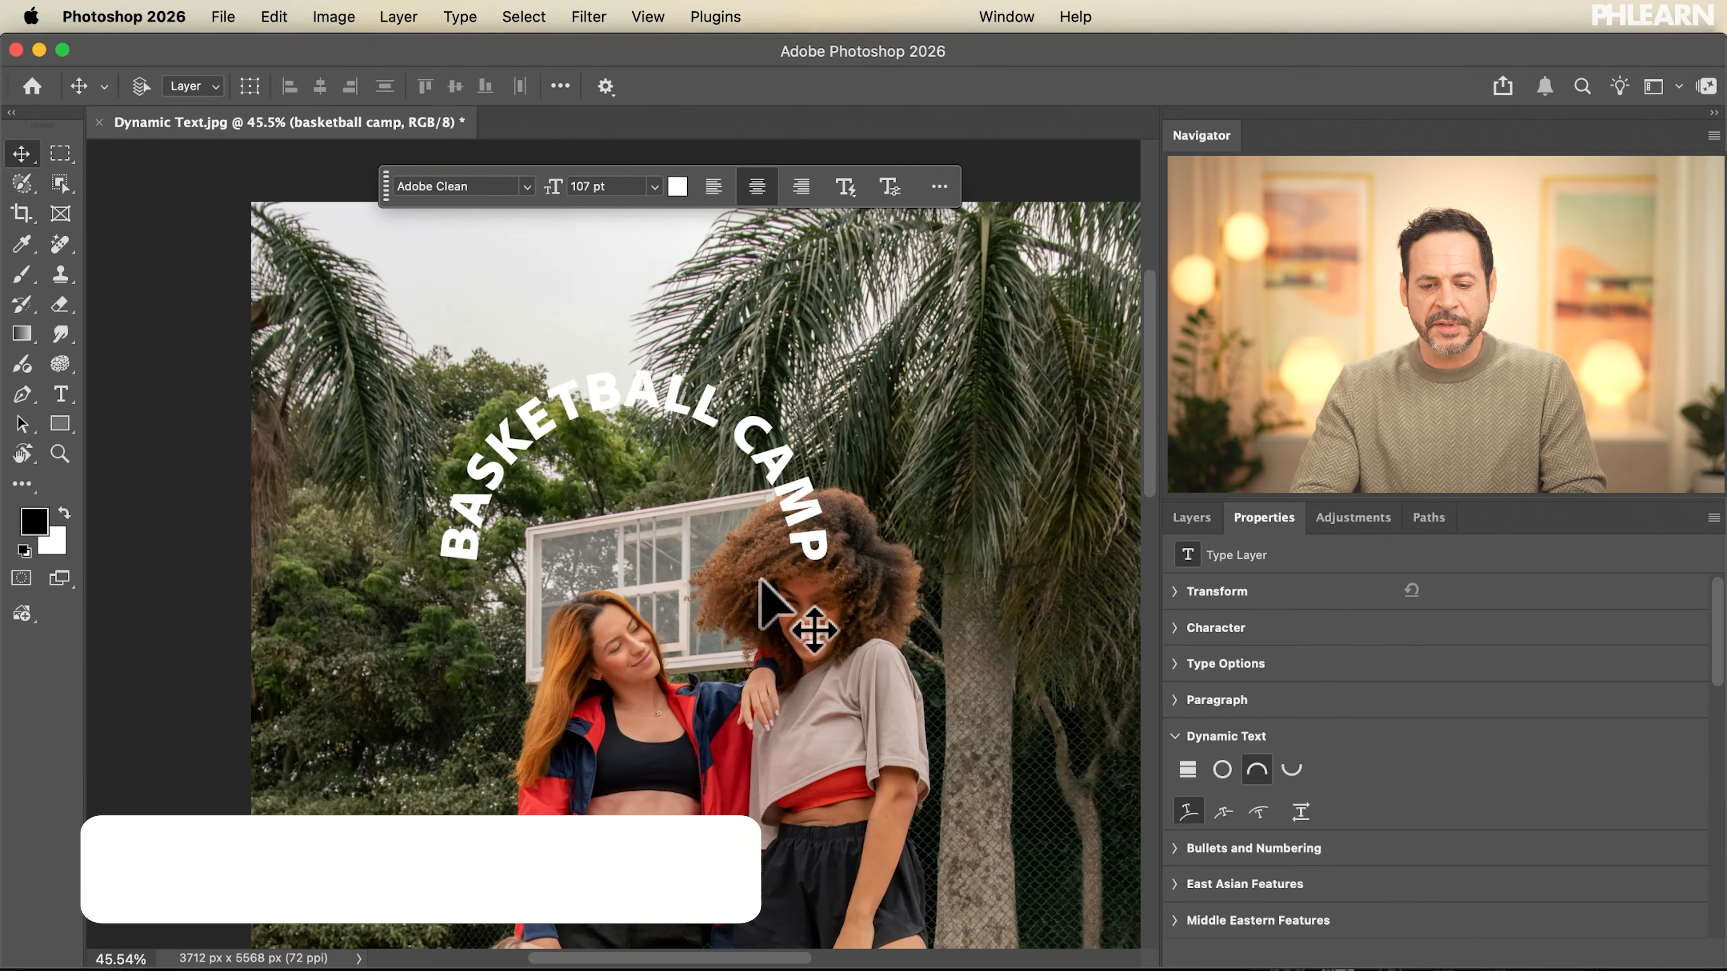
{"action": "scroll", "coordinate": [760, 582], "scroll_direction": "right", "scroll_amount": 3}
{"action": "scroll", "coordinate": [760, 581], "scroll_direction": "down", "scroll_amount": 2}
{"action": "key", "text": "super+t"}
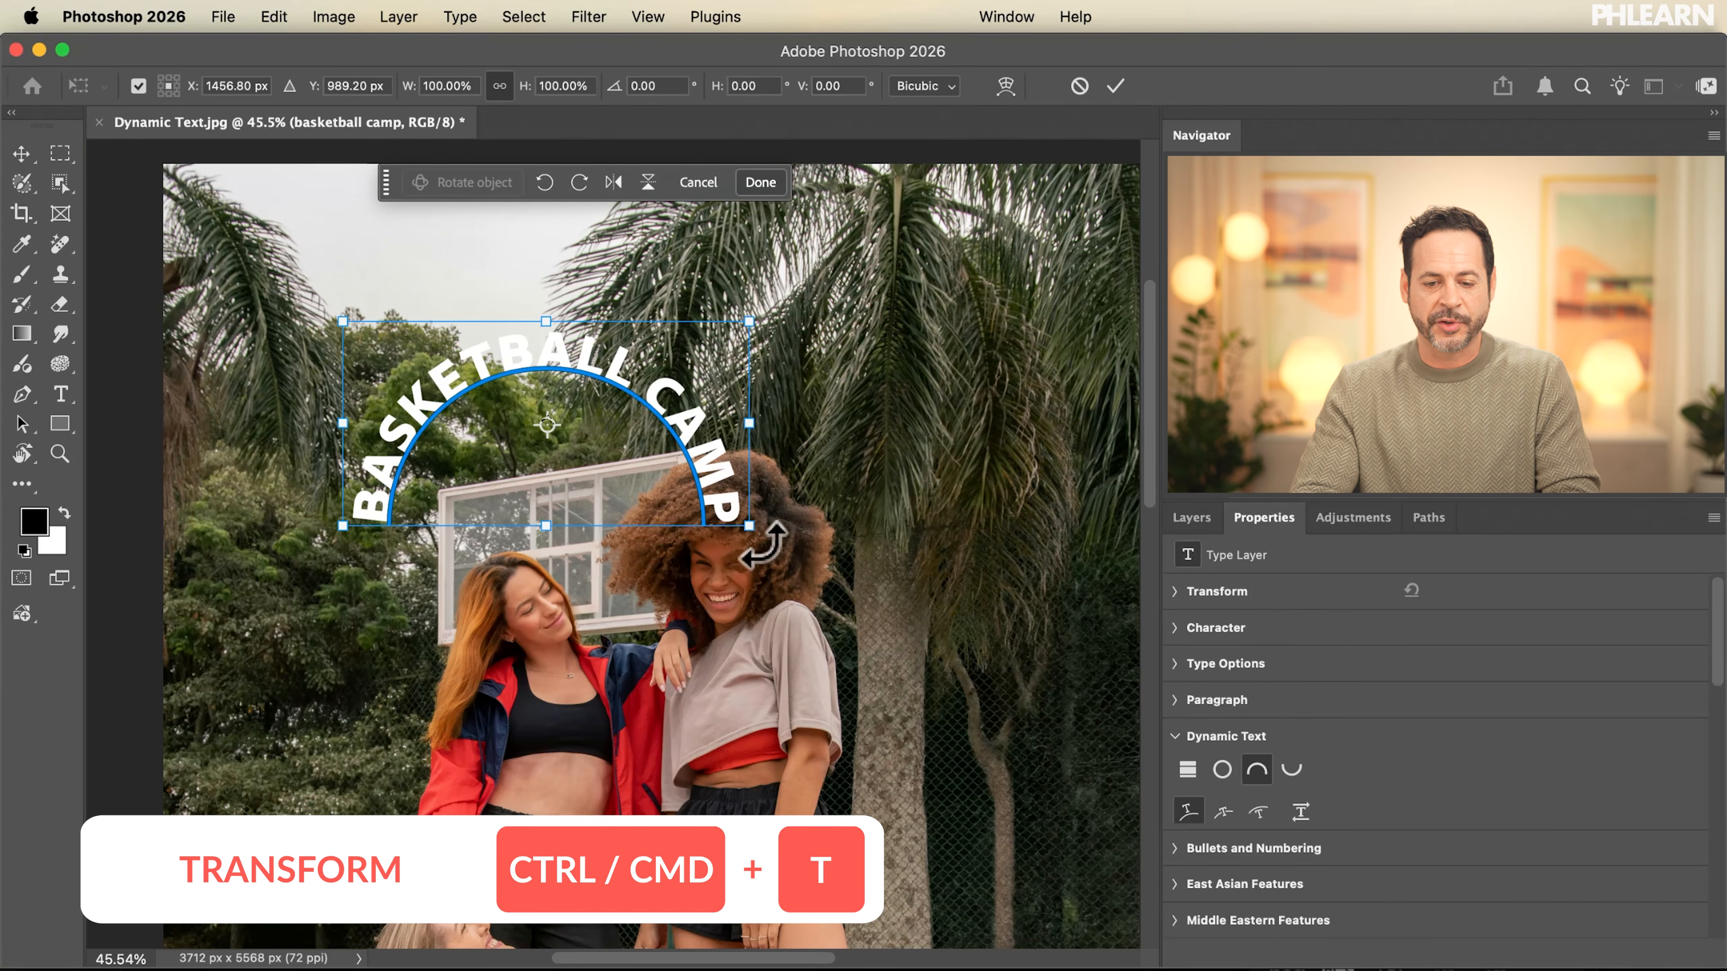
{"action": "left_click_drag", "start_coordinate": [750, 528], "coordinate": [1032, 763]}
{"action": "left_click_drag", "start_coordinate": [915, 568], "coordinate": [863, 638]}
{"action": "key", "text": "Return"}
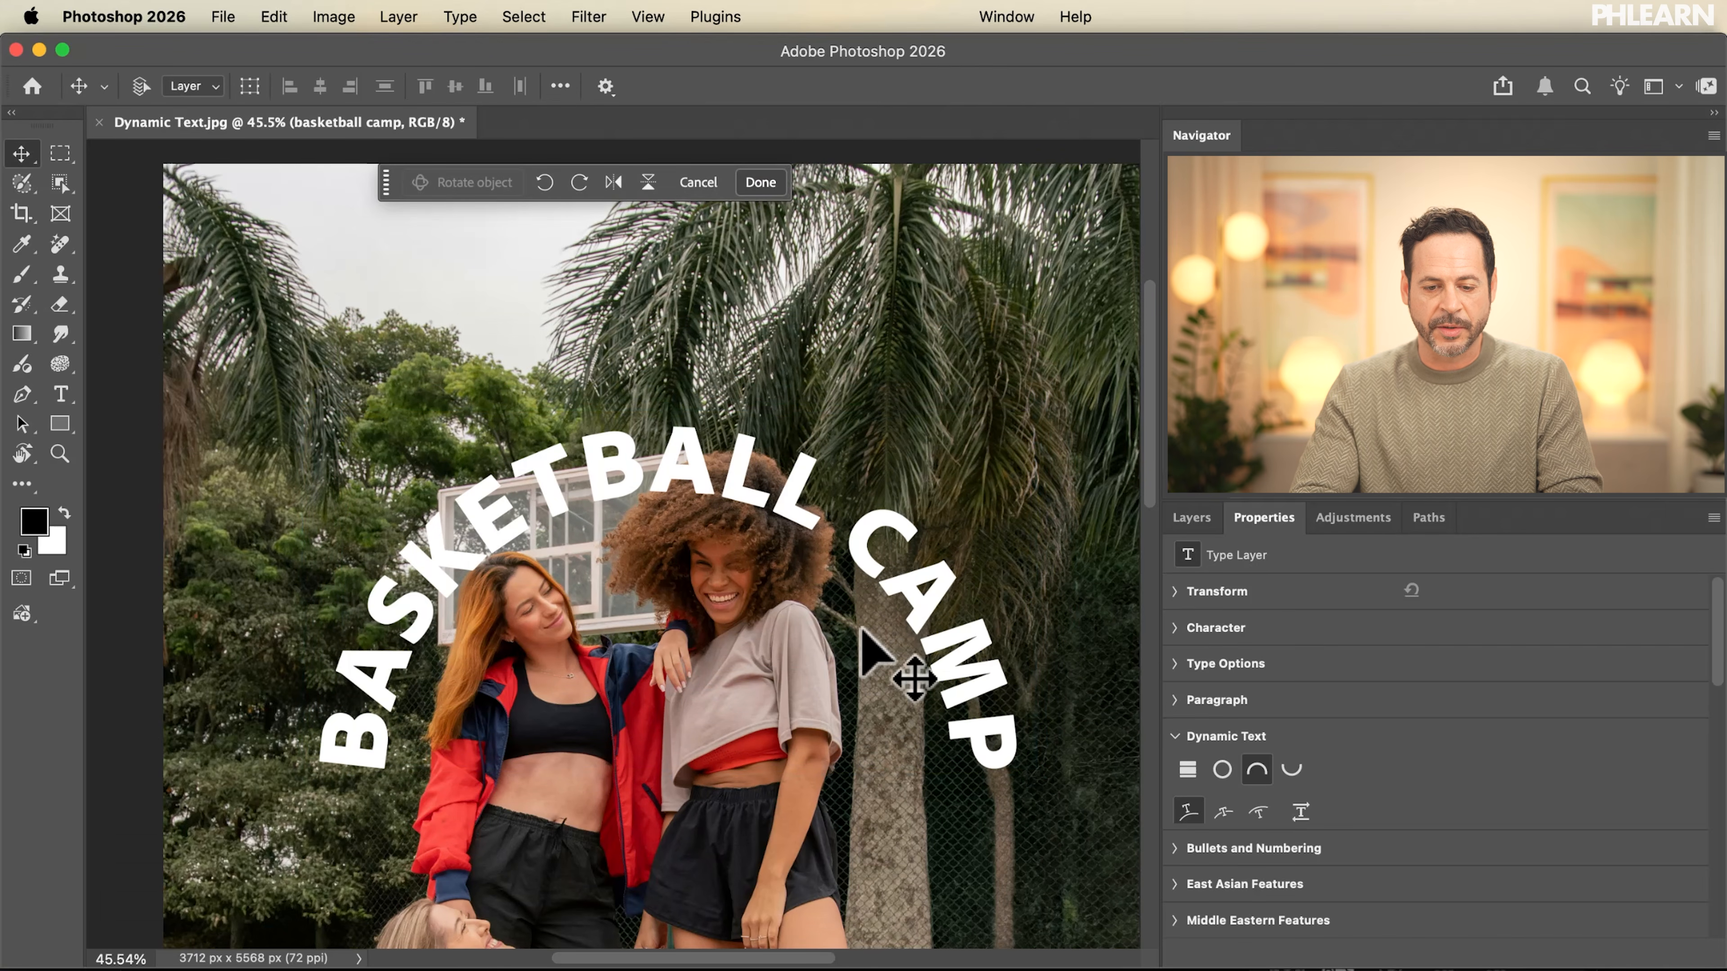
Move the arched text slightly up and to the left, and centre it horizontally on the entire canvas.
{"action": "scroll", "coordinate": [863, 632], "scroll_direction": "down", "scroll_amount": 3}
{"action": "scroll", "coordinate": [862, 632], "scroll_direction": "right", "scroll_amount": 1}
{"action": "scroll", "coordinate": [862, 632], "scroll_direction": "left", "scroll_amount": 1}
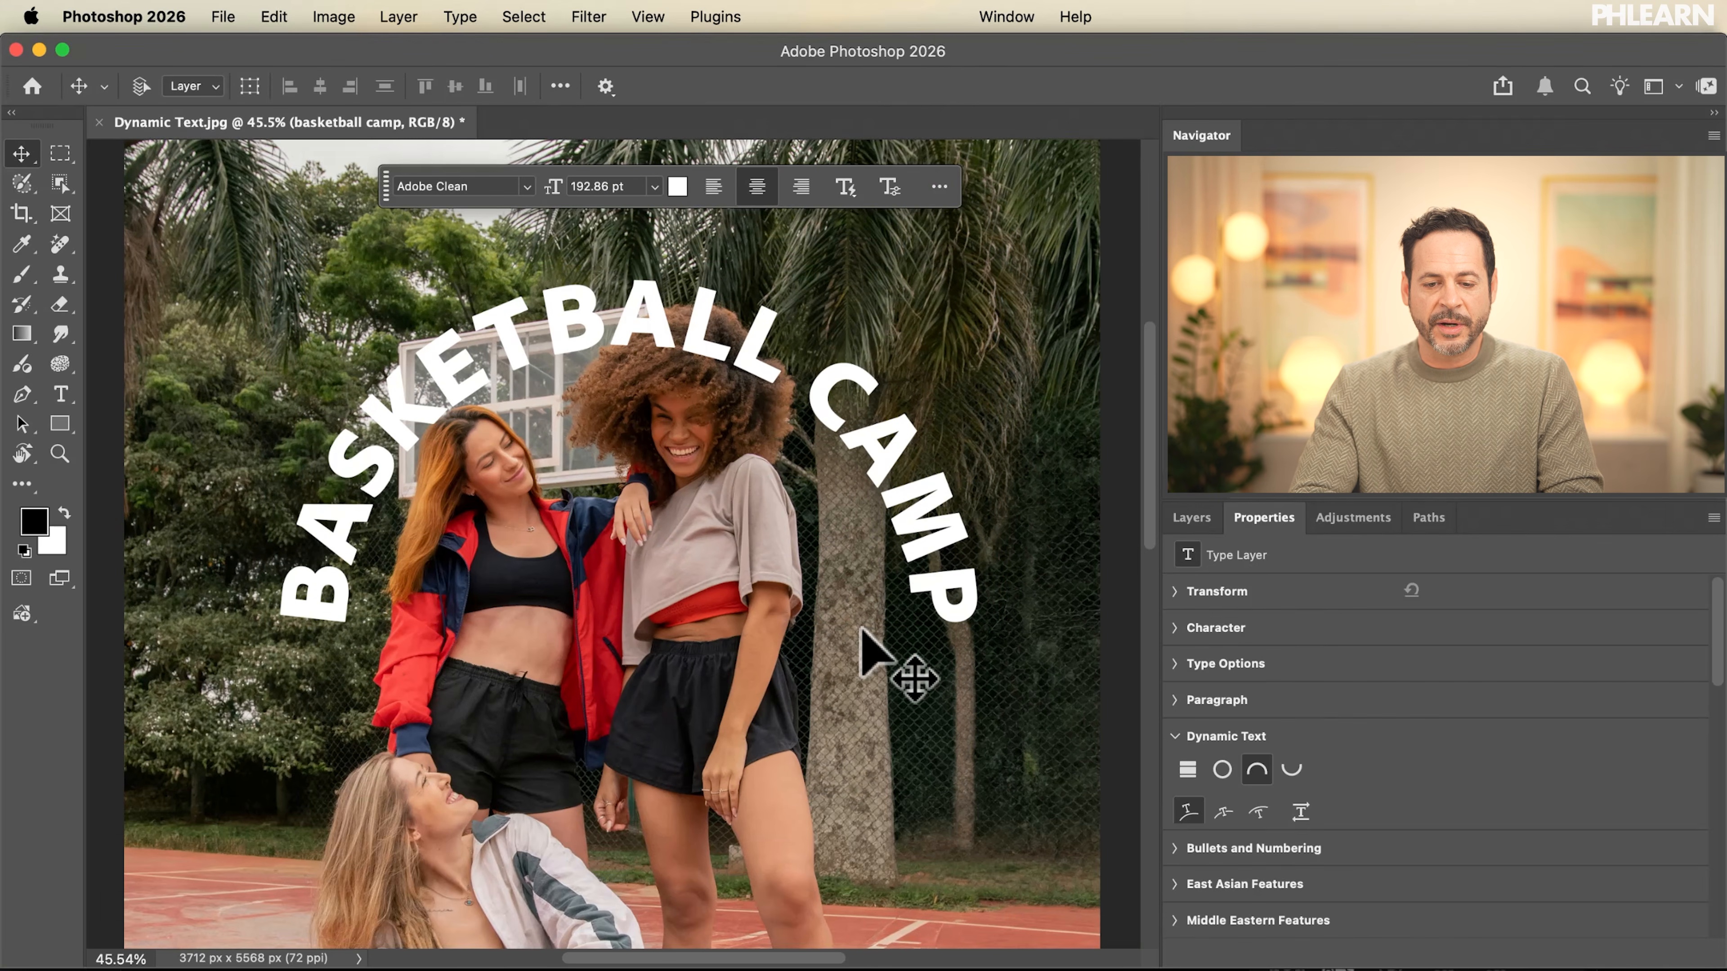
{"action": "left_click_drag", "start_coordinate": [928, 609], "coordinate": [849, 581]}
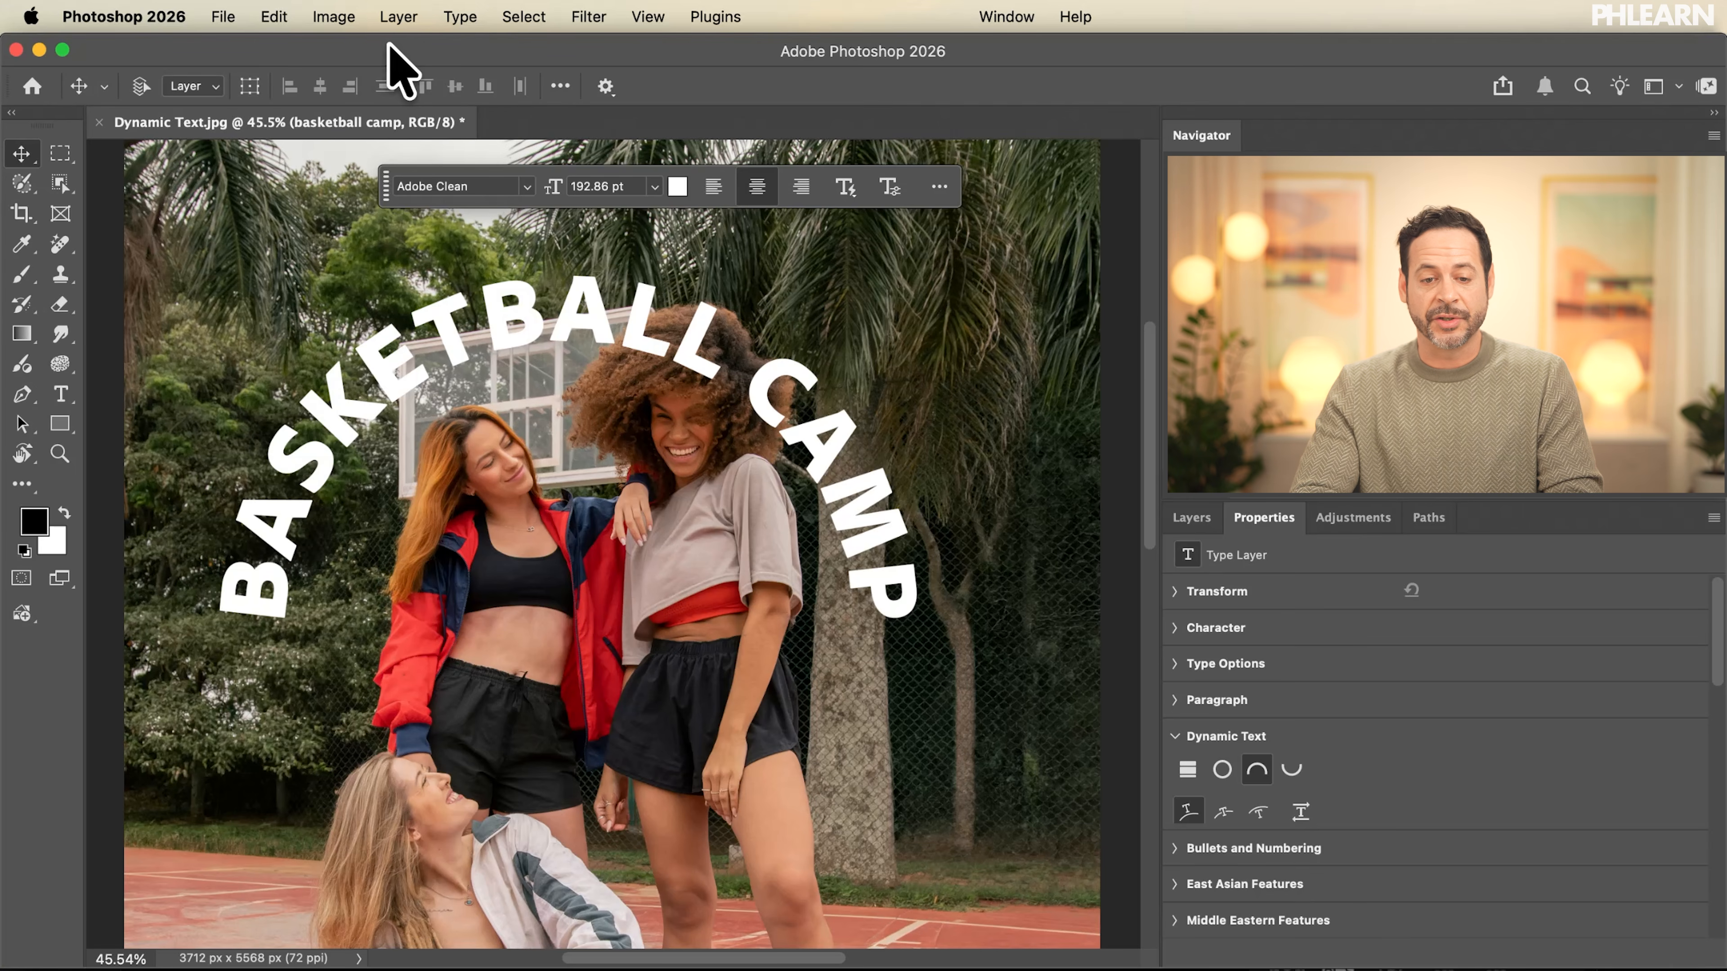
{"action": "left_click", "coordinate": [523, 16]}
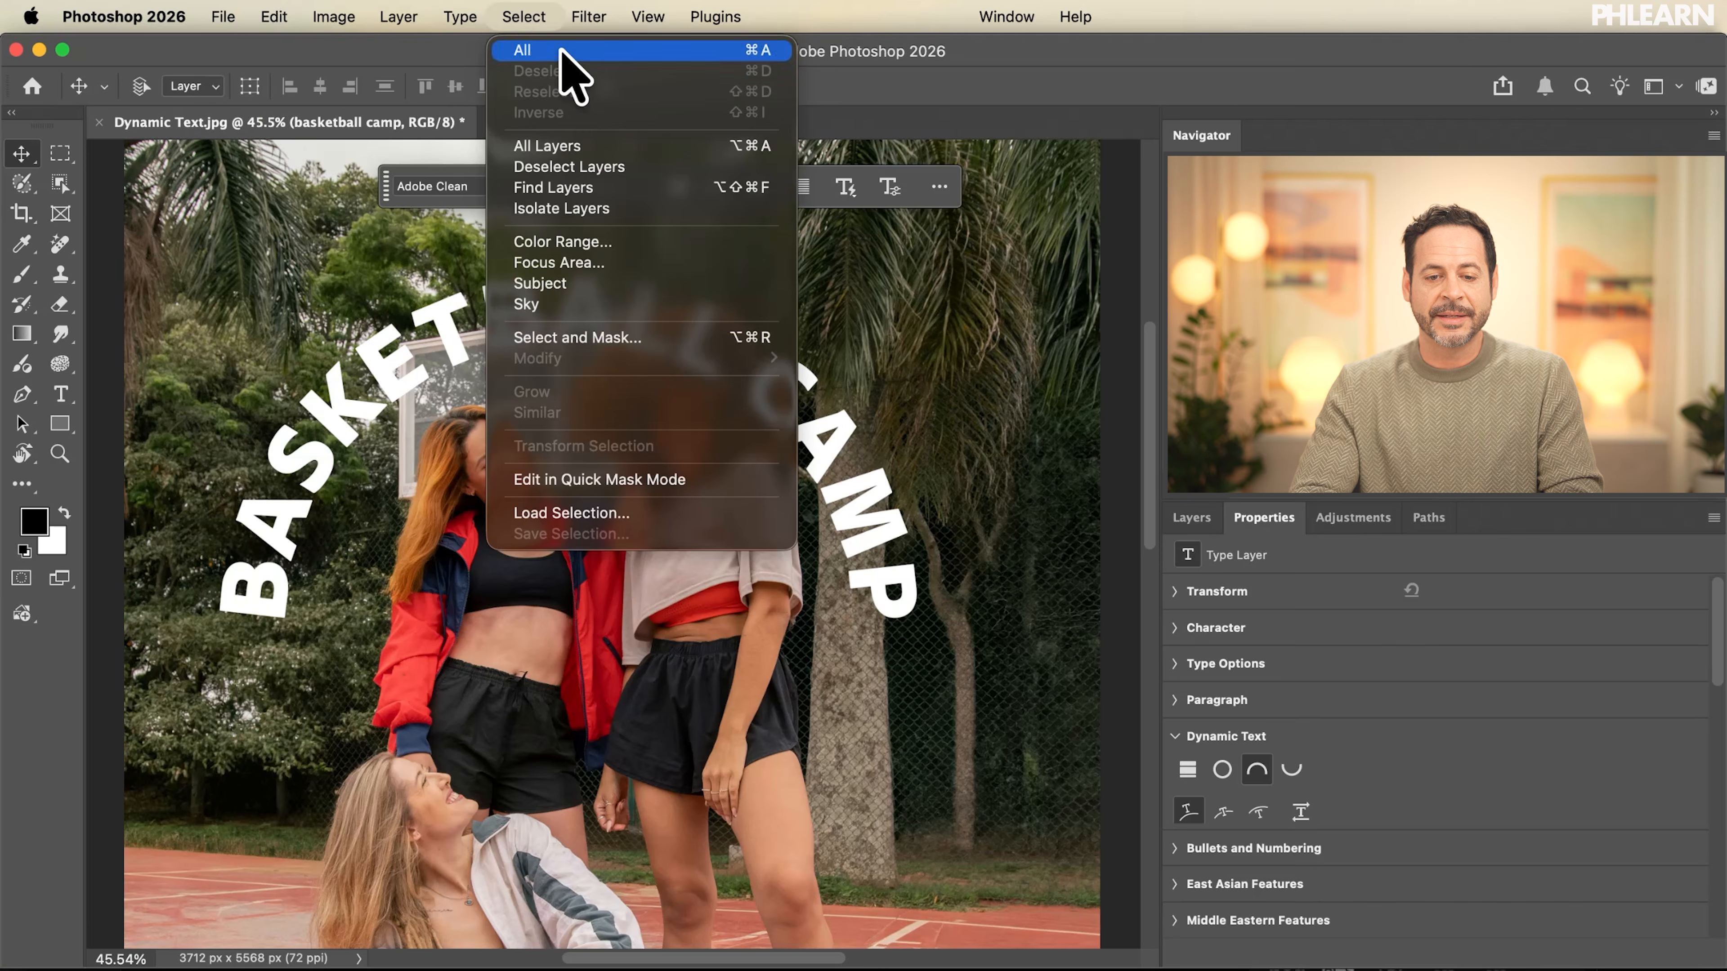
{"action": "left_click", "coordinate": [562, 51]}
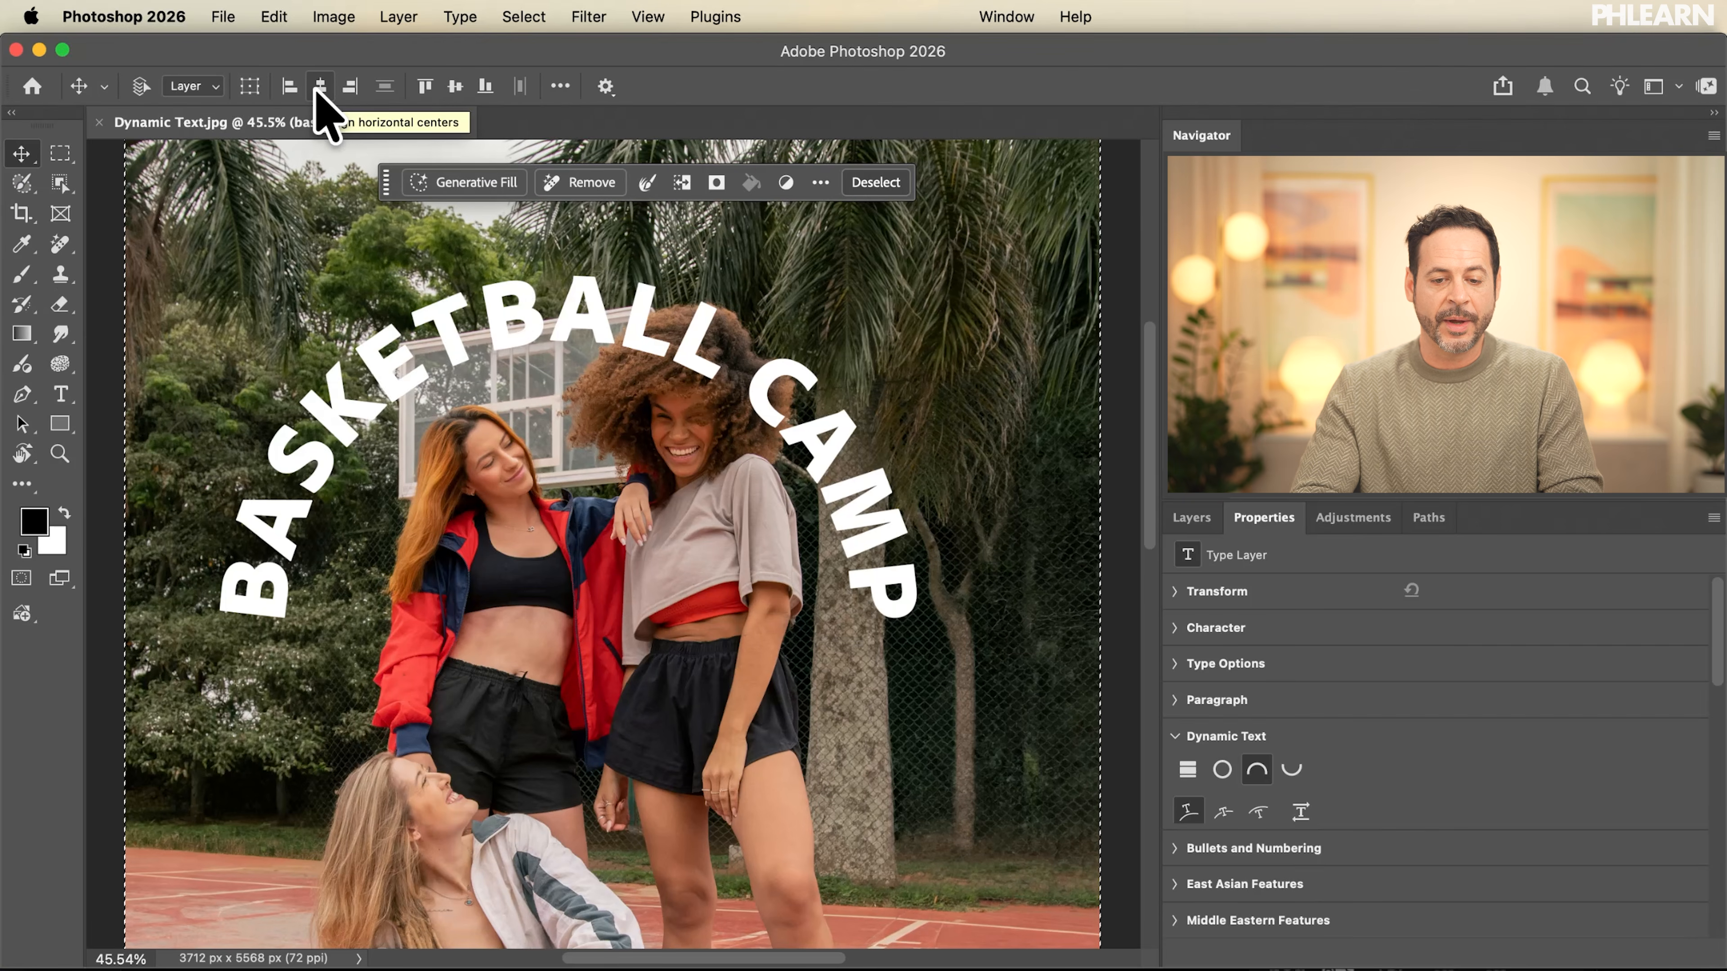
{"action": "left_click", "coordinate": [319, 89]}
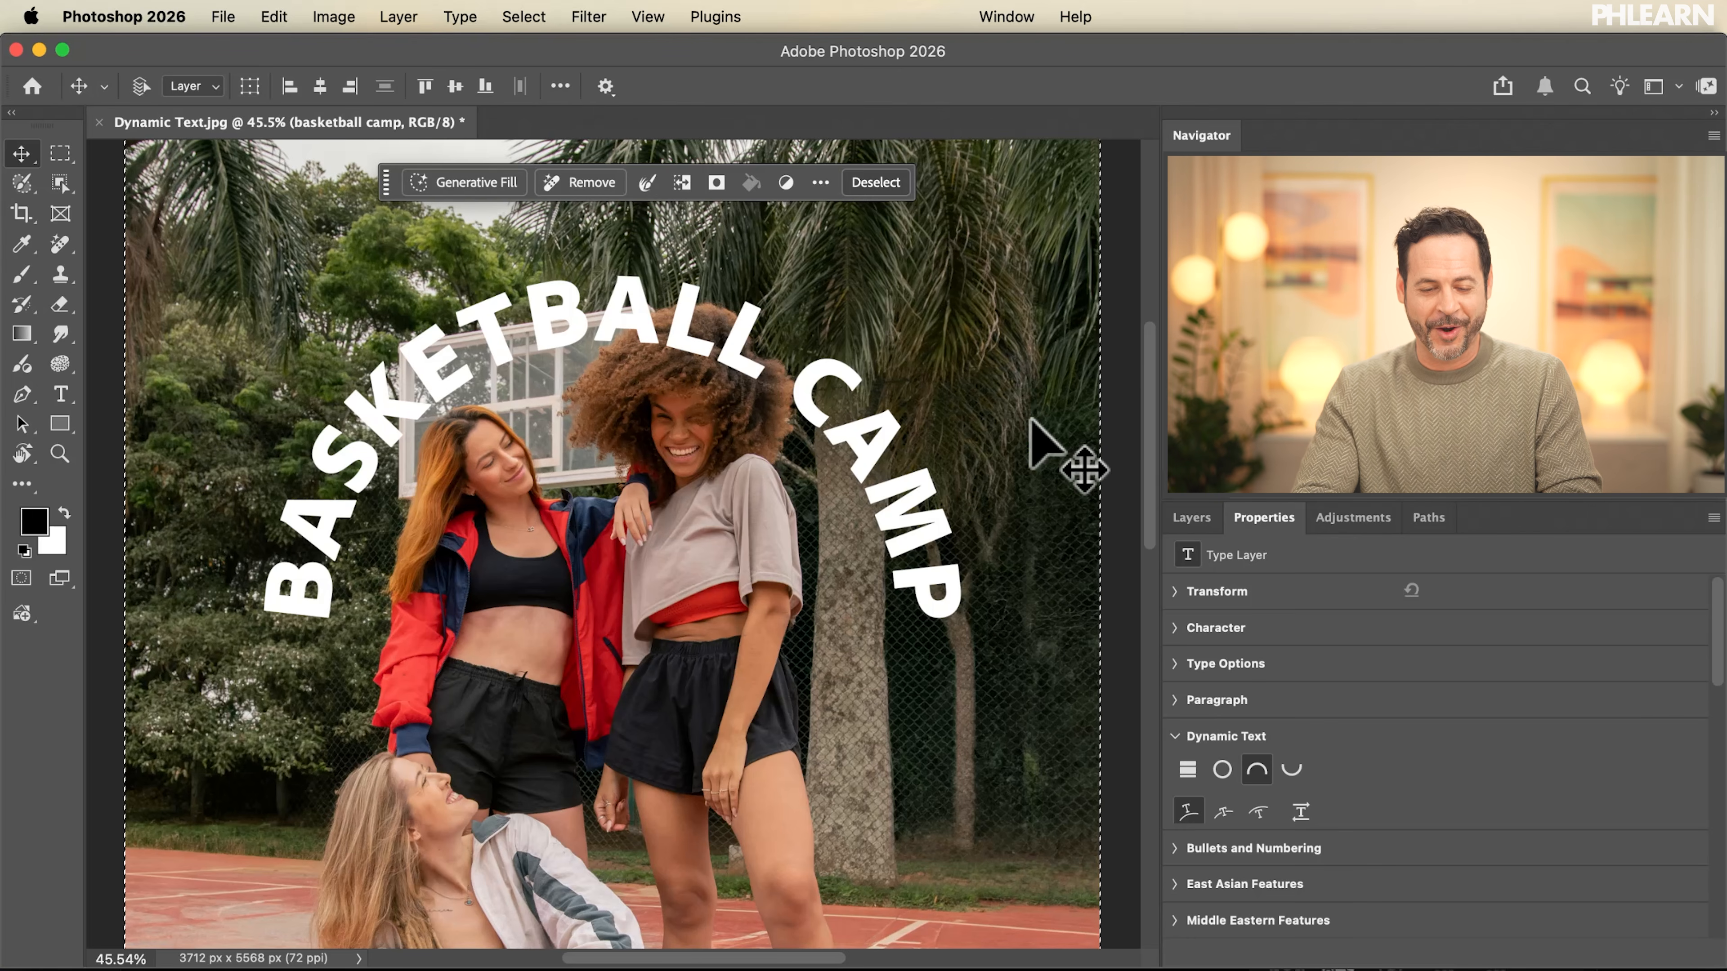
{"action": "left_click", "coordinate": [880, 183]}
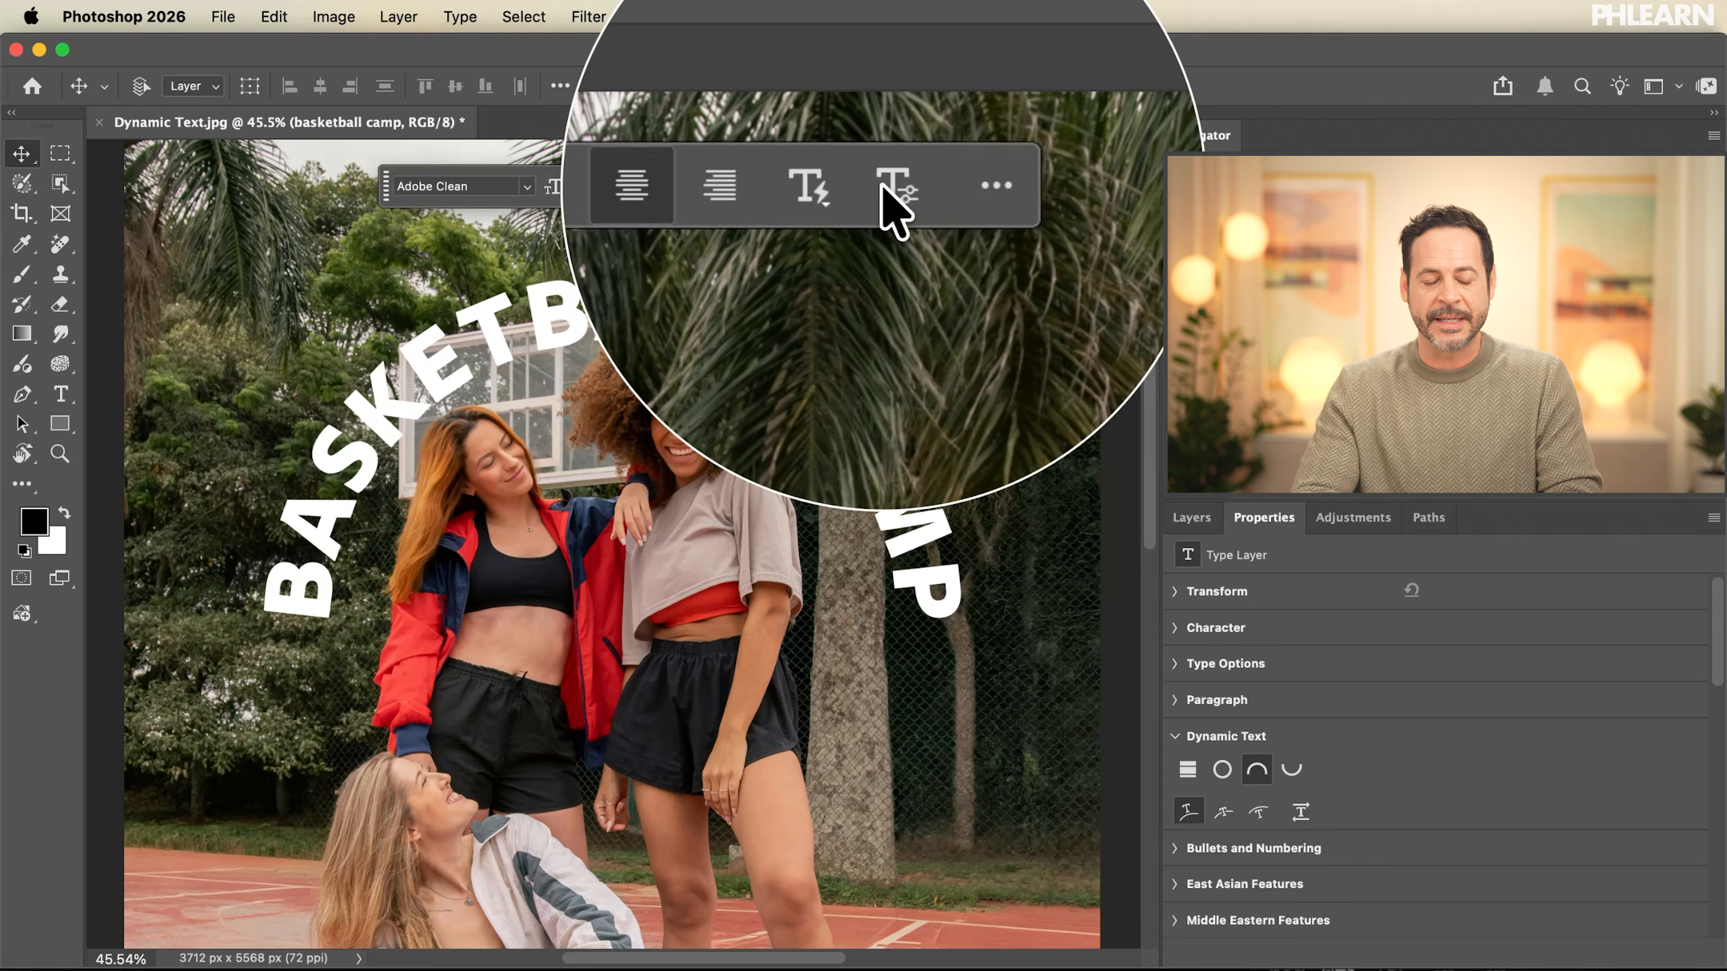
Show the layer stack and look at the Dynamic Text shape options for the basketball camp layer.
{"action": "left_click", "coordinate": [1189, 519]}
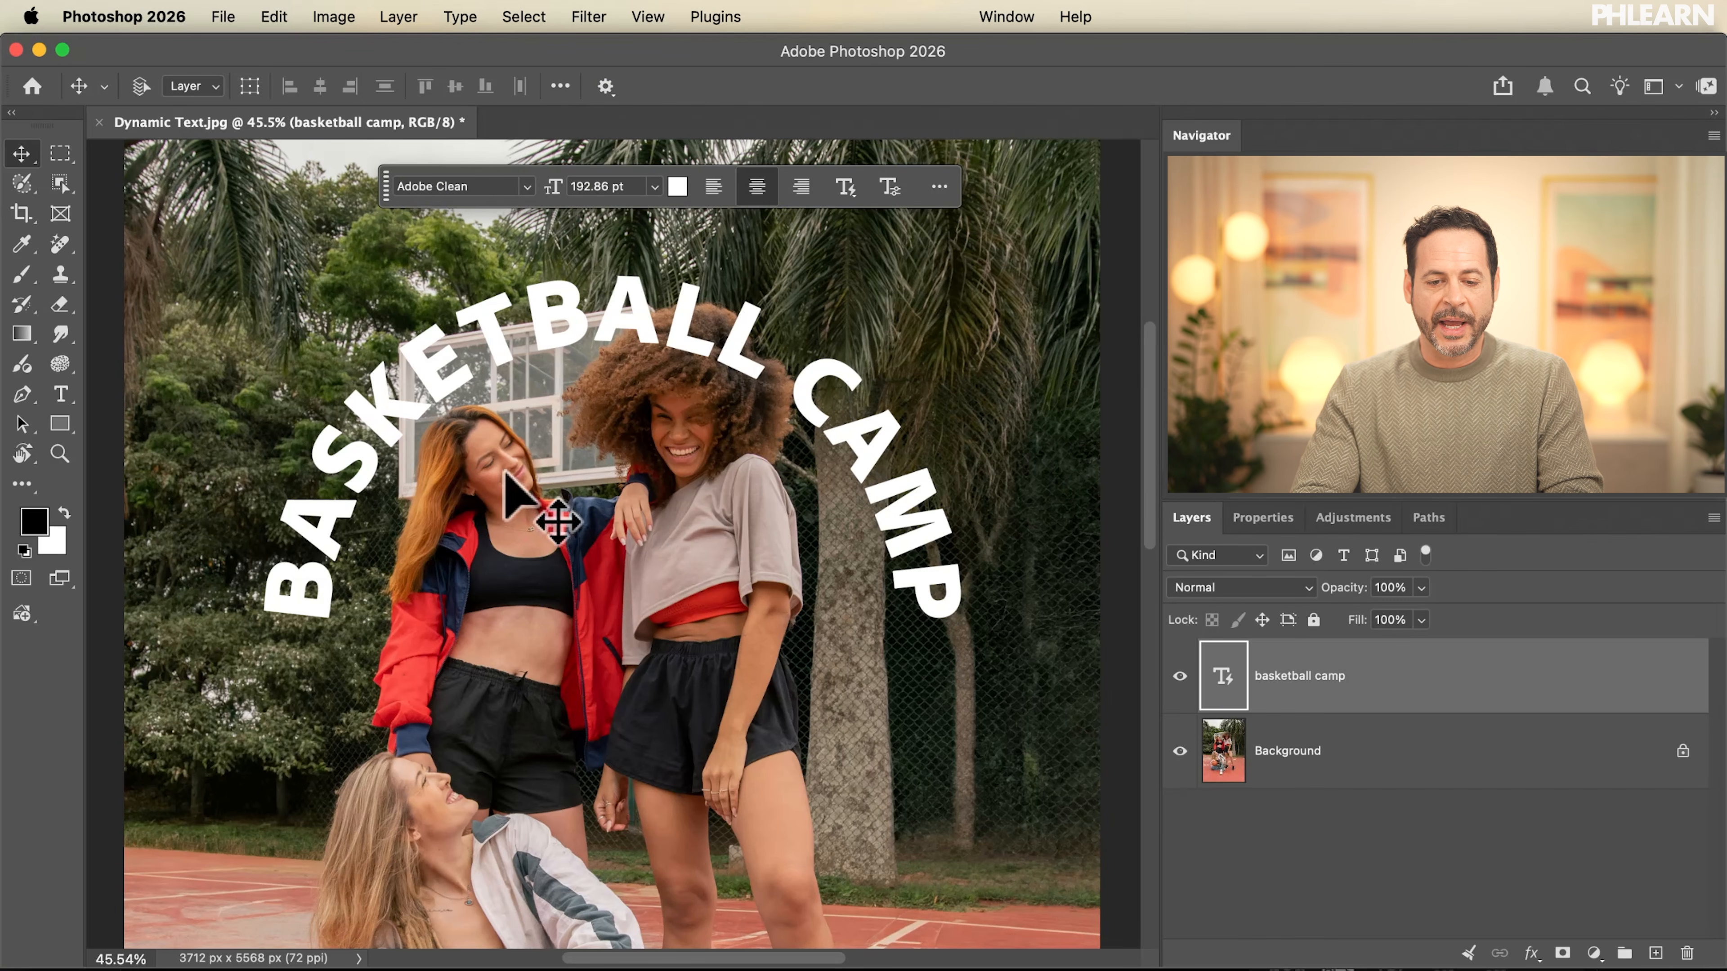
{"action": "left_click", "coordinate": [845, 187]}
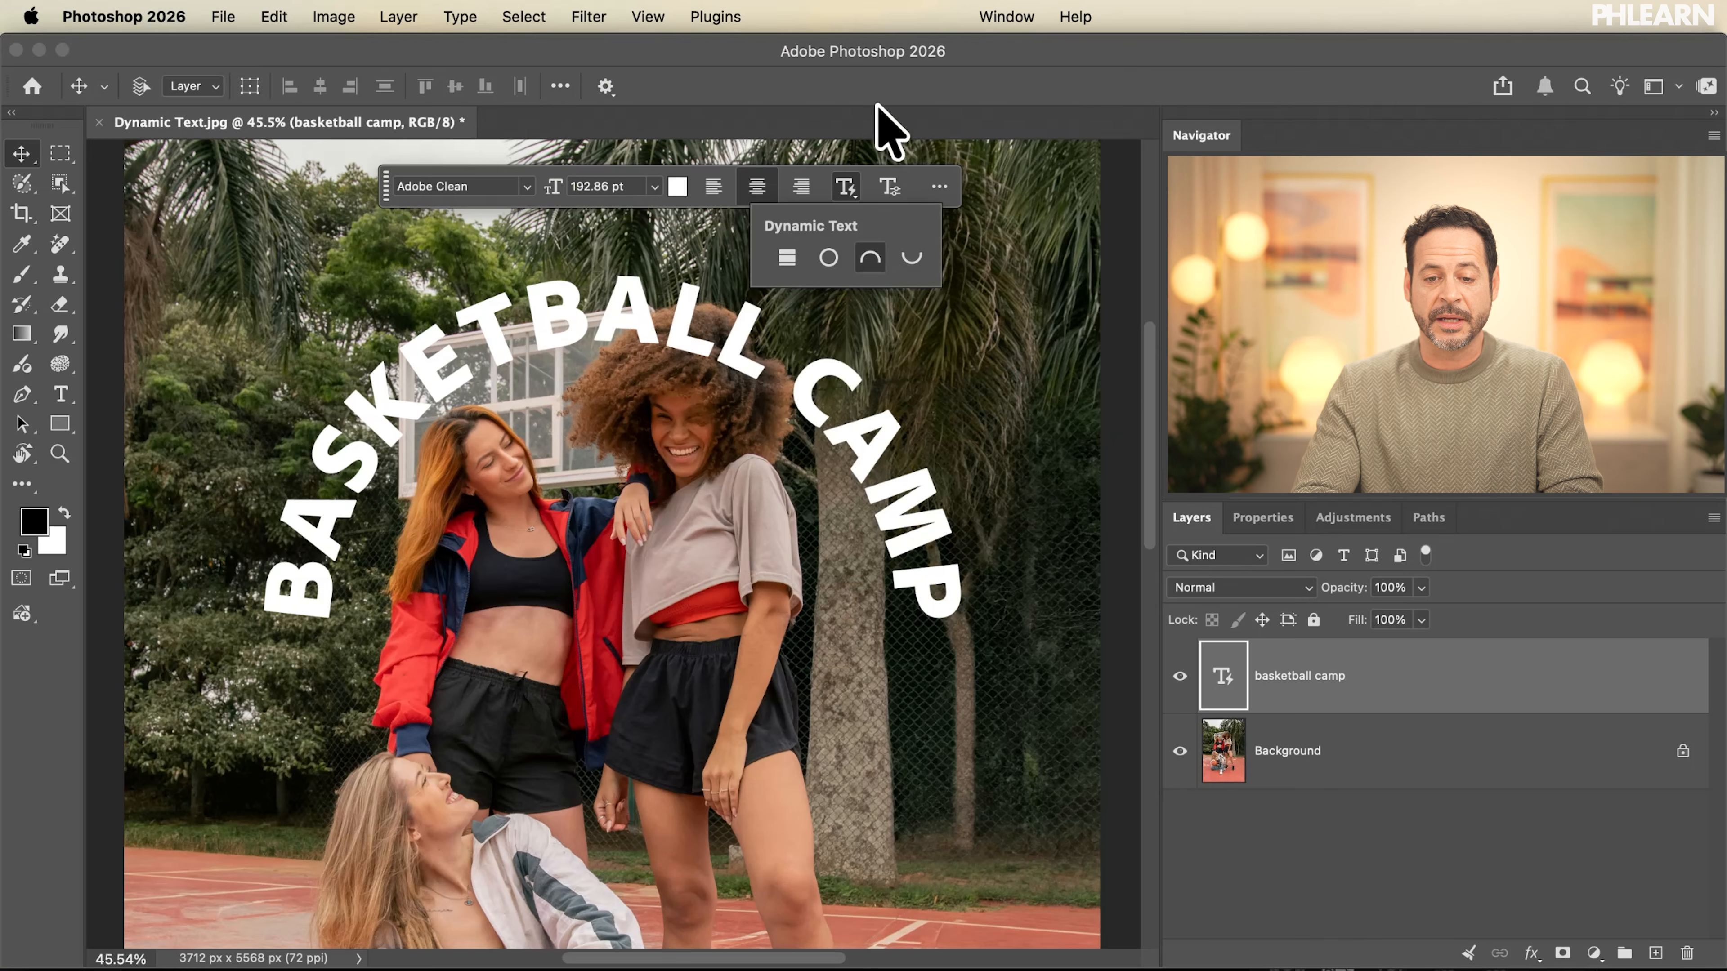
{"action": "left_click", "coordinate": [883, 56]}
Duplicate the basketball camp text layer, hide the original and select the copy.
{"action": "key", "text": "super+plus"}
{"action": "scroll", "coordinate": [658, 423], "scroll_direction": "up", "scroll_amount": 3}
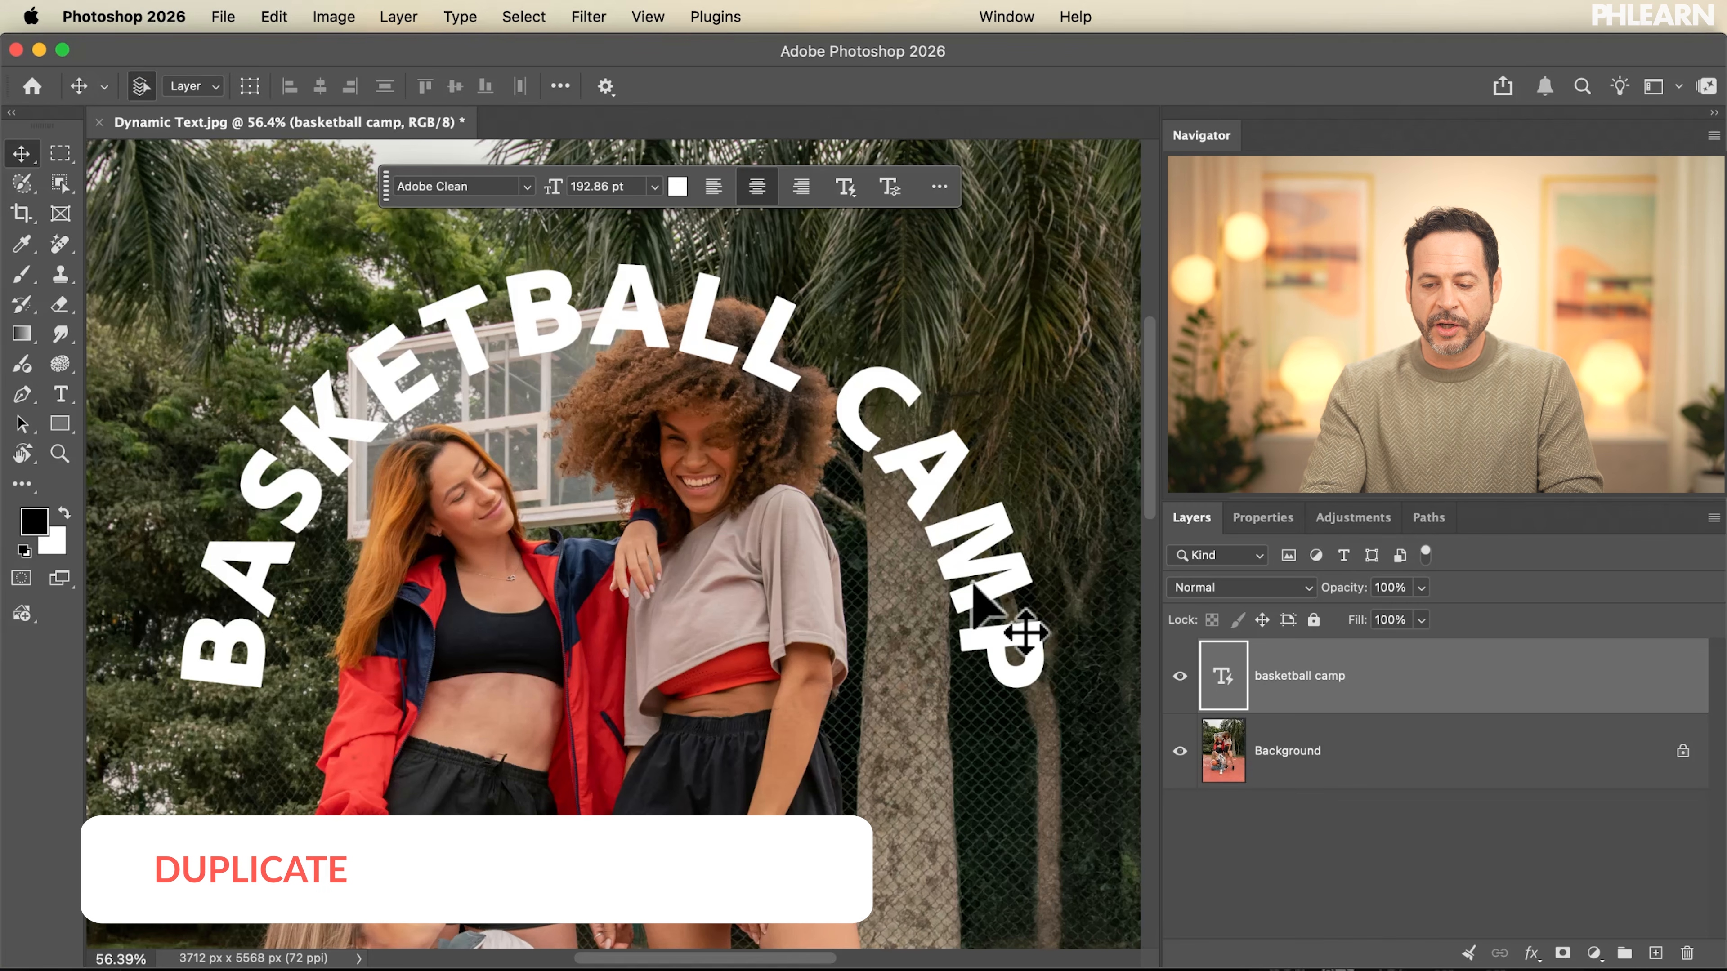
{"action": "key", "text": "super+j"}
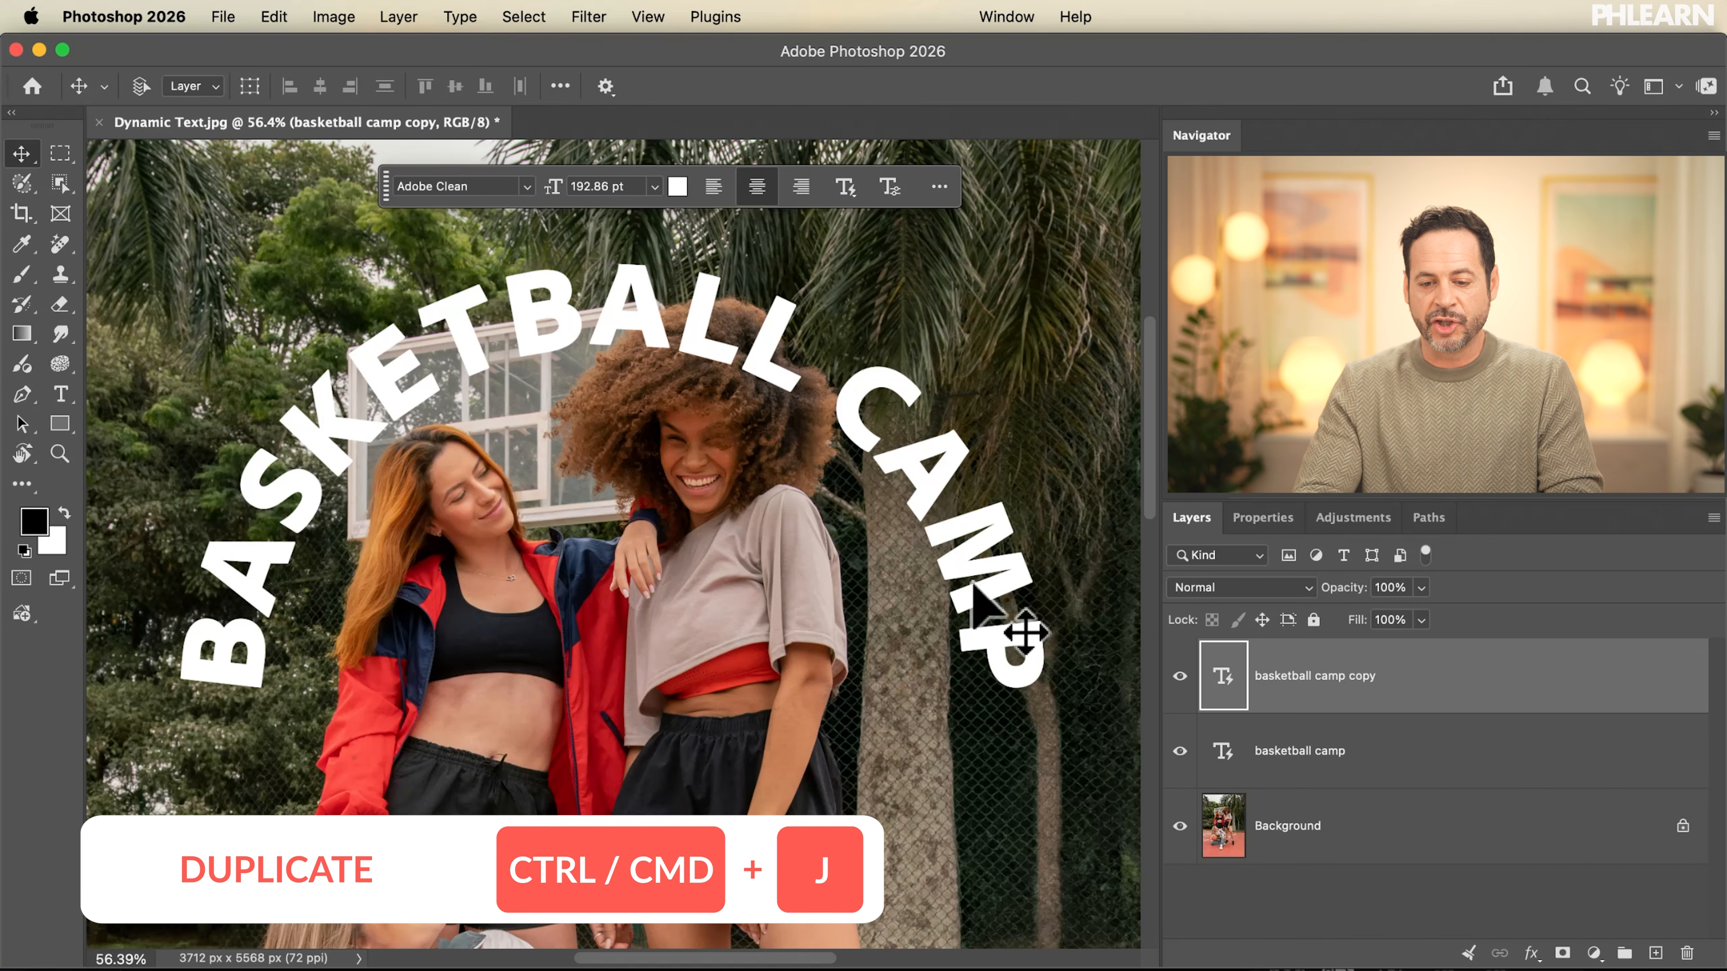
{"action": "left_click", "coordinate": [1287, 755]}
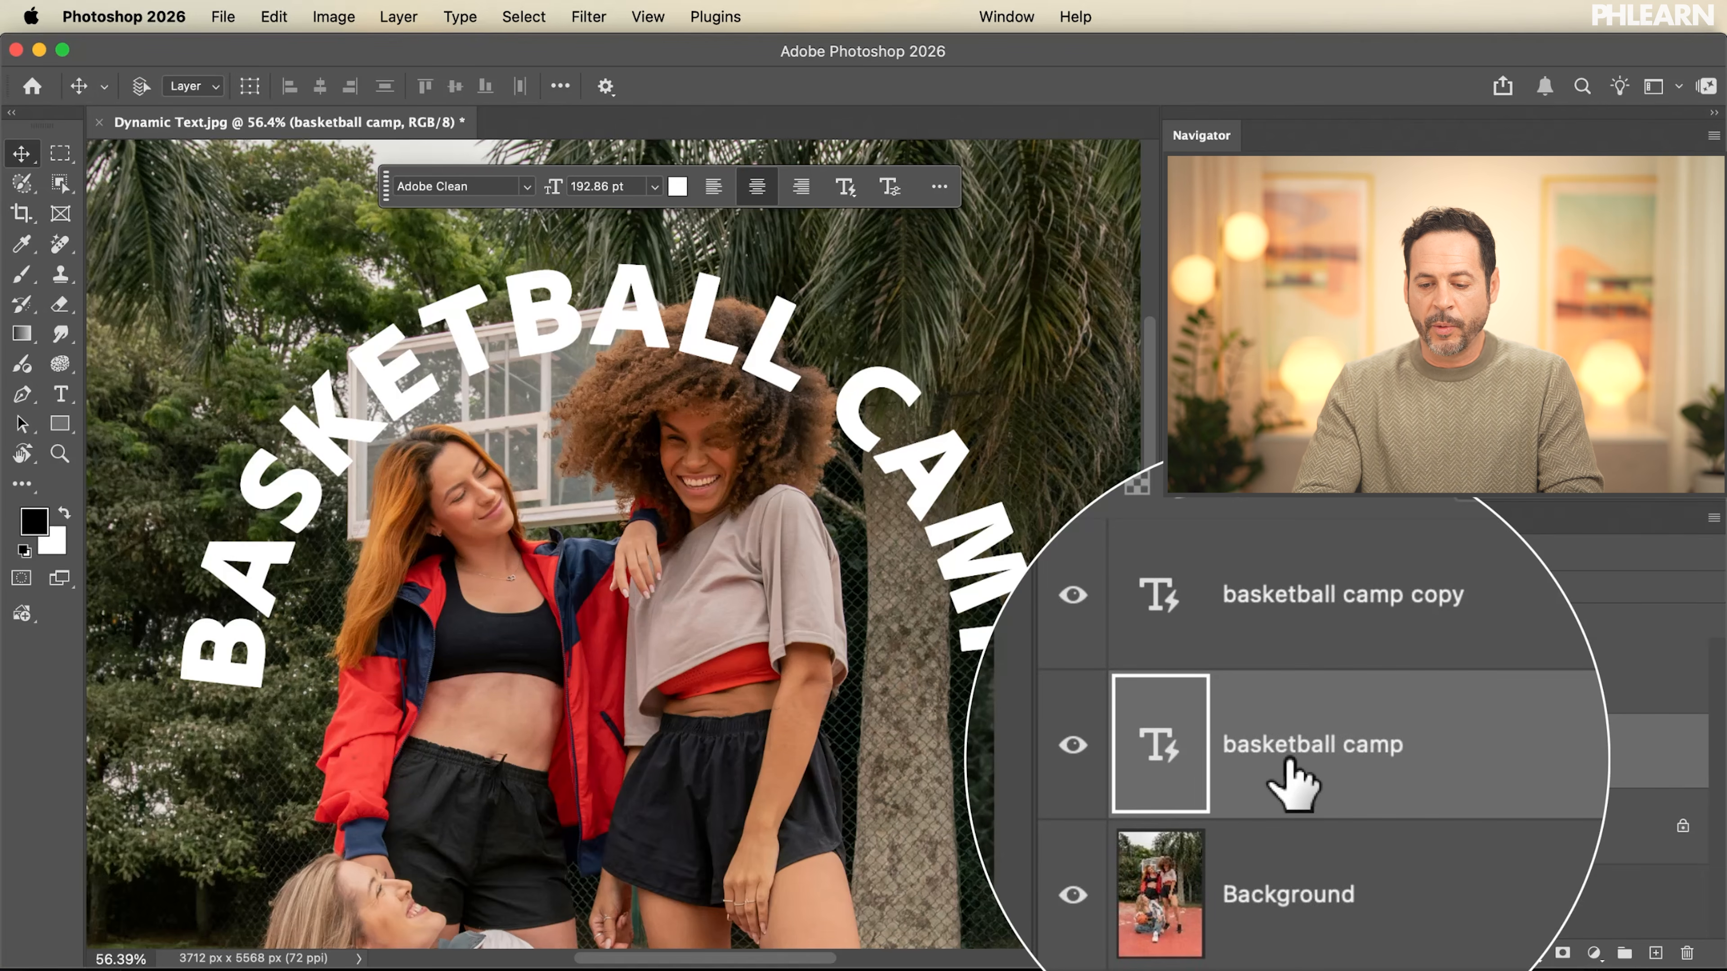
{"action": "left_click", "coordinate": [1180, 751]}
{"action": "left_click", "coordinate": [1281, 700]}
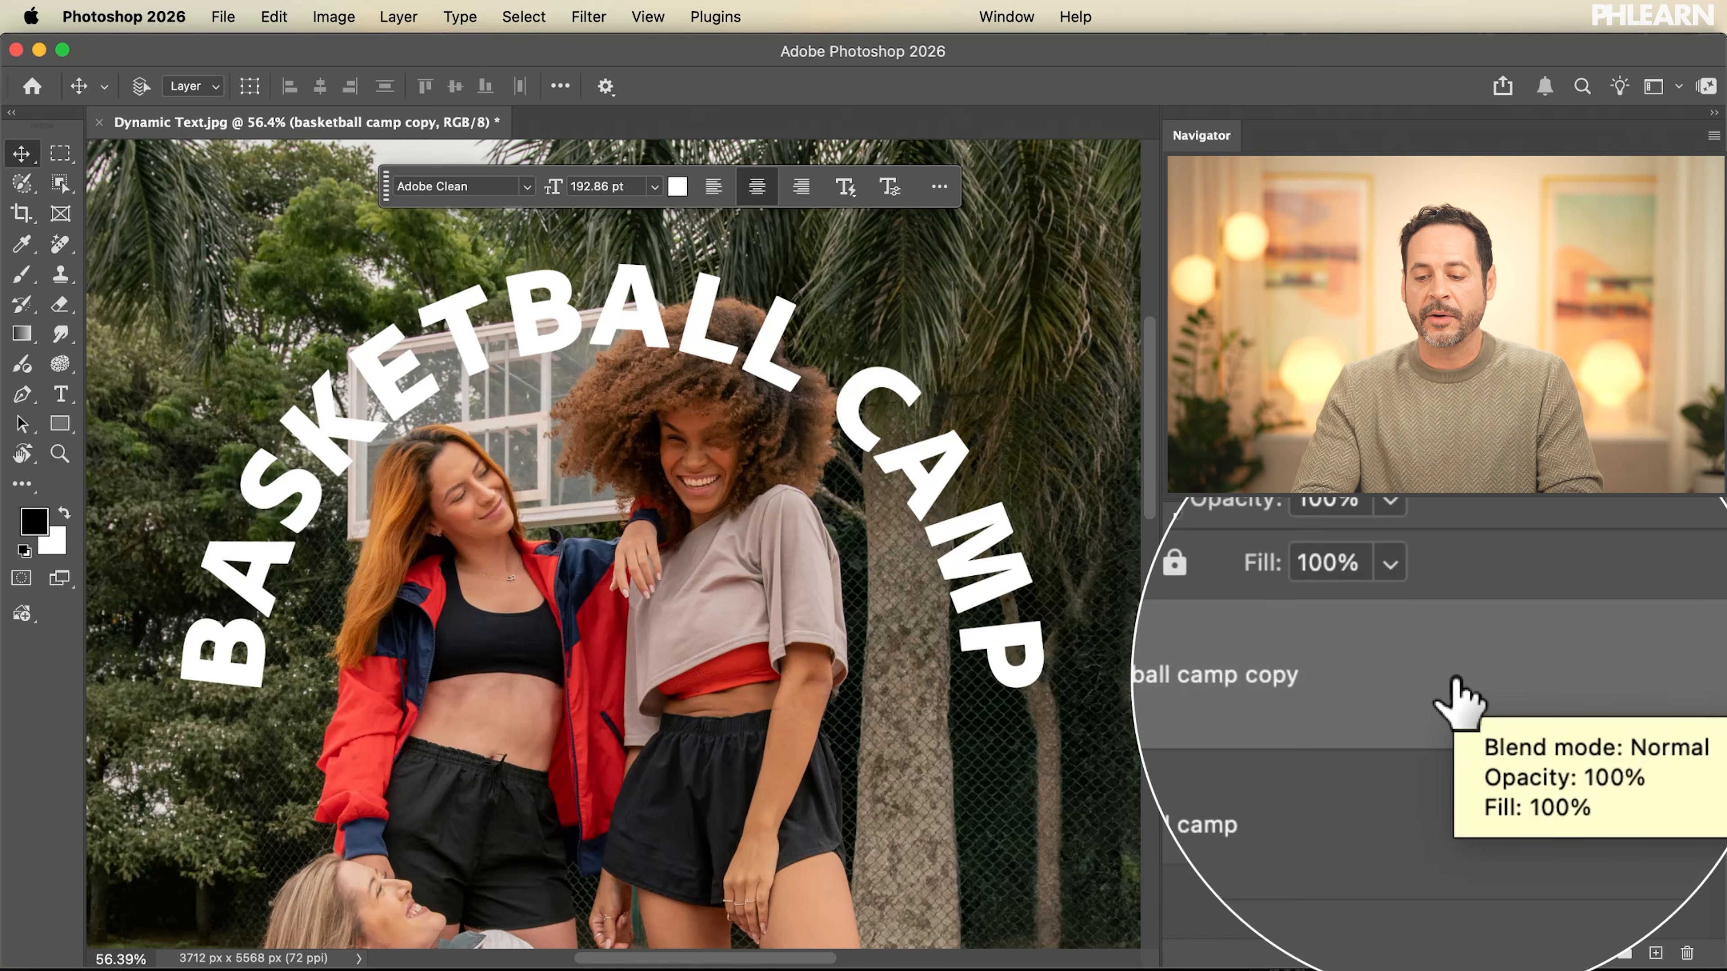
Open the layer style settings of the basketball camp copy and set its Fill Opacity to 33%.
{"action": "double_click", "coordinate": [1457, 698]}
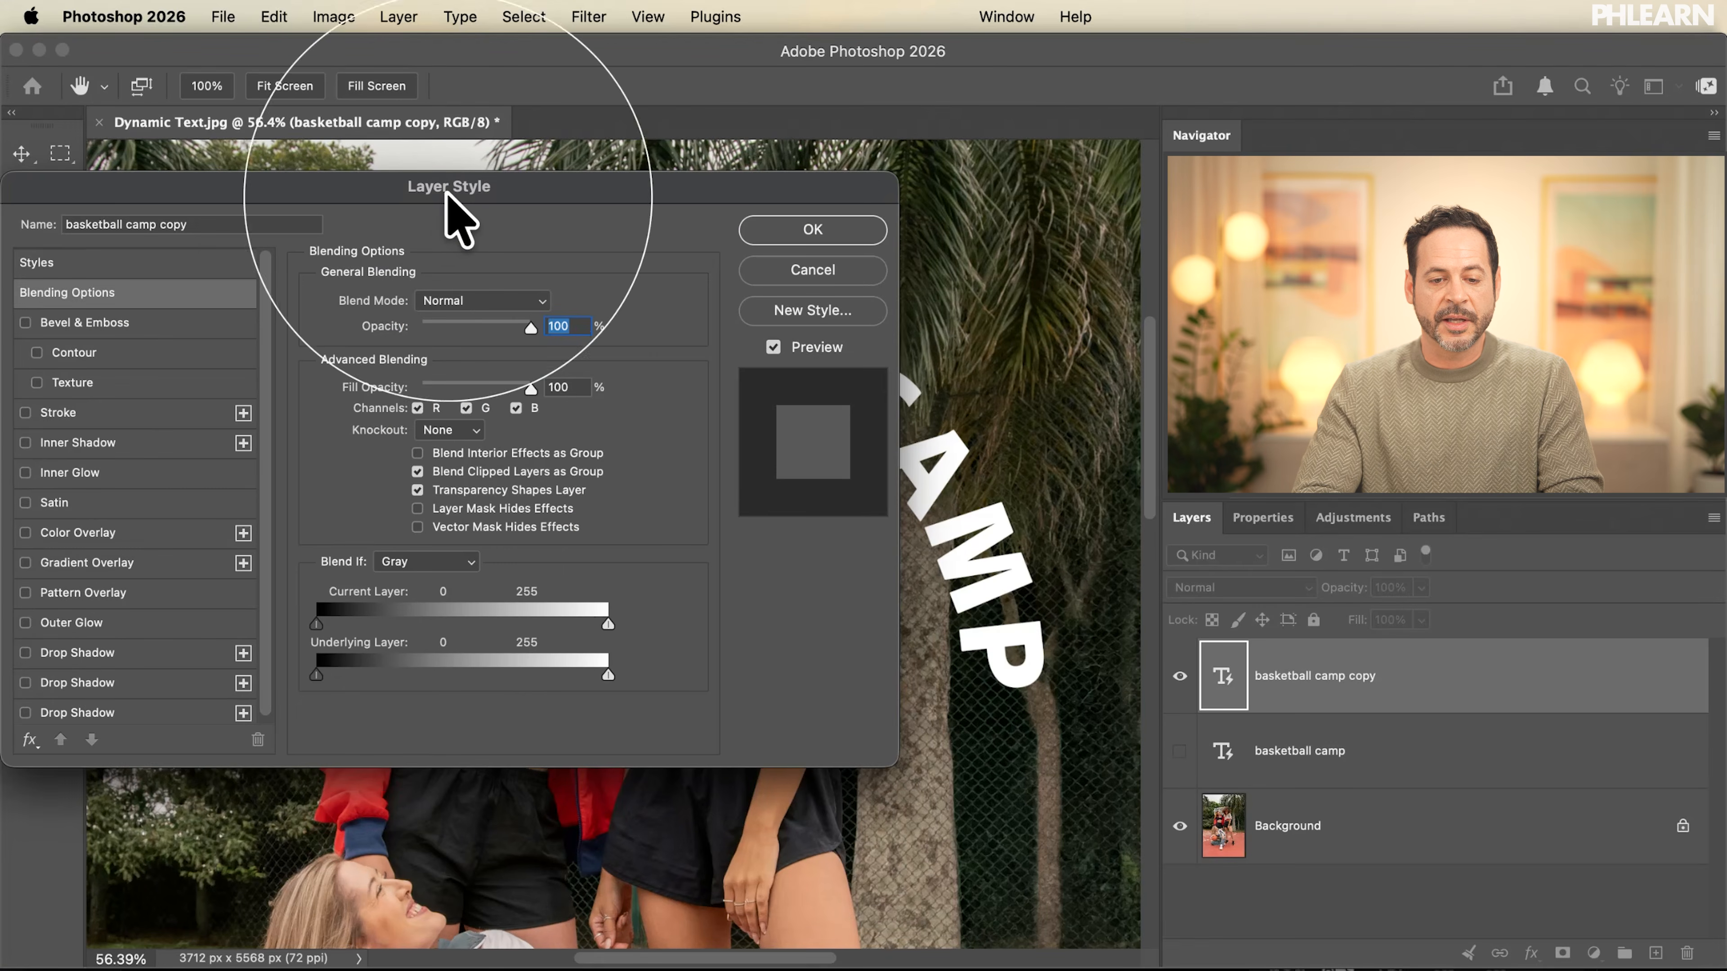
{"action": "left_click_drag", "start_coordinate": [945, 375], "coordinate": [1013, 401]}
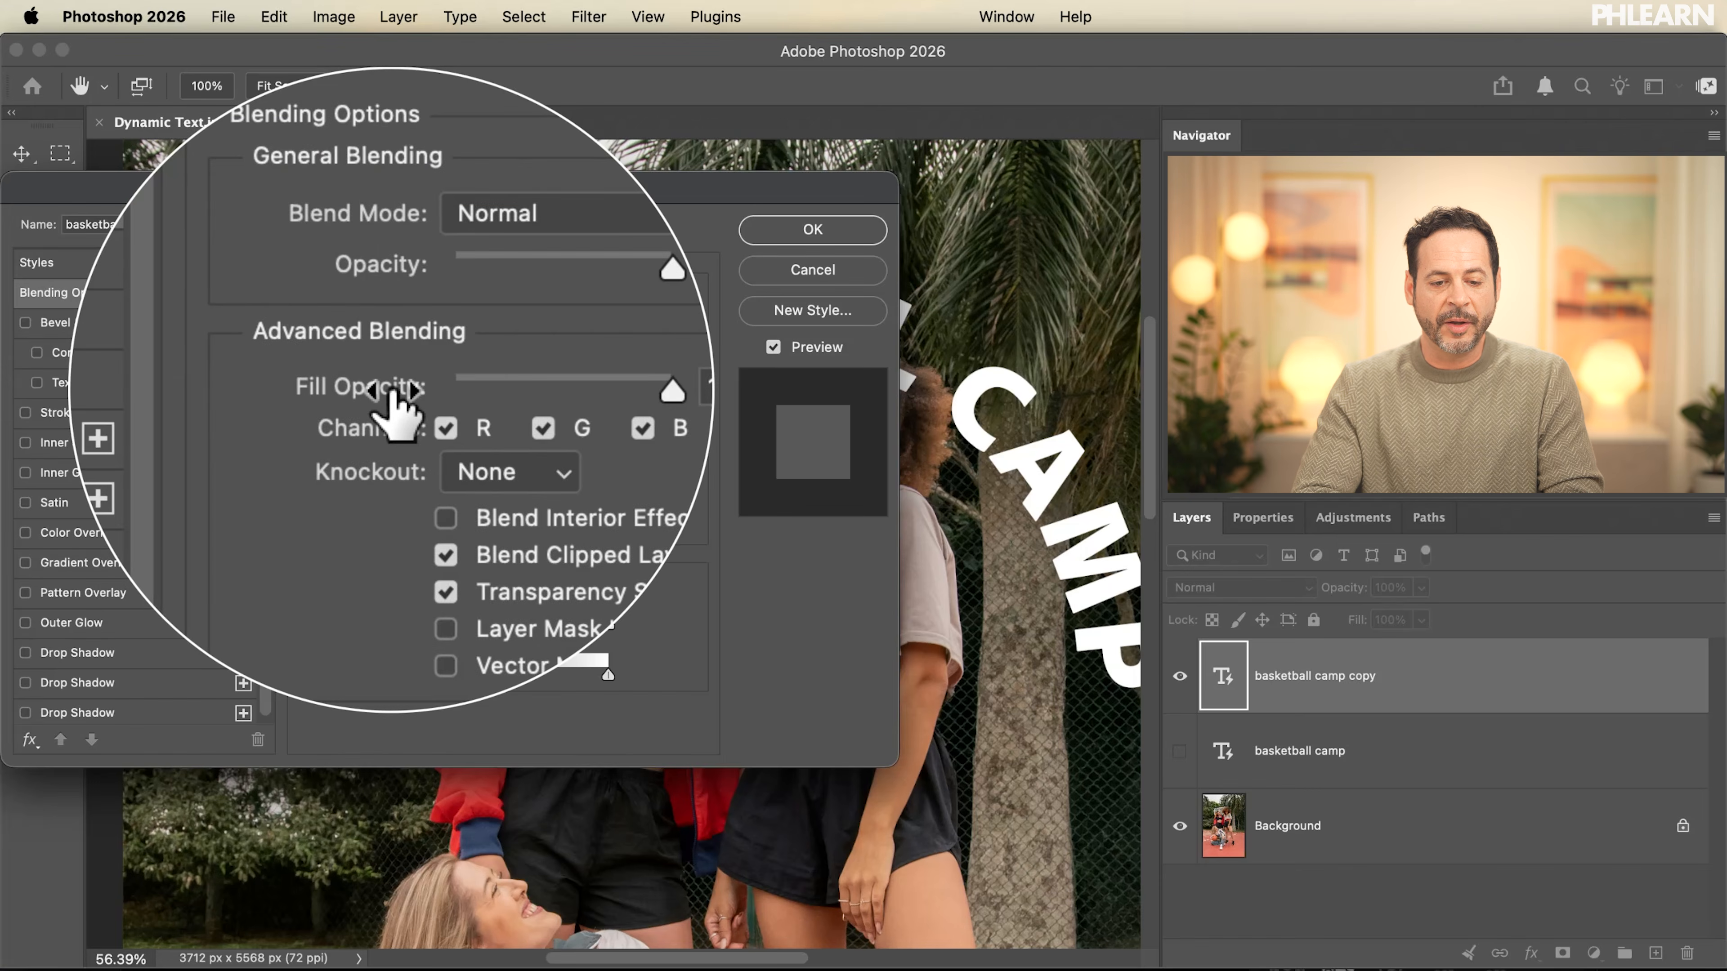
{"action": "left_click_drag", "start_coordinate": [527, 387], "coordinate": [457, 385]}
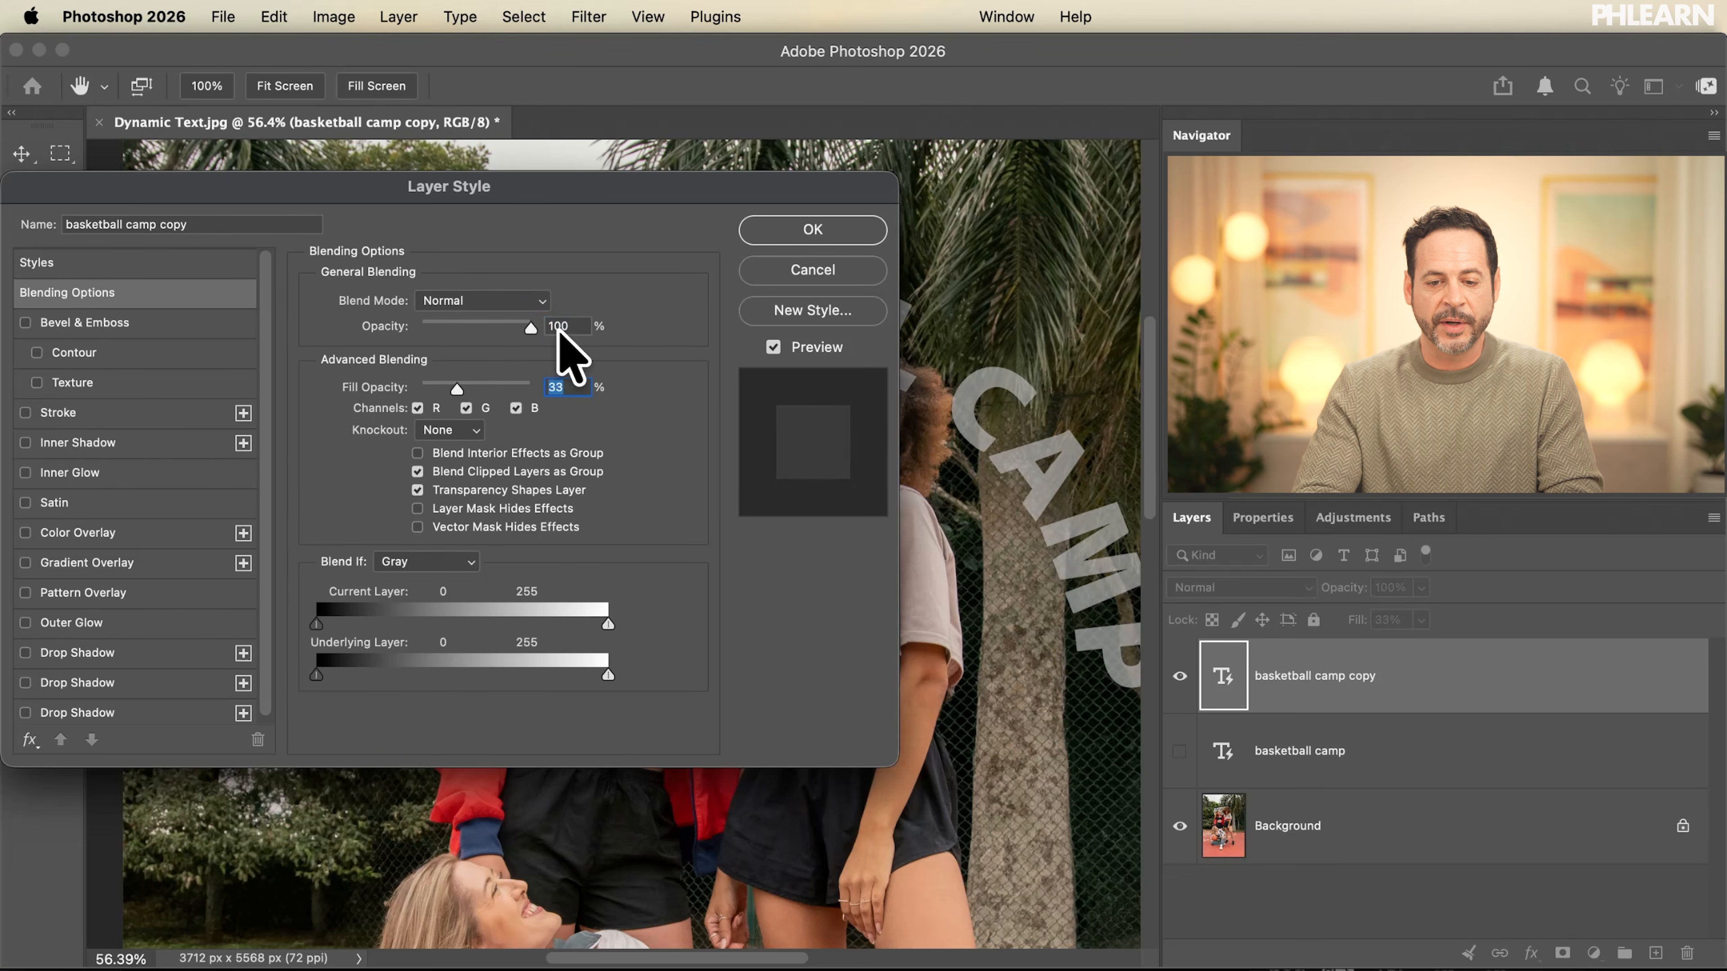
{"action": "left_click_drag", "start_coordinate": [721, 184], "coordinate": [464, 194]}
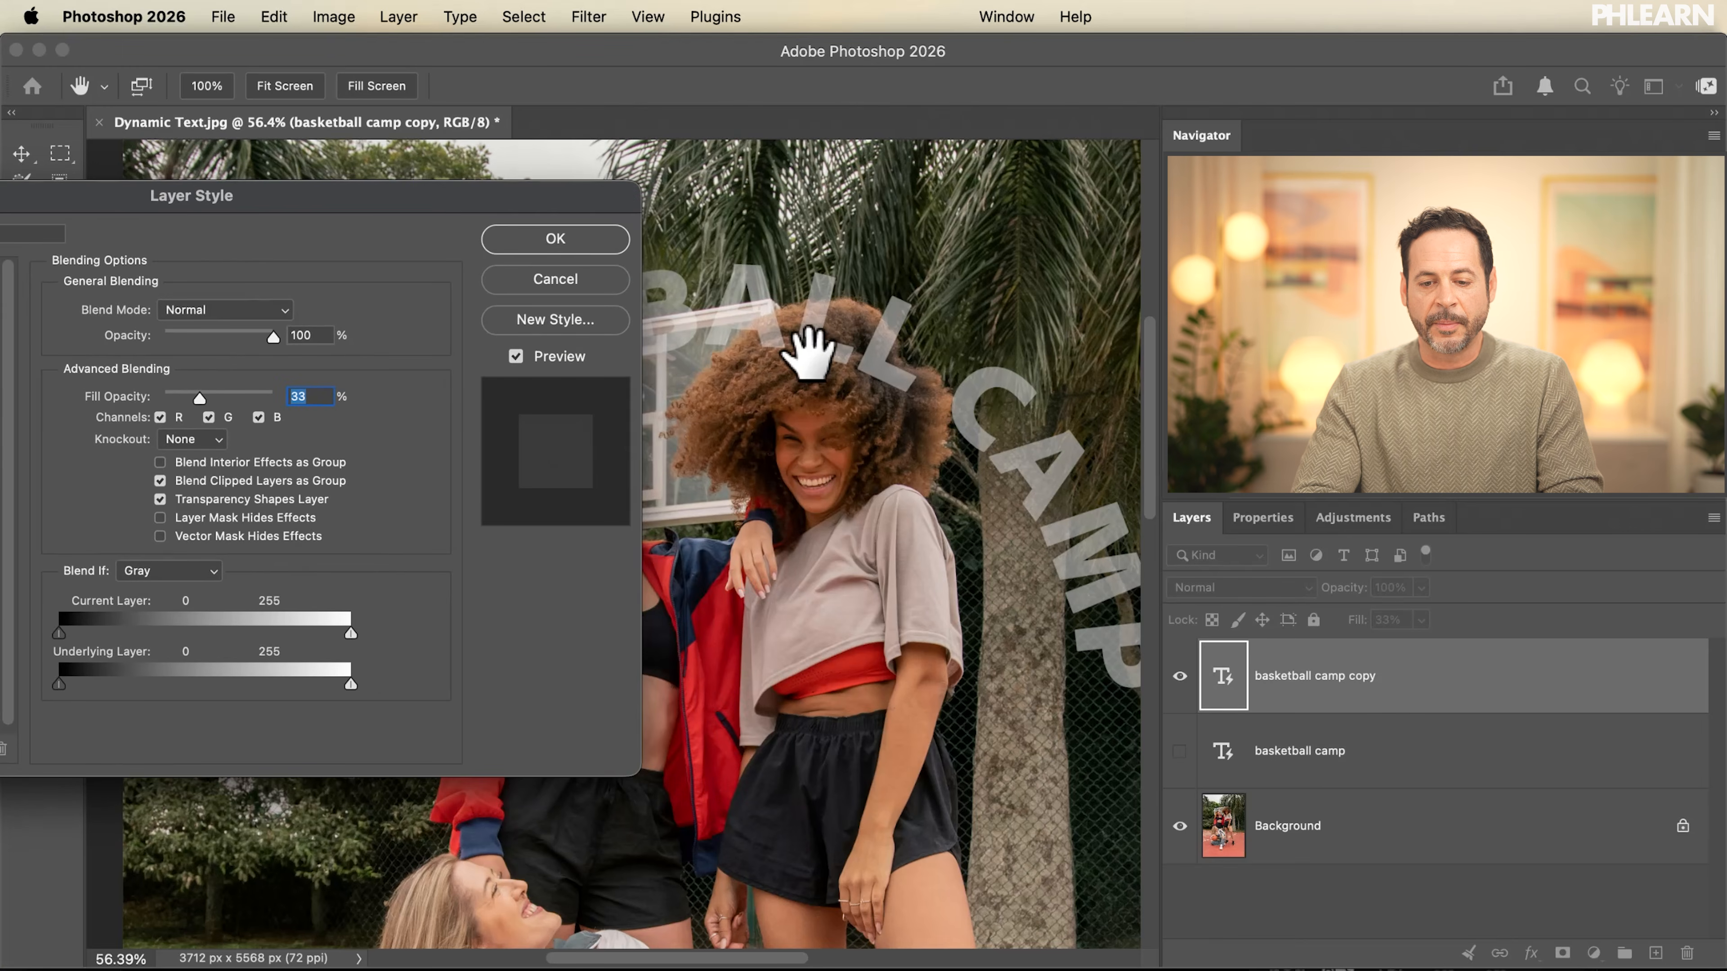
{"action": "left_click_drag", "start_coordinate": [494, 197], "coordinate": [751, 193]}
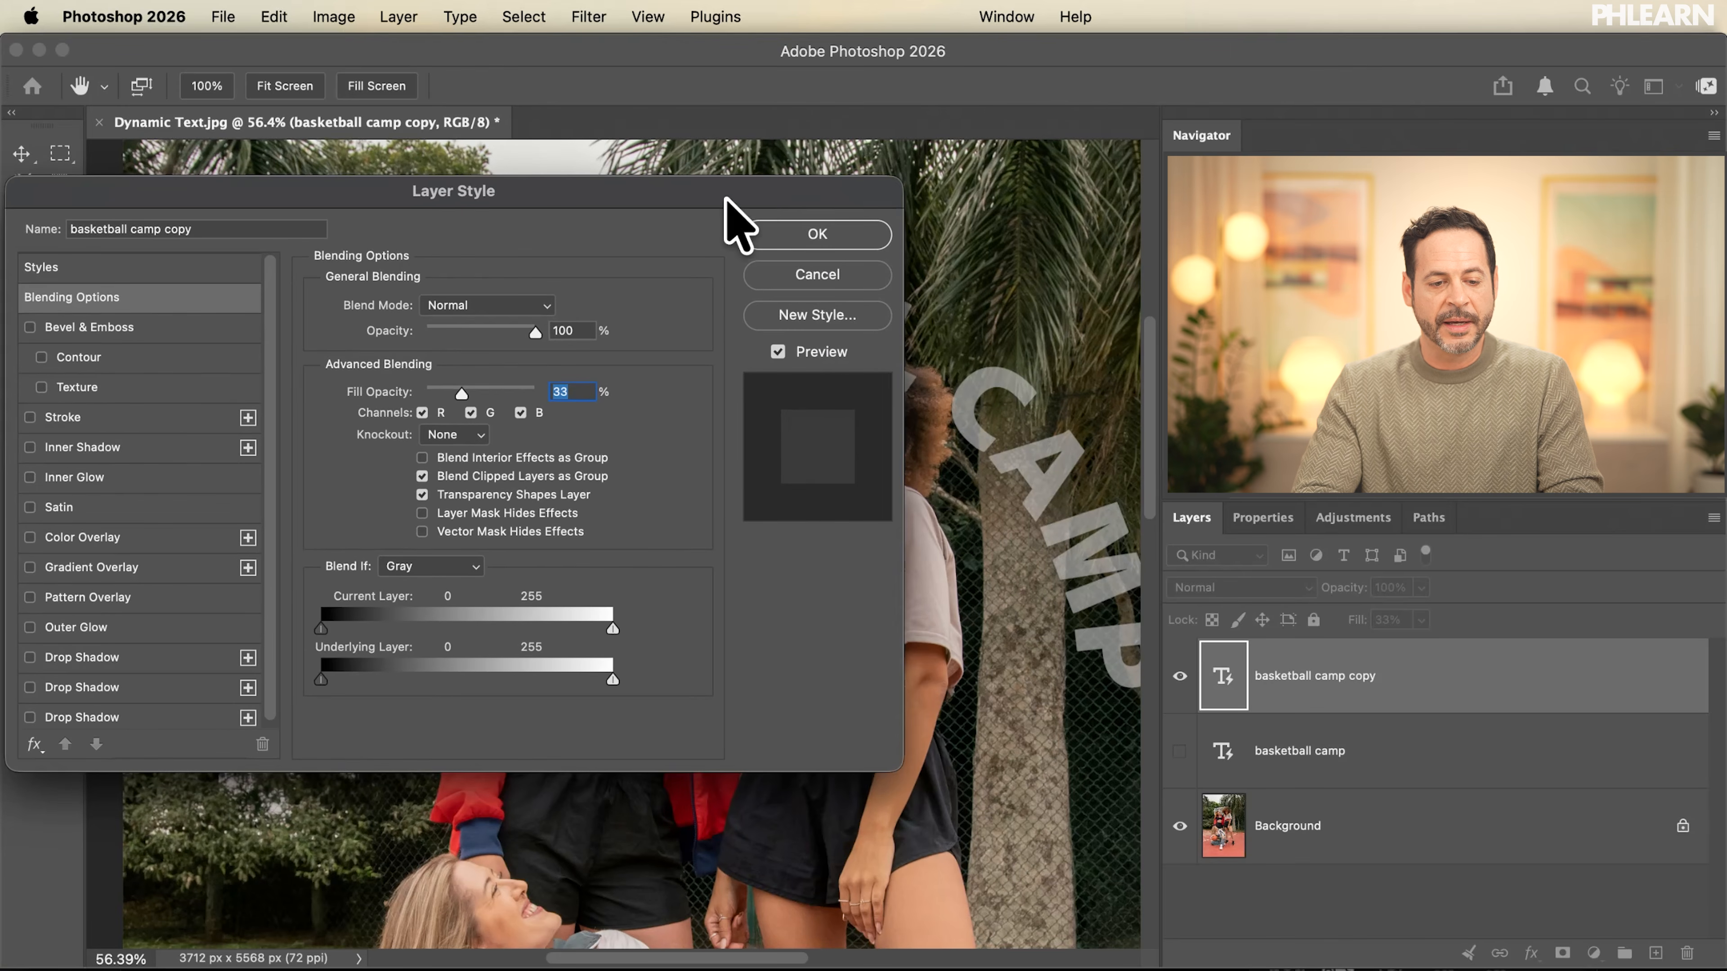
Add a white 7 px Stroke, positioned at Center, to the text copy.
{"action": "left_click", "coordinate": [53, 418]}
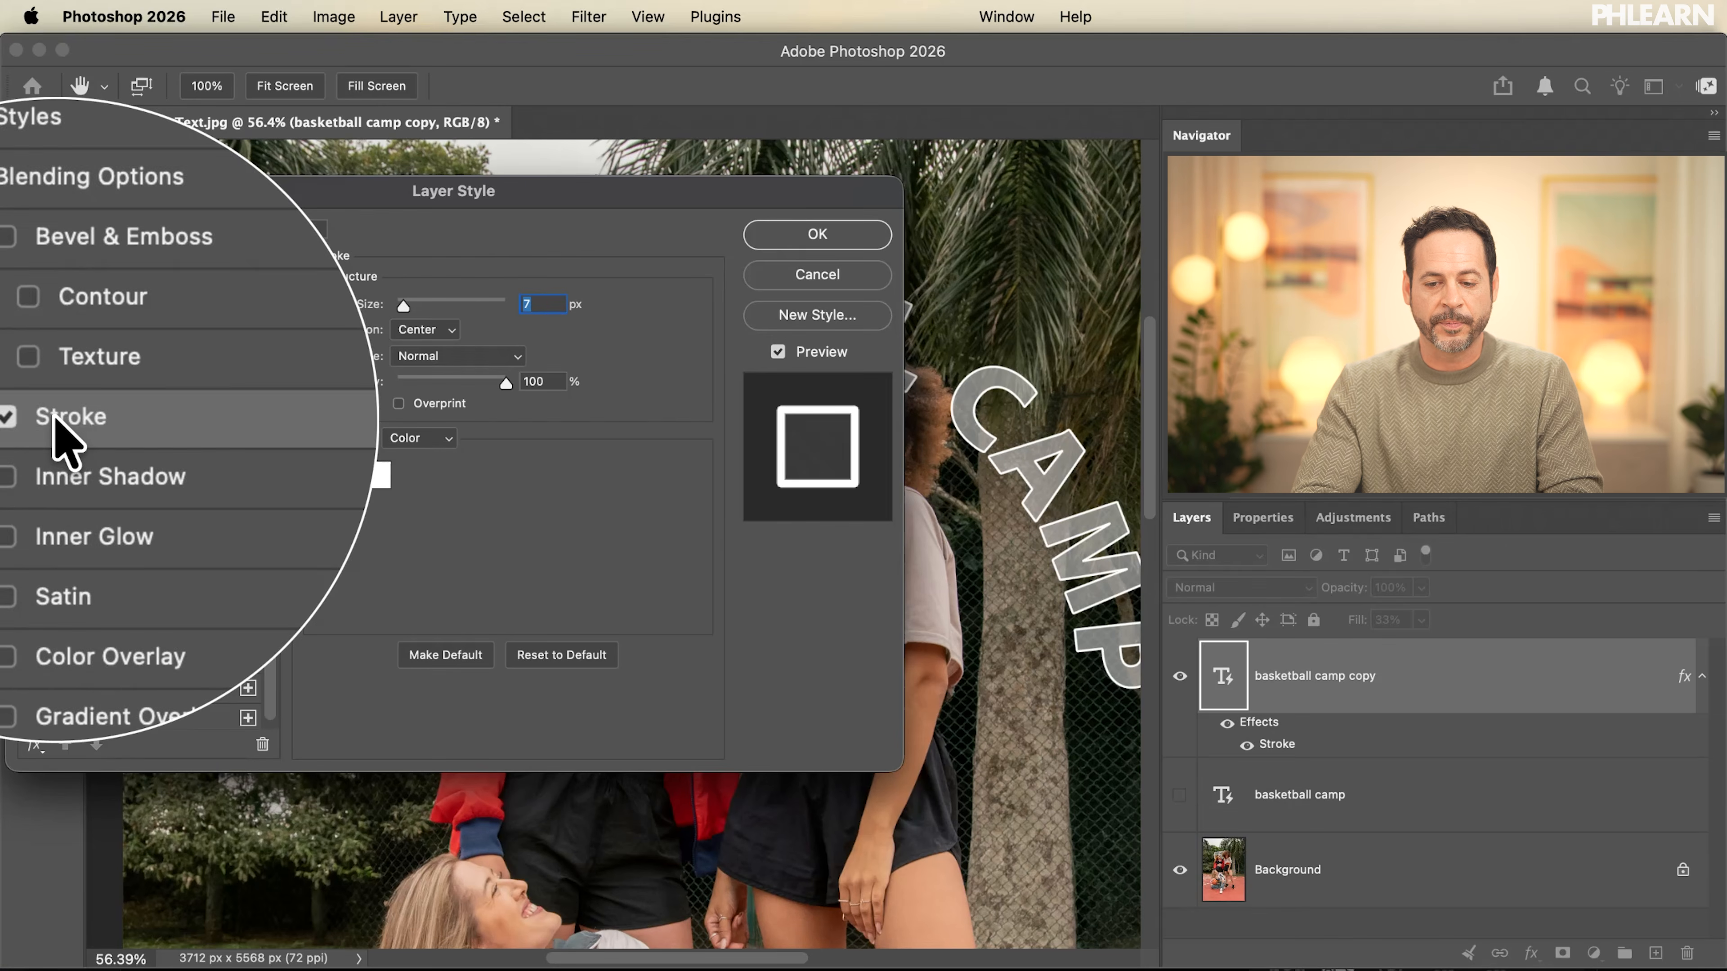
{"action": "left_click_drag", "start_coordinate": [734, 192], "coordinate": [570, 193]}
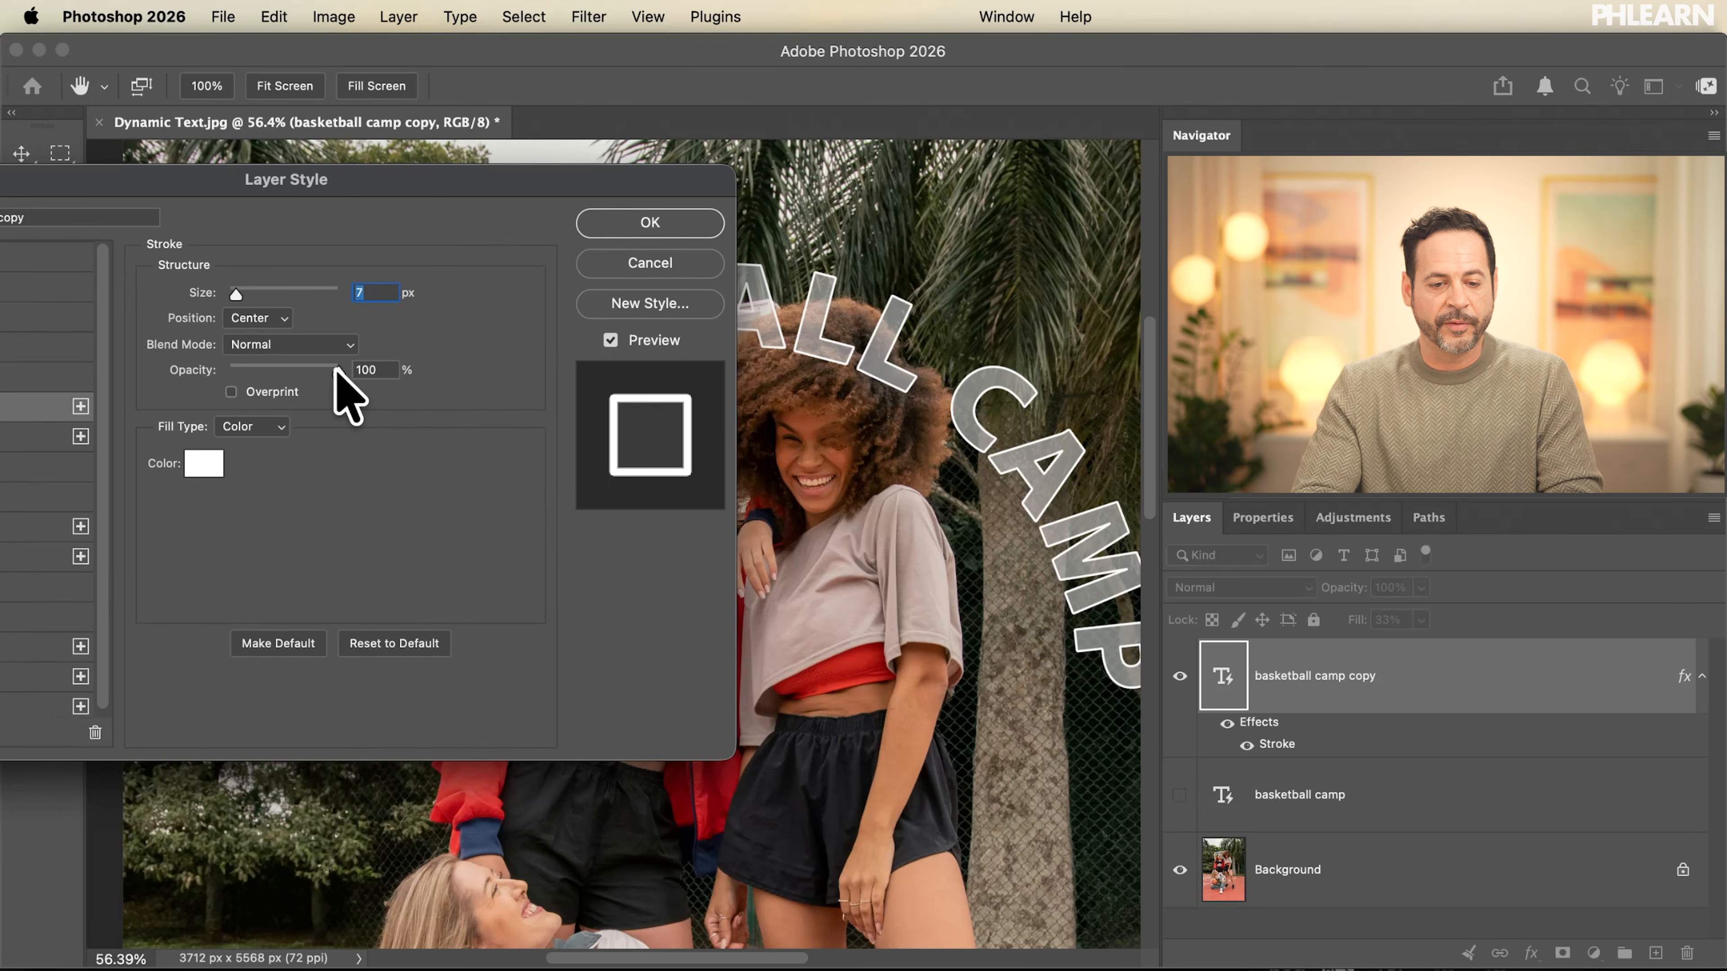
{"action": "mouse_move", "coordinate": [408, 207]}
{"action": "left_mouse_down"}
{"action": "mouse_move", "coordinate": [624, 200]}
{"action": "mouse_move", "coordinate": [469, 182]}
{"action": "left_mouse_up"}
Set the text copy's Fill Opacity to 0% and apply the layer style.
{"action": "left_click", "coordinate": [199, 286]}
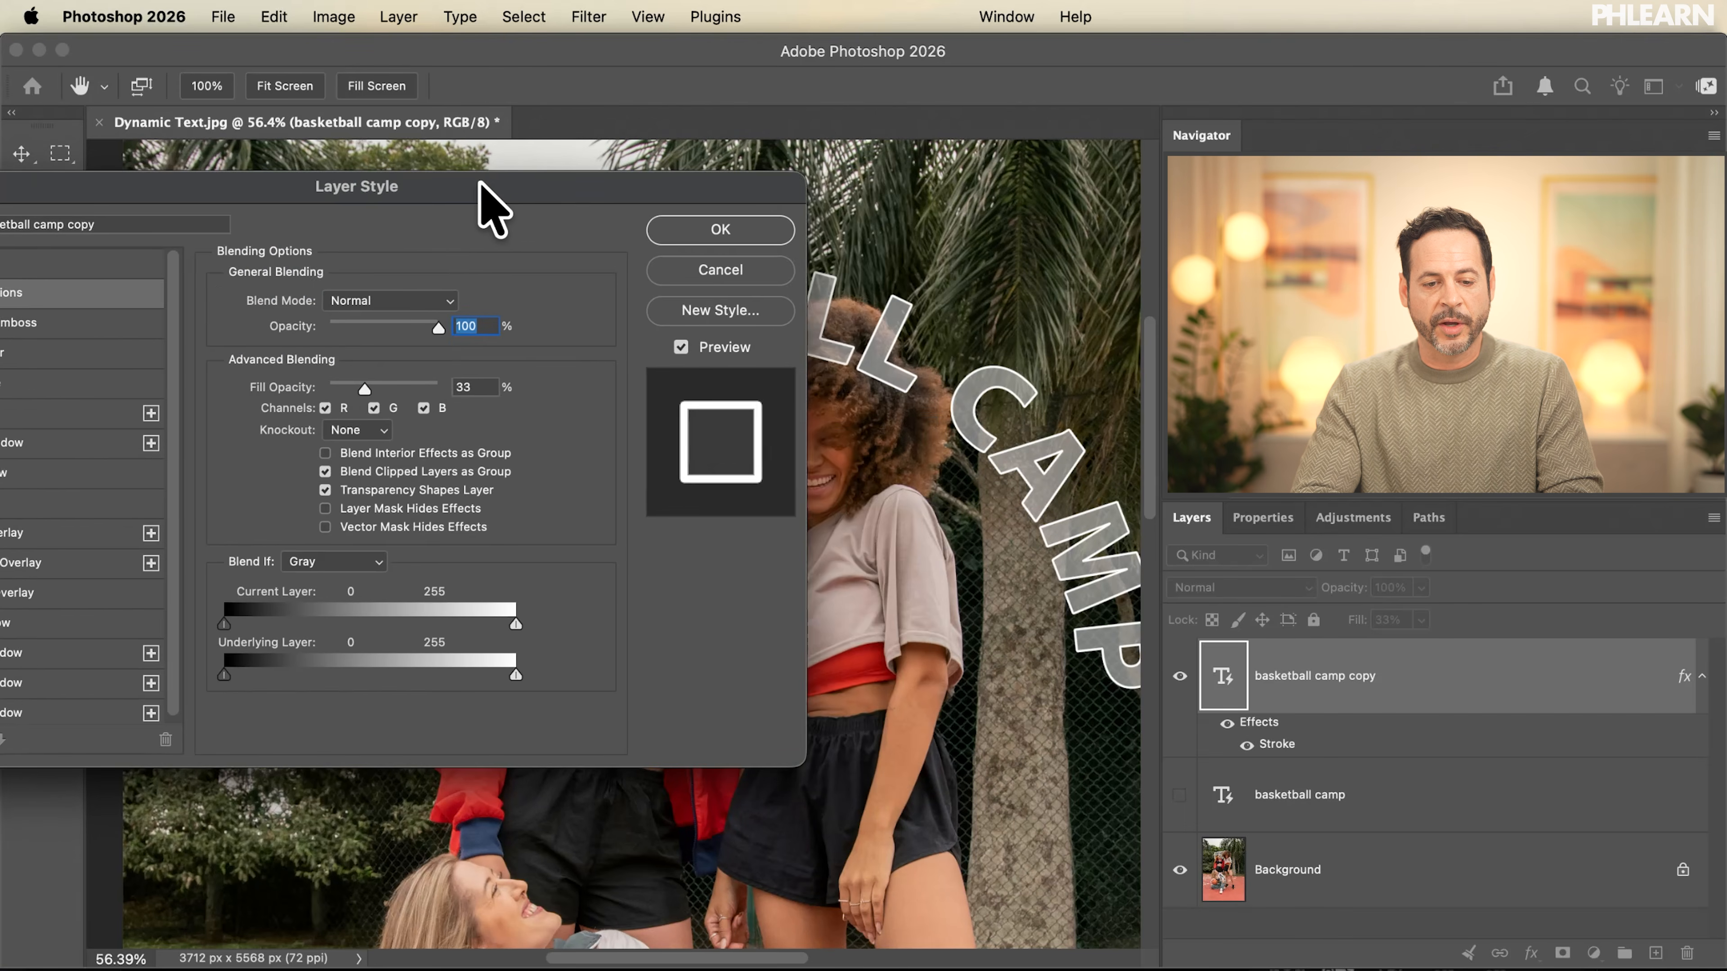
{"action": "left_click_drag", "start_coordinate": [348, 382], "coordinate": [272, 388]}
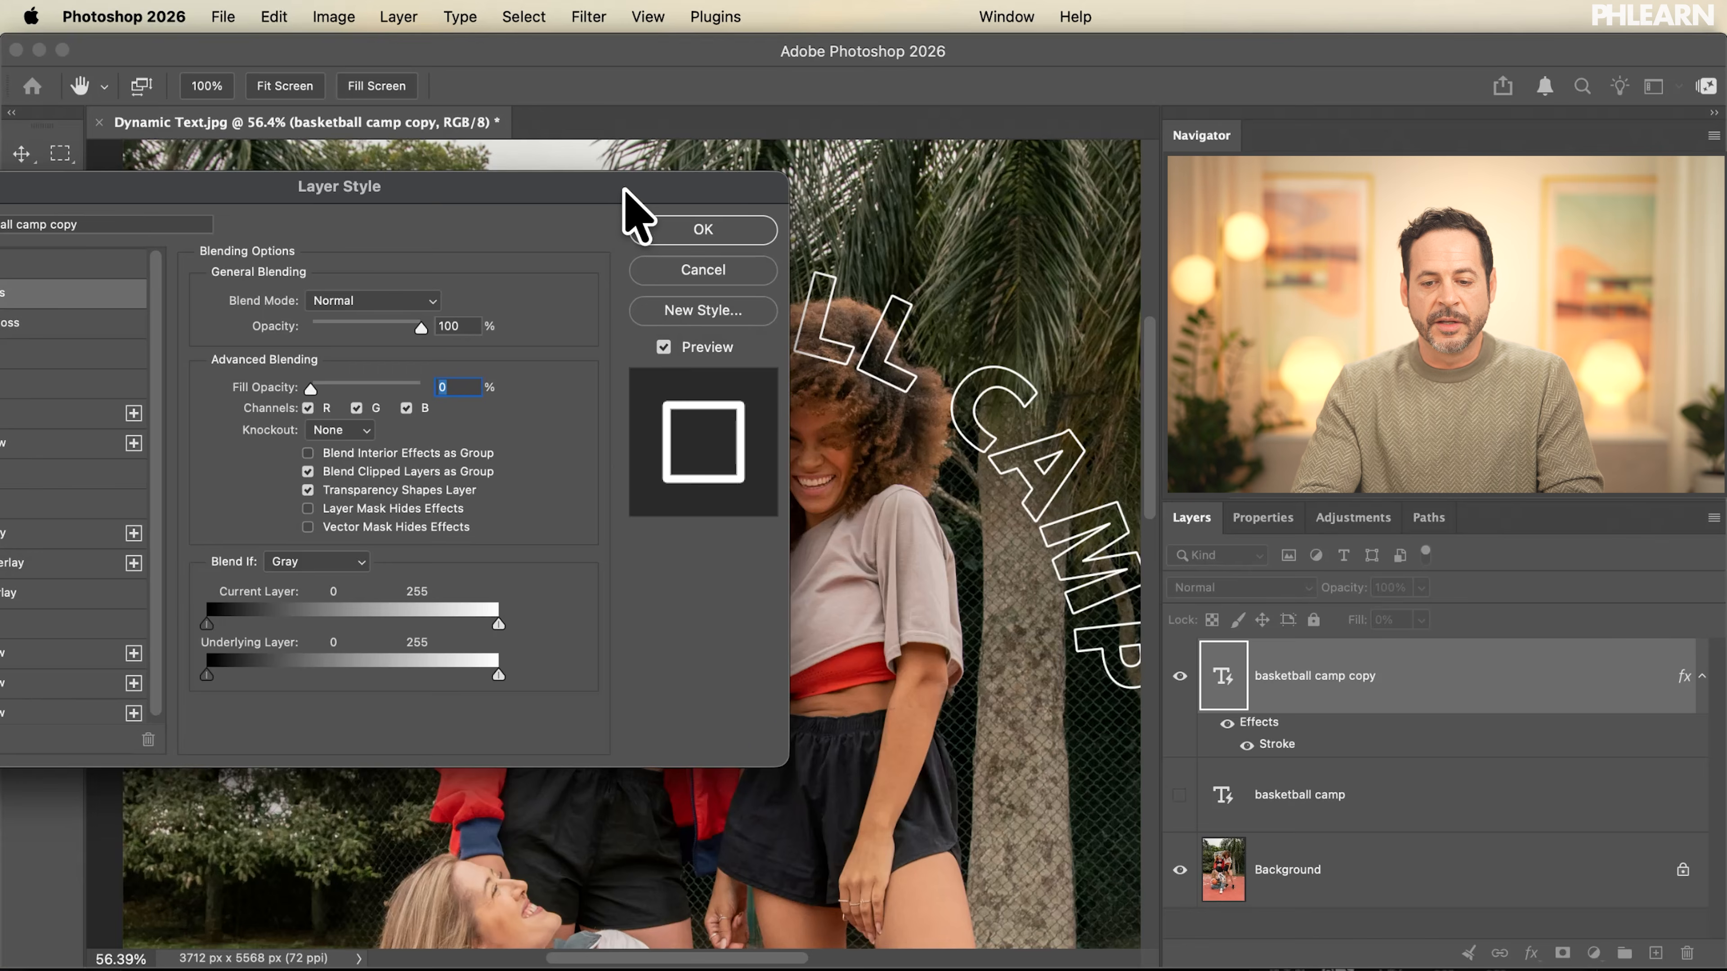
{"action": "left_click", "coordinate": [757, 232]}
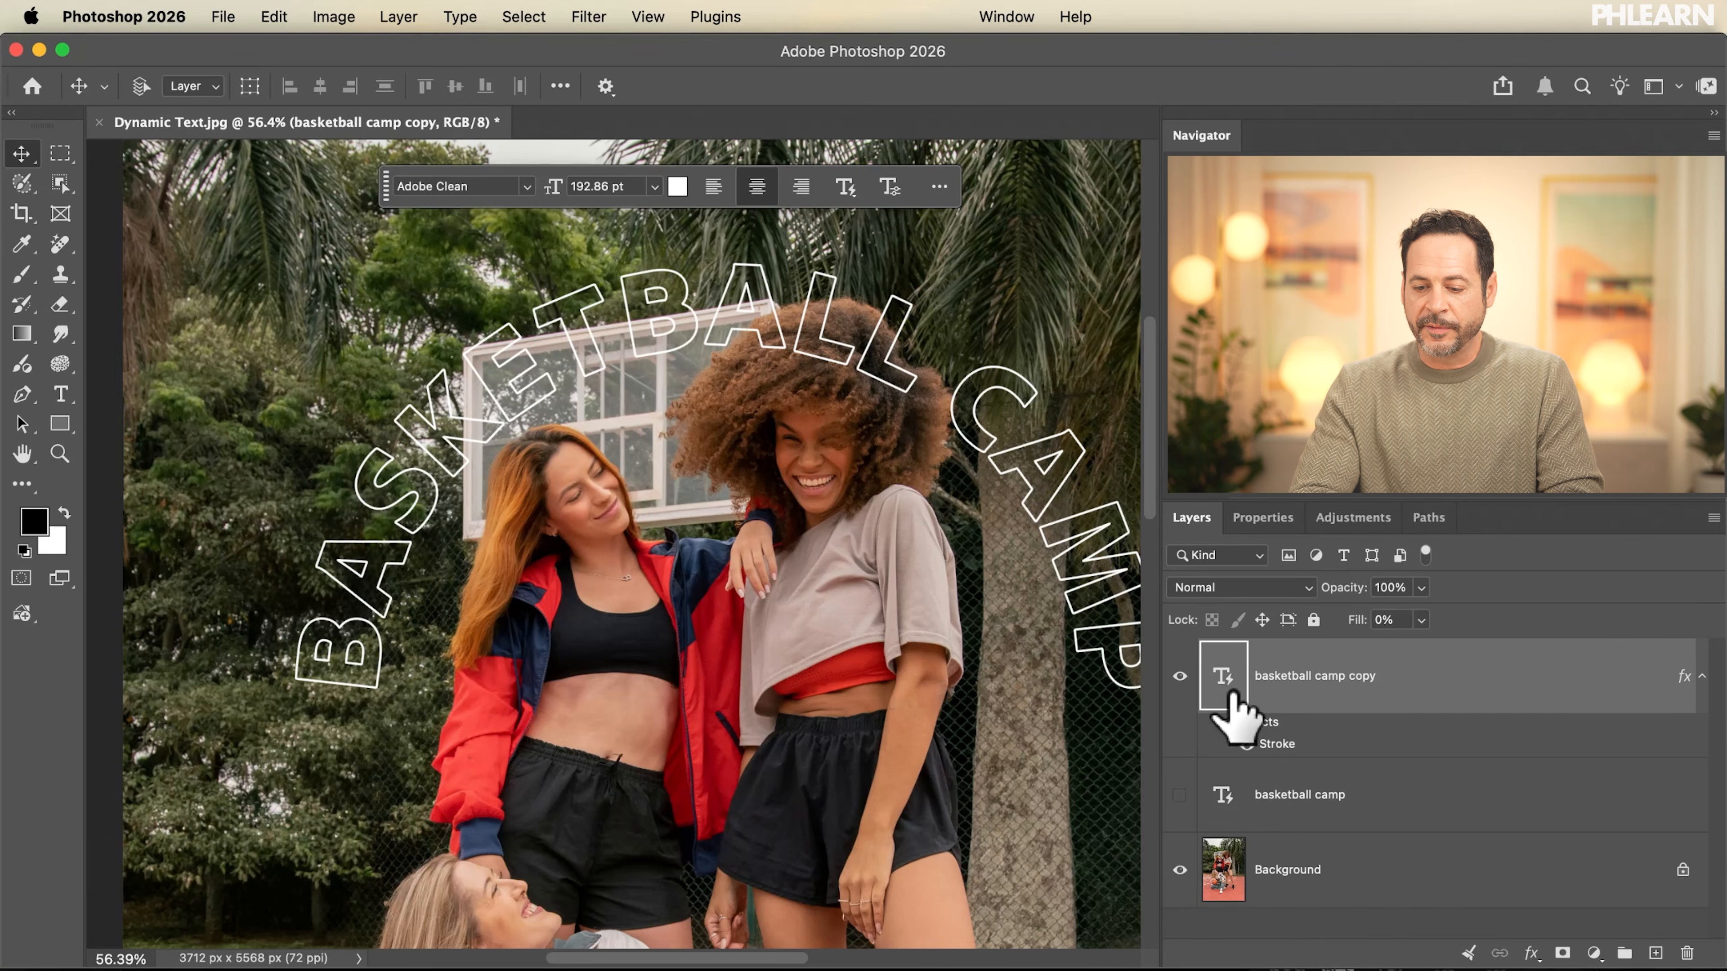
Toggle the visibility of the outlined text copy and its Stroke effect to examine what each contributes.
{"action": "left_click", "coordinate": [1181, 677]}
{"action": "left_click", "coordinate": [1181, 677]}
{"action": "left_click", "coordinate": [1181, 676]}
{"action": "left_click", "coordinate": [1181, 677]}
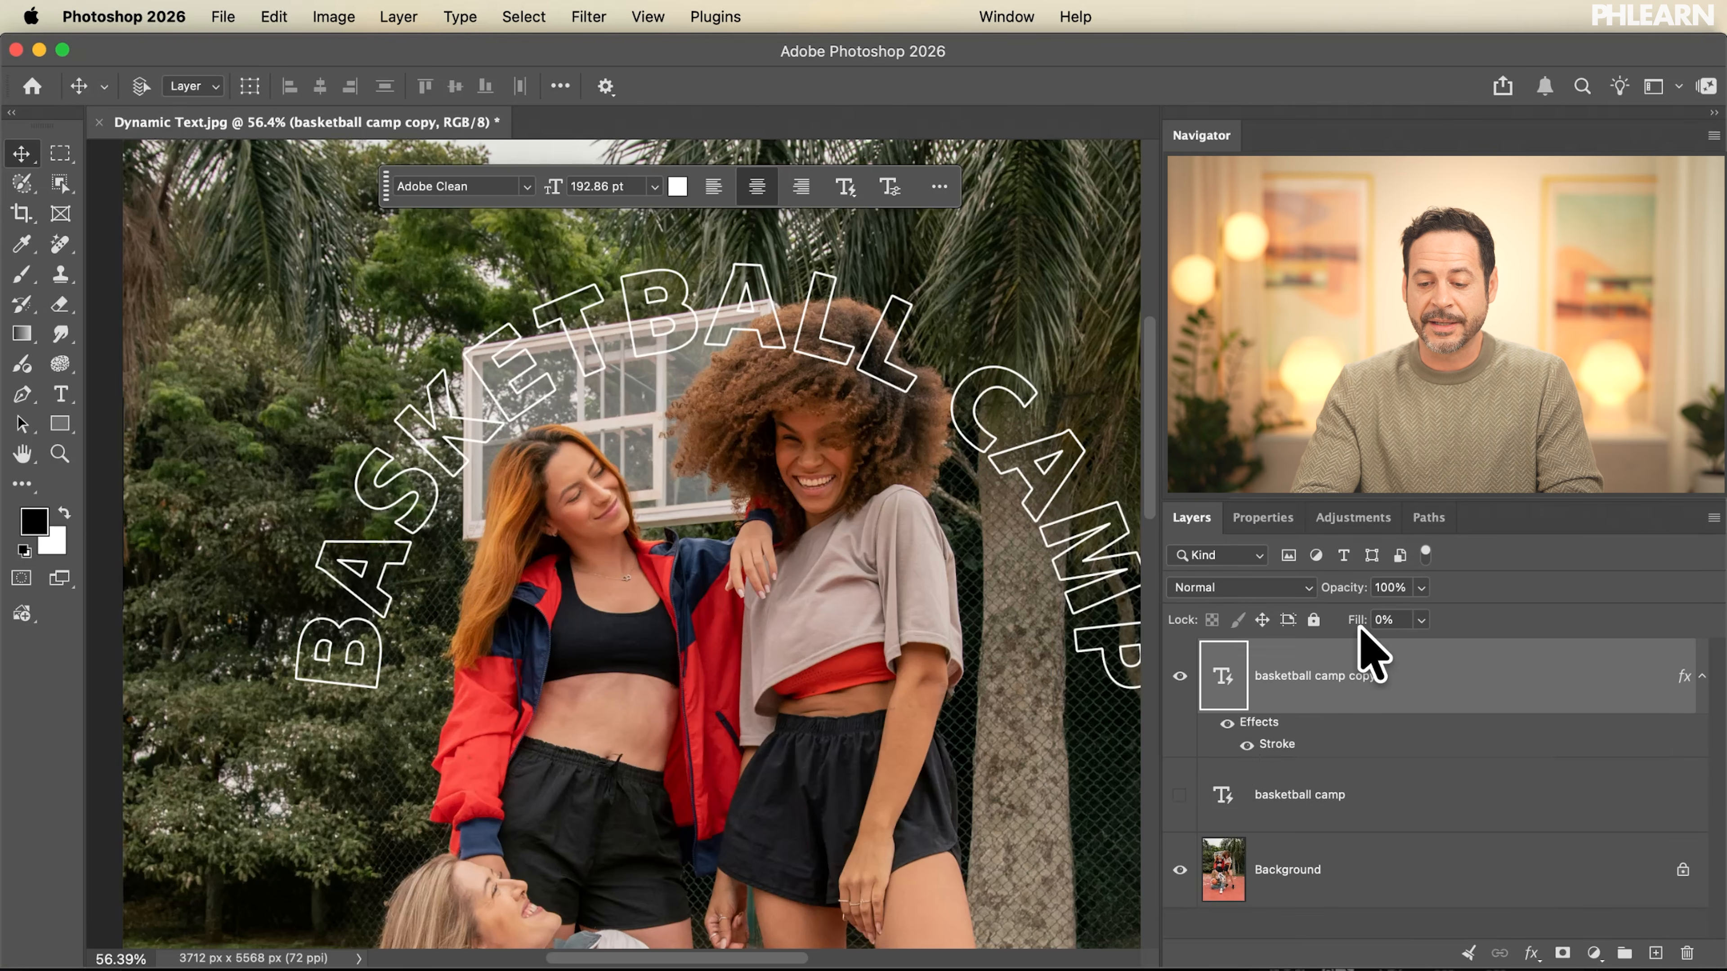
{"action": "left_click", "coordinate": [1246, 745]}
{"action": "left_click", "coordinate": [1245, 745]}
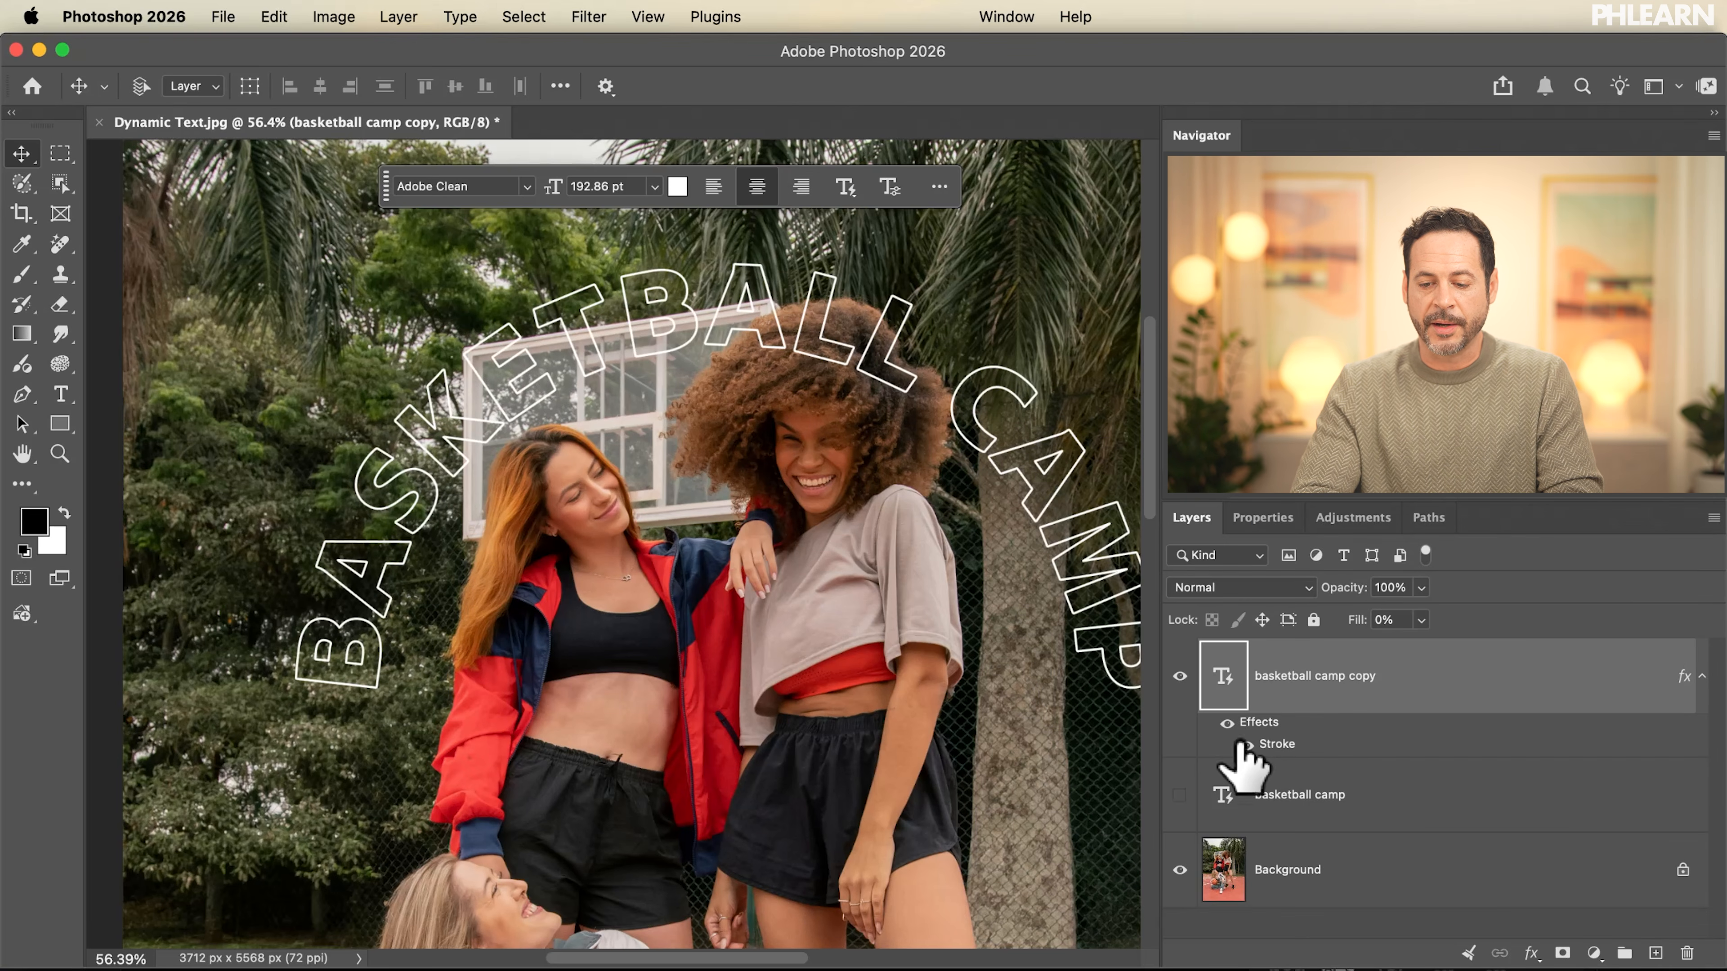
Hide the outlined text copy and show the original basketball camp layer.
{"action": "left_click", "coordinate": [1180, 675]}
{"action": "left_click", "coordinate": [1179, 794]}
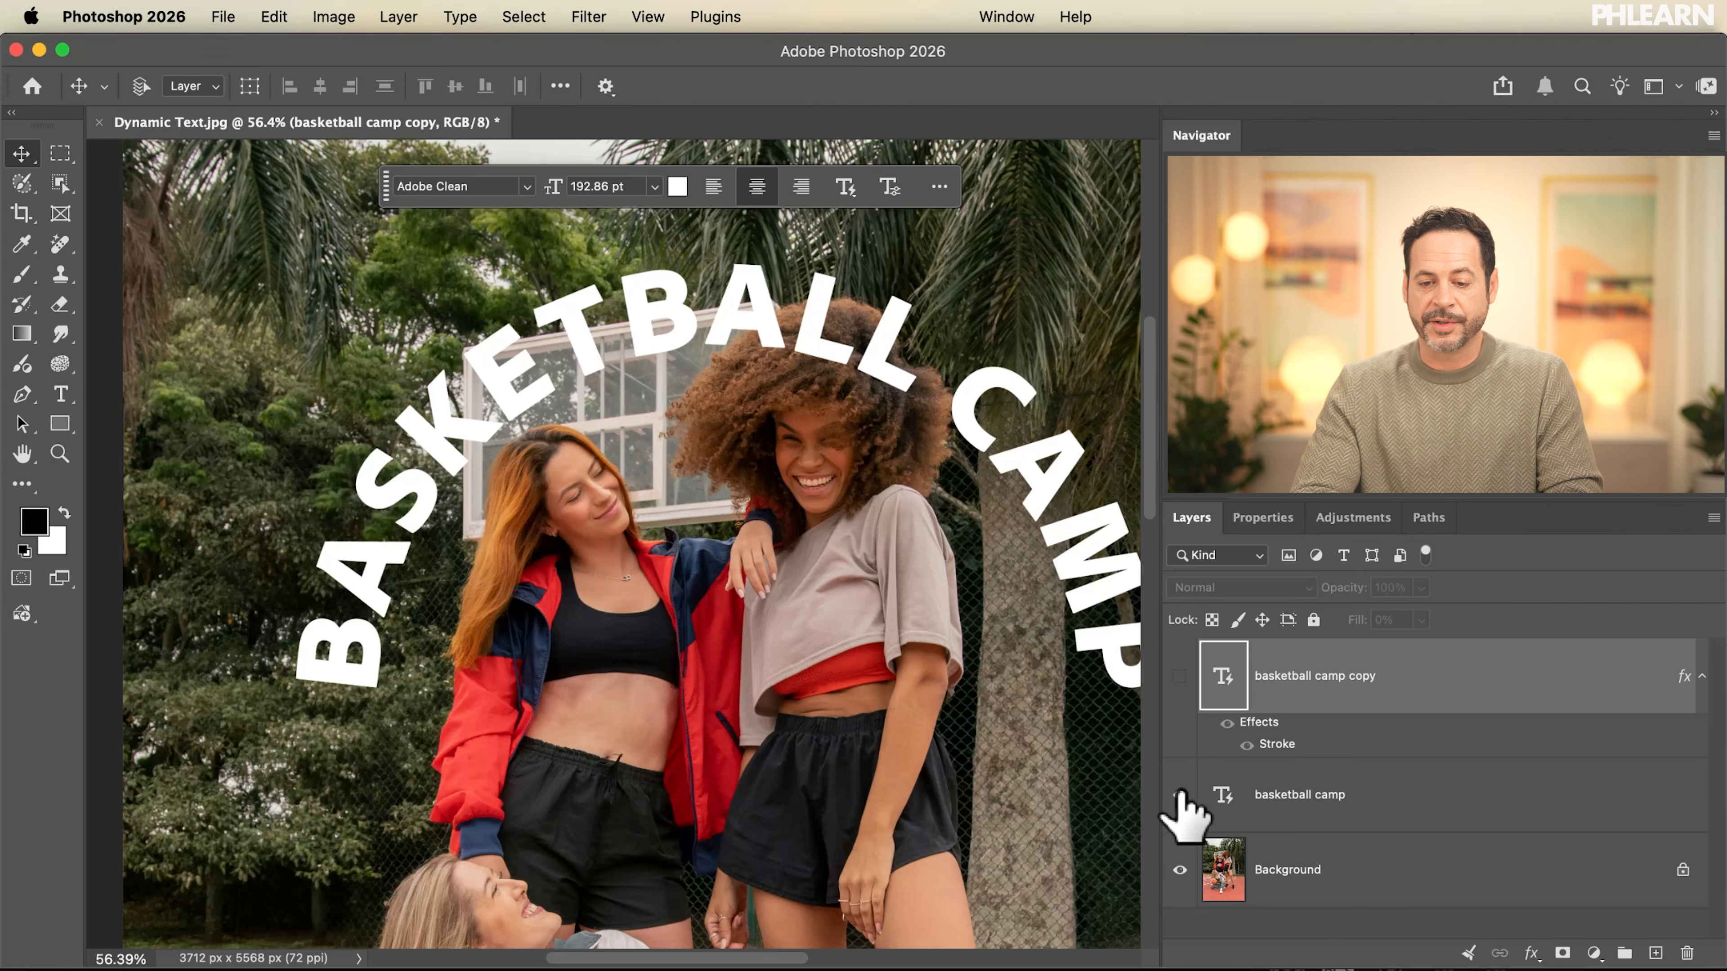
Compare the solid basketball camp text with its outlined copy by alternating their visibility, and leave both hidden.
{"action": "scroll", "coordinate": [800, 560], "scroll_direction": "right", "scroll_amount": 2}
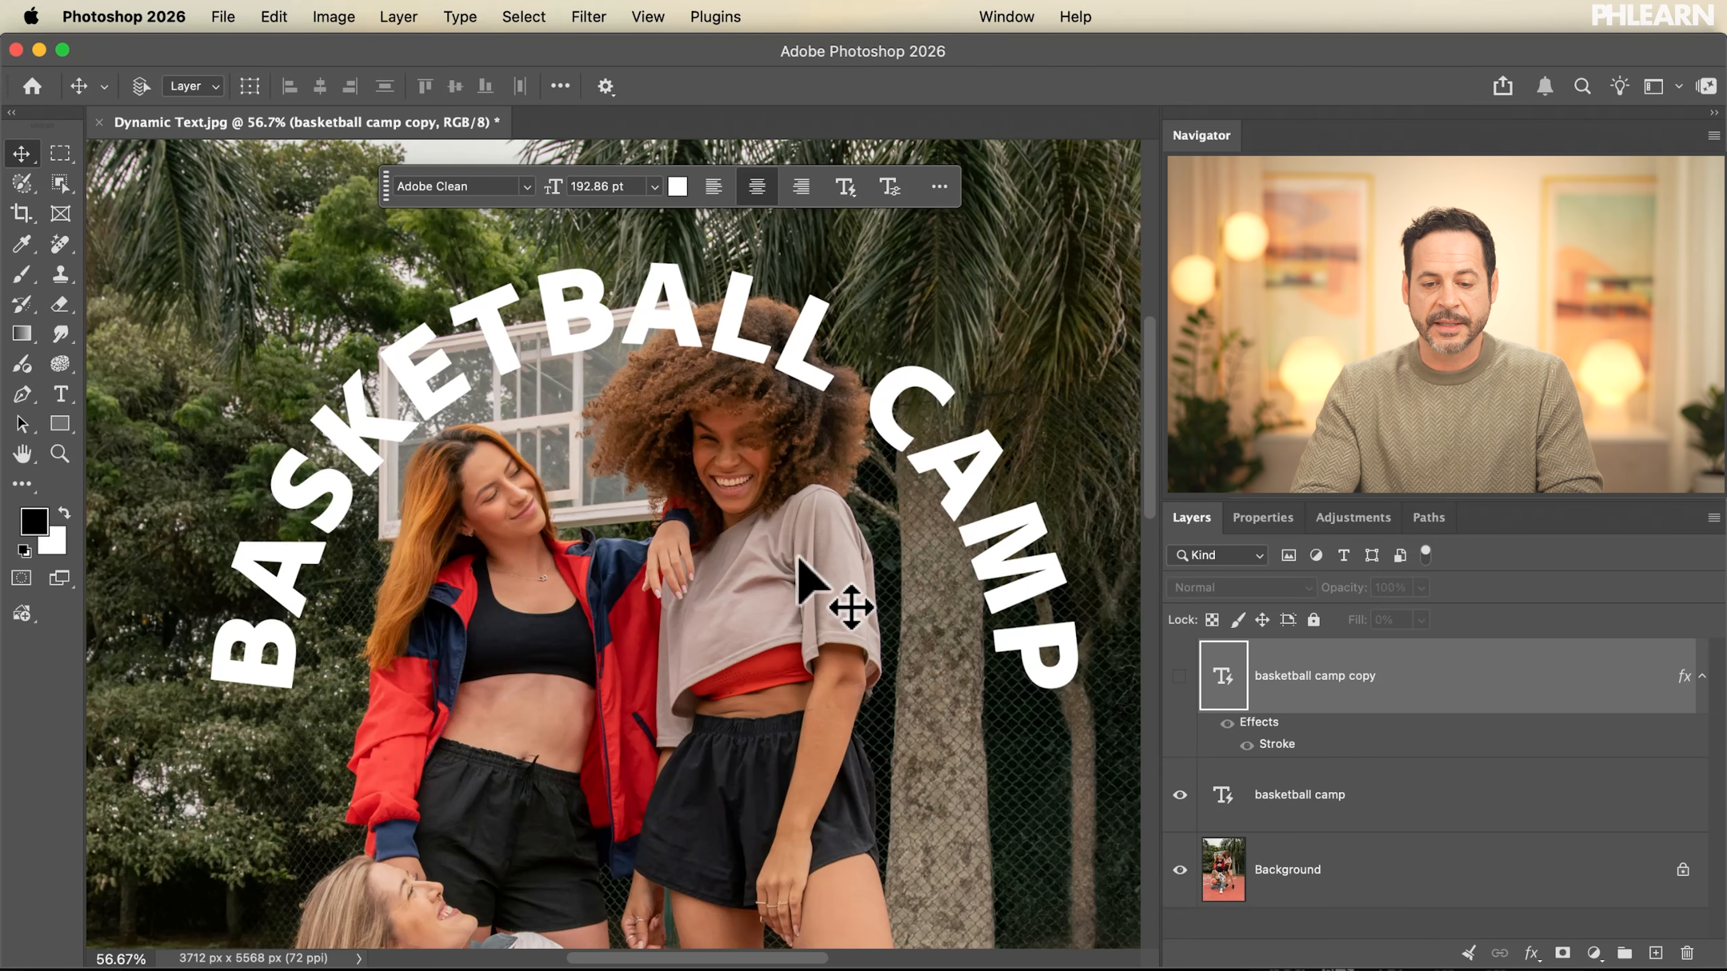
{"action": "scroll", "coordinate": [799, 560], "scroll_direction": "up", "scroll_amount": 3}
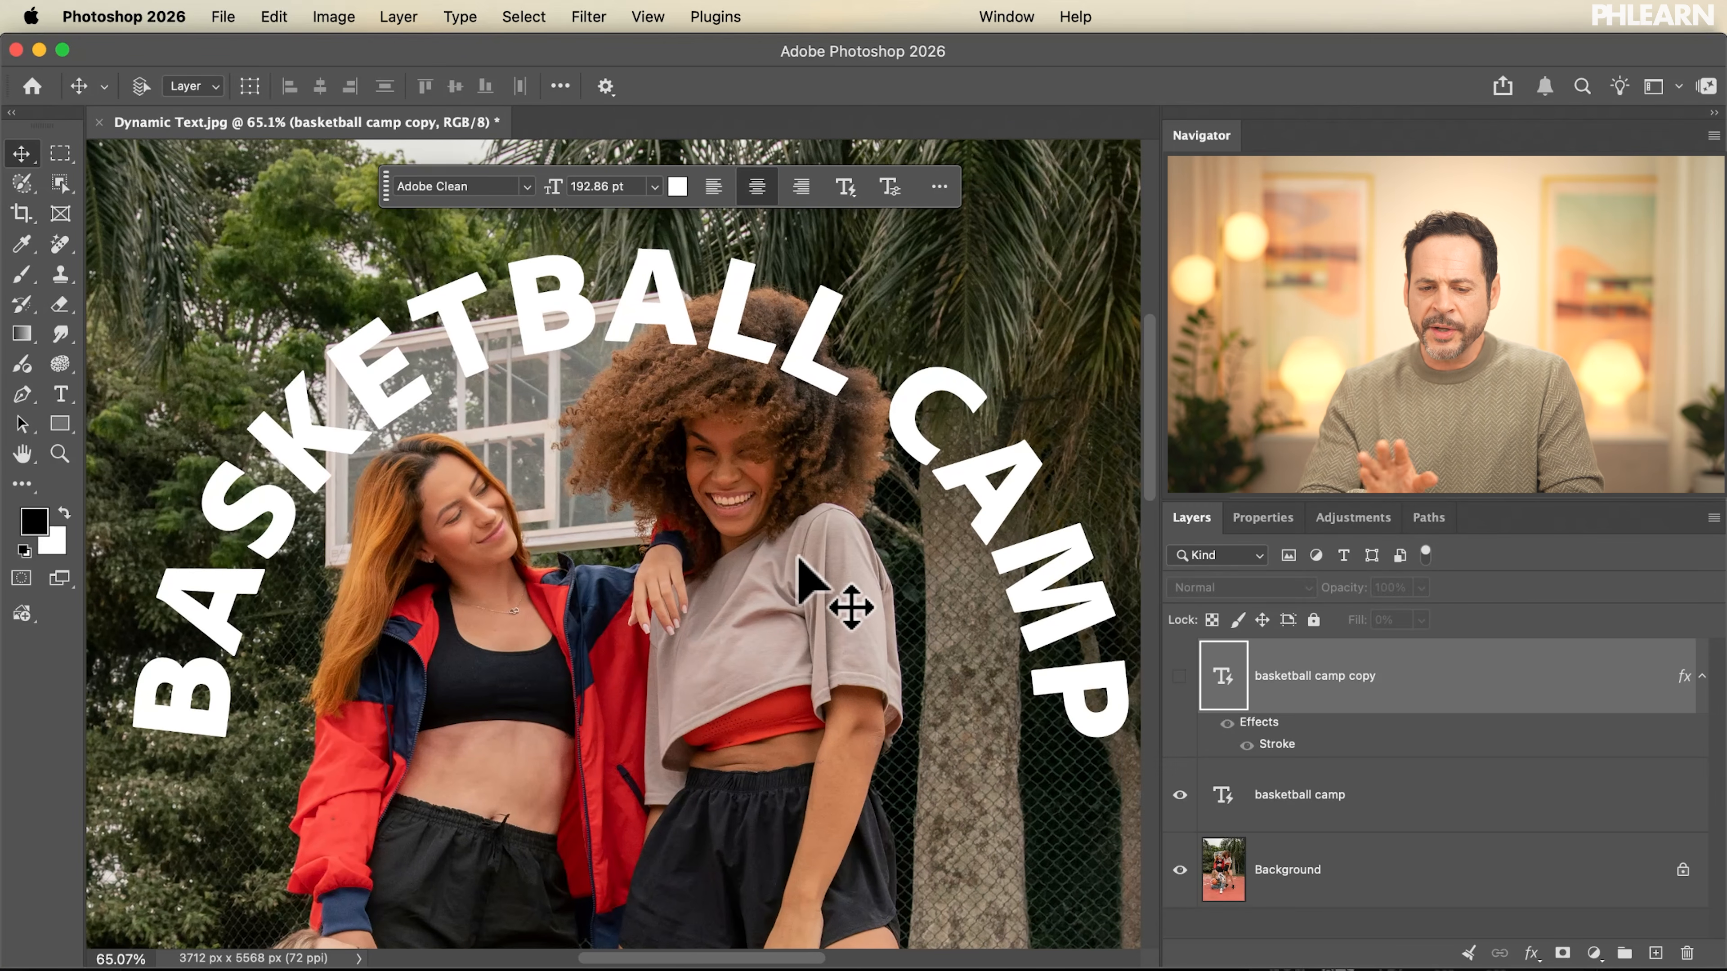
{"action": "left_click", "coordinate": [1180, 795]}
{"action": "left_click", "coordinate": [1179, 676]}
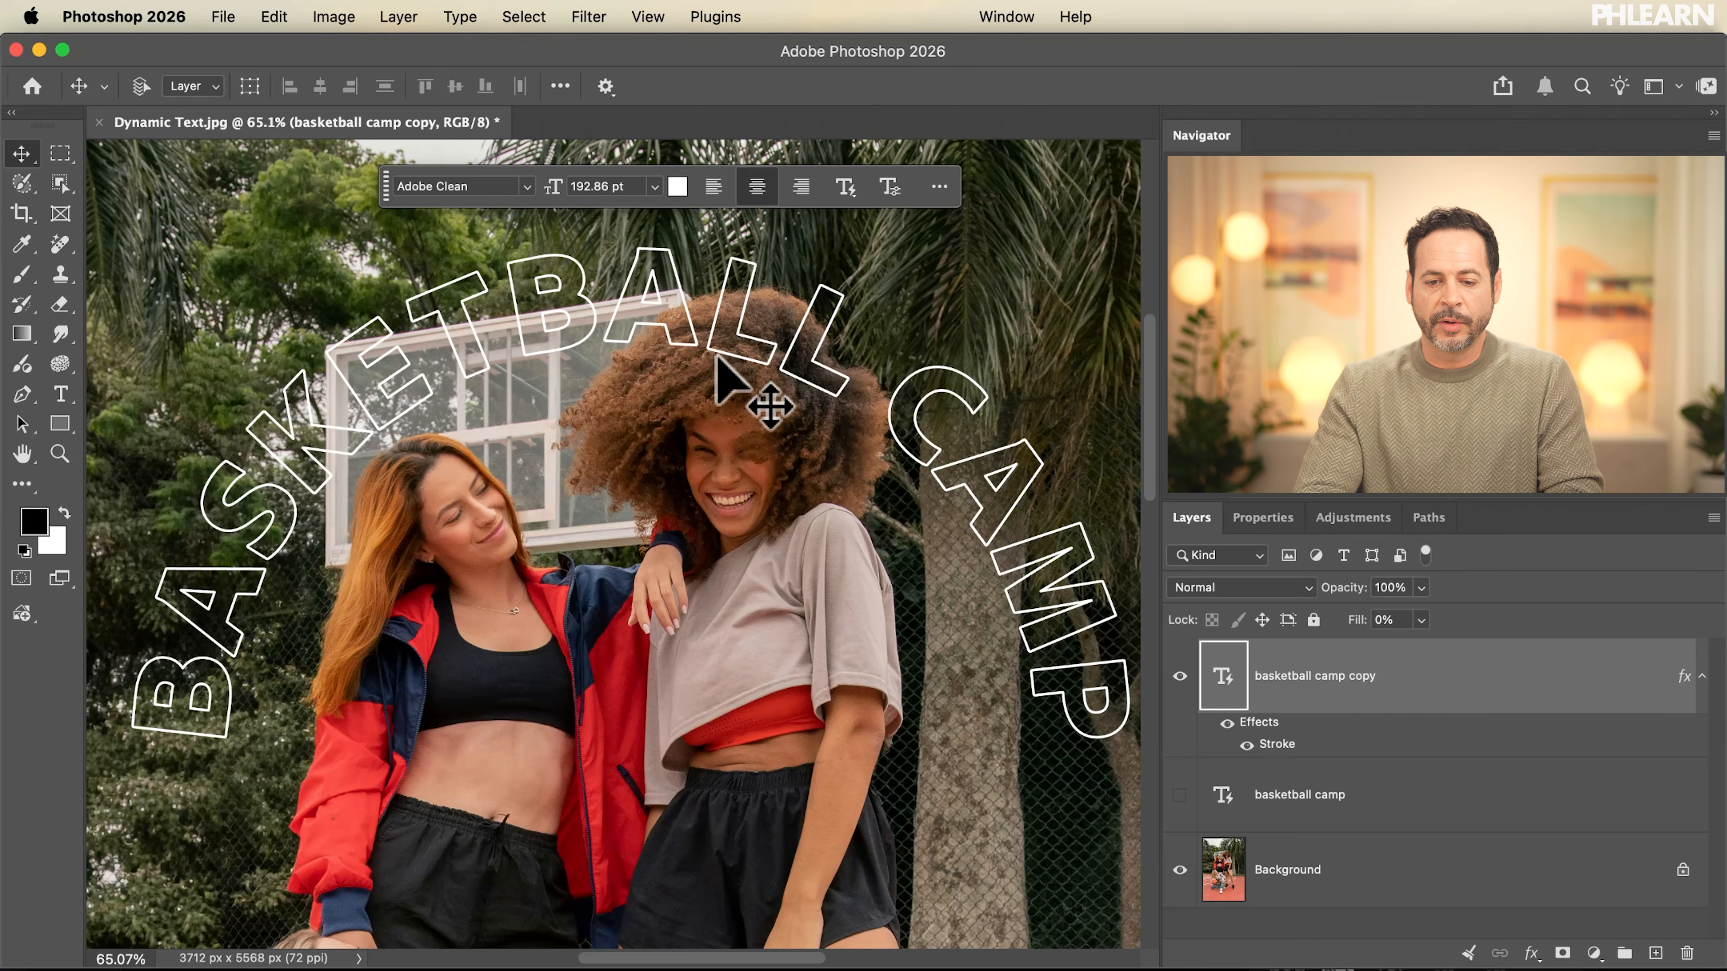
{"action": "left_click", "coordinate": [1180, 675]}
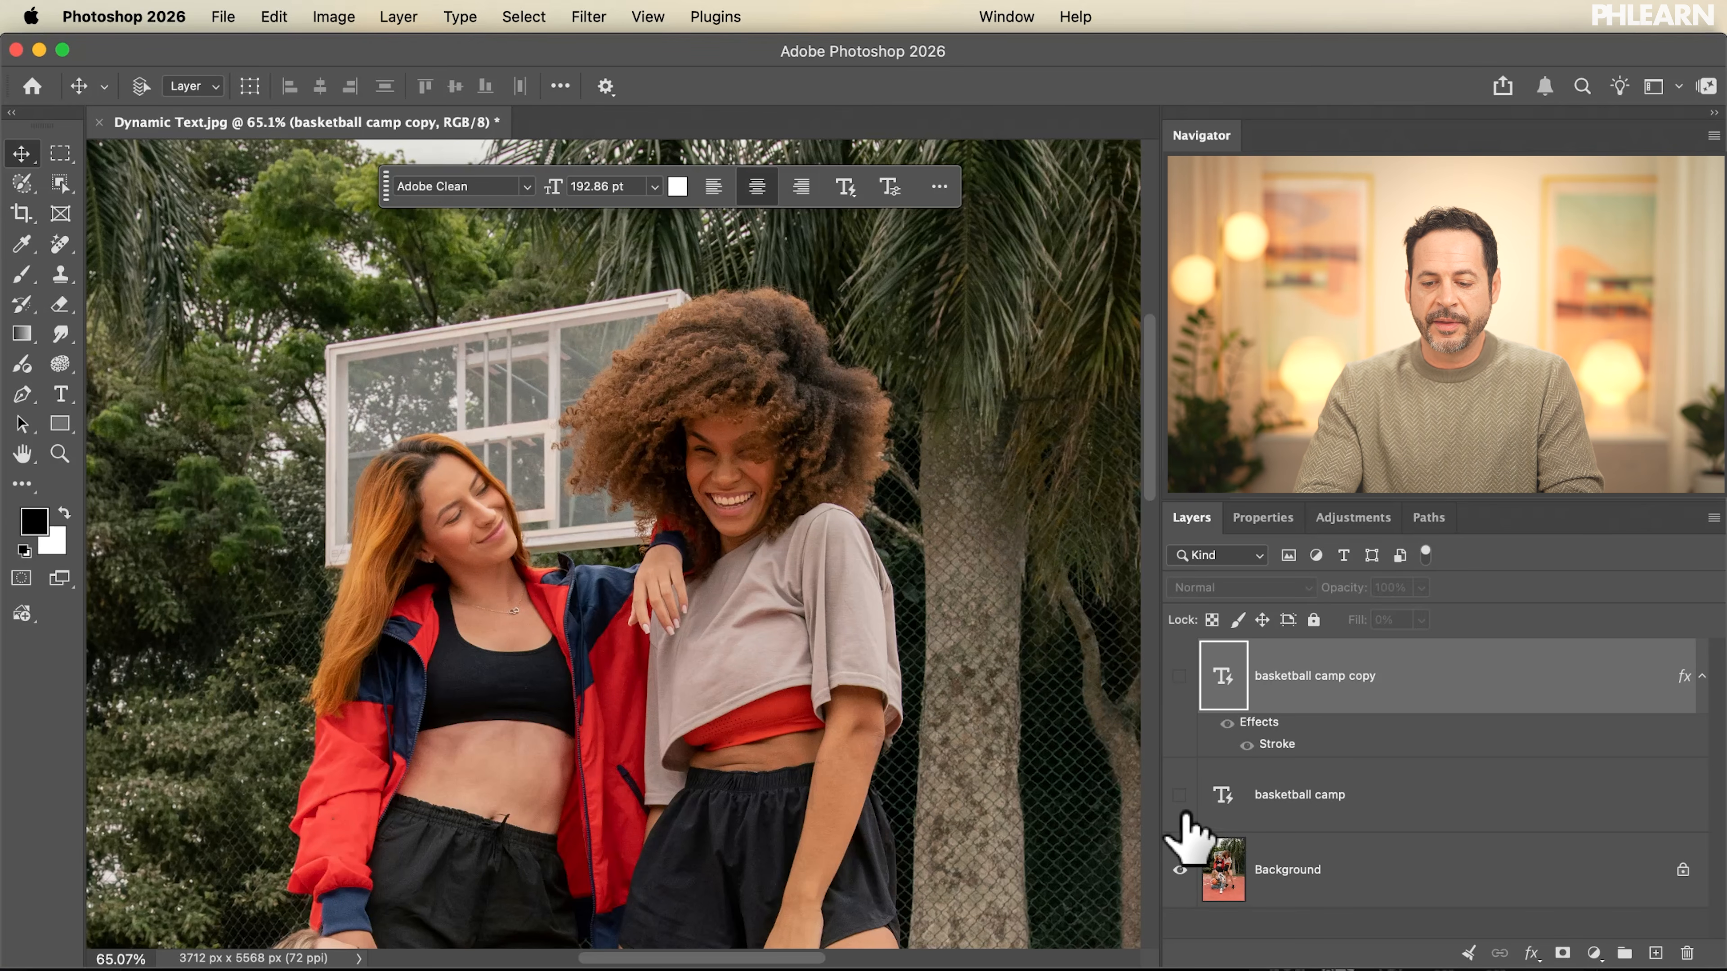
{"action": "left_click", "coordinate": [1179, 795]}
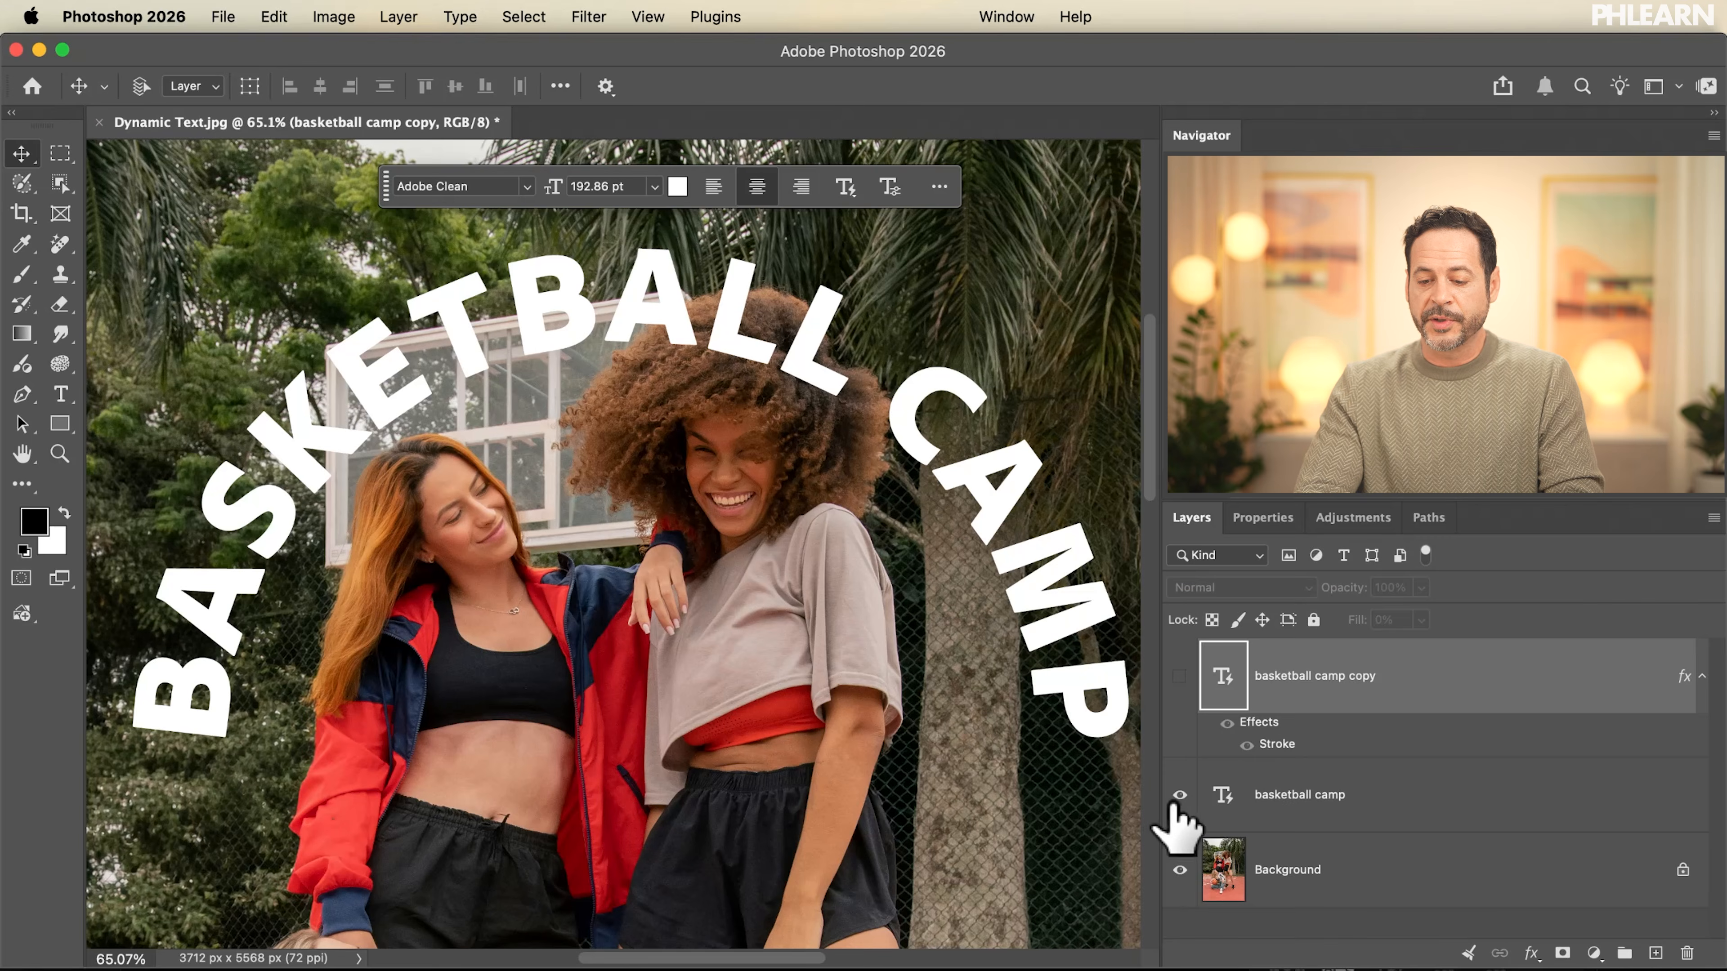
{"action": "left_click", "coordinate": [1179, 795]}
{"action": "left_click", "coordinate": [1180, 676]}
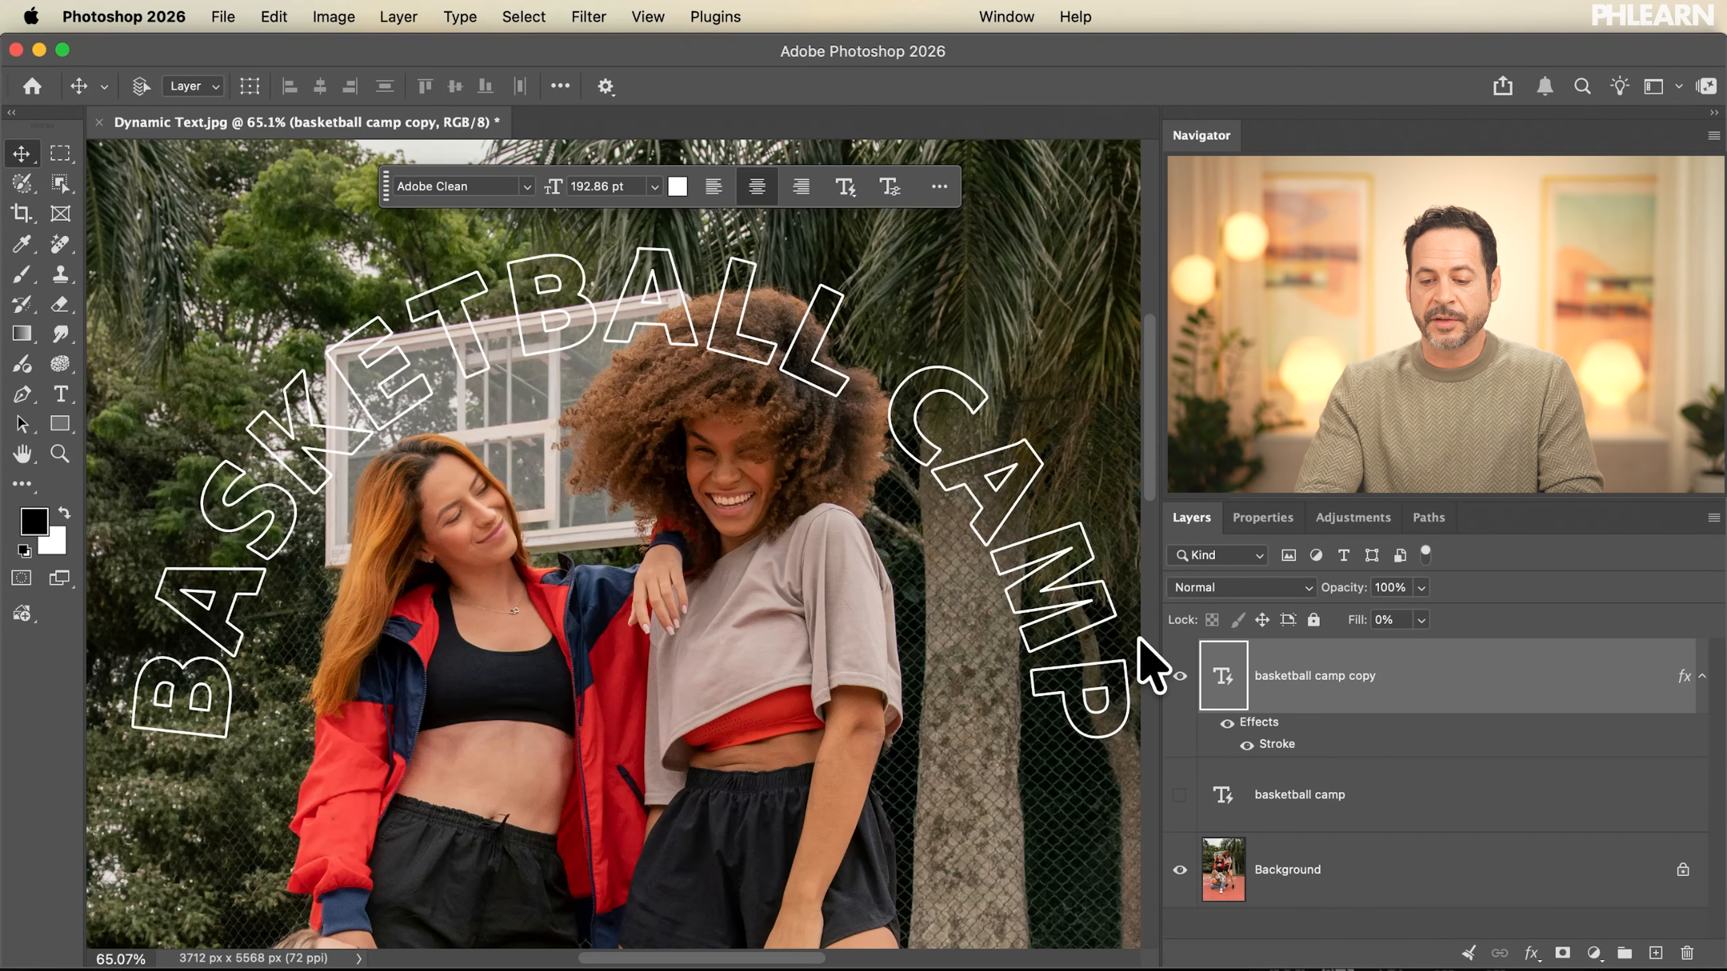
{"action": "left_click", "coordinate": [1179, 675]}
Select the subject on the Background layer and use that selection as a layer mask on the shown basketball camp copy layer.
{"action": "left_click", "coordinate": [1292, 888]}
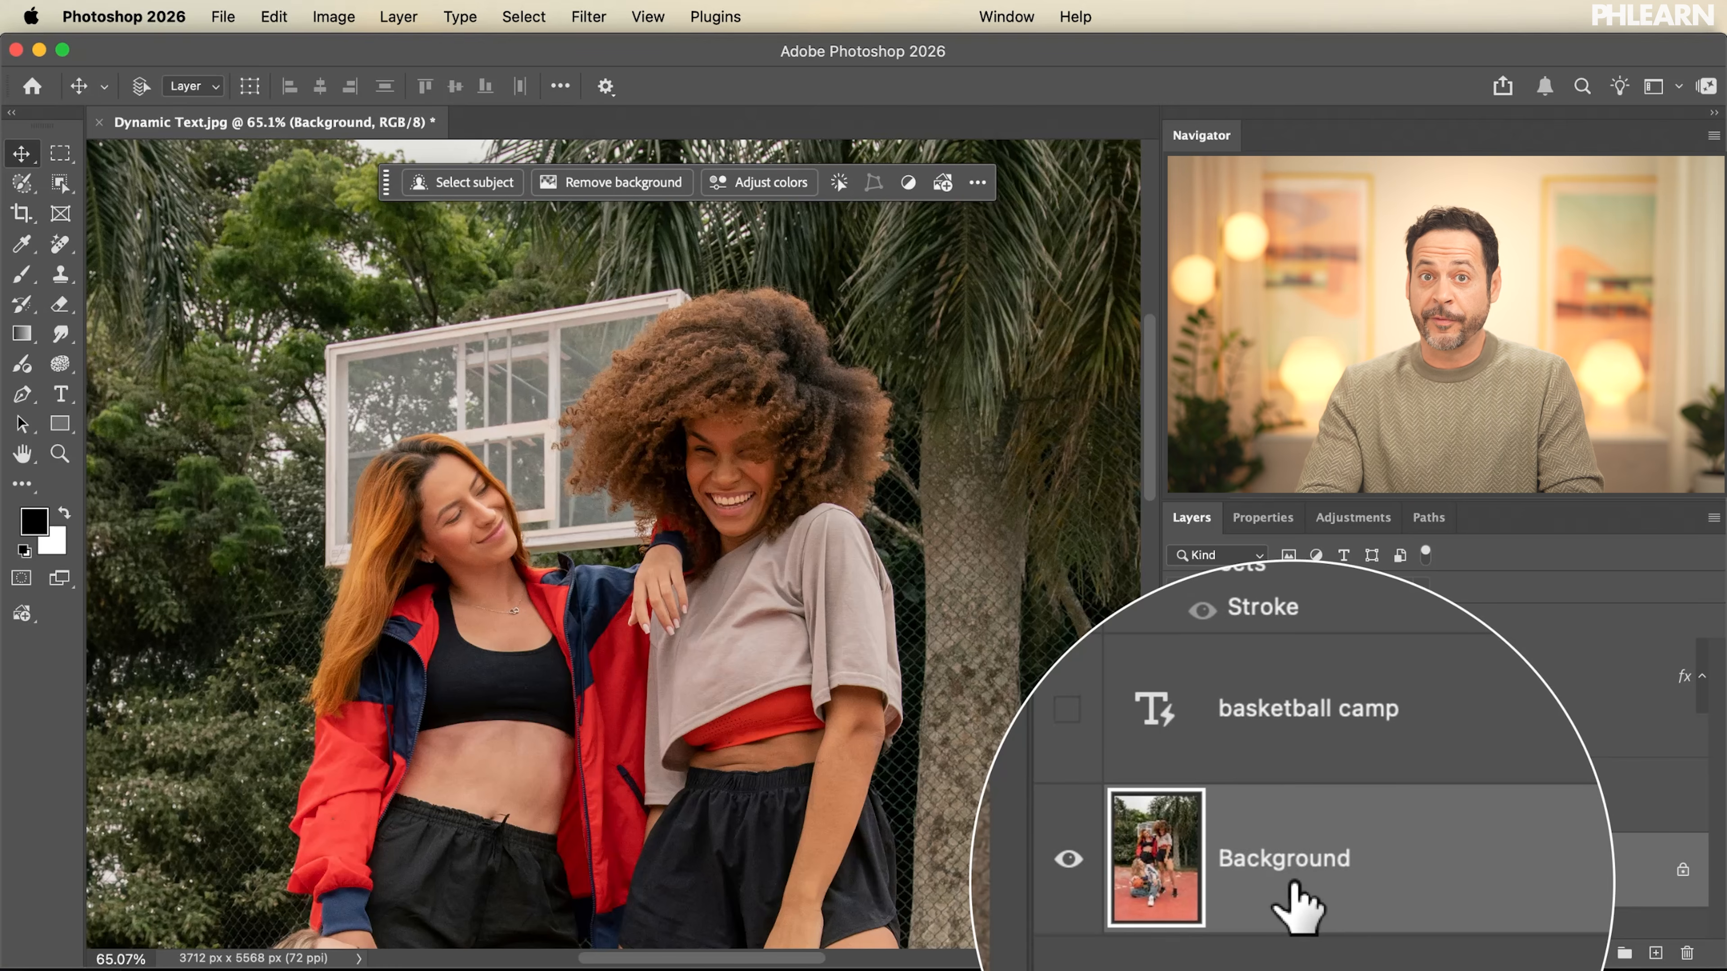
{"action": "left_click", "coordinate": [478, 183]}
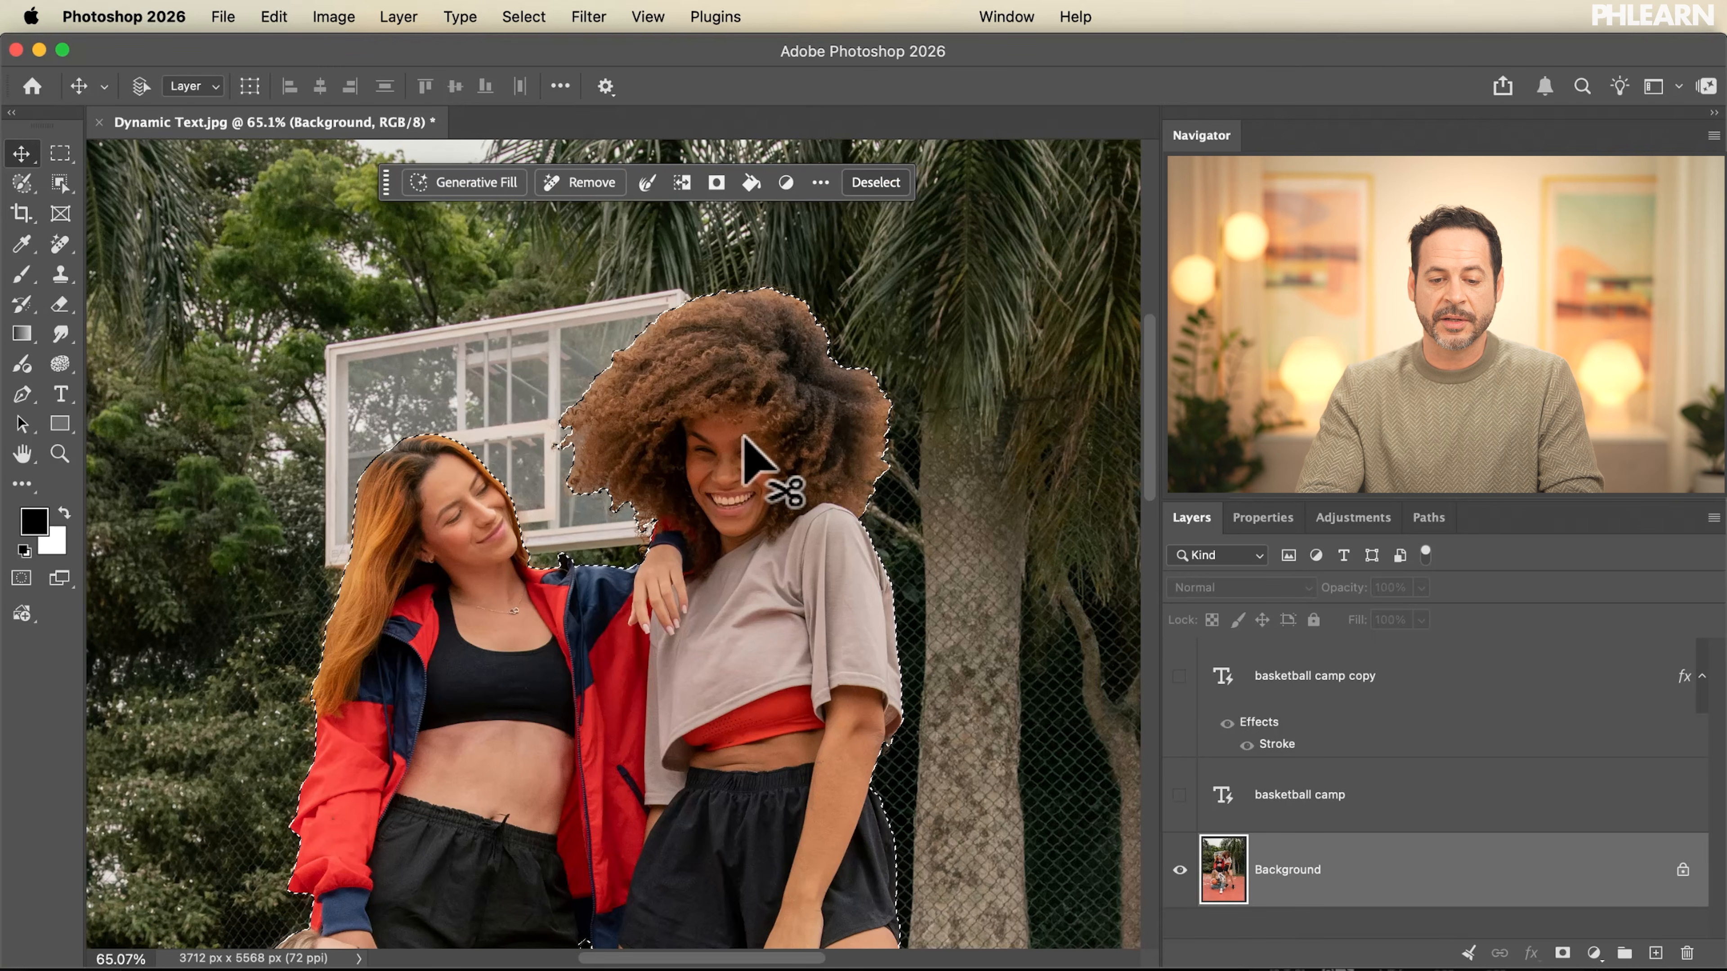
{"action": "left_click", "coordinate": [1180, 677]}
{"action": "left_click", "coordinate": [1287, 691]}
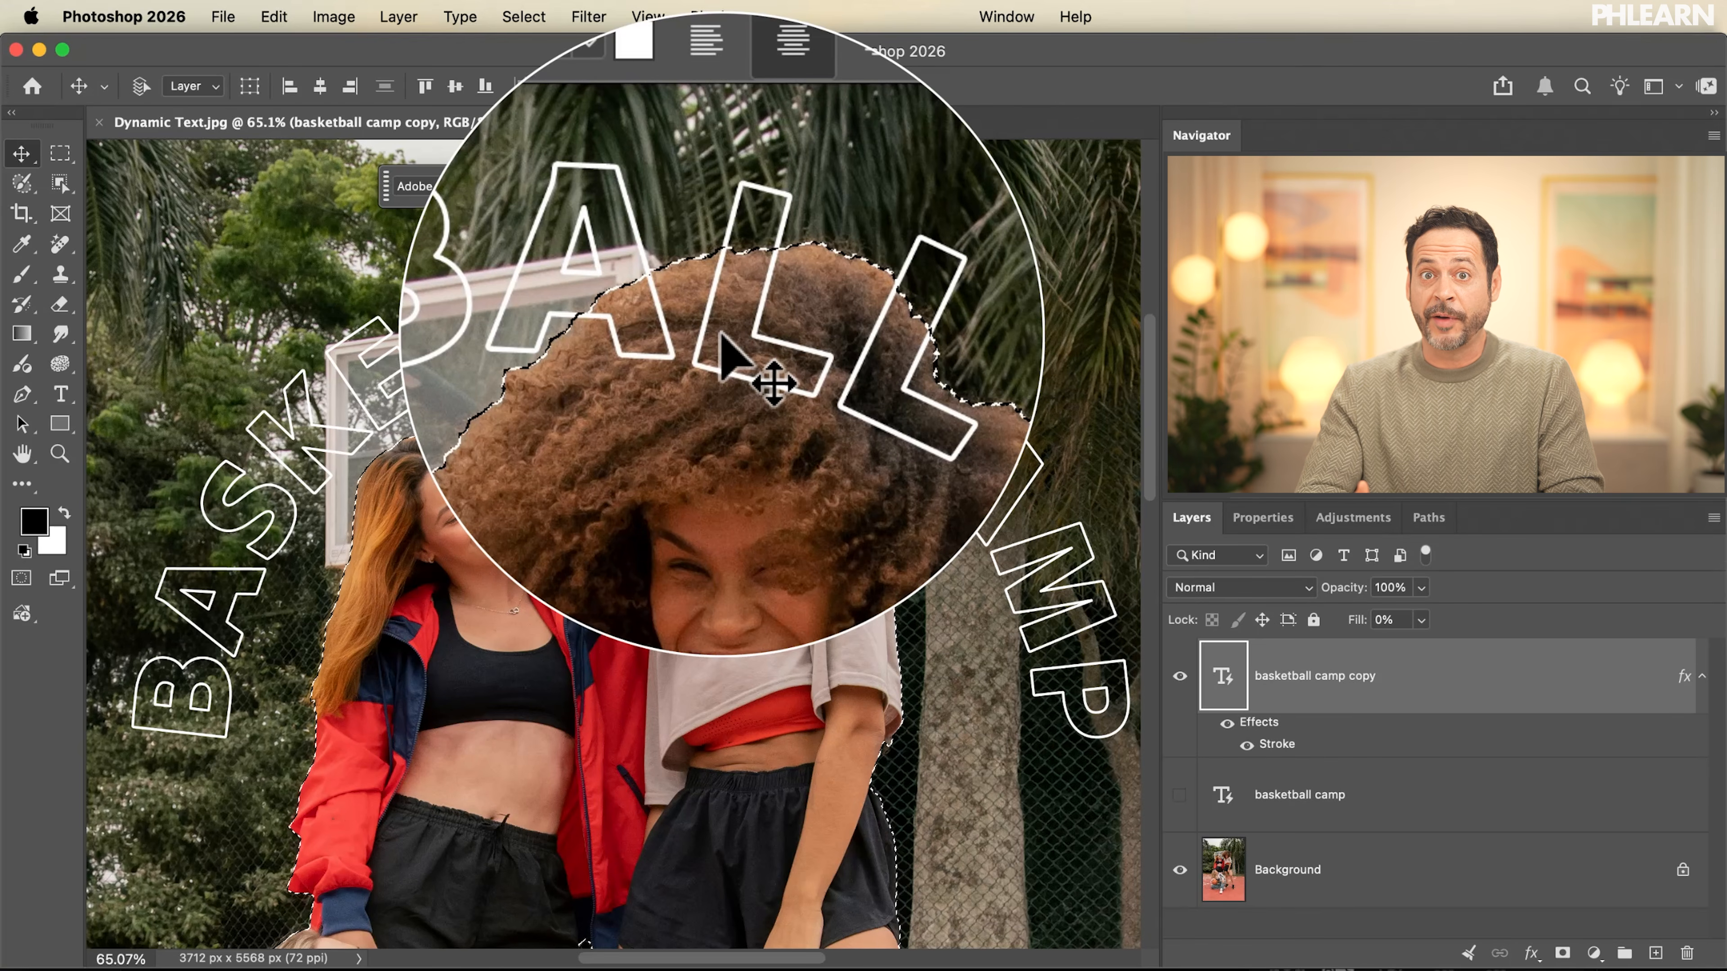
{"action": "left_click", "coordinate": [1563, 953]}
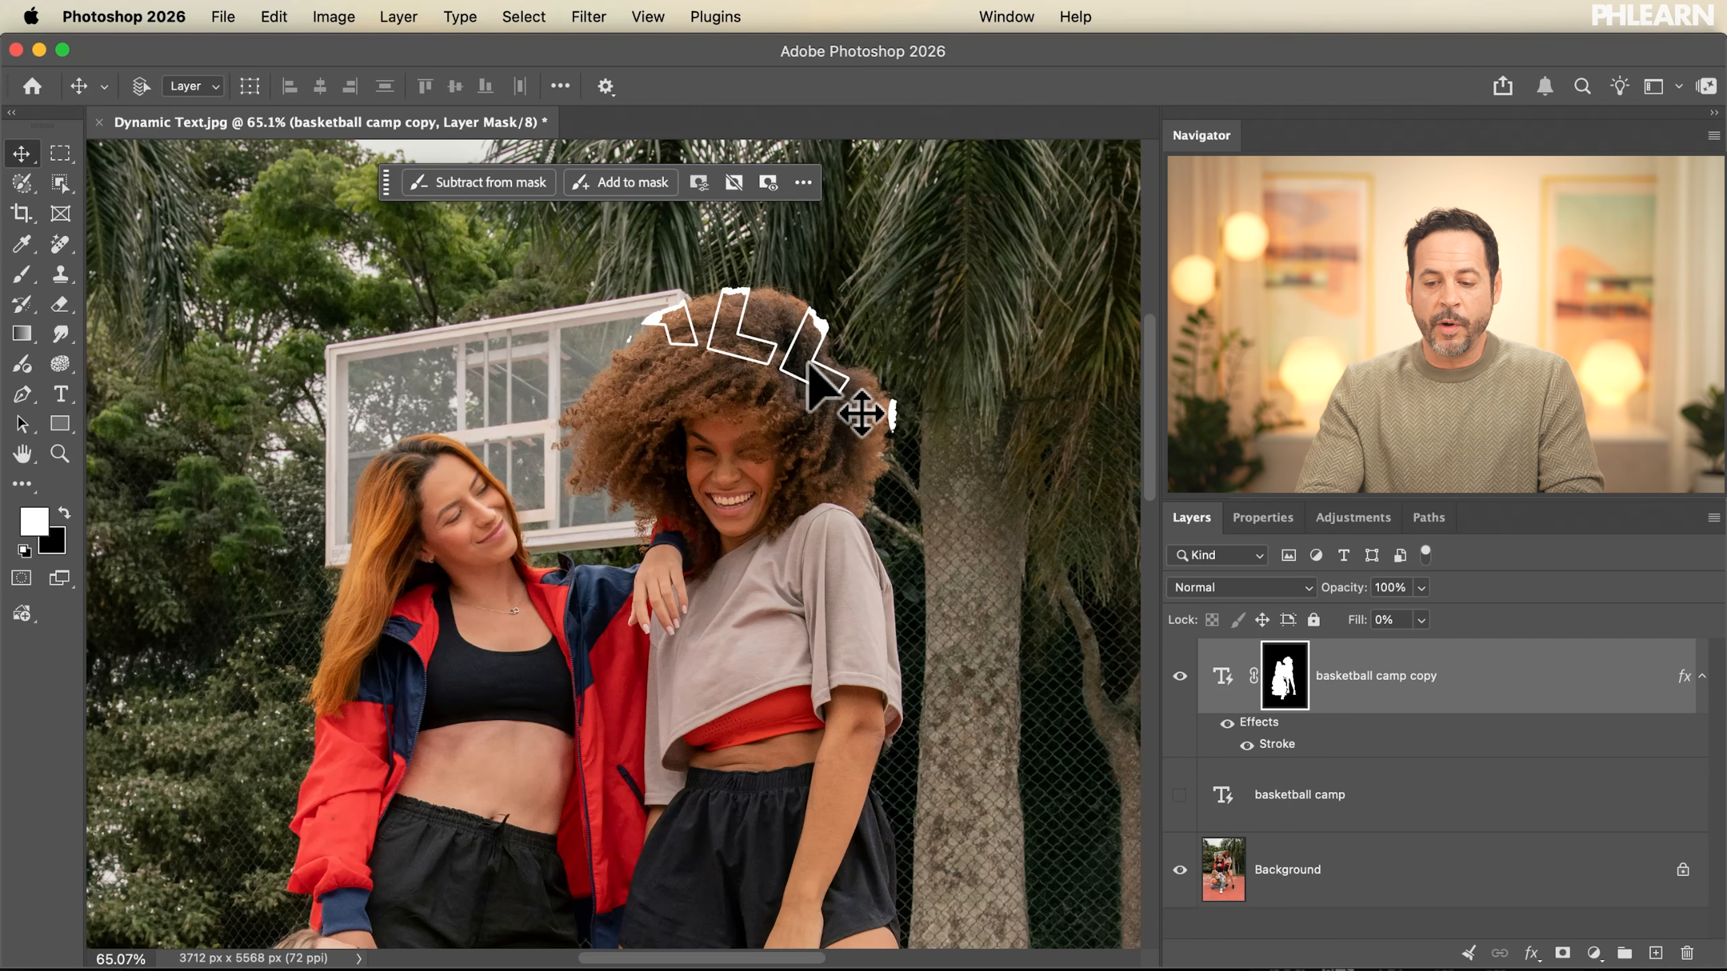
Unlink the layer mask from the outlined text copy and test moving the text inside the mask, undoing the moves.
{"action": "left_click", "coordinate": [1222, 677]}
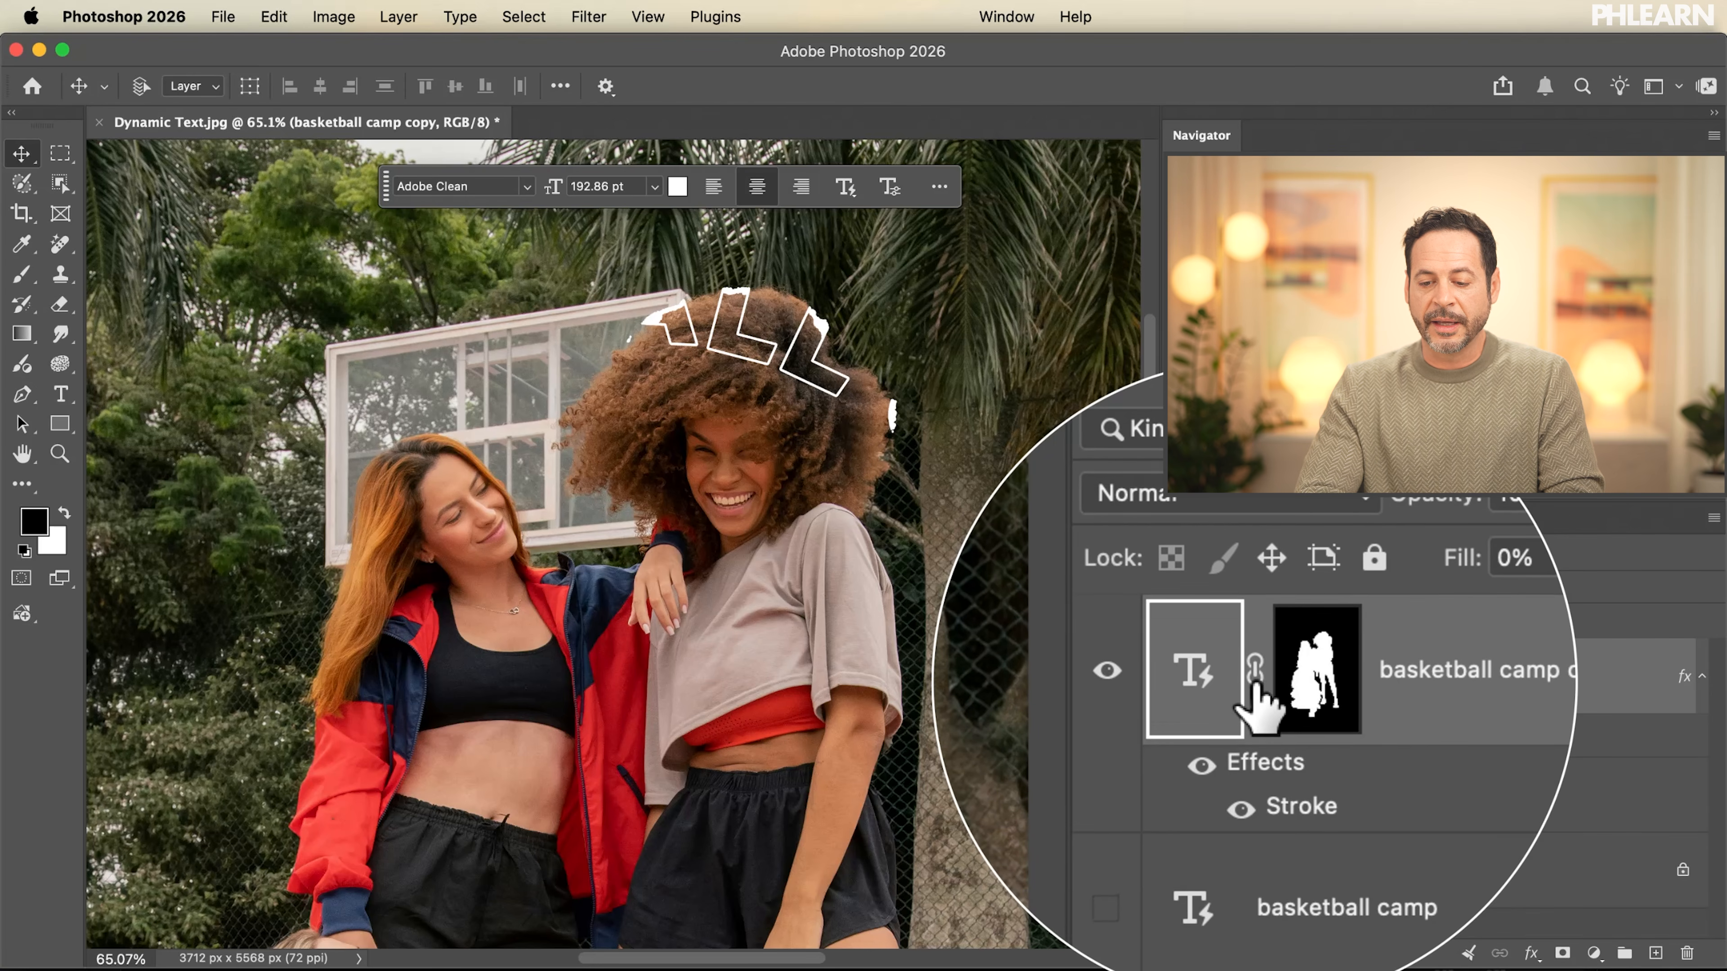
{"action": "left_click_drag", "start_coordinate": [790, 455], "coordinate": [806, 487]}
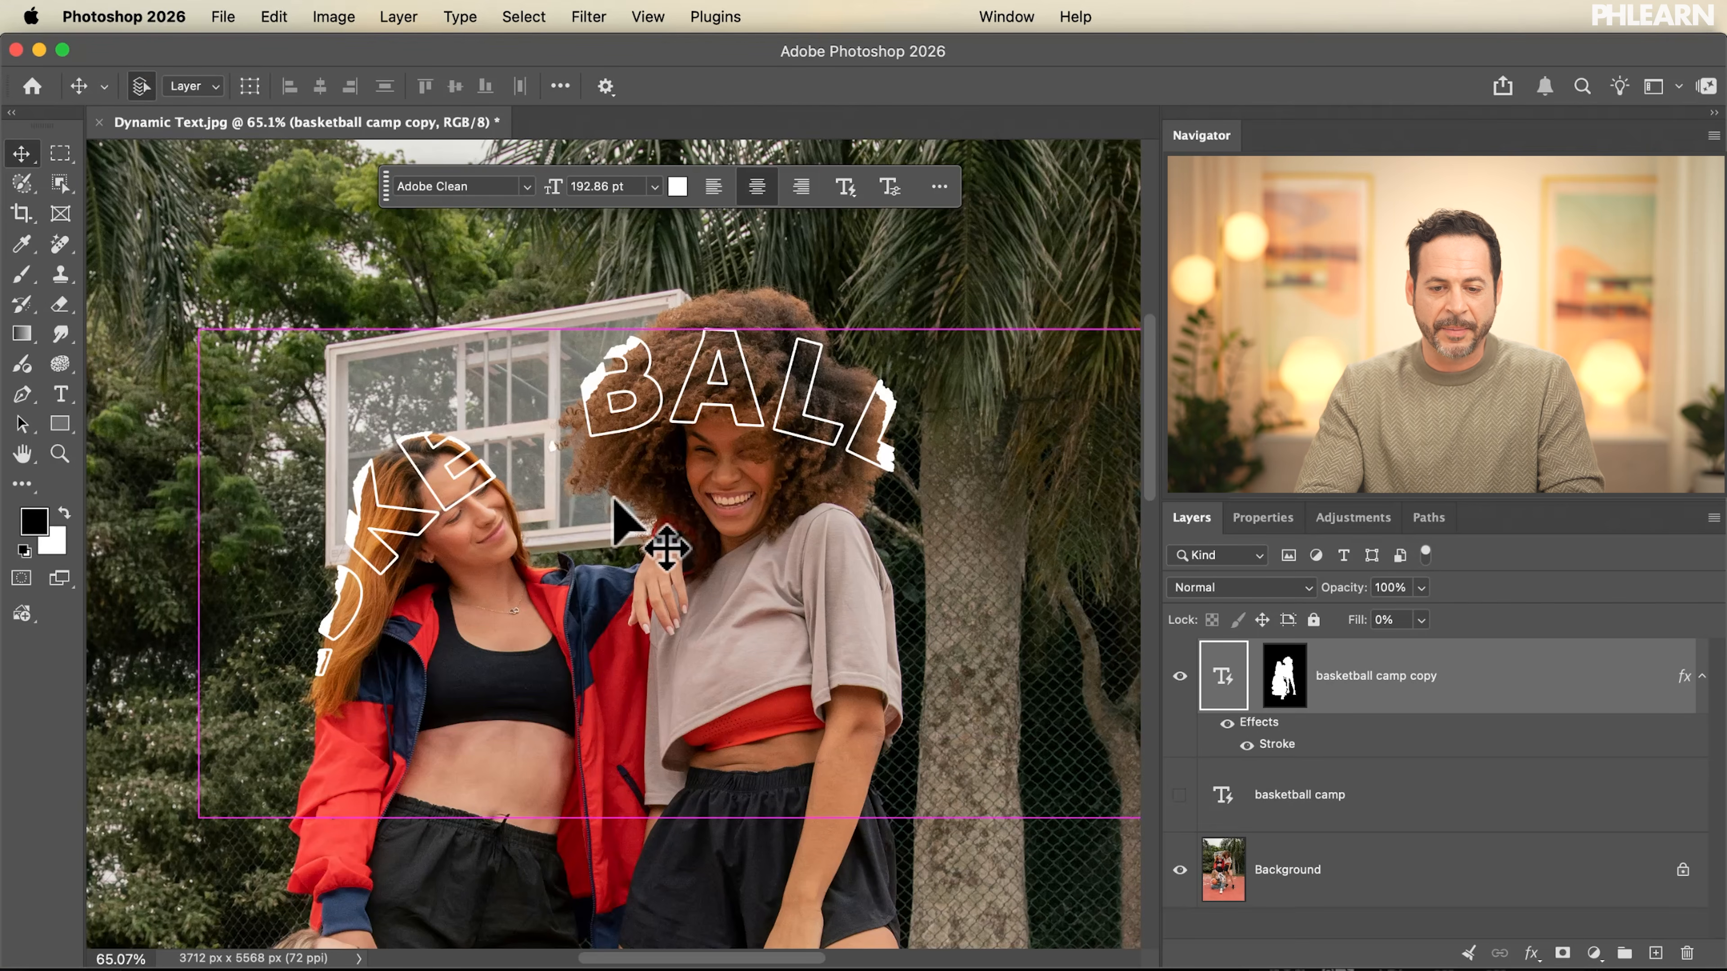
{"action": "left_click_drag", "start_coordinate": [805, 350], "coordinate": [822, 586]}
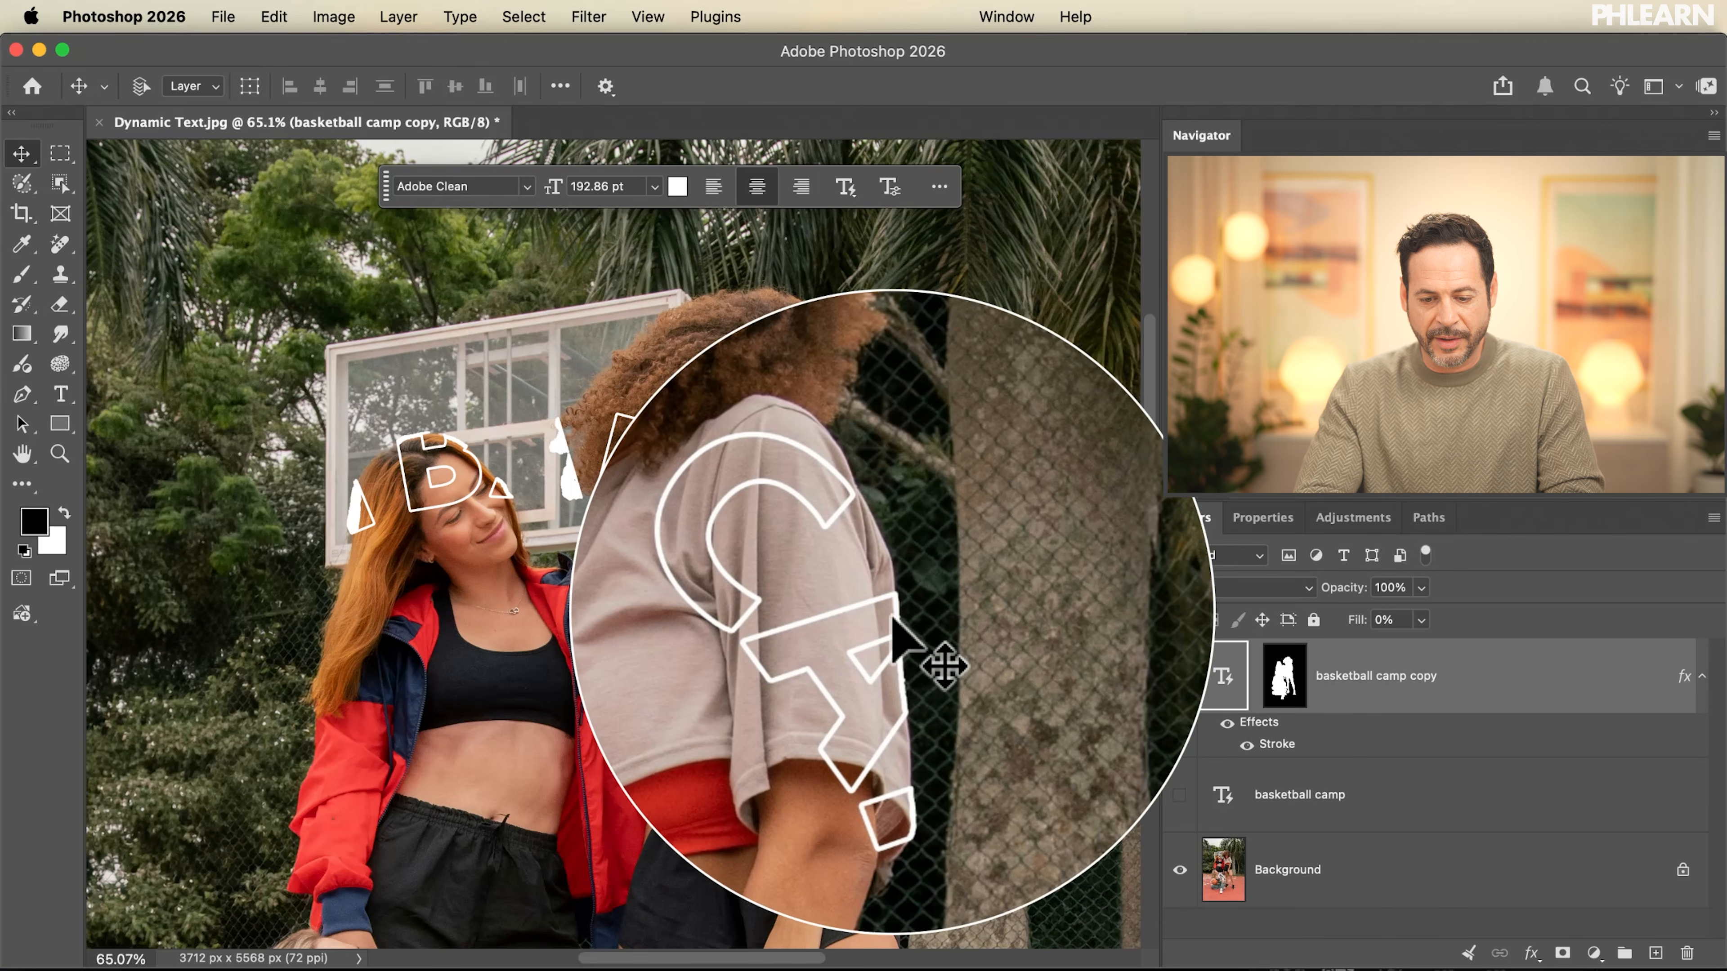
{"action": "left_click_drag", "start_coordinate": [816, 455], "coordinate": [796, 401]}
{"action": "key", "text": "super+z"}
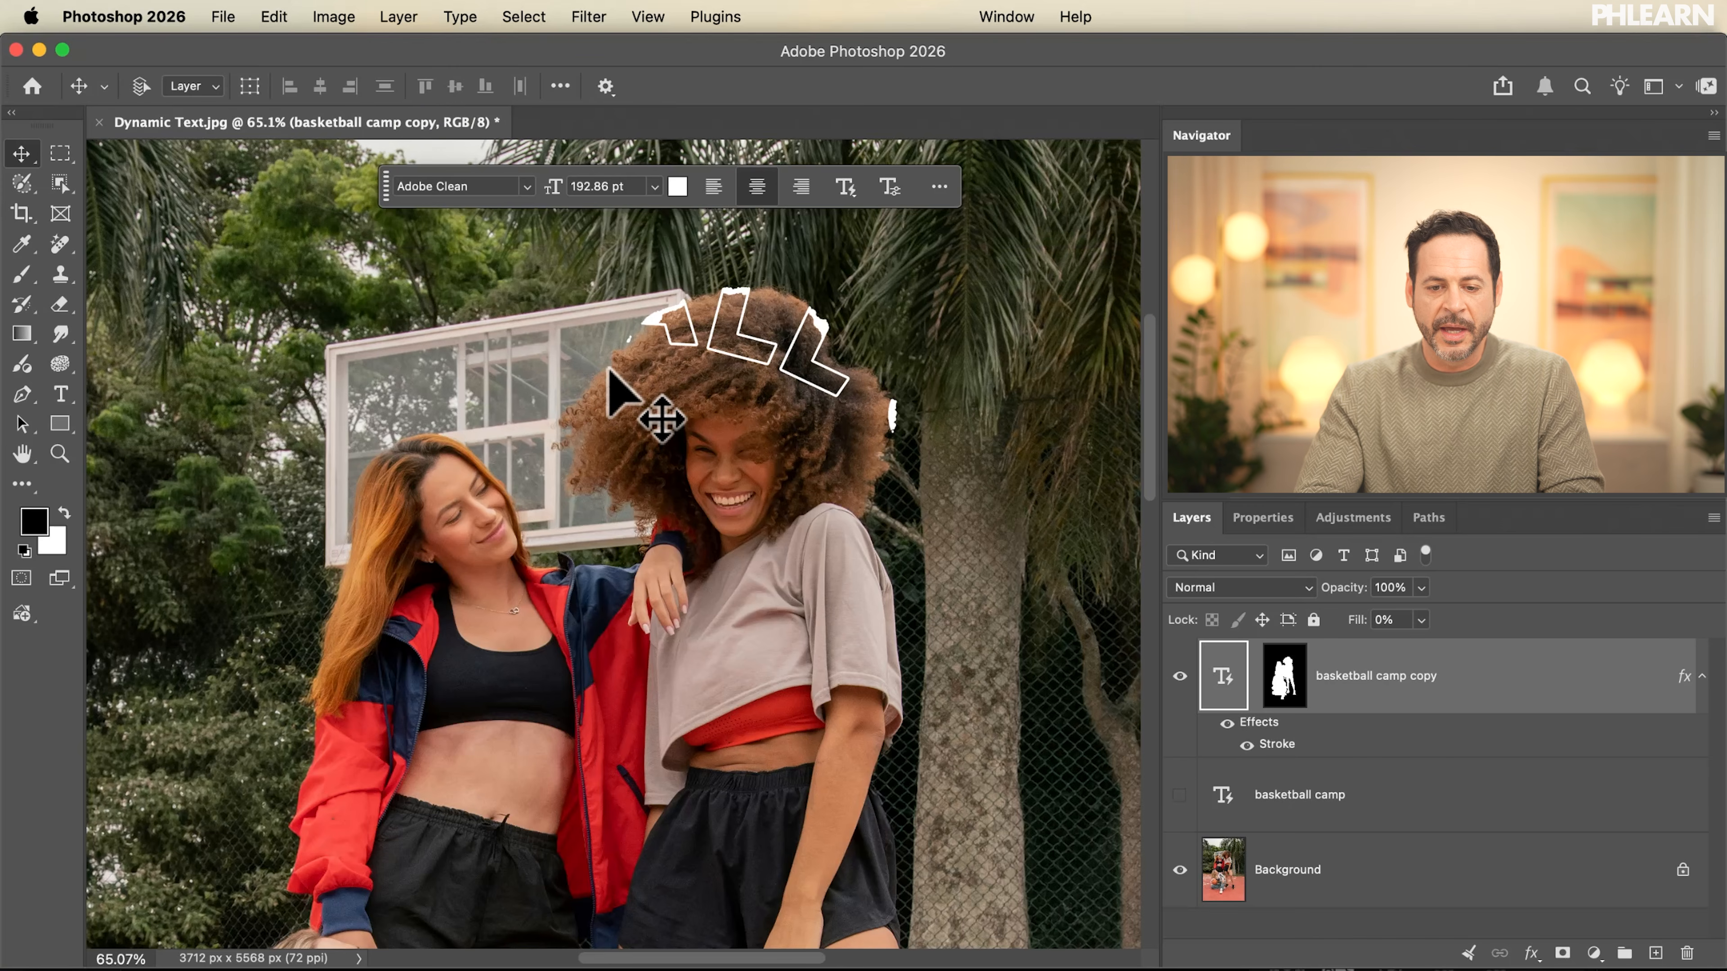
Enable Layer Mask Hides Effects in the outlined text copy's blending options and apply the layer style.
{"action": "double_click", "coordinate": [1509, 687]}
{"action": "left_click_drag", "start_coordinate": [755, 180], "coordinate": [475, 192]}
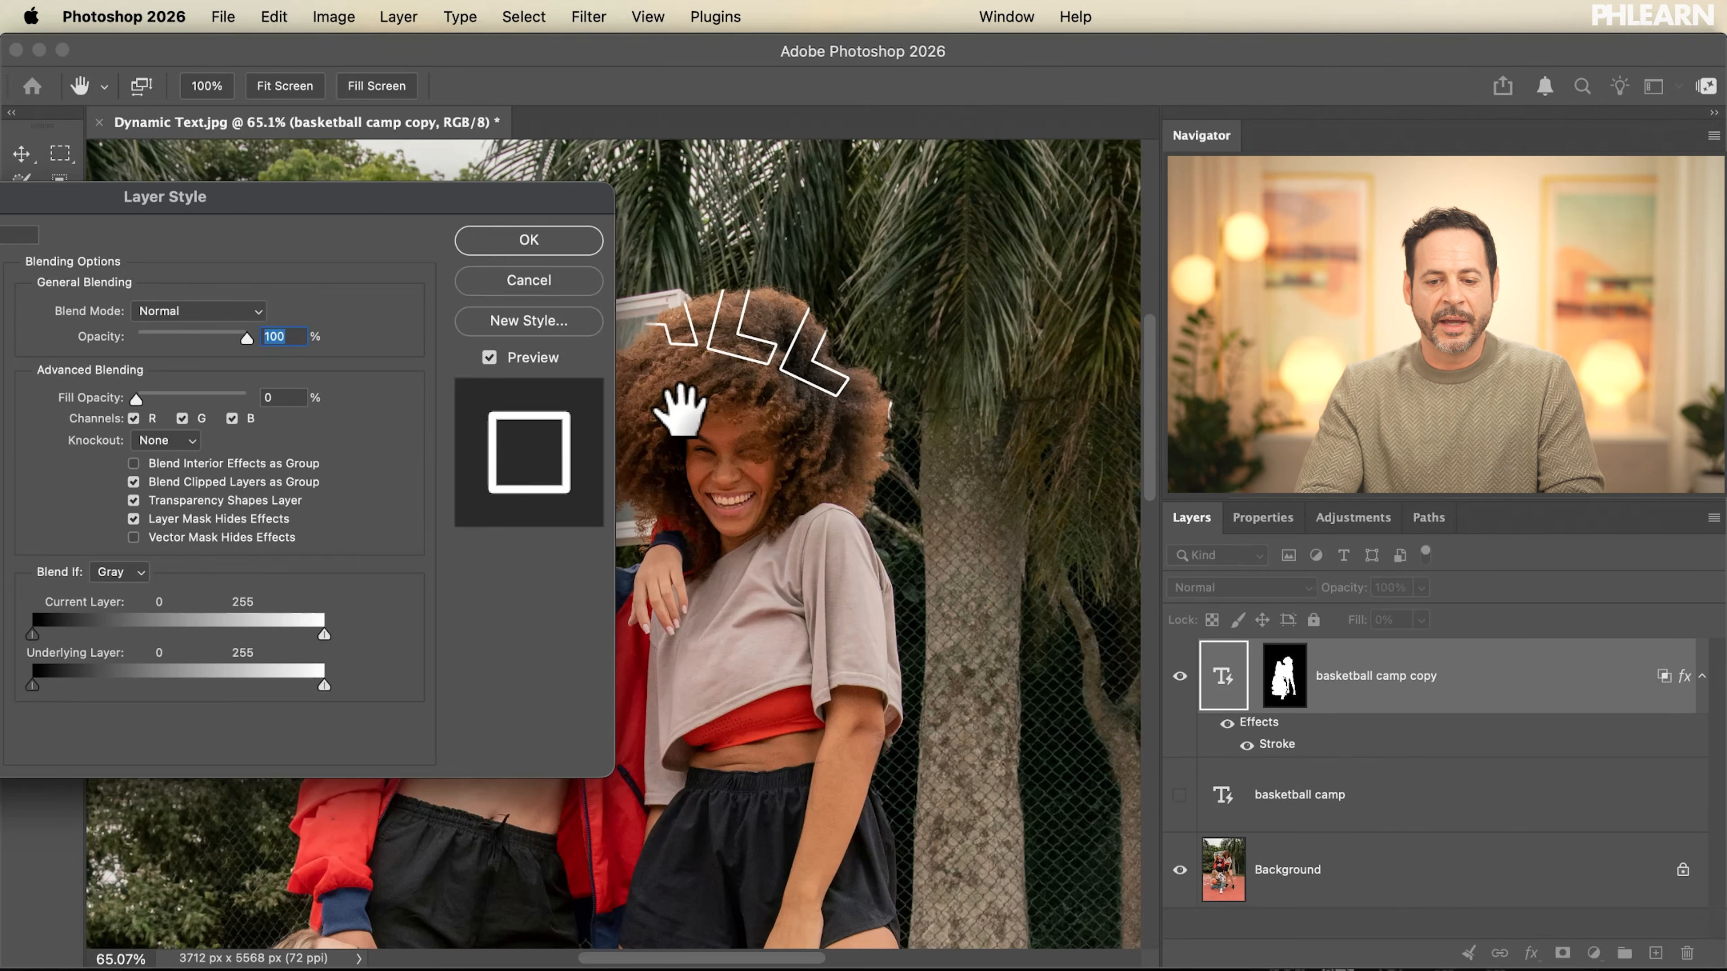
{"action": "left_click", "coordinate": [521, 245]}
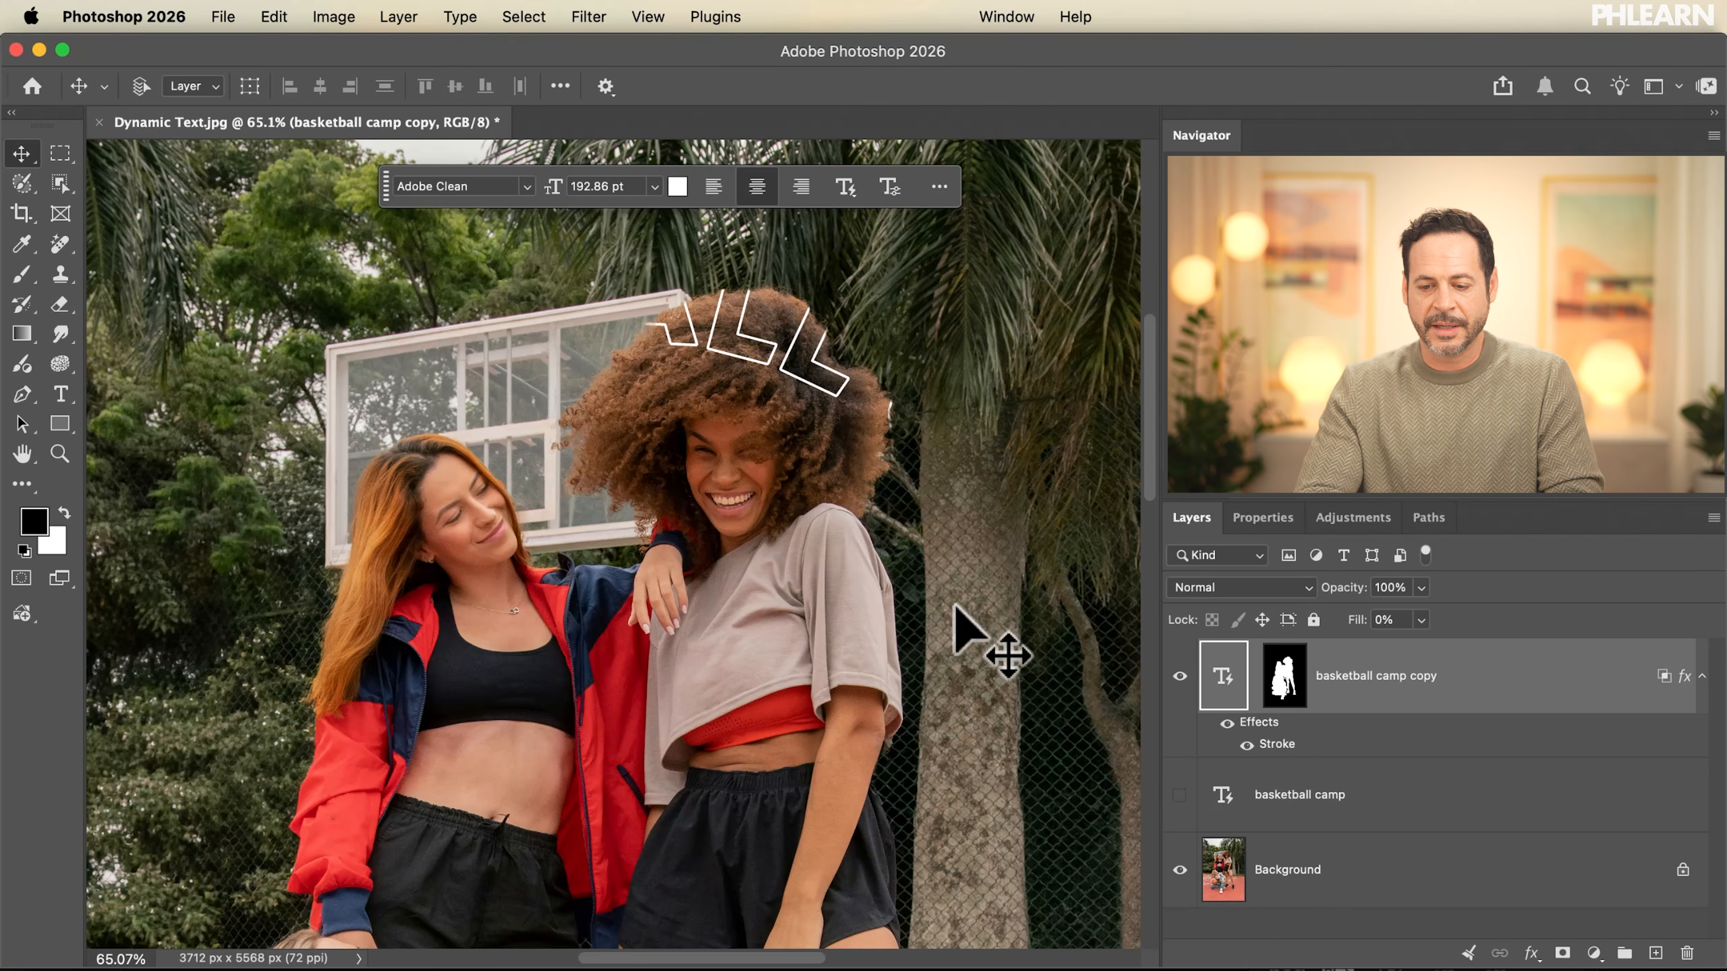
Switch the text copy's Layer Mask Hides Effects option off and back on to compare the stroke's edges along the mask.
{"action": "left_click_drag", "start_coordinate": [713, 501], "coordinate": [644, 526]}
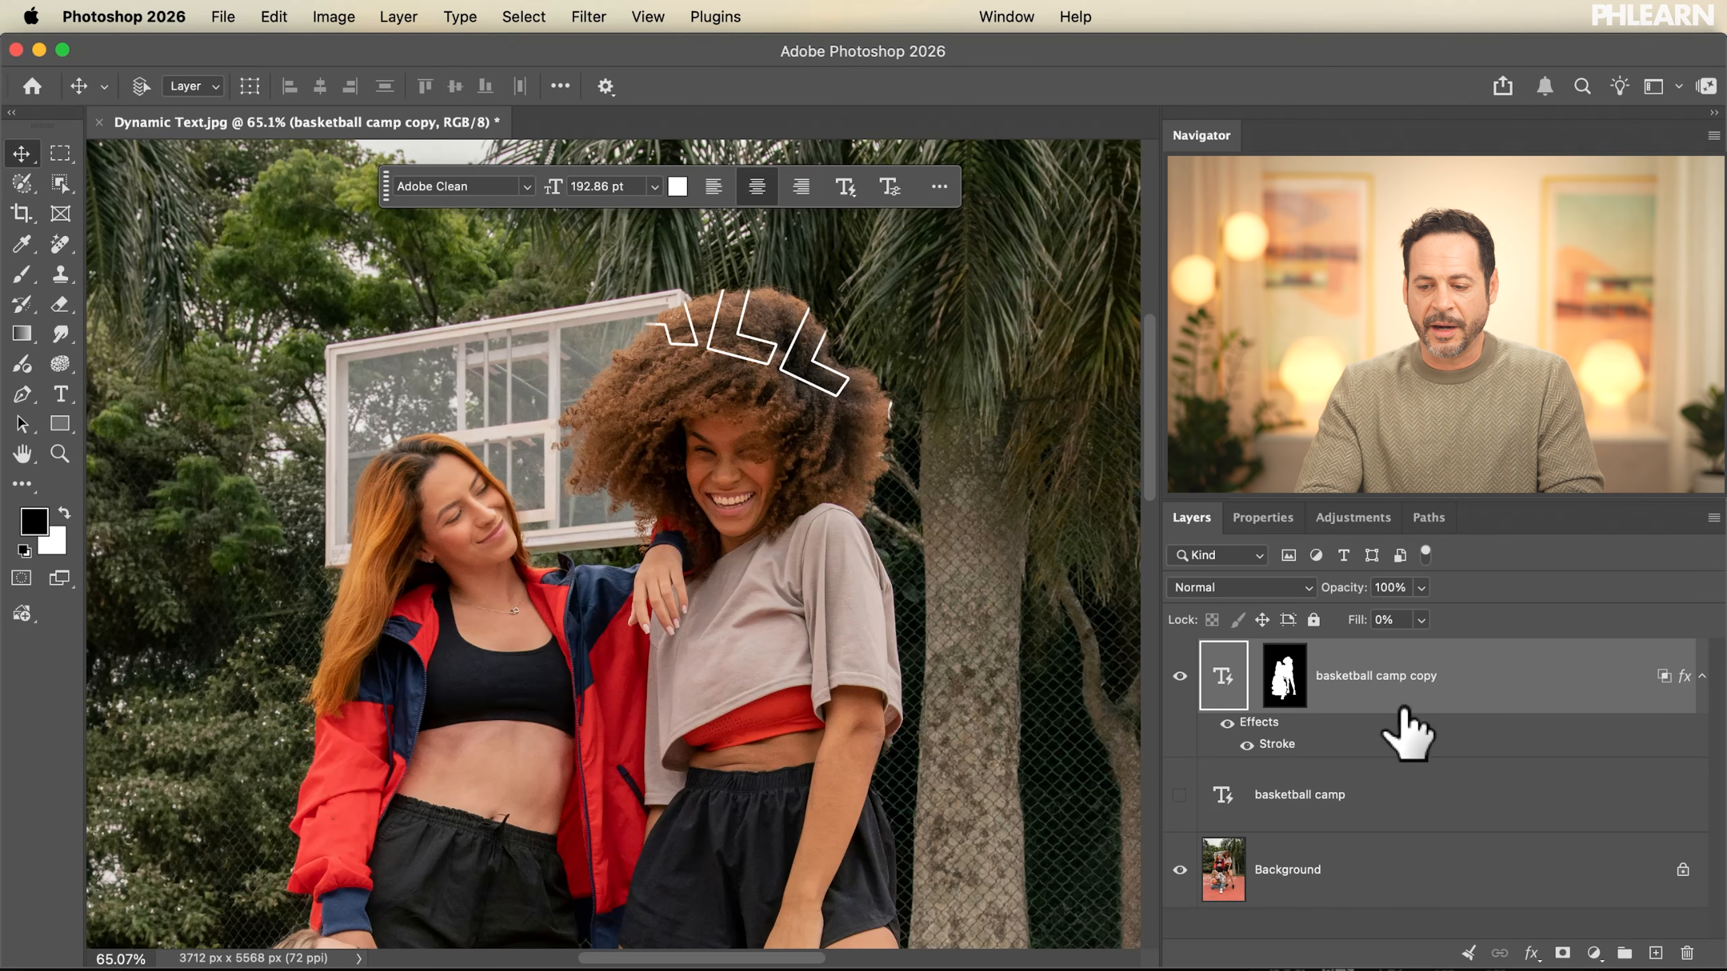
{"action": "double_click", "coordinate": [1502, 690]}
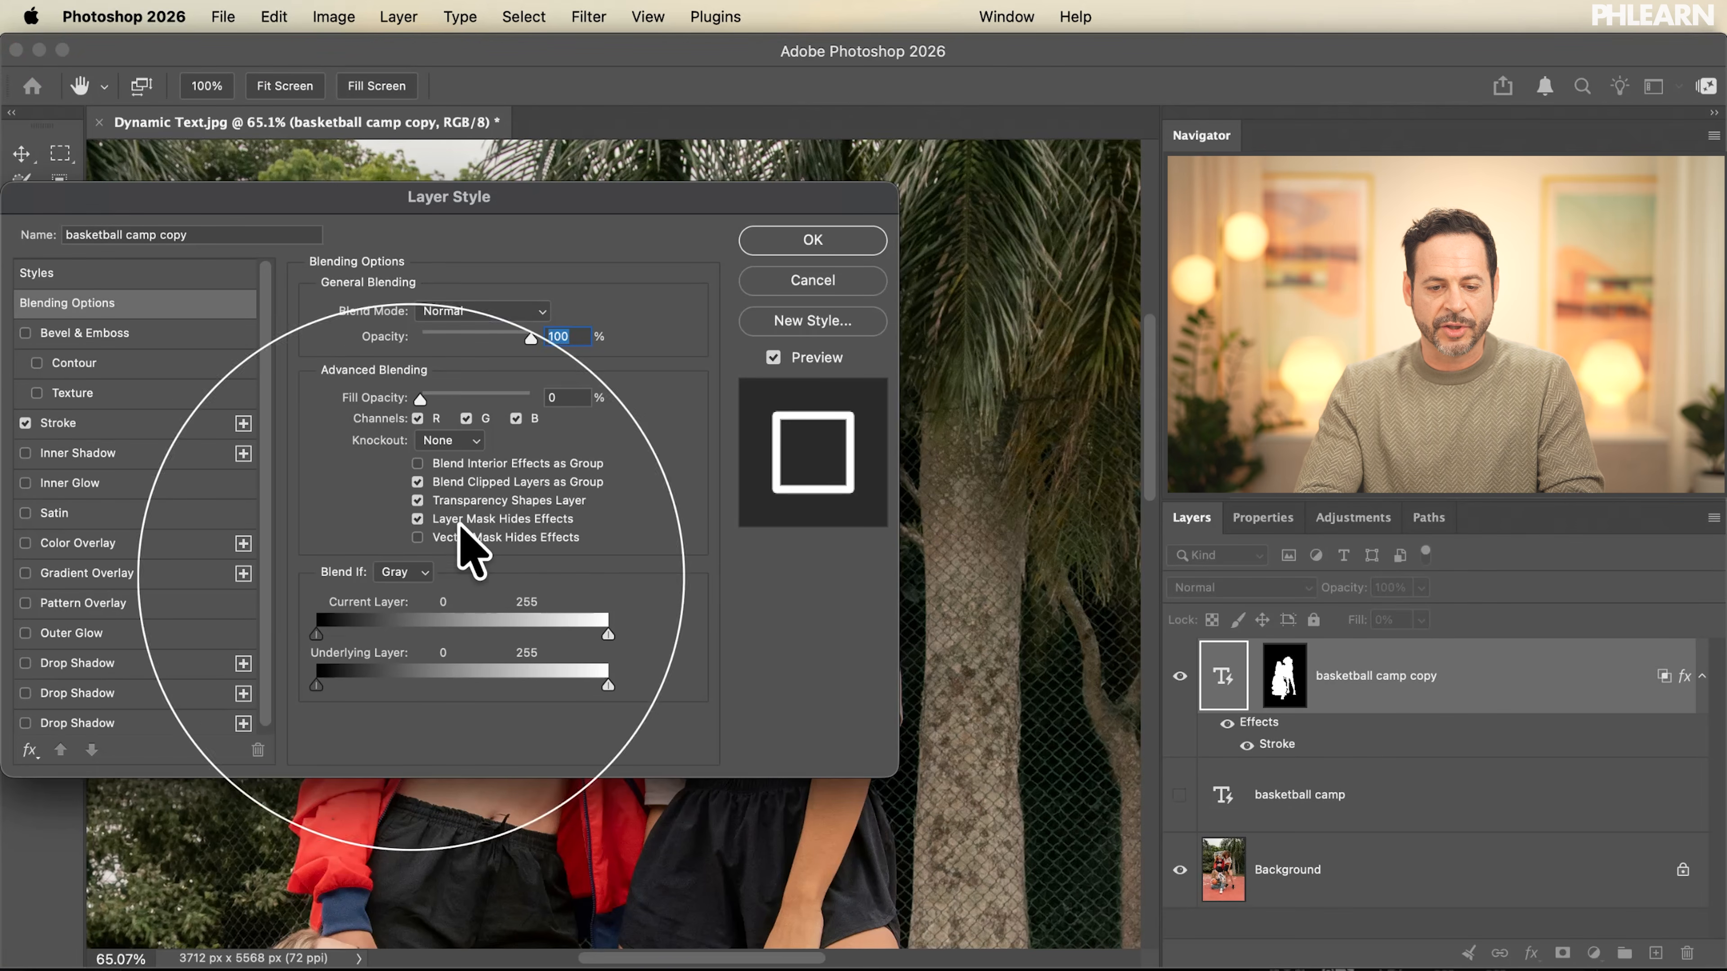
{"action": "left_click_drag", "start_coordinate": [637, 194], "coordinate": [349, 189]}
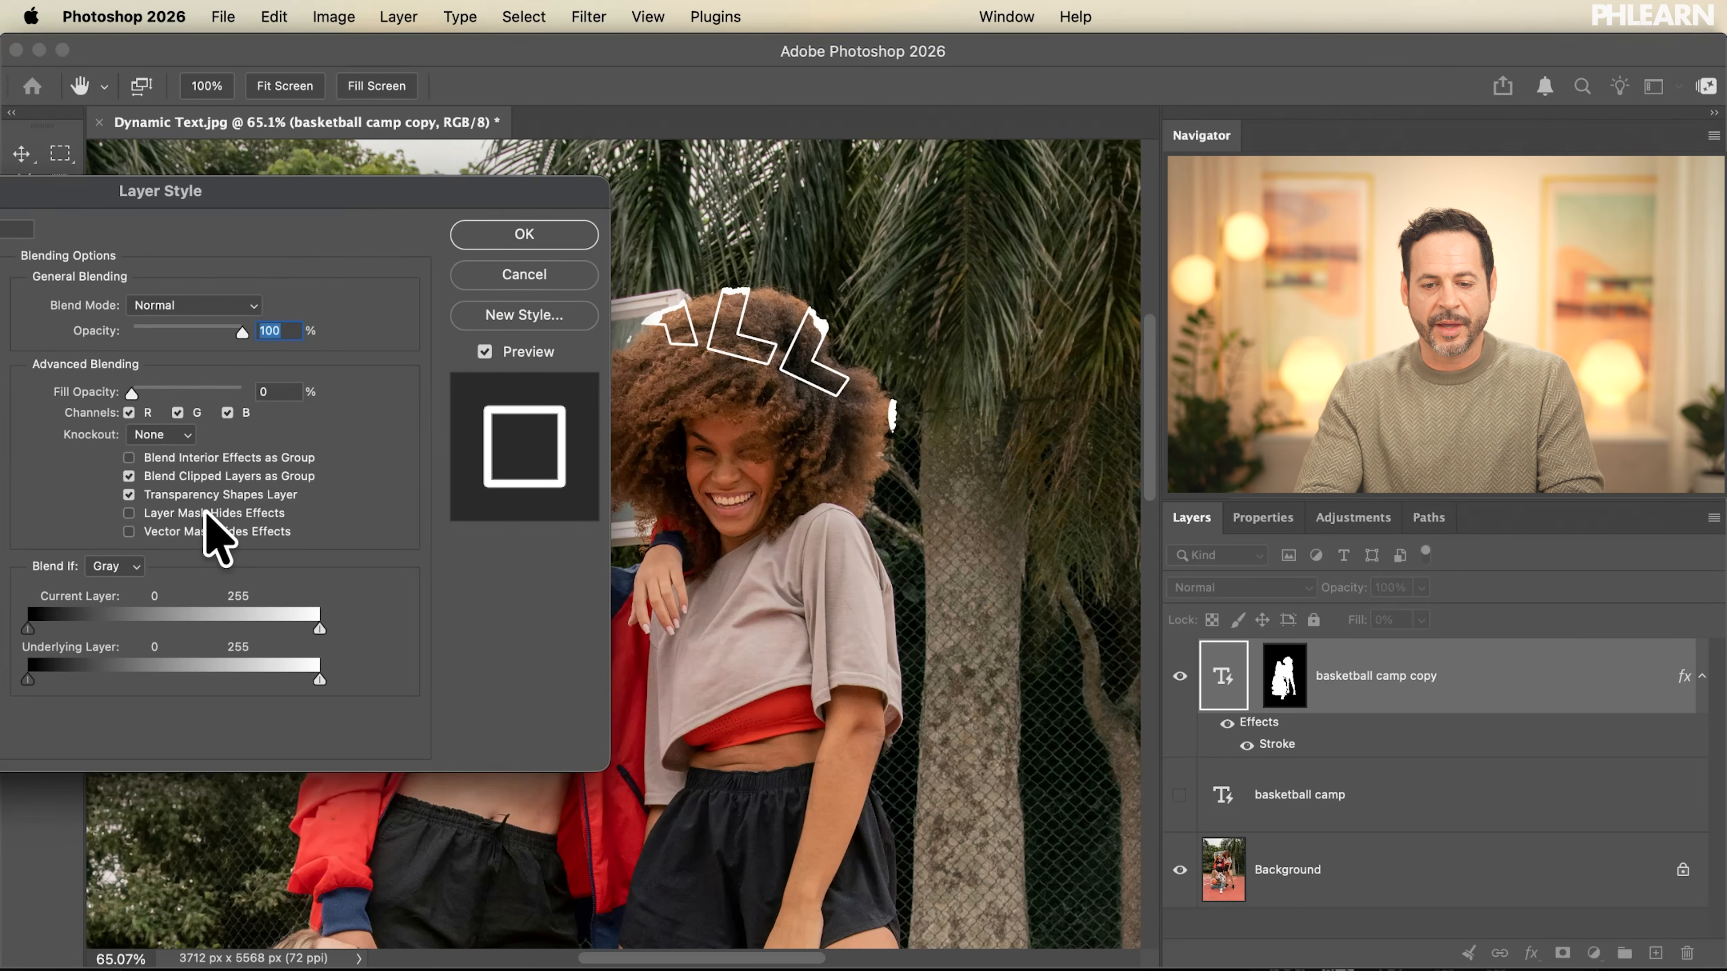
{"action": "left_click_drag", "start_coordinate": [864, 442], "coordinate": [879, 455]}
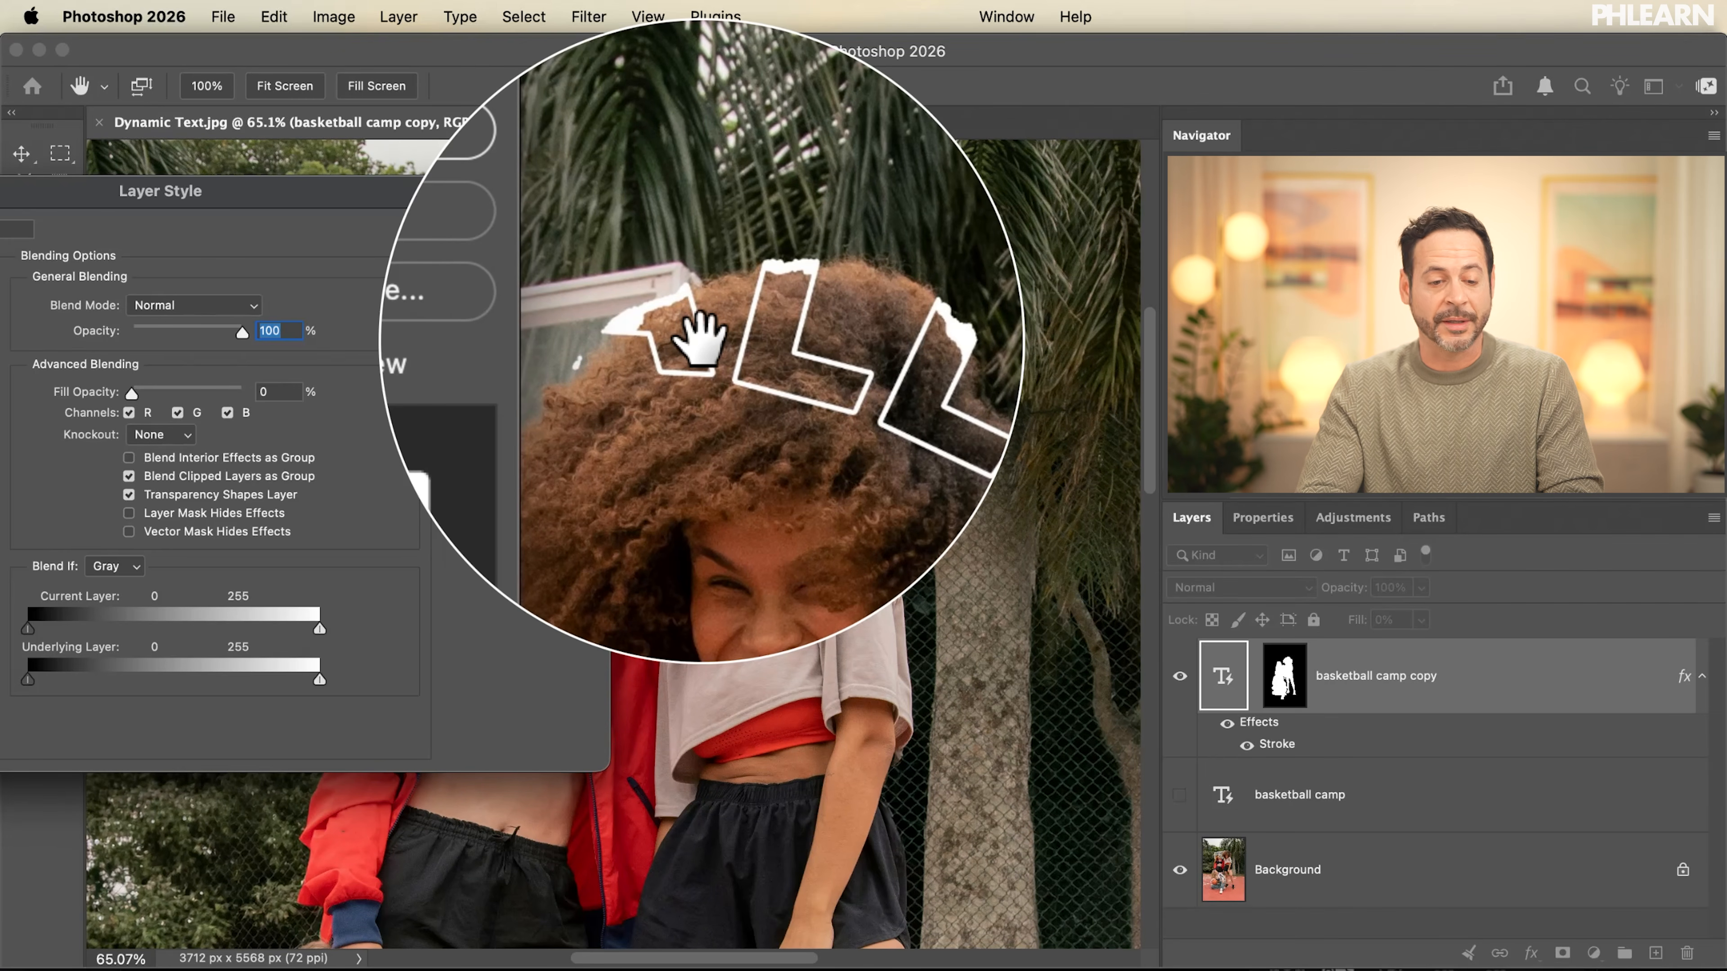
{"action": "left_click", "coordinate": [199, 508]}
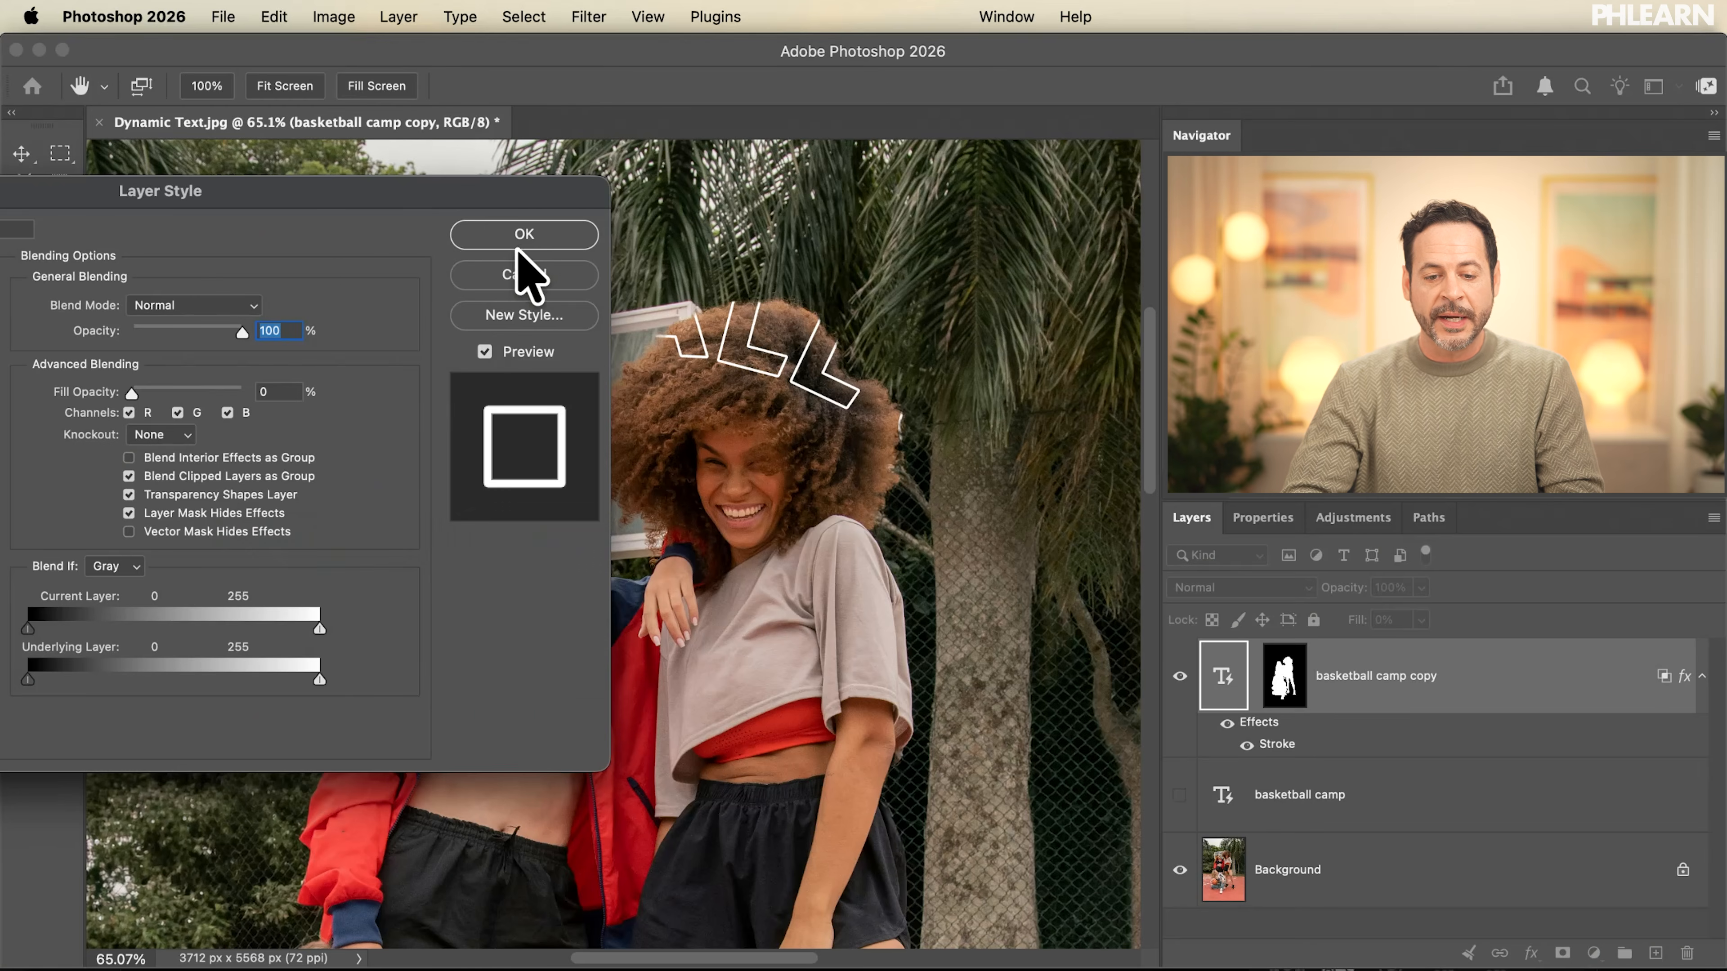
{"action": "left_click", "coordinate": [520, 238]}
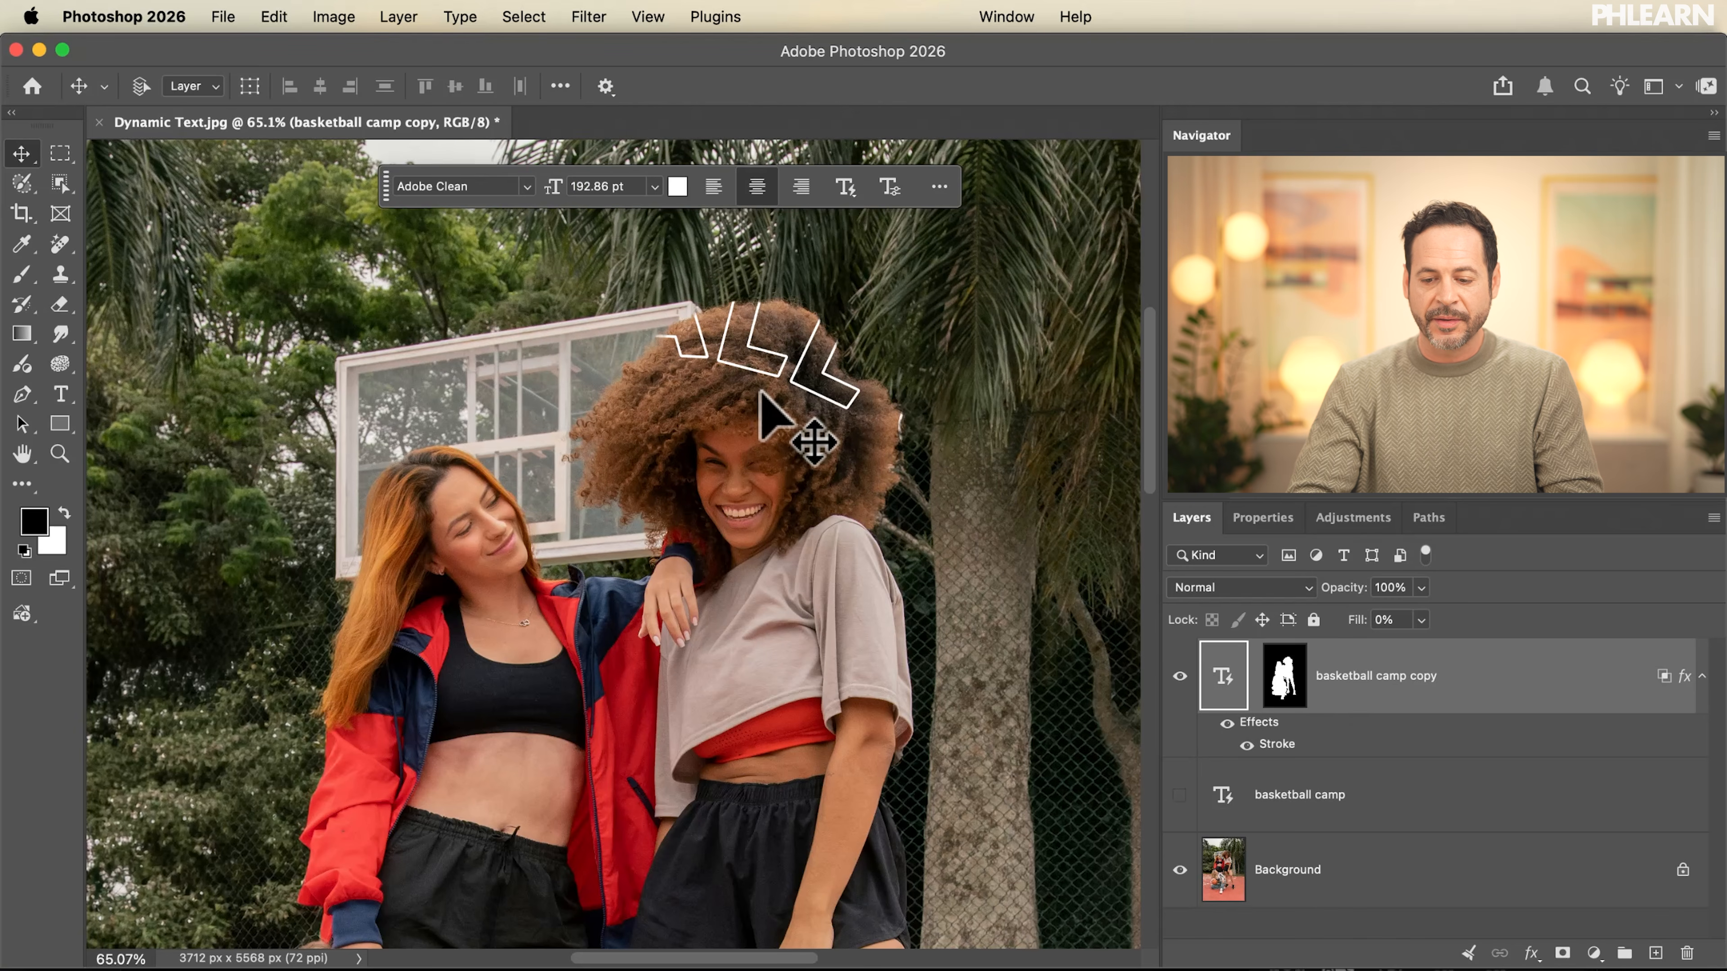
Show the solid text instead of the outlined copy, and select the Background's subject for use on the basketball camp layer.
{"action": "left_click", "coordinate": [1180, 676]}
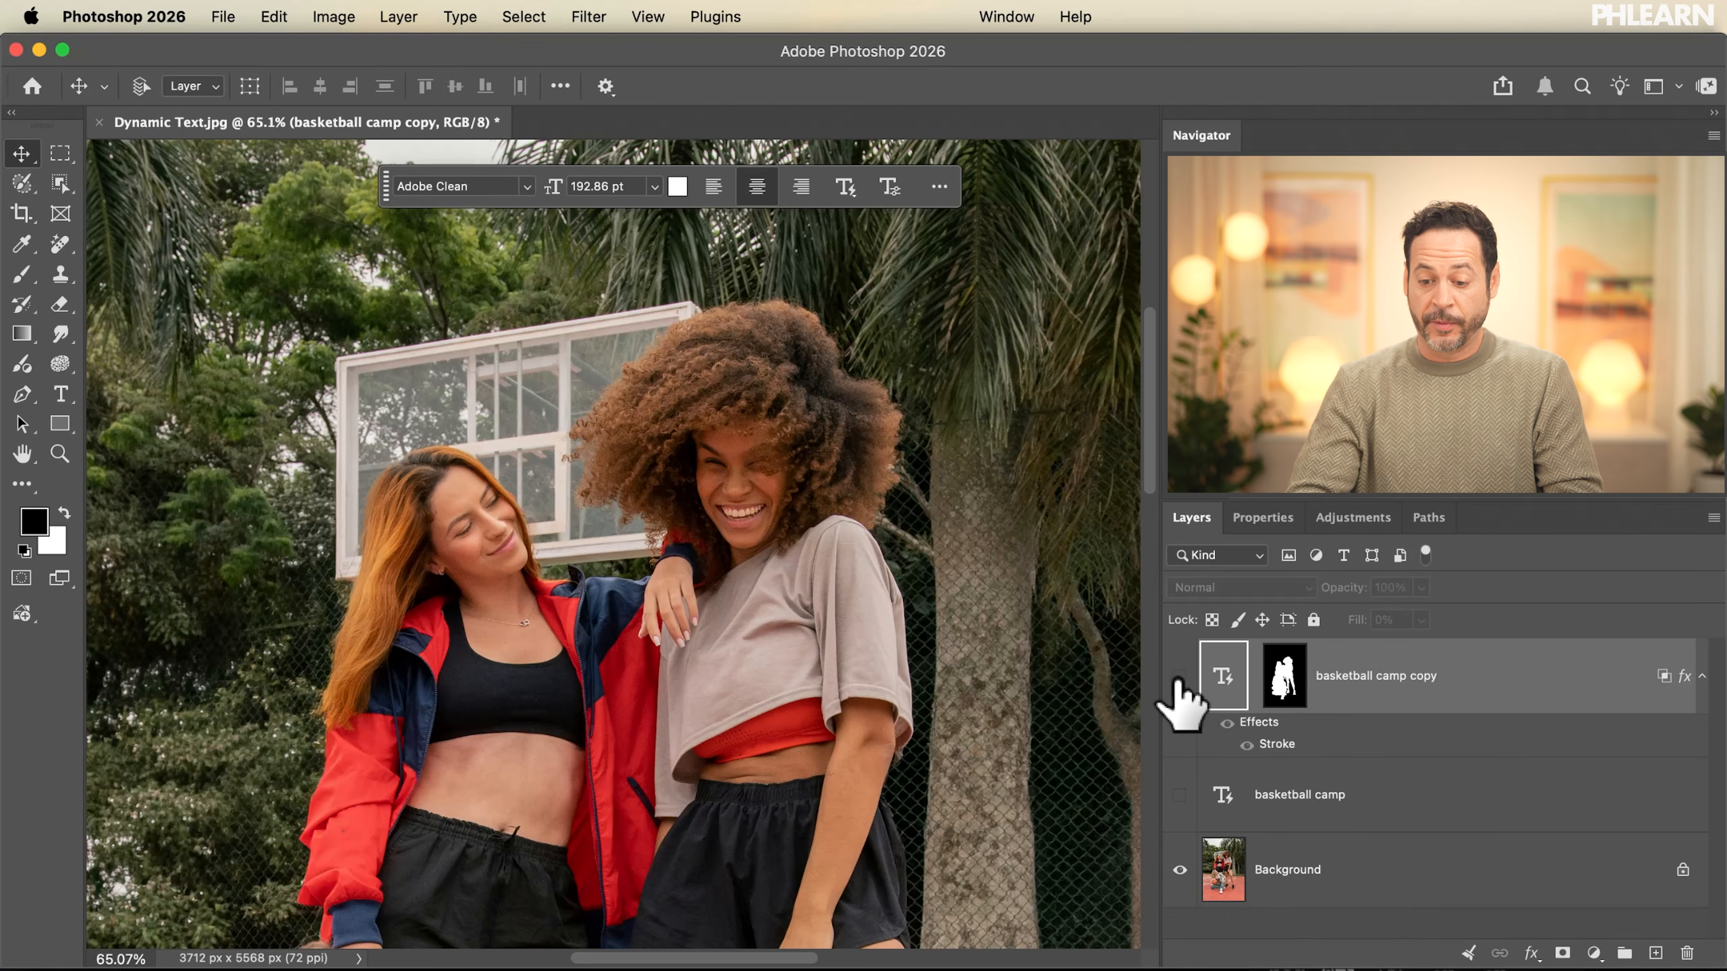
{"action": "left_click", "coordinate": [1179, 794]}
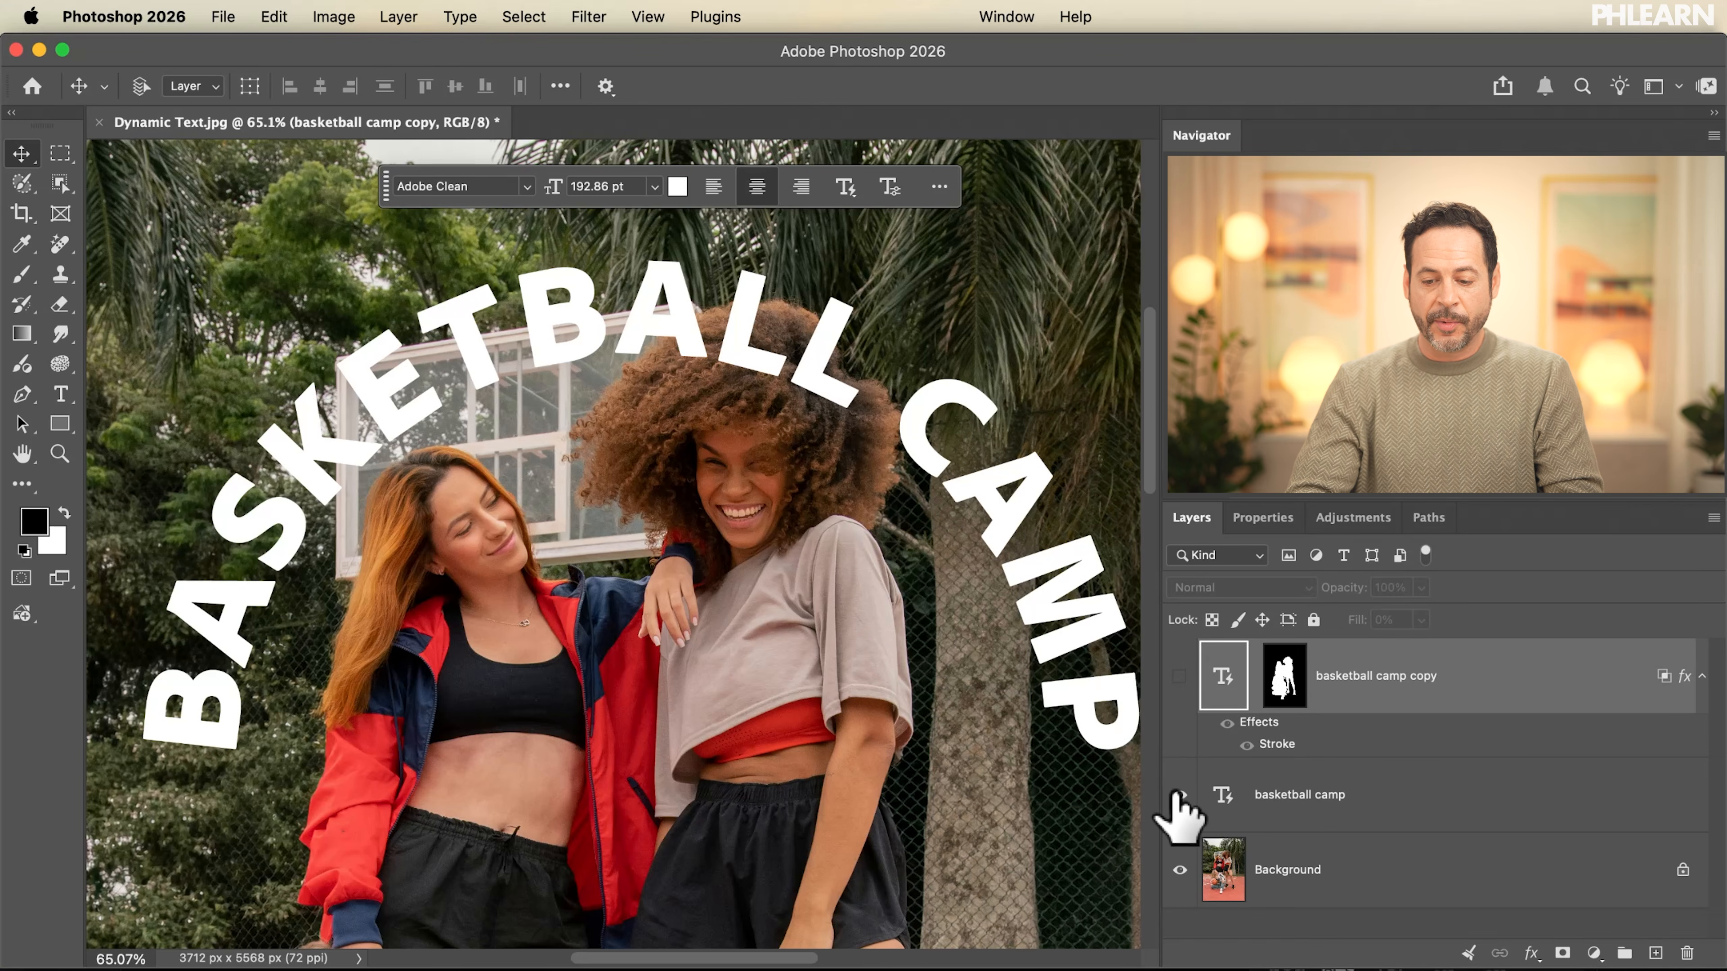
{"action": "left_click", "coordinate": [1263, 804]}
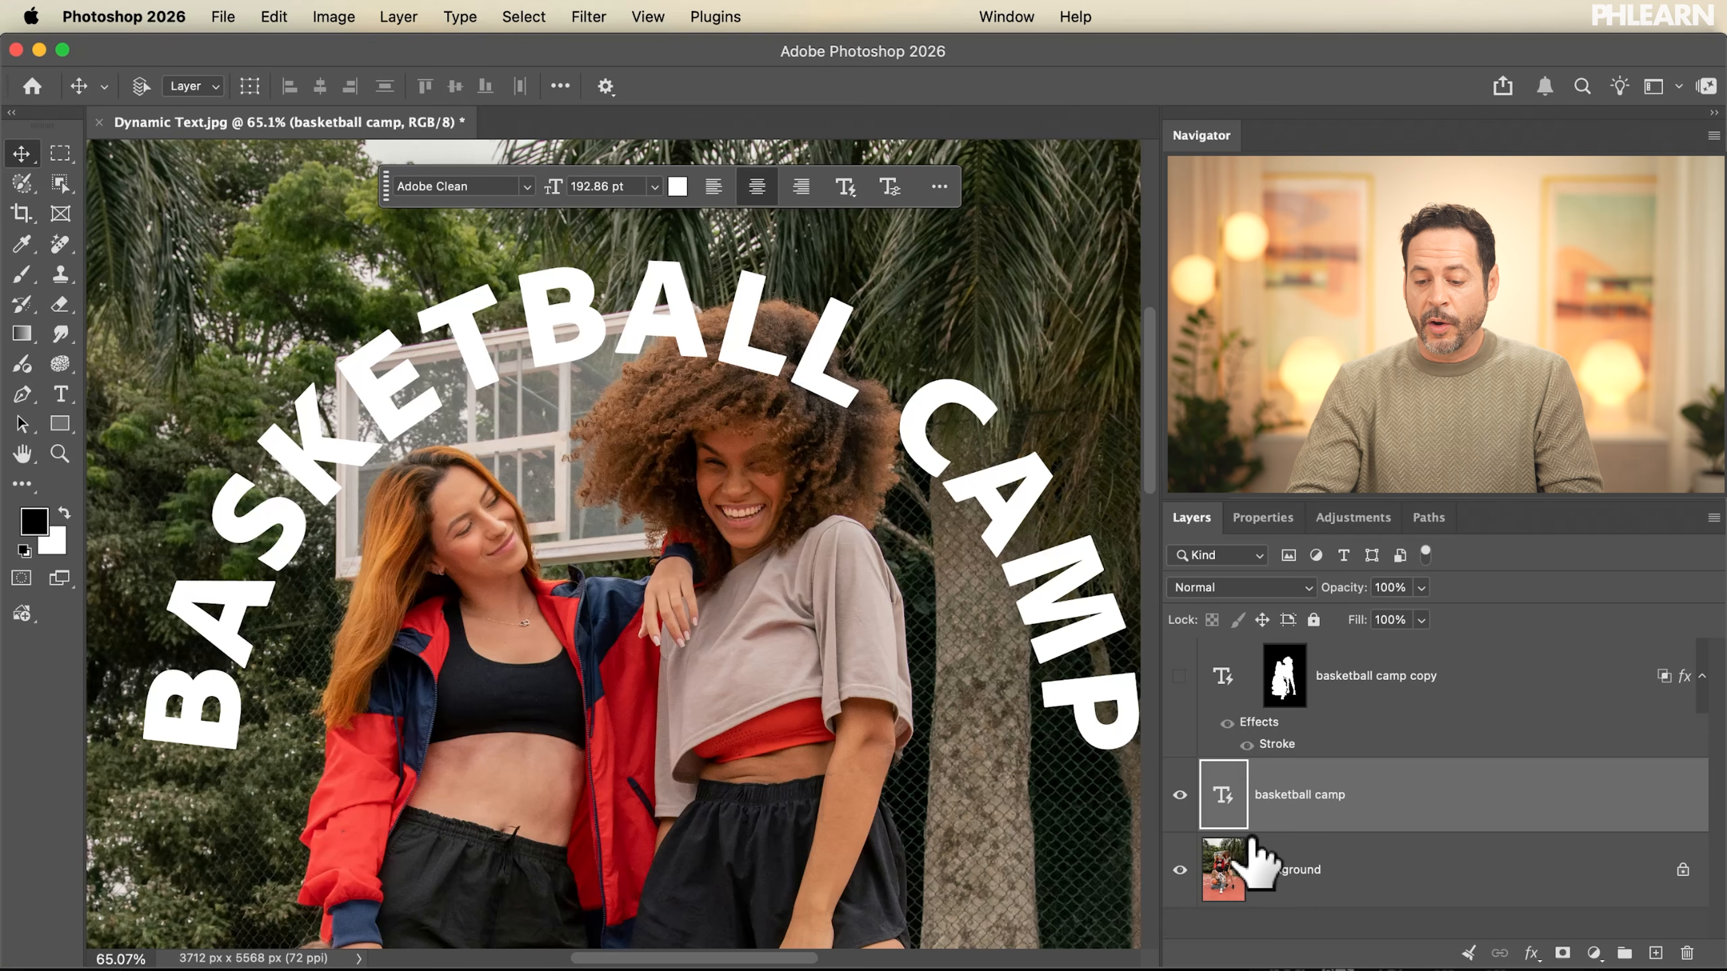
{"action": "left_click", "coordinate": [1292, 874]}
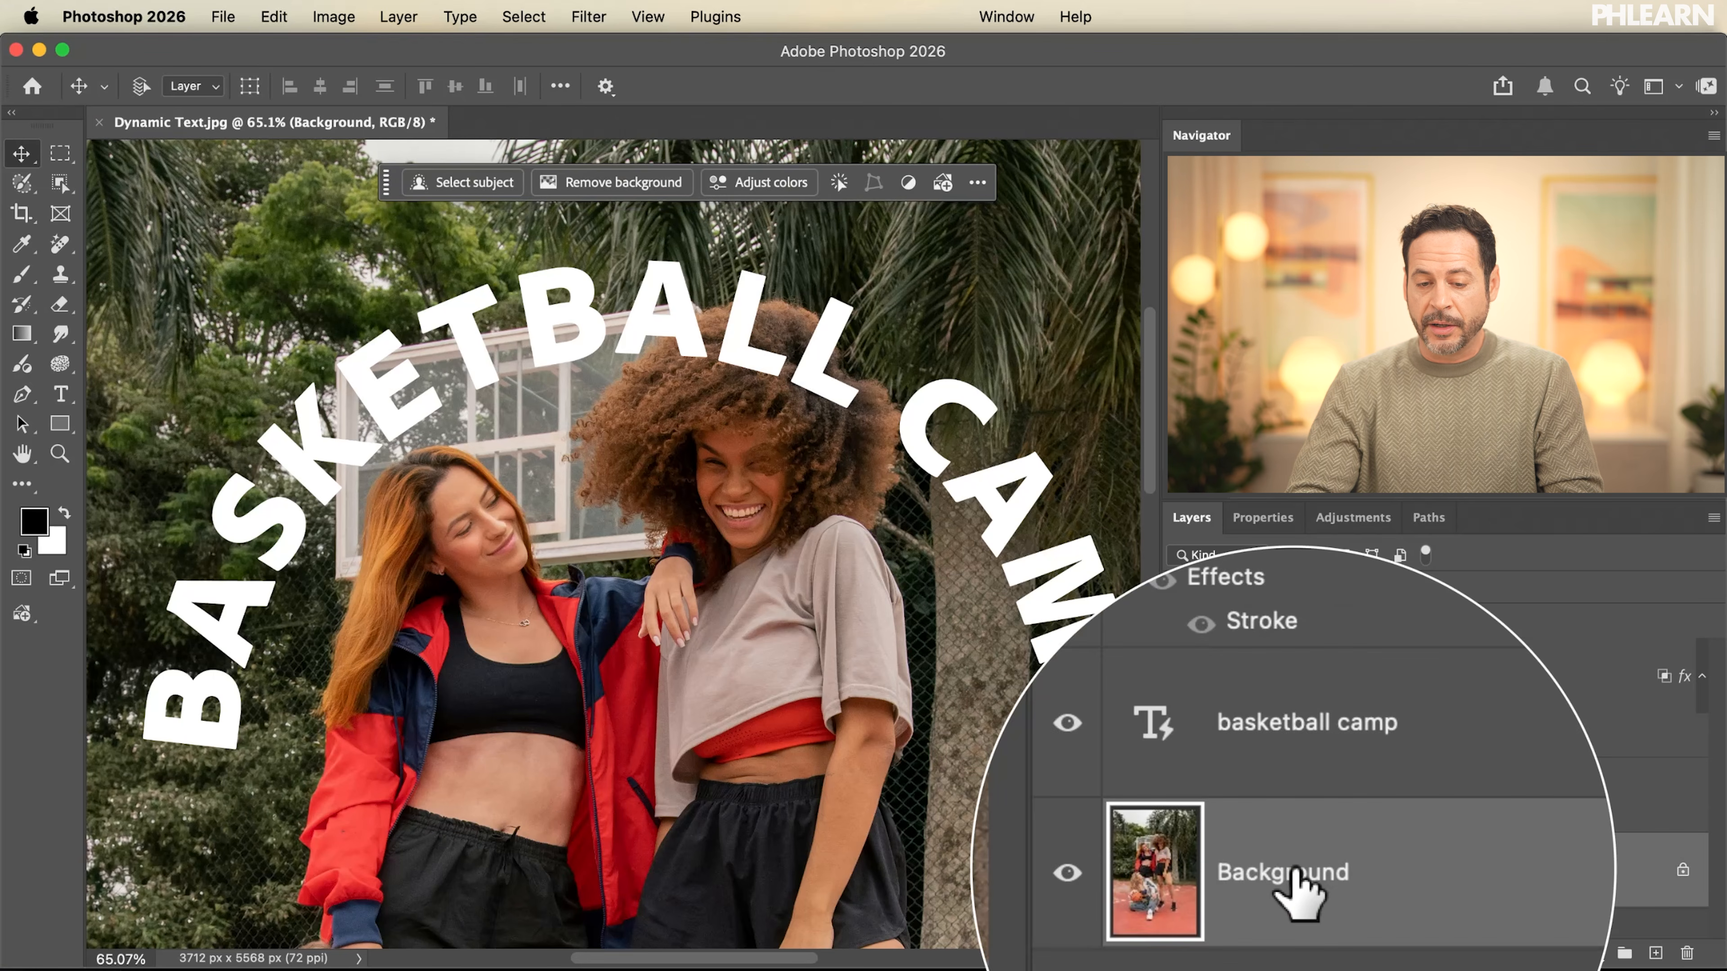
{"action": "left_click", "coordinate": [480, 182]}
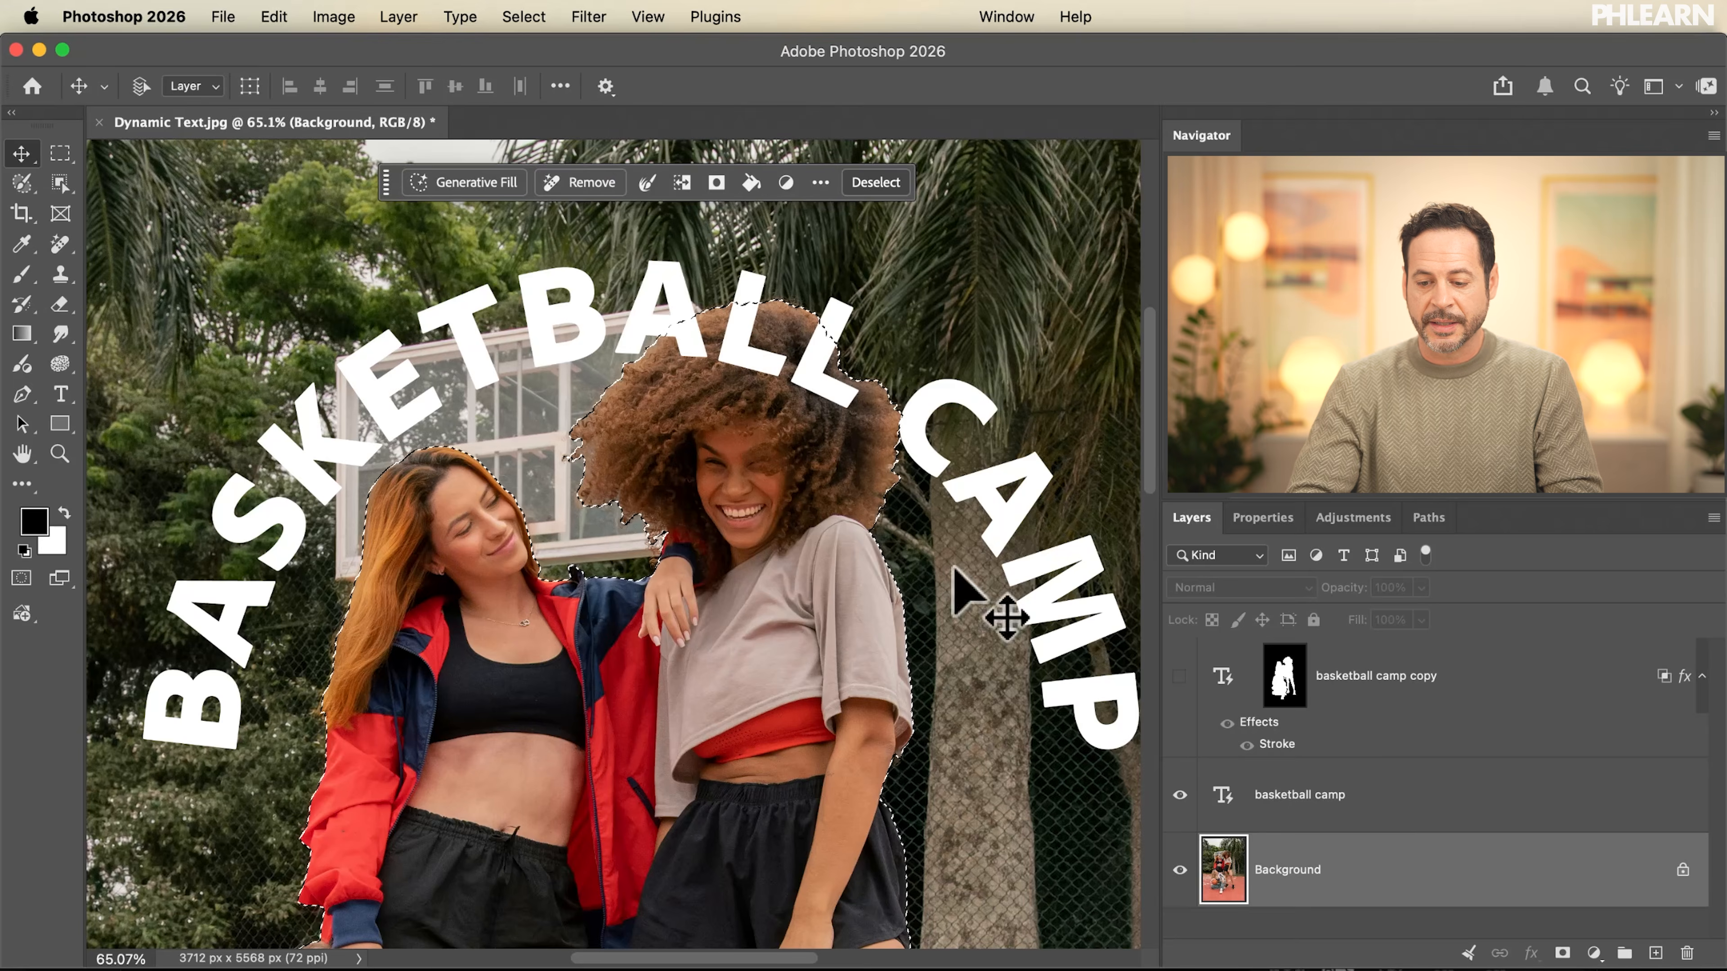
{"action": "left_click", "coordinate": [1409, 809]}
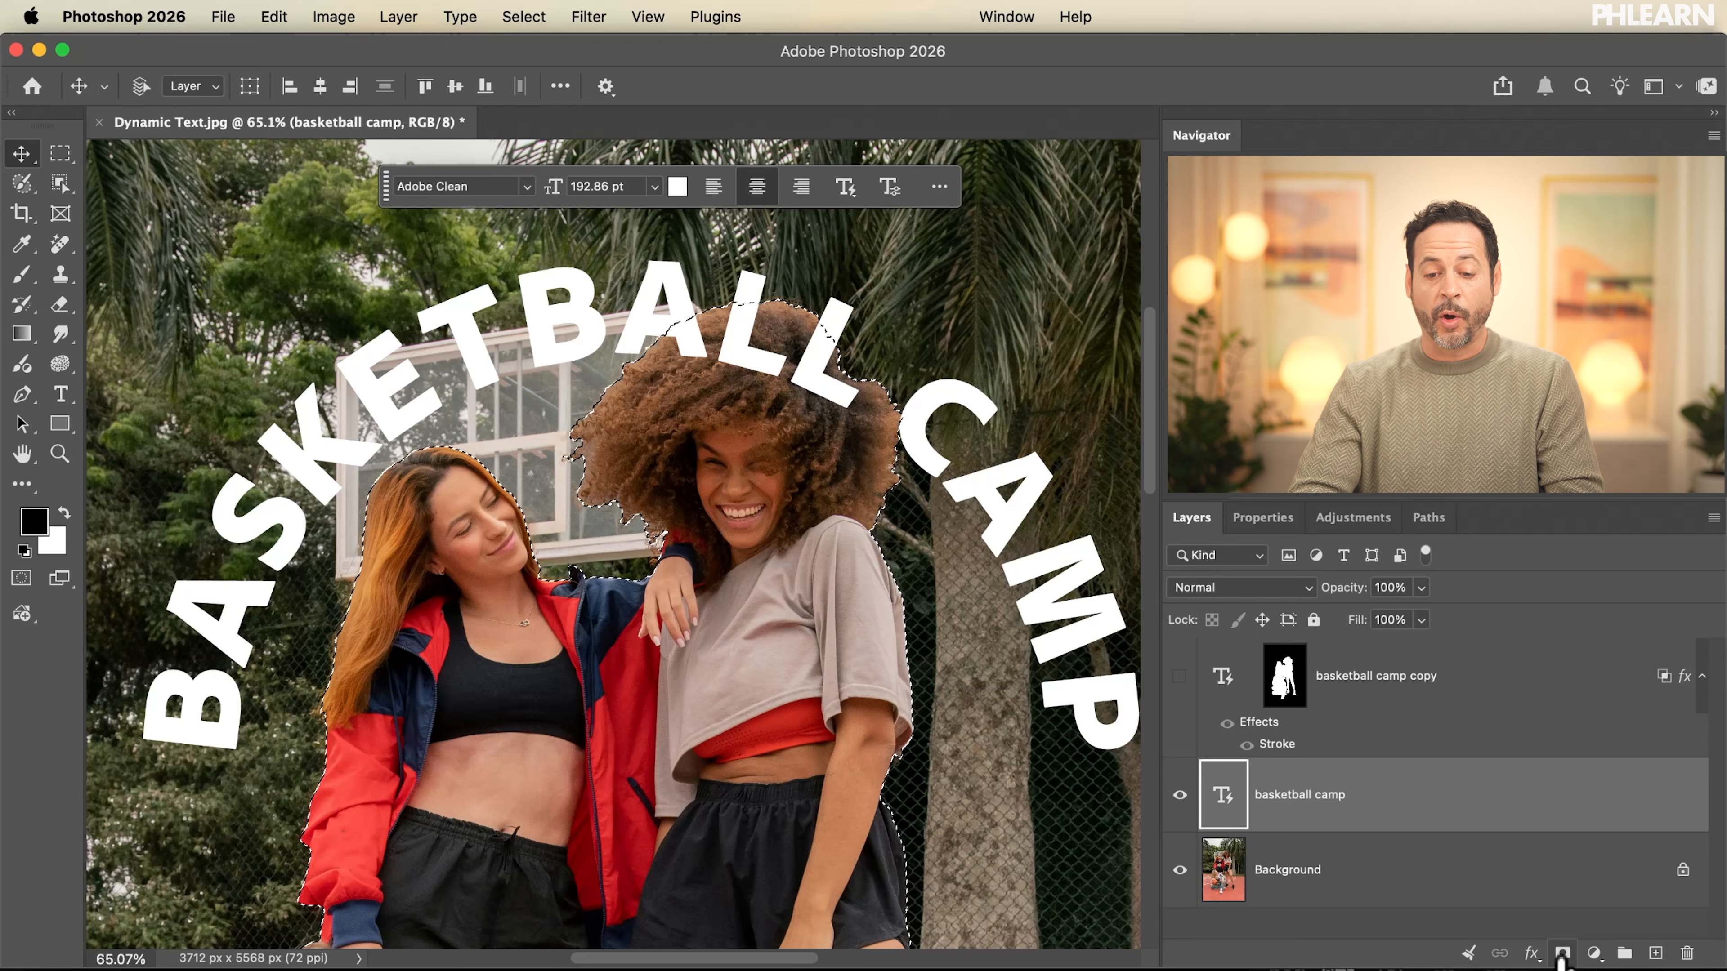
Try adding an inverted layer mask from the subject selection to the basketball camp layer, and undo it.
{"action": "left_click", "coordinate": [1562, 955]}
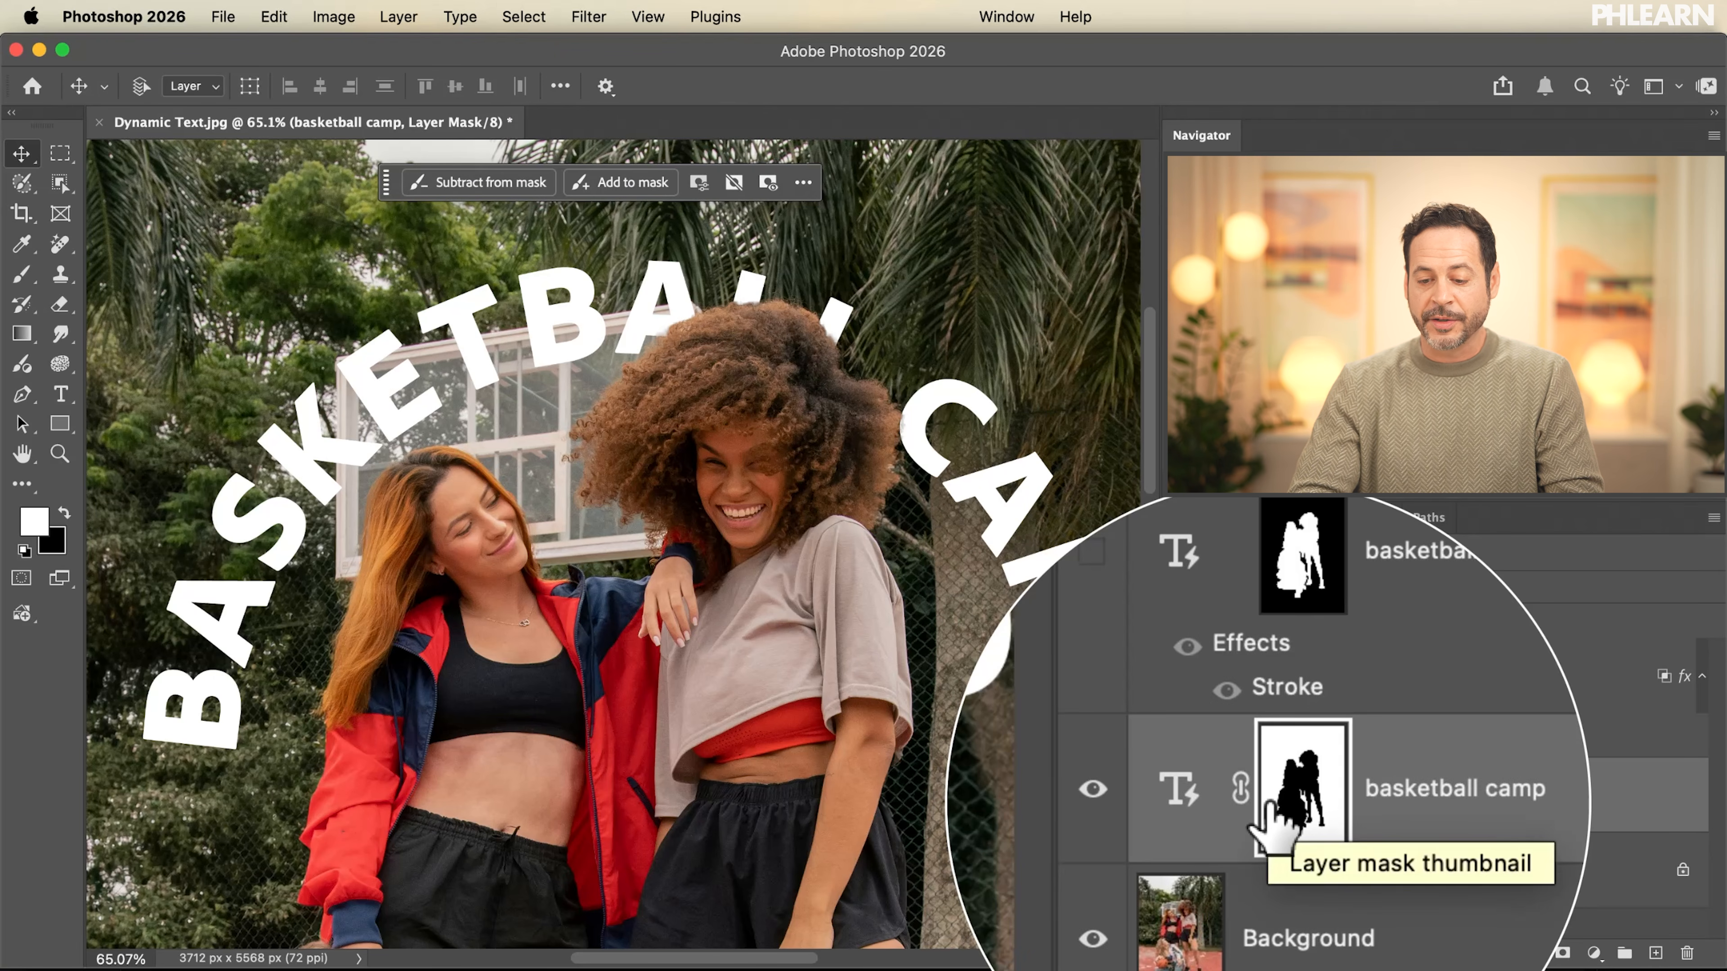
{"action": "key", "text": "super+z"}
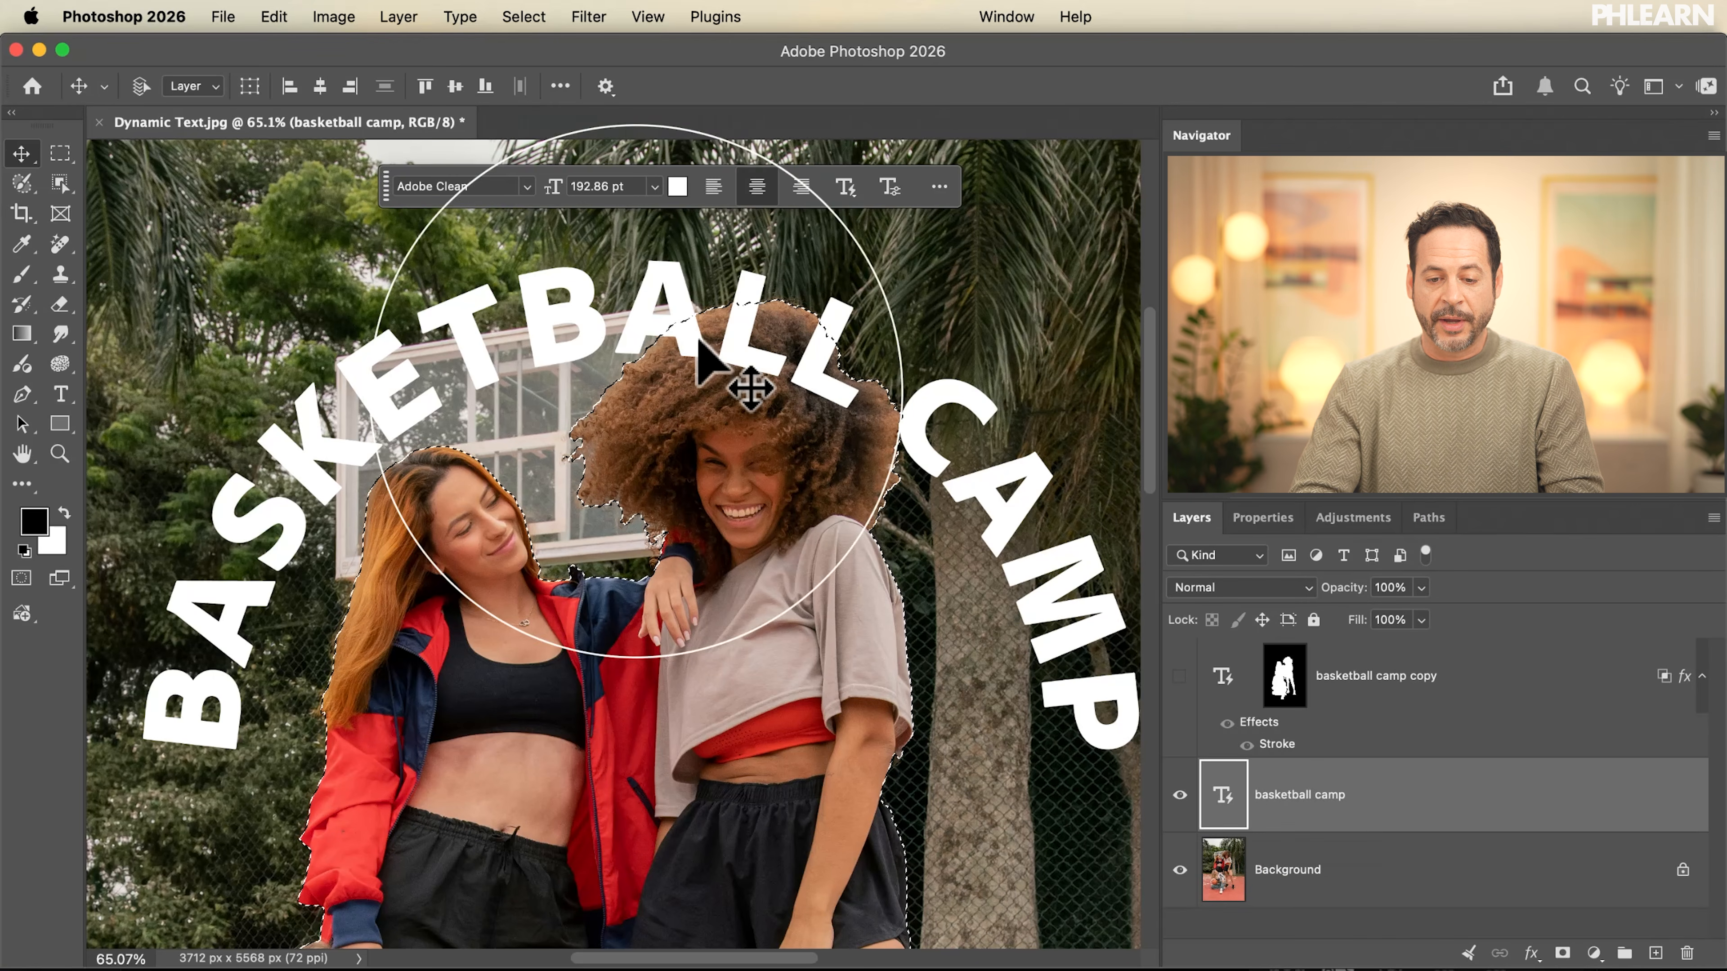
Add a layer mask from the subject selection to the basketball camp layer and invert it so the letters sit behind the women.
{"action": "left_click", "coordinate": [1562, 953]}
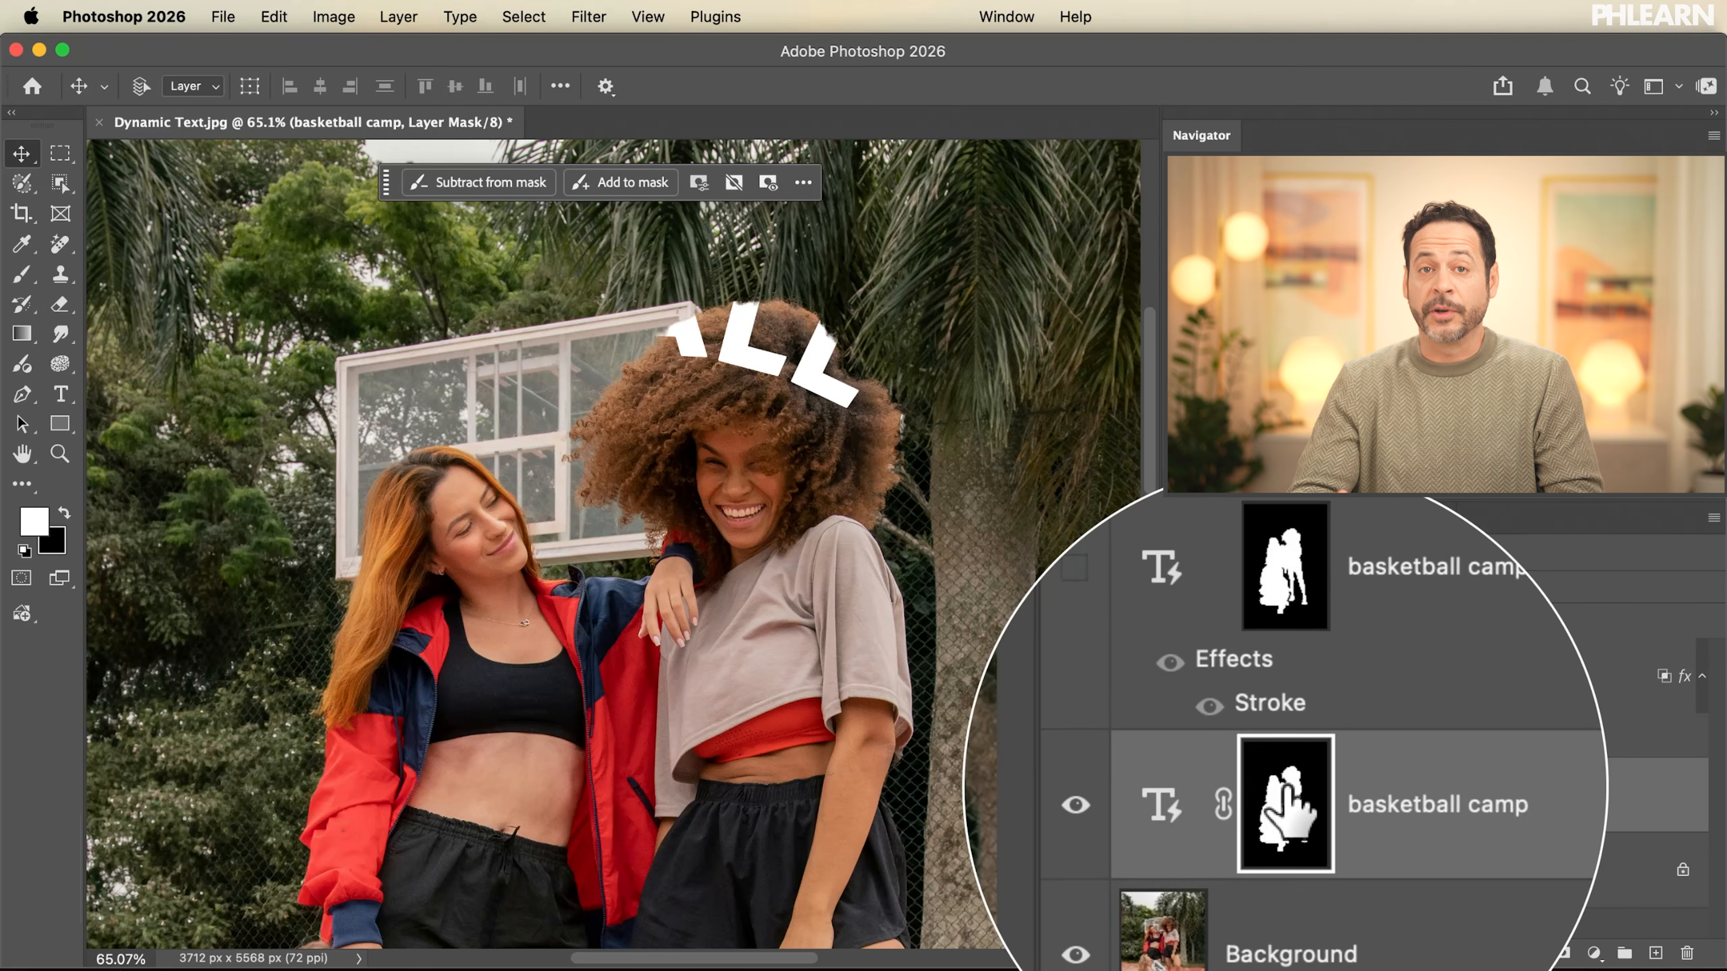
{"action": "key", "text": "super+i"}
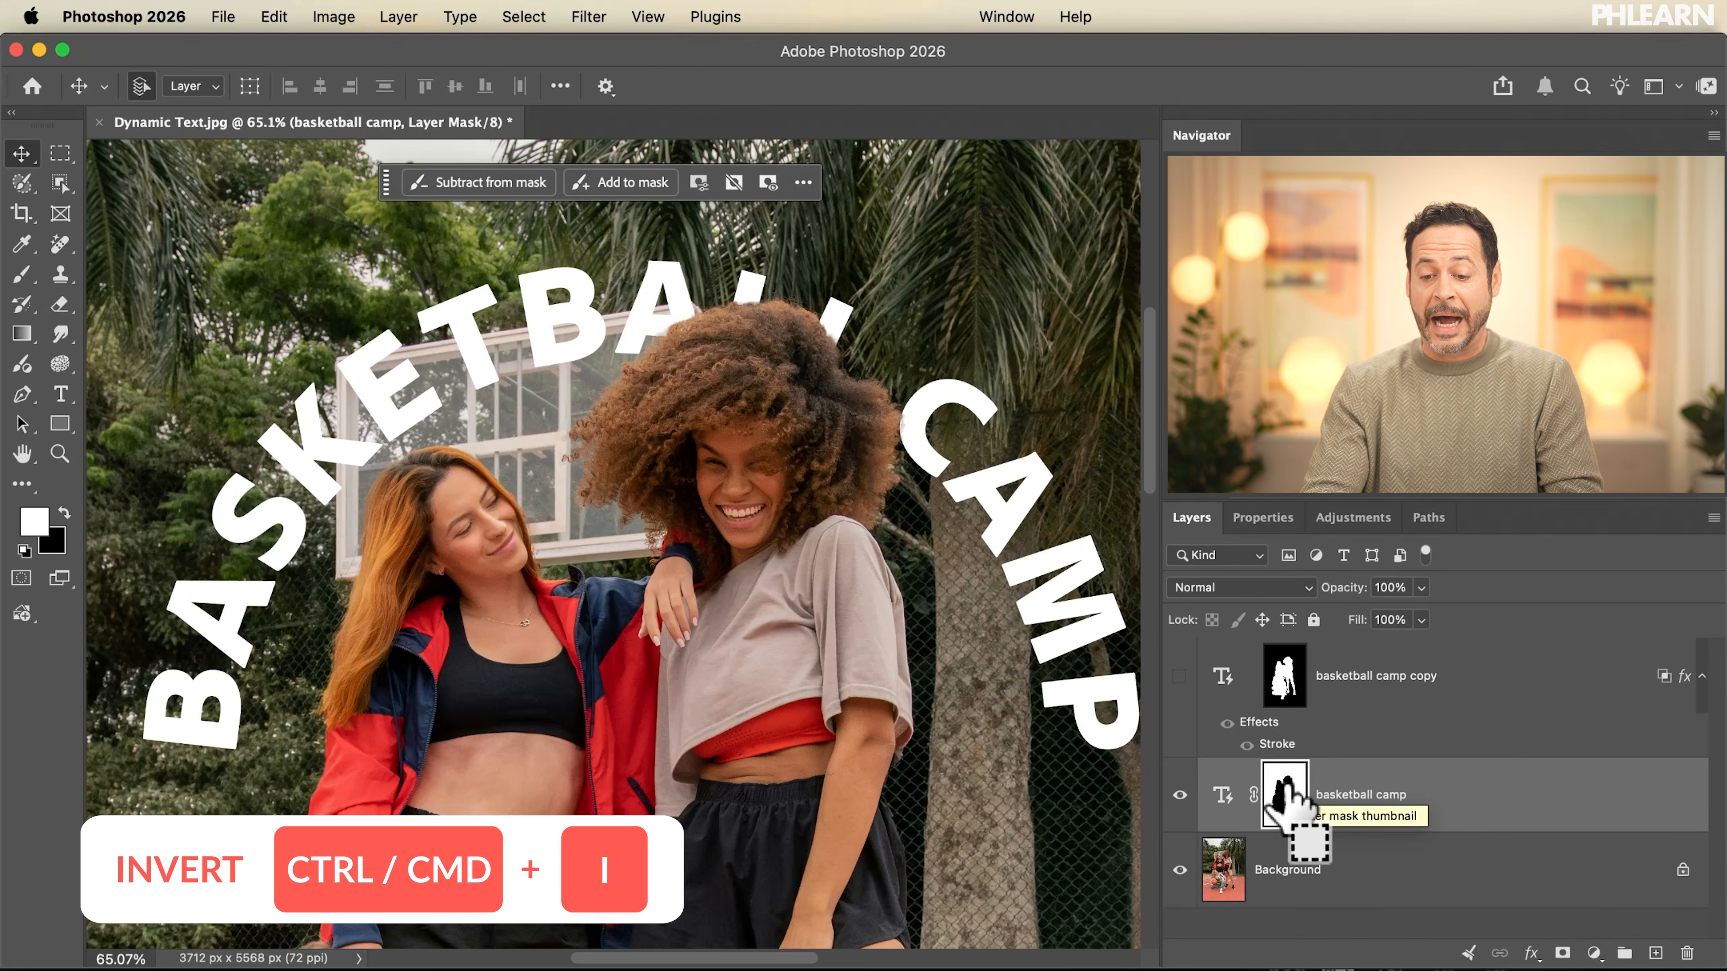
{"action": "key", "text": "super+i"}
{"action": "key", "text": "super+i"}
{"action": "key", "text": "super+i"}
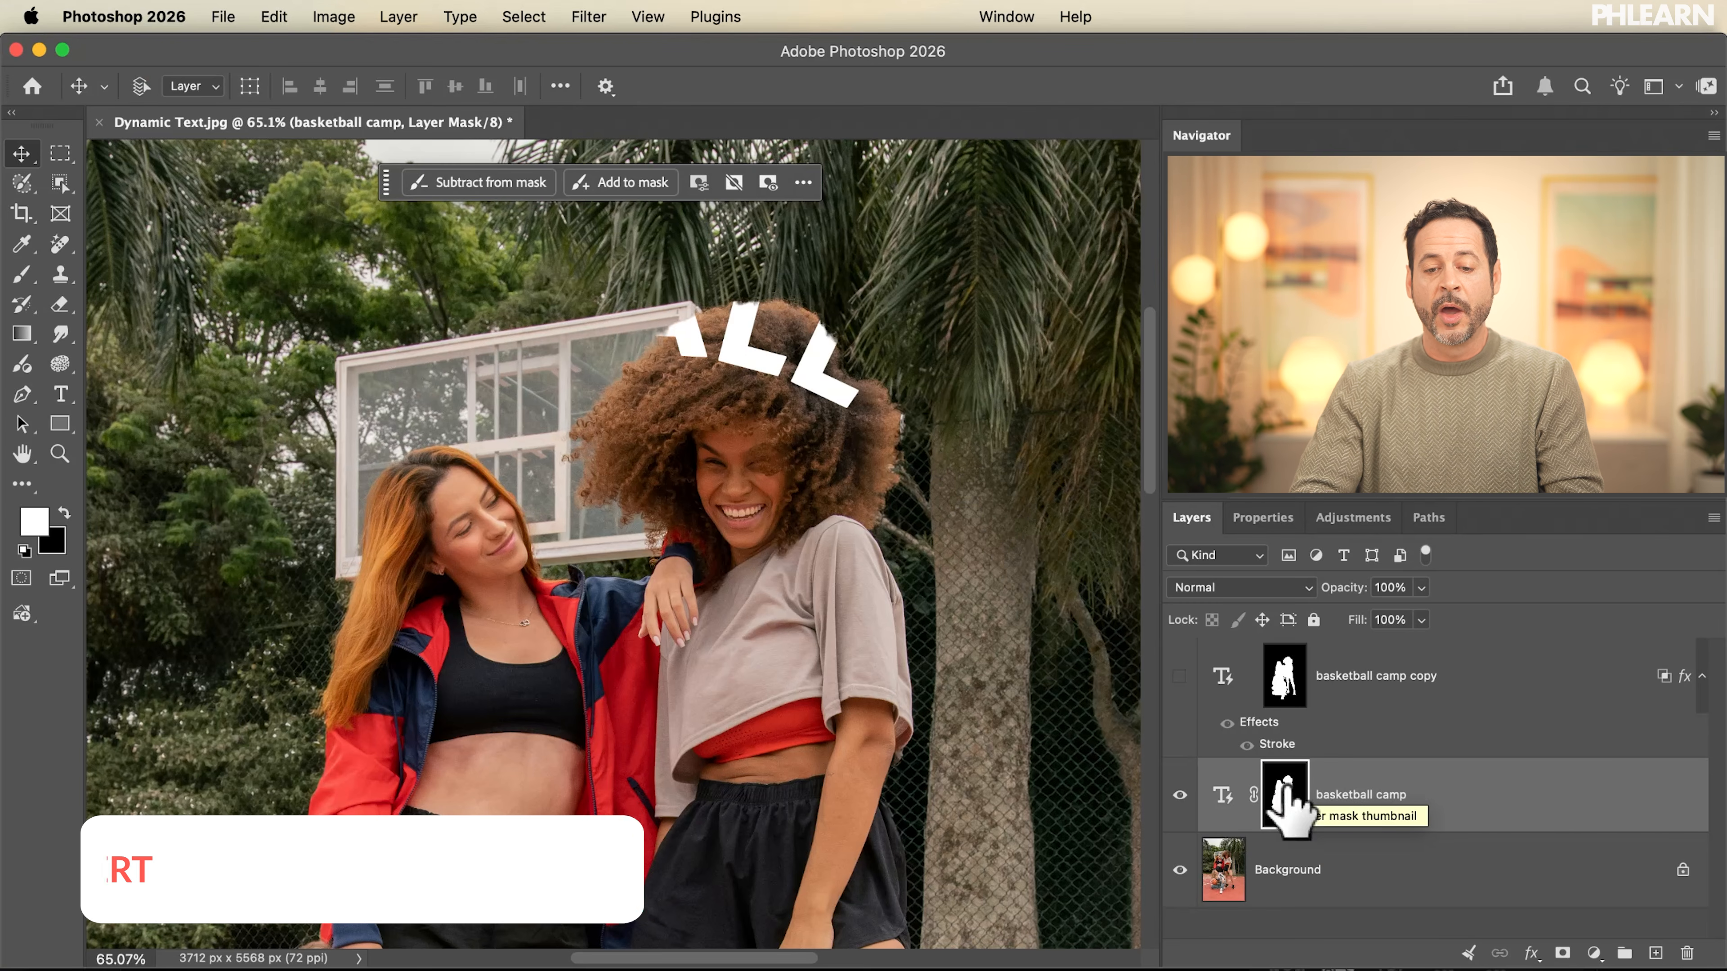
{"action": "left_click", "coordinate": [805, 185]}
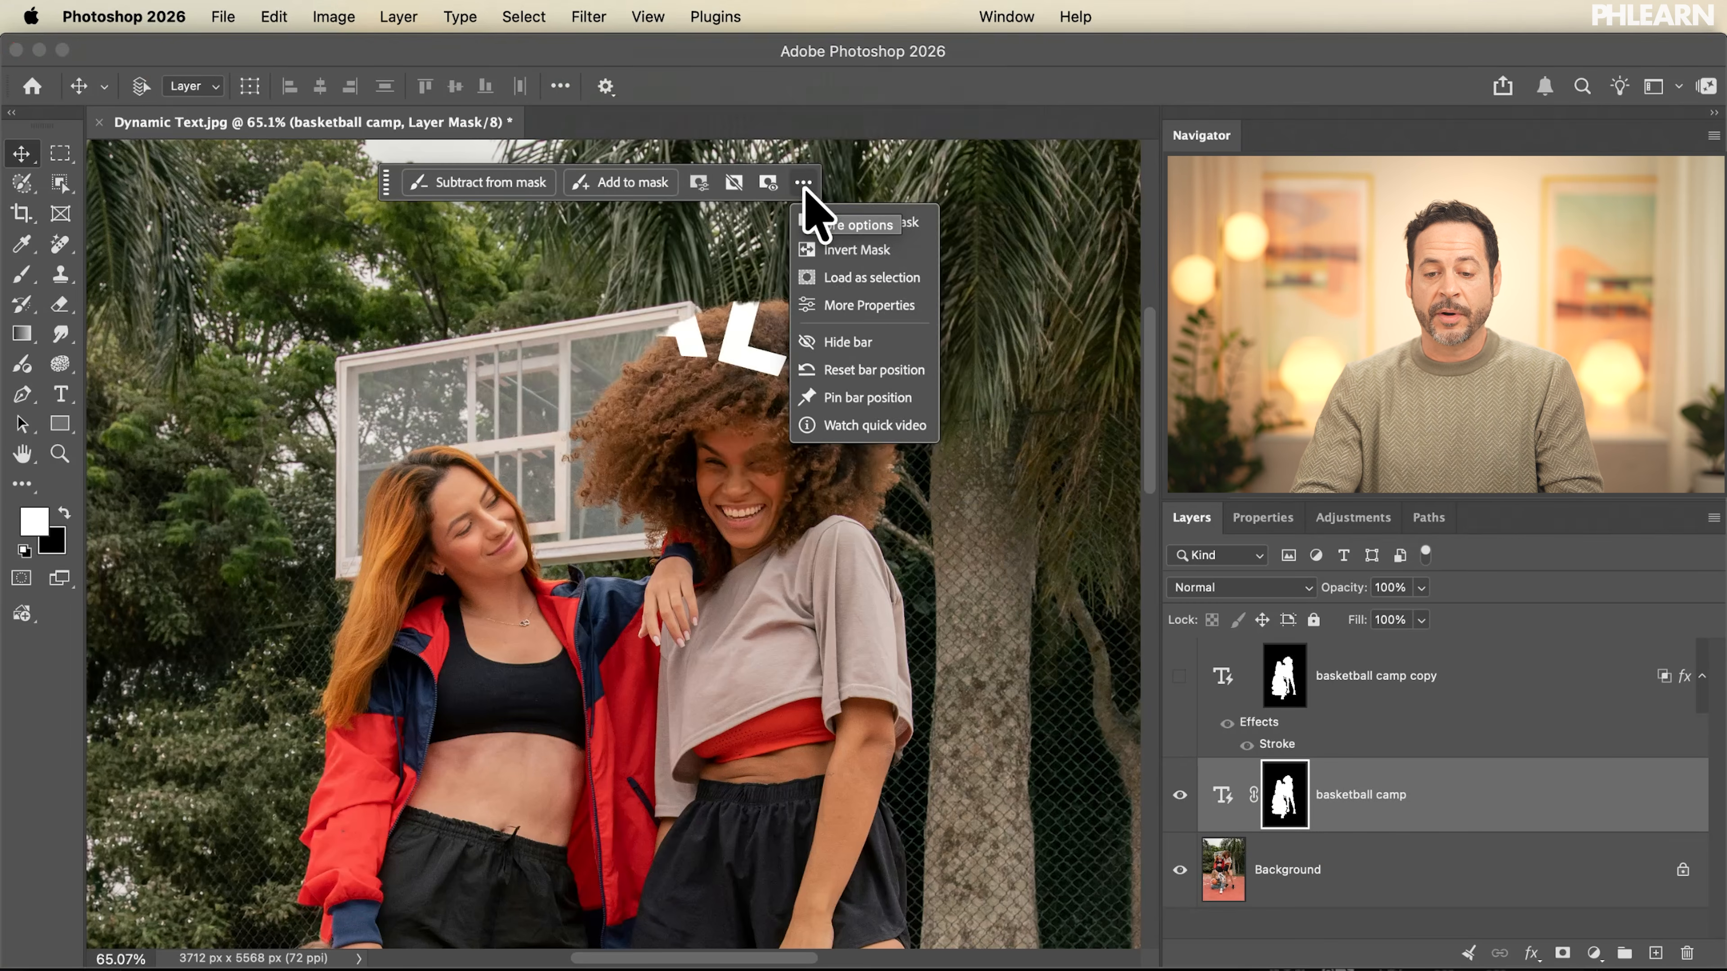
{"action": "left_click", "coordinate": [853, 250]}
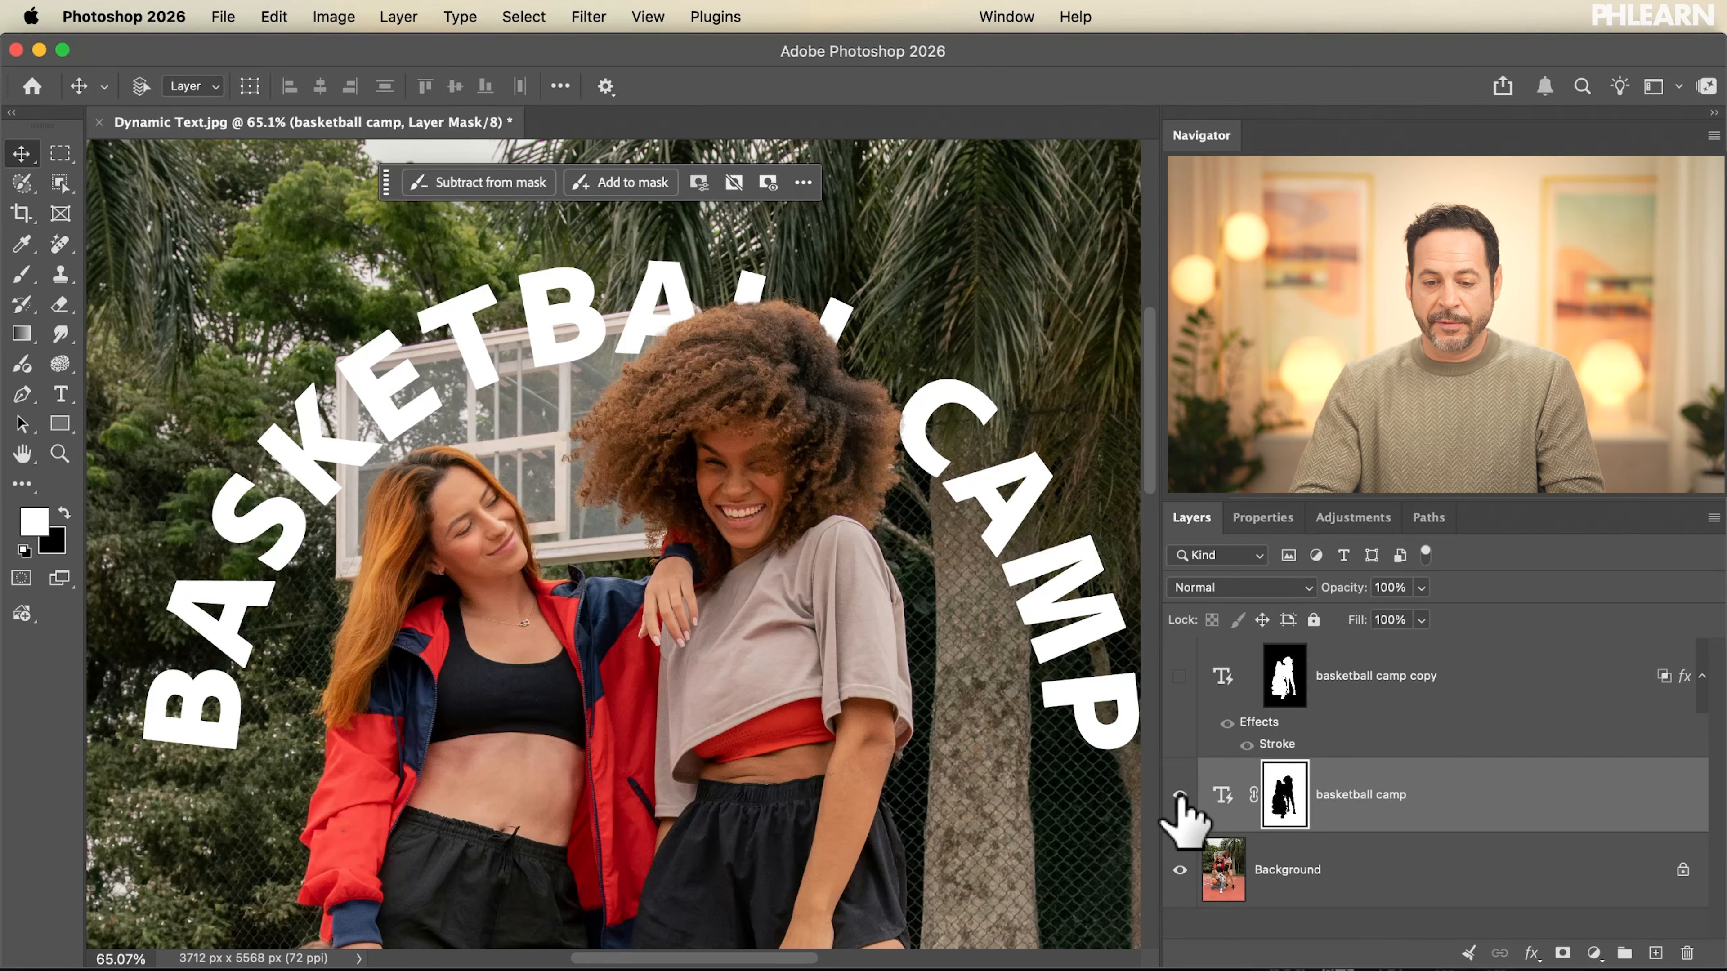
Turn on the visibility of the outlined text copy together with the solid basketball camp layer.
{"action": "left_click", "coordinate": [1179, 795]}
{"action": "left_click", "coordinate": [1180, 795]}
{"action": "left_click", "coordinate": [1180, 795]}
{"action": "left_click", "coordinate": [1180, 795]}
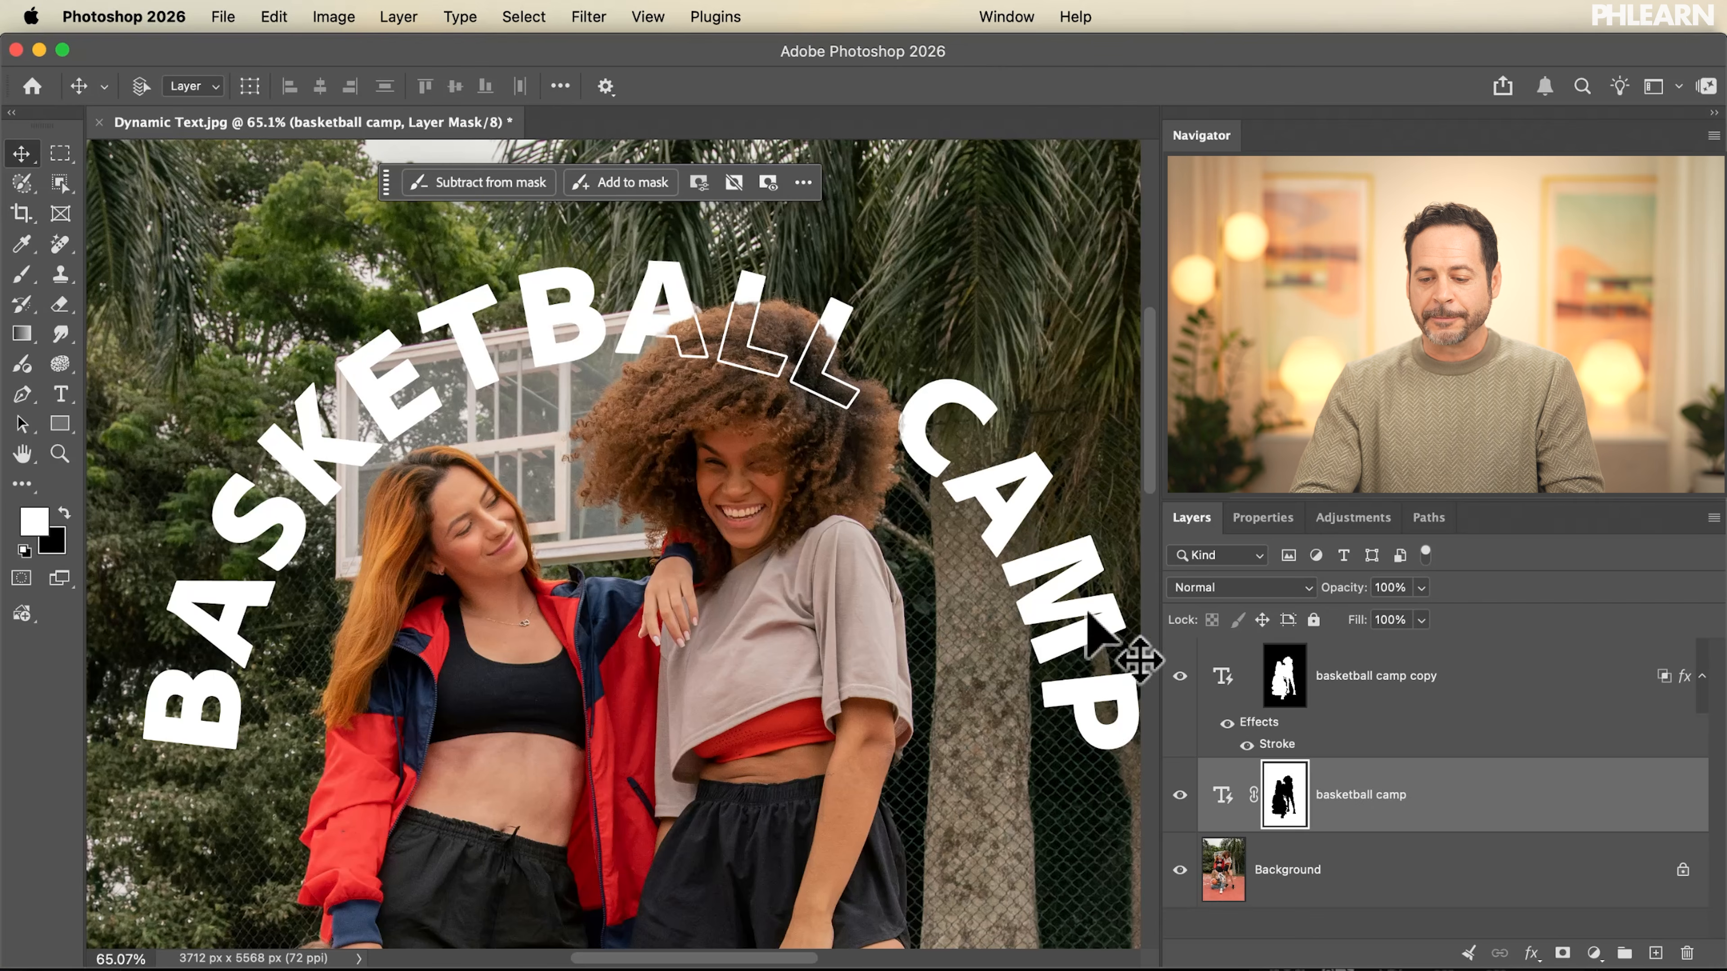
Unlink the basketball camp layer from its mask and try moving the solid letters independently behind the women.
{"action": "left_click", "coordinate": [1222, 795]}
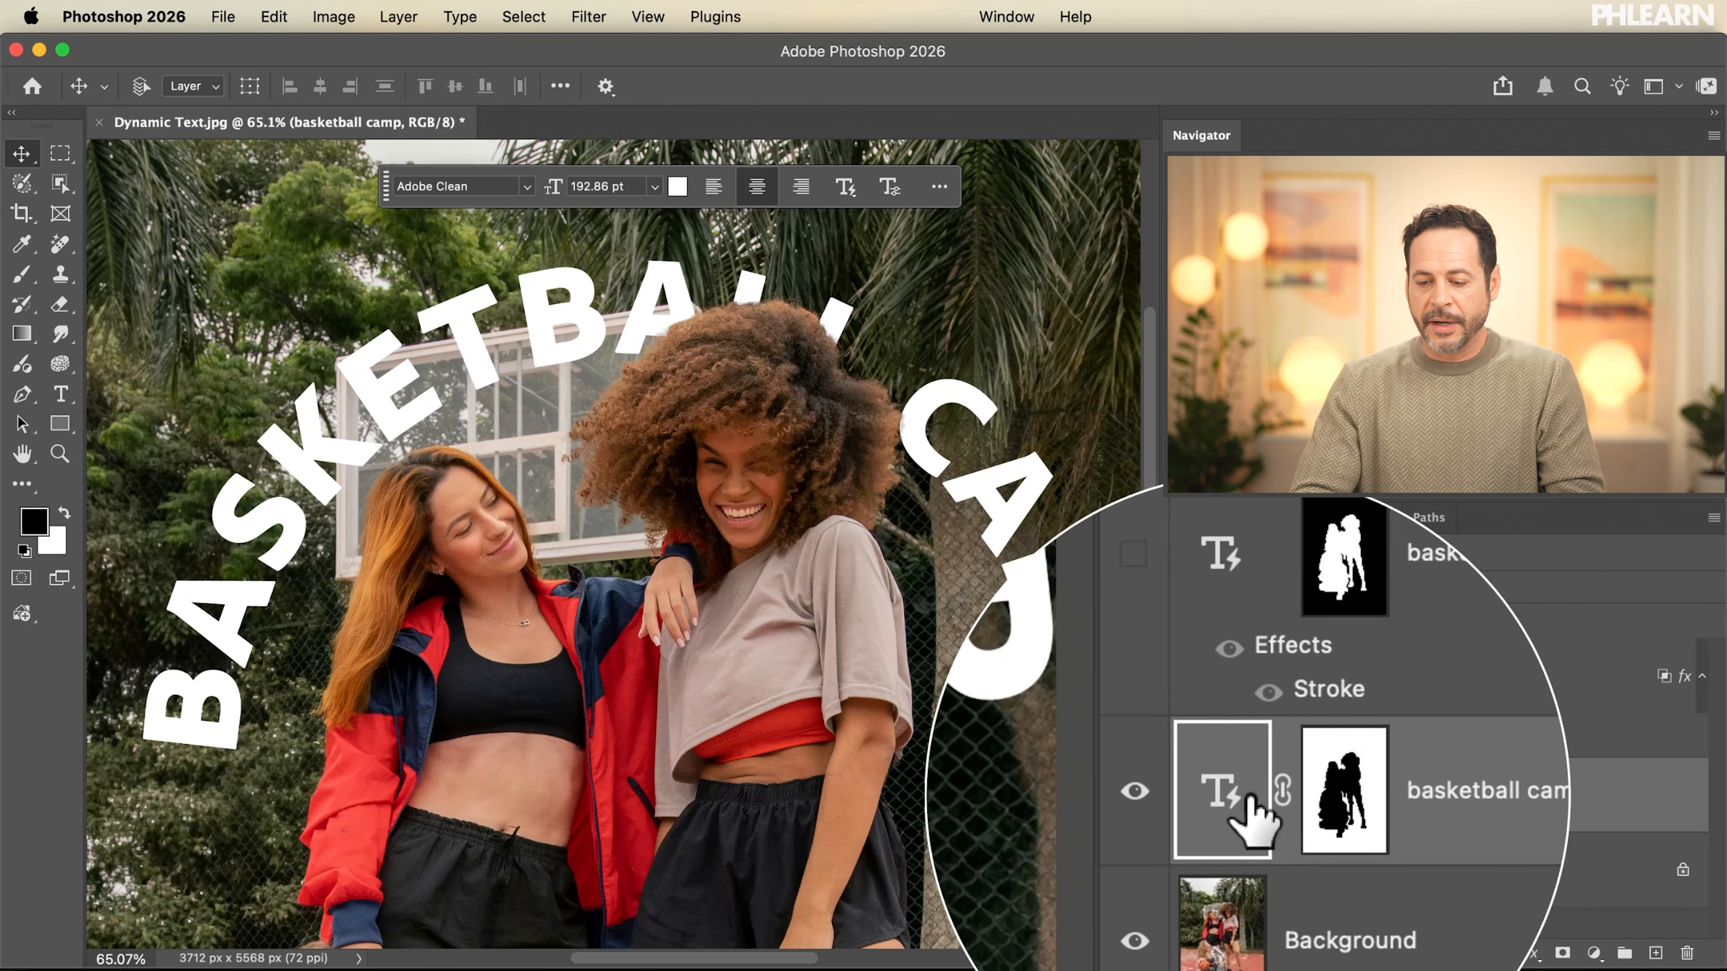
{"action": "left_click_drag", "start_coordinate": [748, 491], "coordinate": [770, 454]}
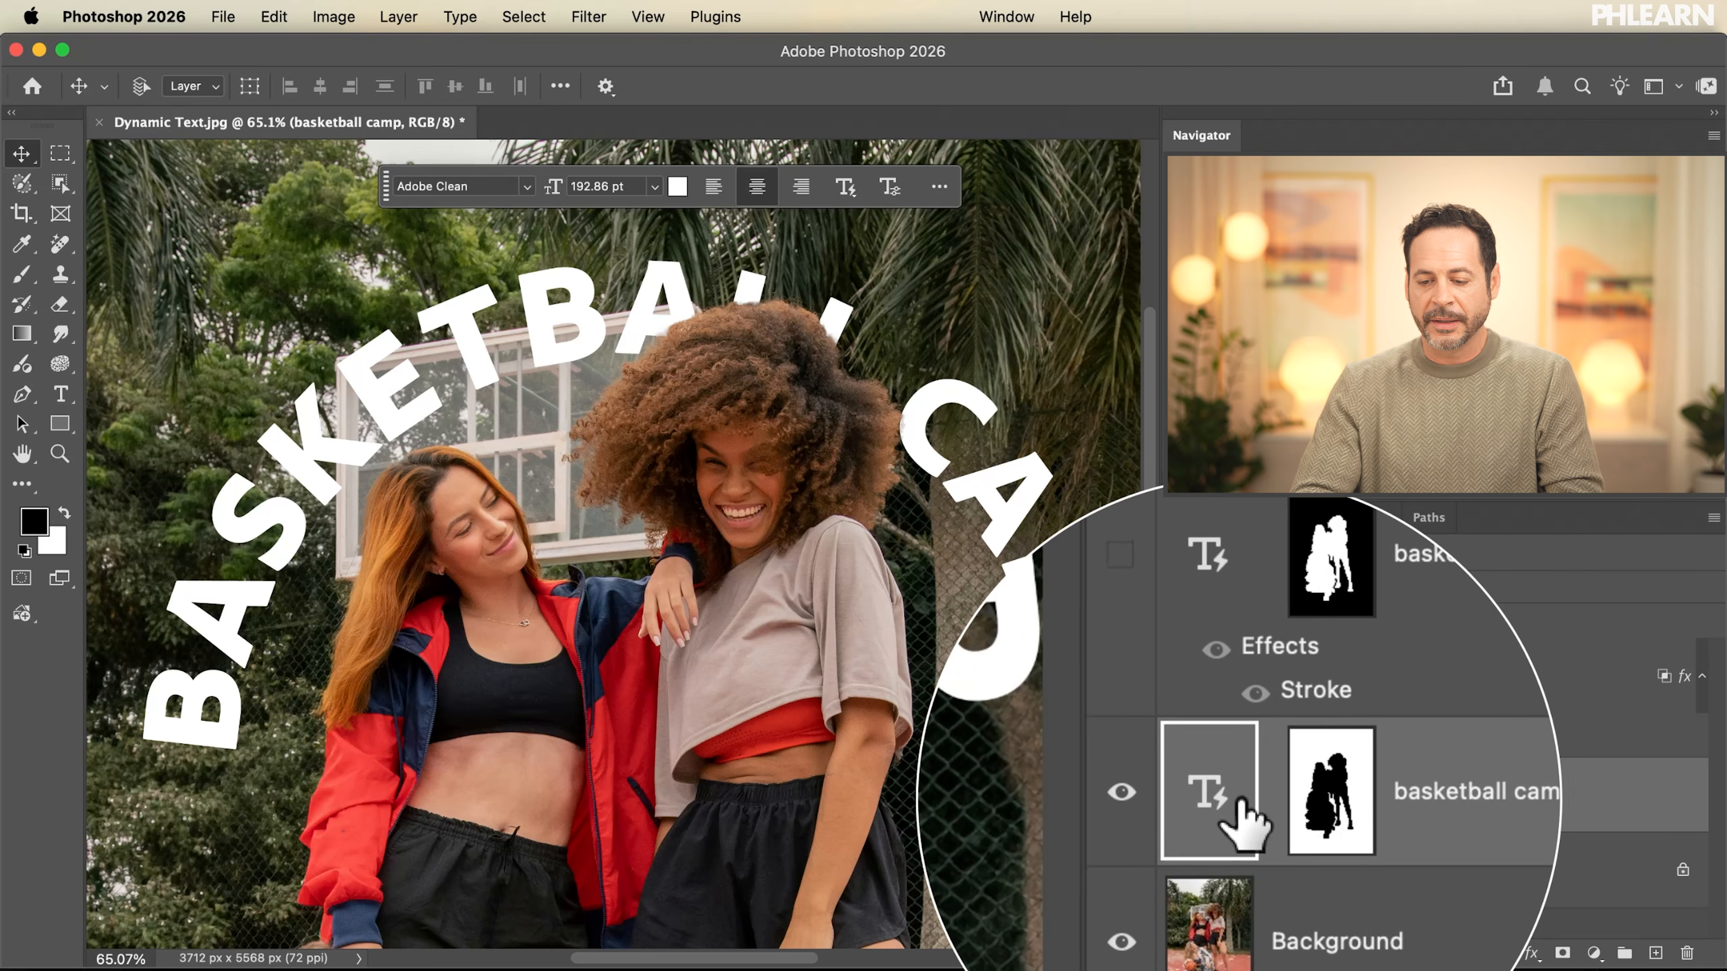
{"action": "left_click_drag", "start_coordinate": [676, 452], "coordinate": [663, 496]}
{"action": "key", "text": "super+z"}
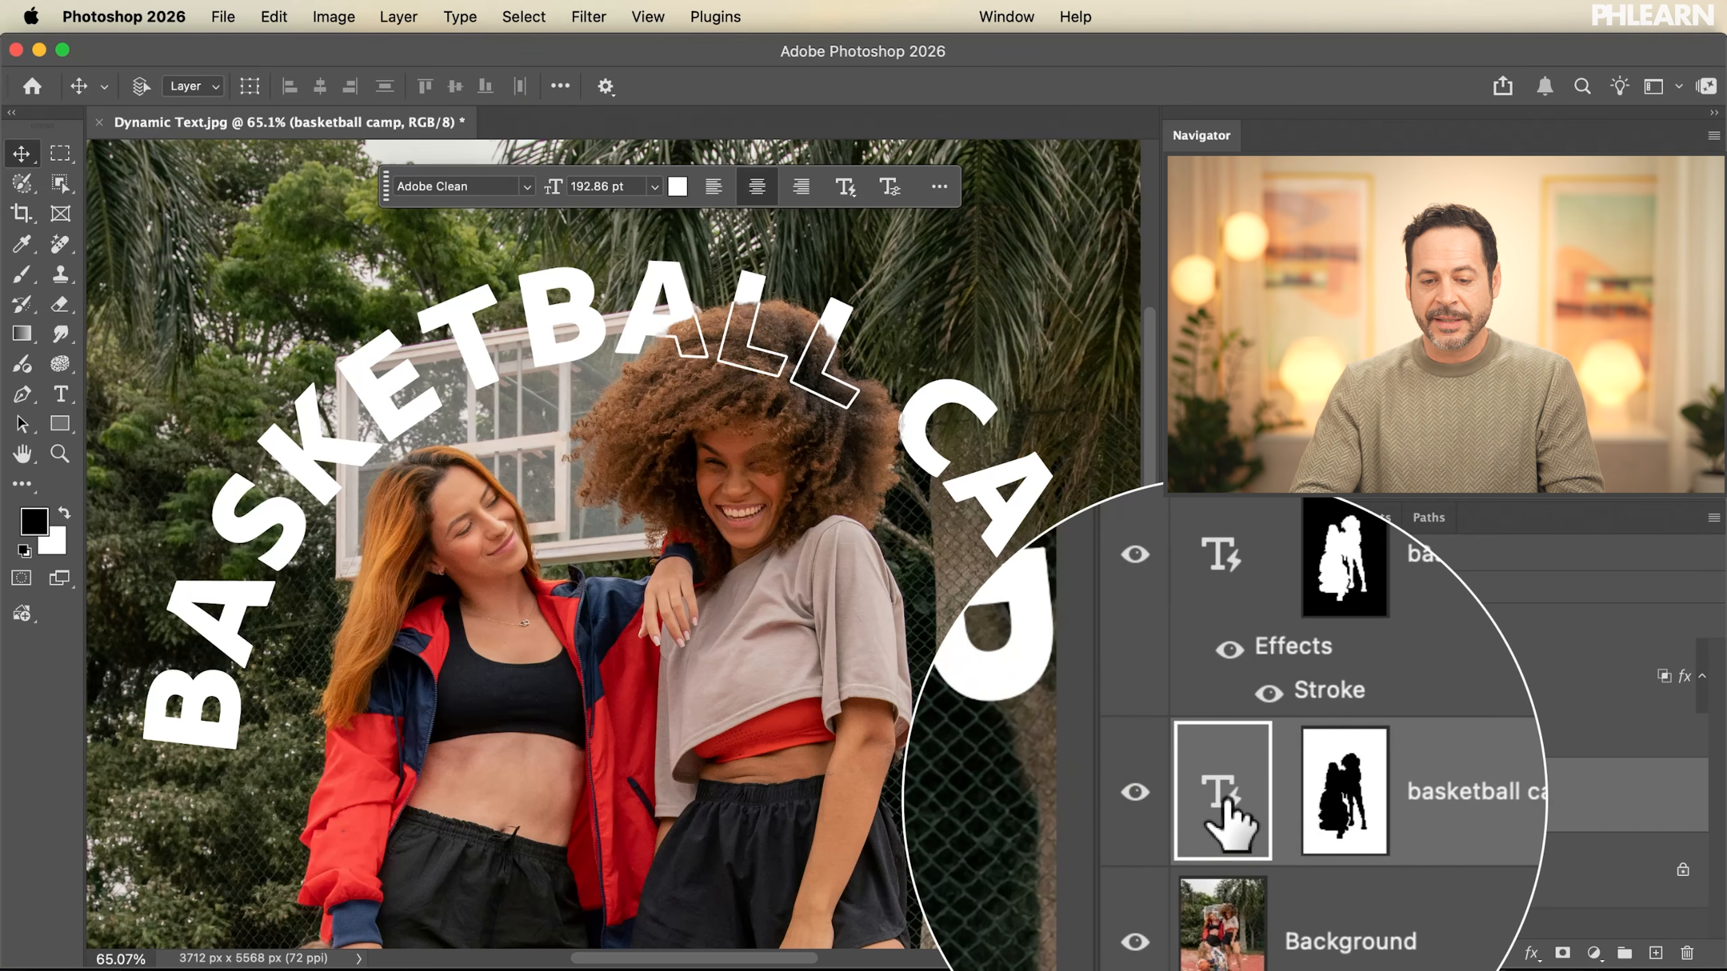
Try moving the solid text and the outlined copy separately, each within its own unlinked mask.
{"action": "left_click_drag", "start_coordinate": [868, 502], "coordinate": [764, 580]}
{"action": "left_click", "coordinate": [1204, 677]}
{"action": "mouse_move", "coordinate": [959, 425]}
{"action": "left_mouse_down"}
{"action": "mouse_move", "coordinate": [856, 591]}
{"action": "mouse_move", "coordinate": [795, 455]}
{"action": "mouse_move", "coordinate": [636, 501]}
{"action": "mouse_move", "coordinate": [711, 449]}
{"action": "left_mouse_up"}
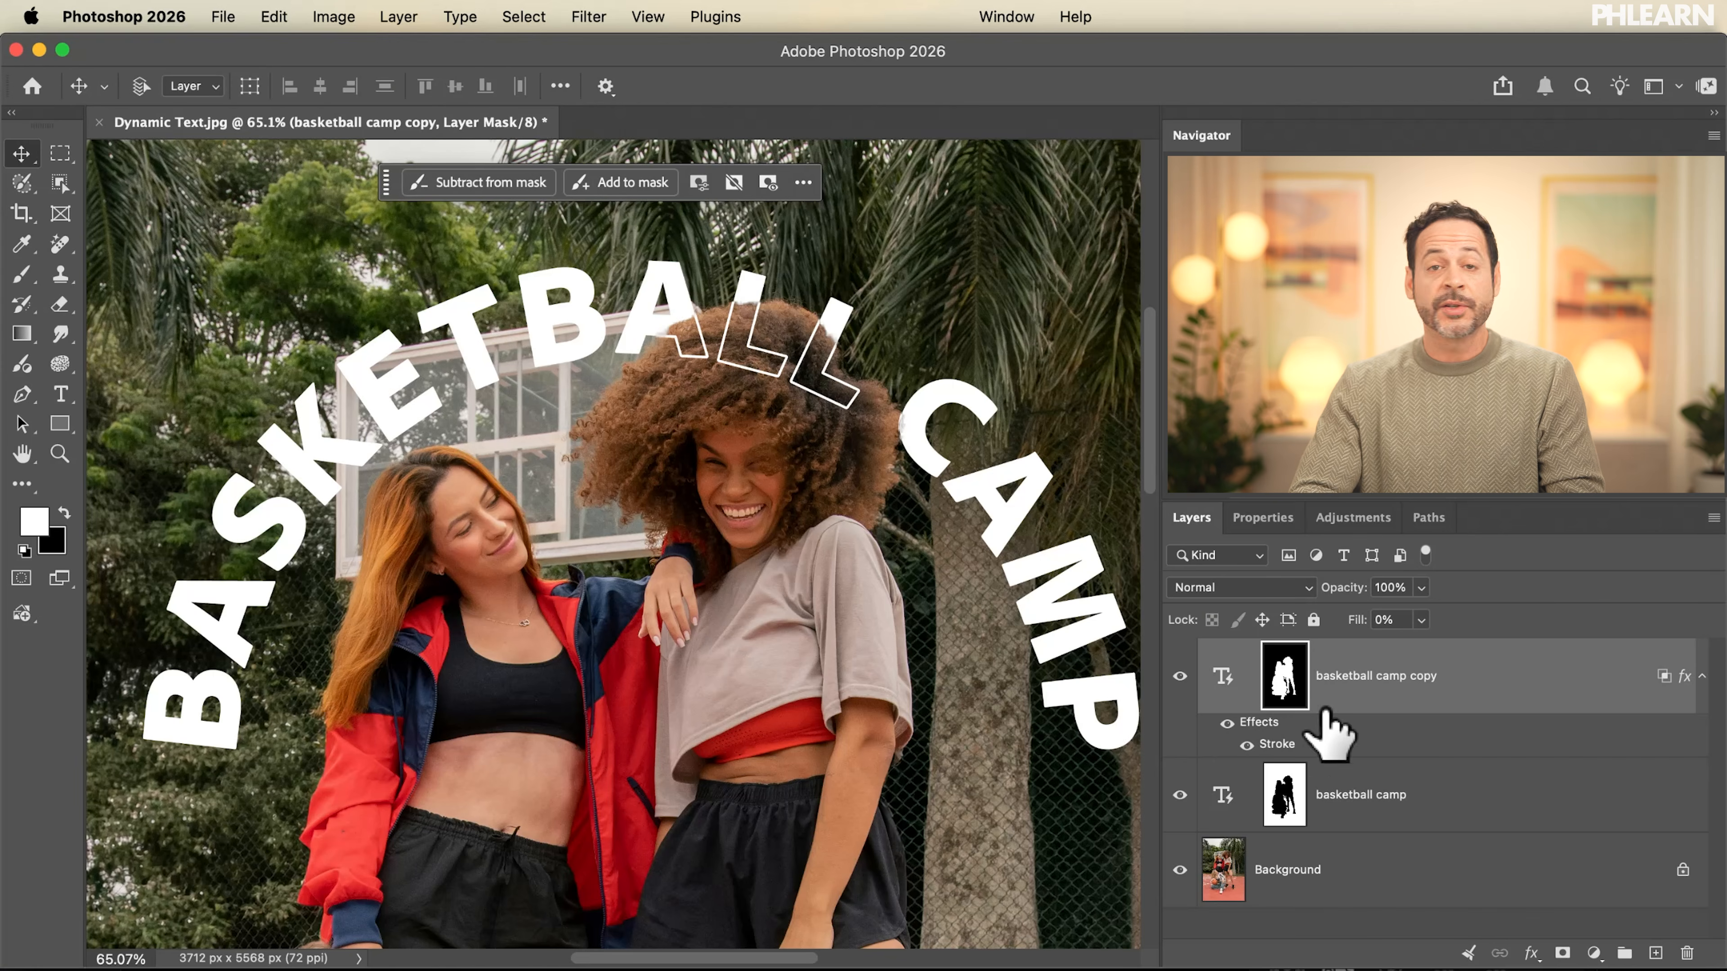
Link the two text layers so they move together, and target the copy's text instead of its mask.
{"action": "left_click", "coordinate": [1431, 816]}
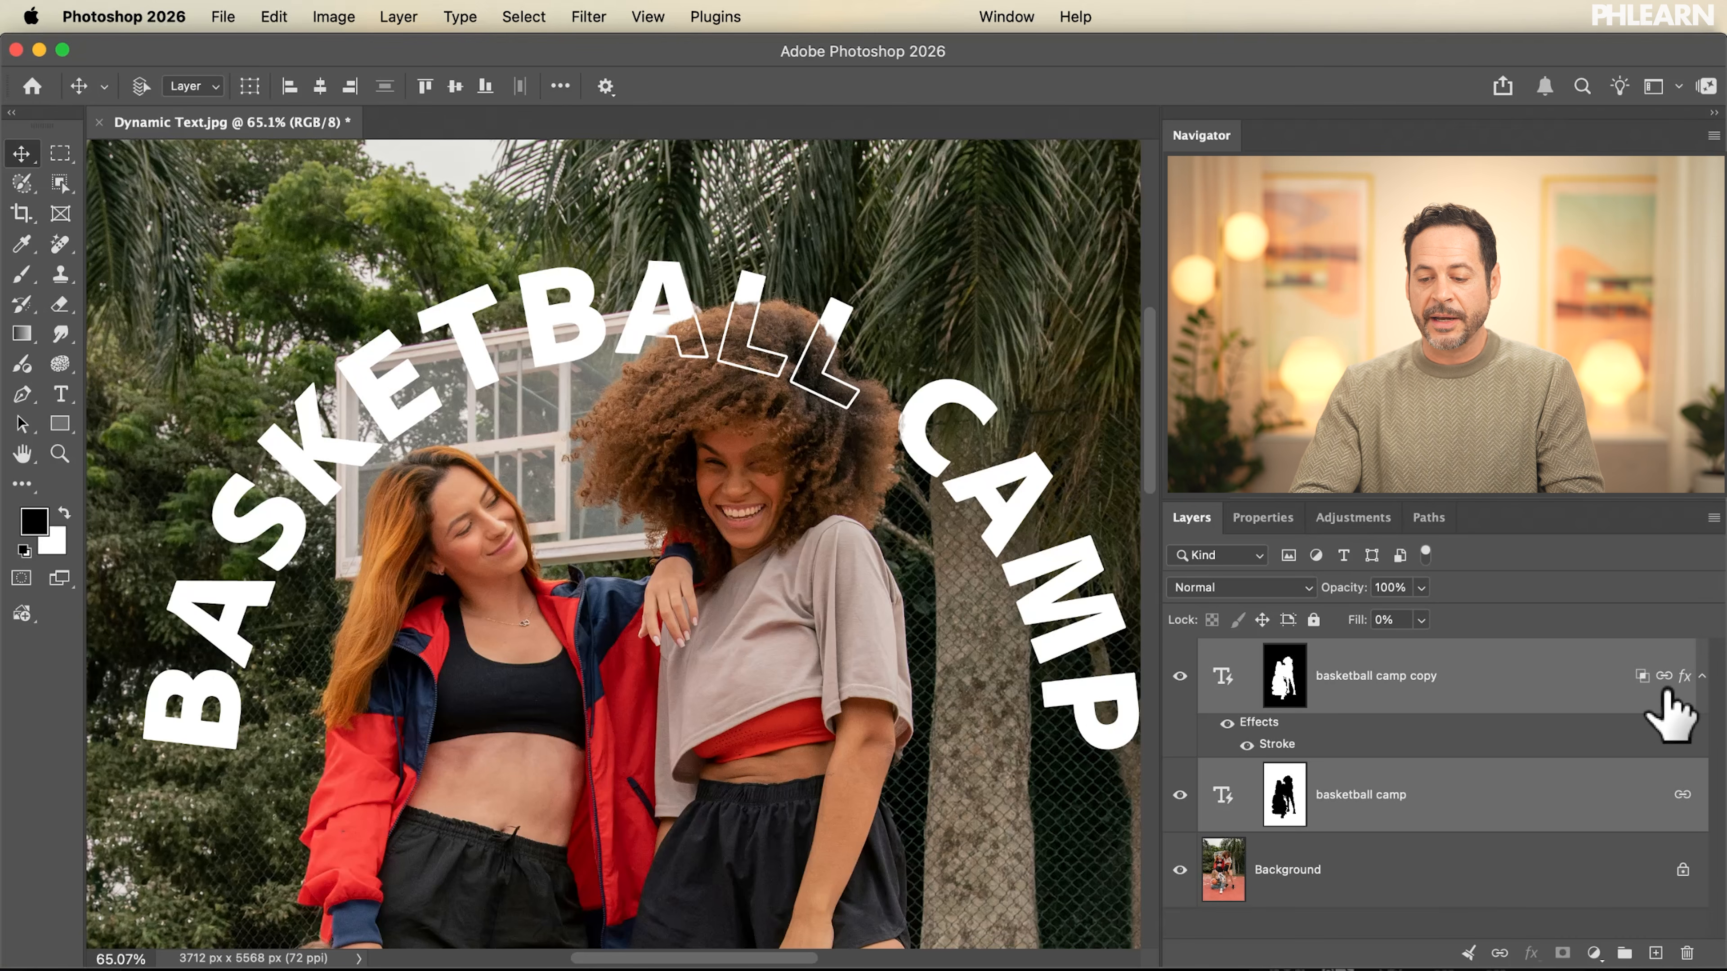
{"action": "left_click", "coordinate": [1219, 686]}
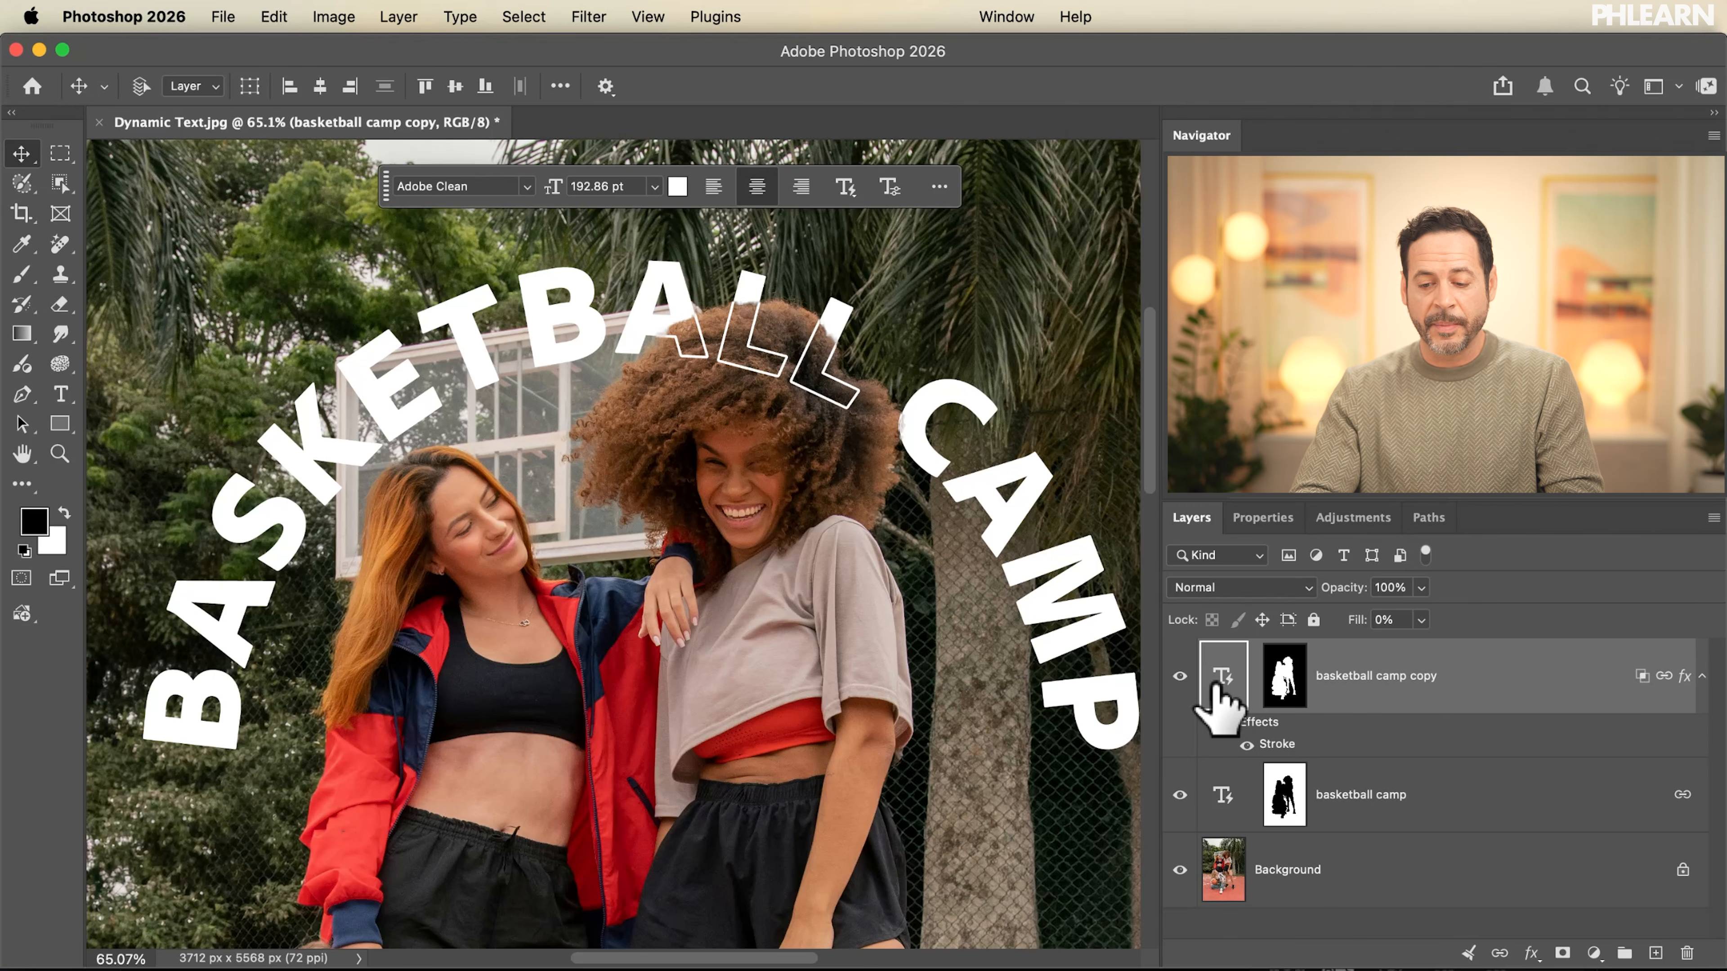
Try moving the linked layers while the copy's layer mask is targeted instead of its text.
{"action": "left_click", "coordinate": [1287, 688]}
{"action": "key", "text": "x"}
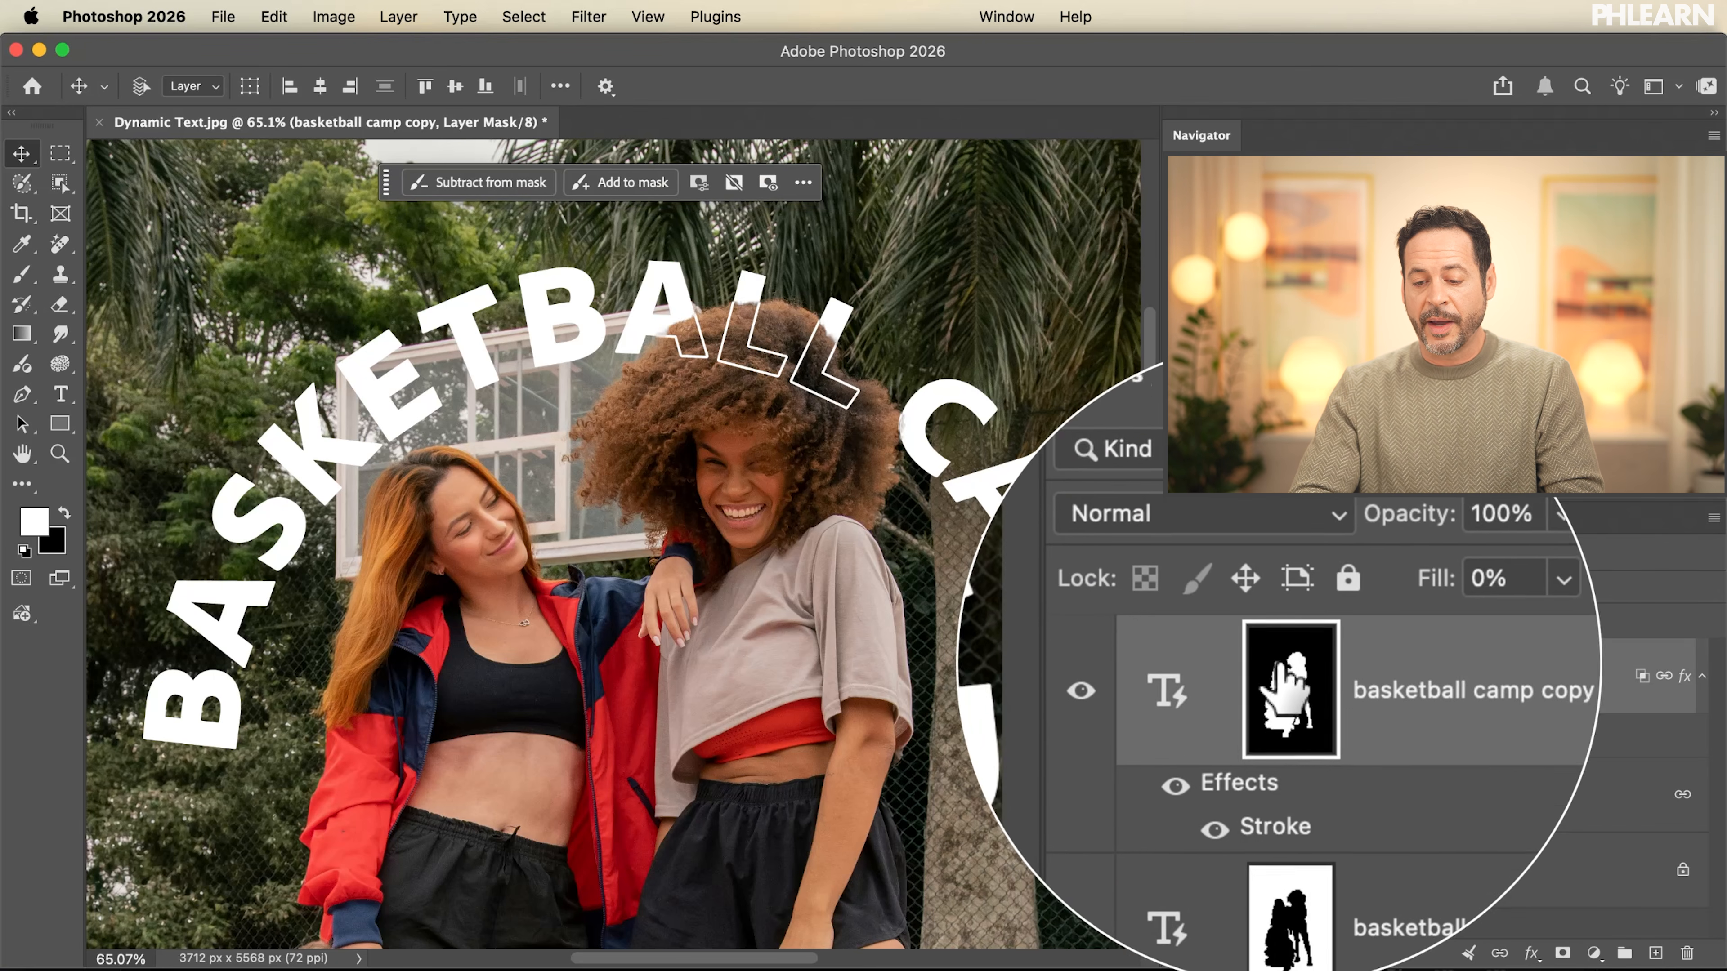
{"action": "mouse_move", "coordinate": [936, 515]}
{"action": "left_mouse_down"}
{"action": "mouse_move", "coordinate": [977, 539]}
{"action": "mouse_move", "coordinate": [840, 578]}
{"action": "left_mouse_up"}
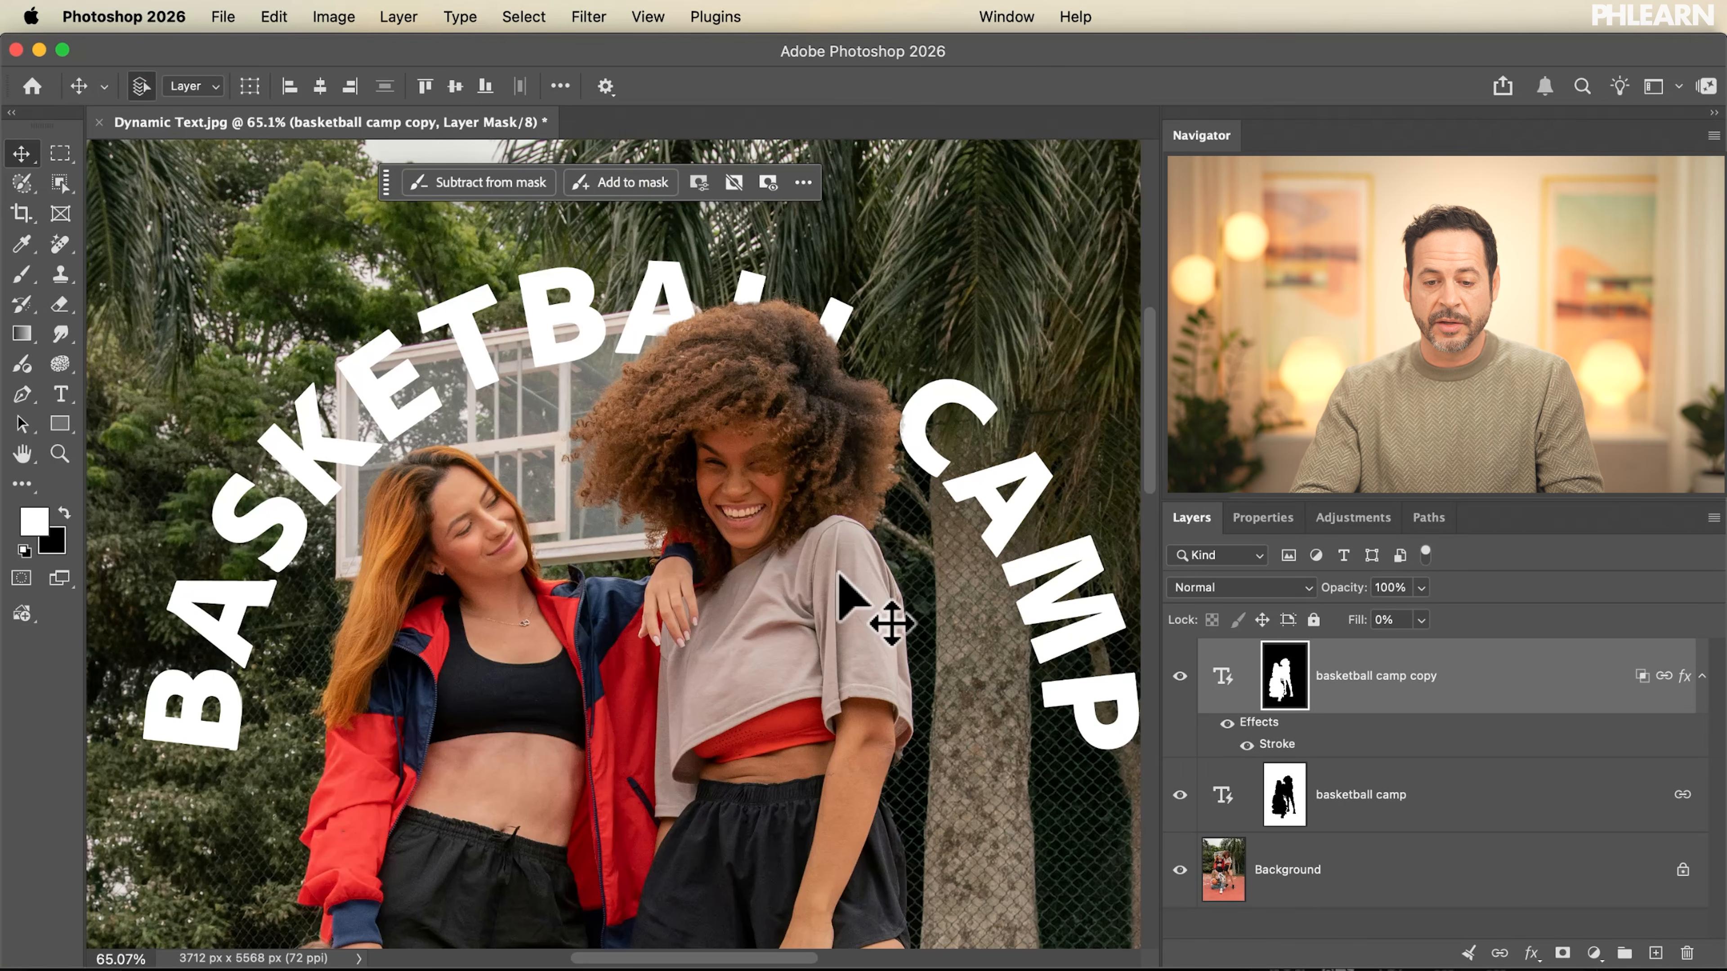
Target the copy's text and reposition the linked arched title over the women, keeping both masks in place.
{"action": "left_click", "coordinate": [1222, 677]}
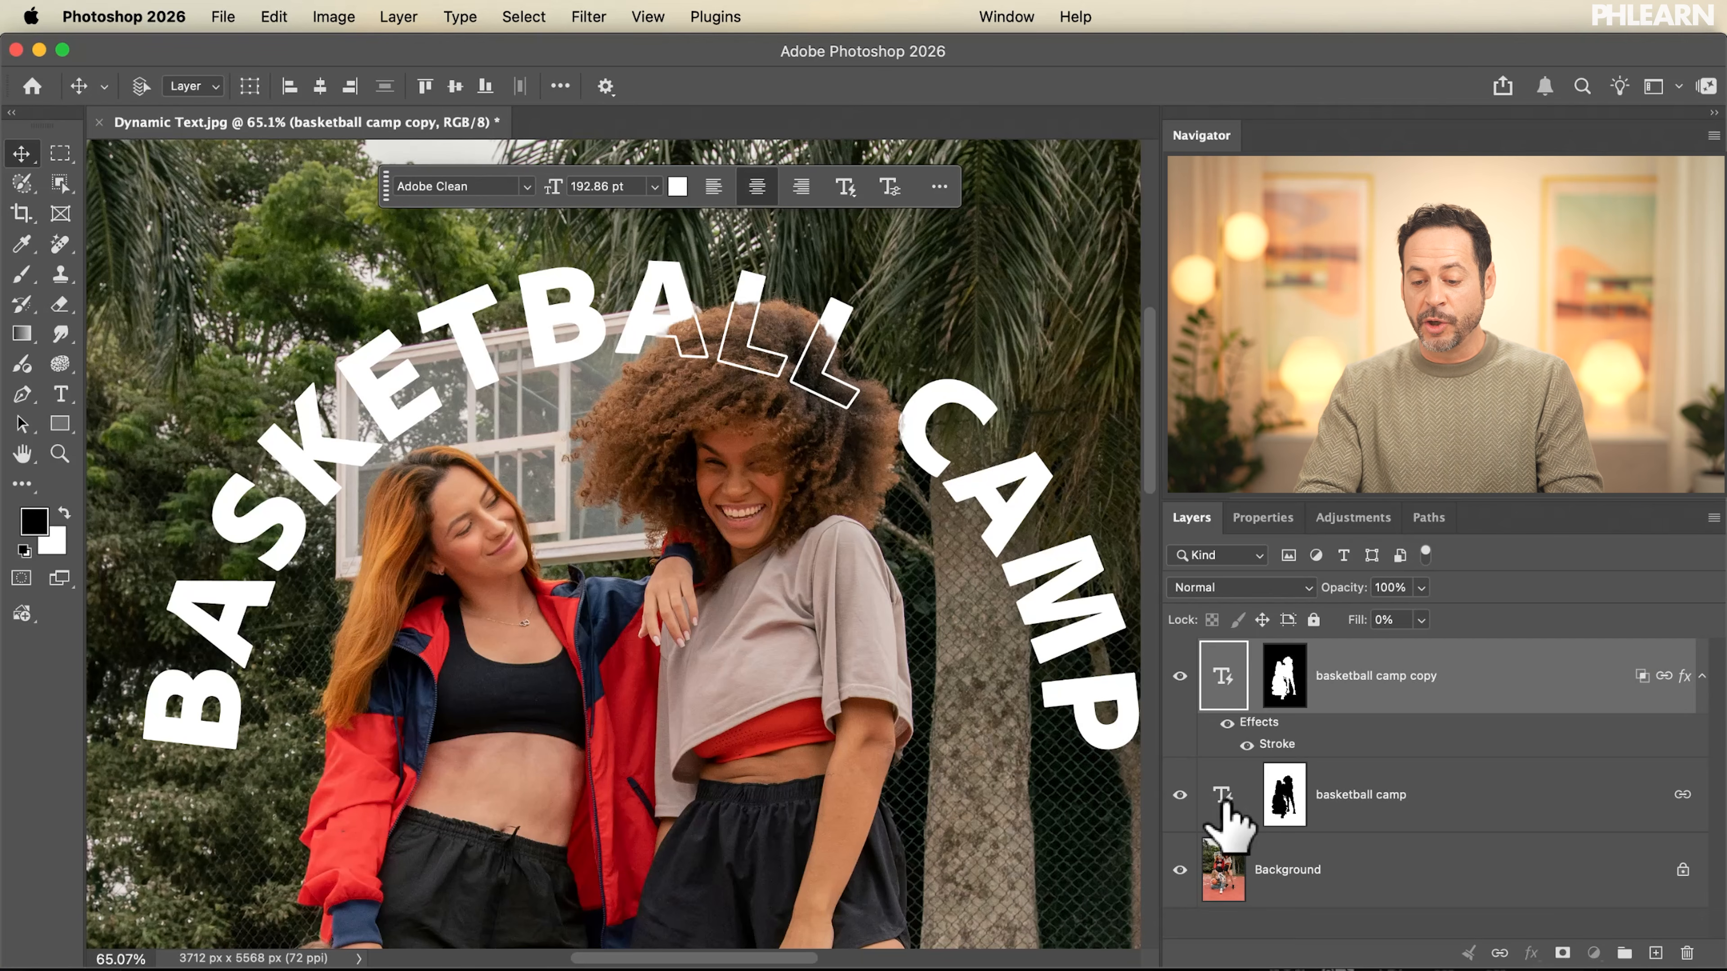
{"action": "left_click", "coordinate": [1222, 810]}
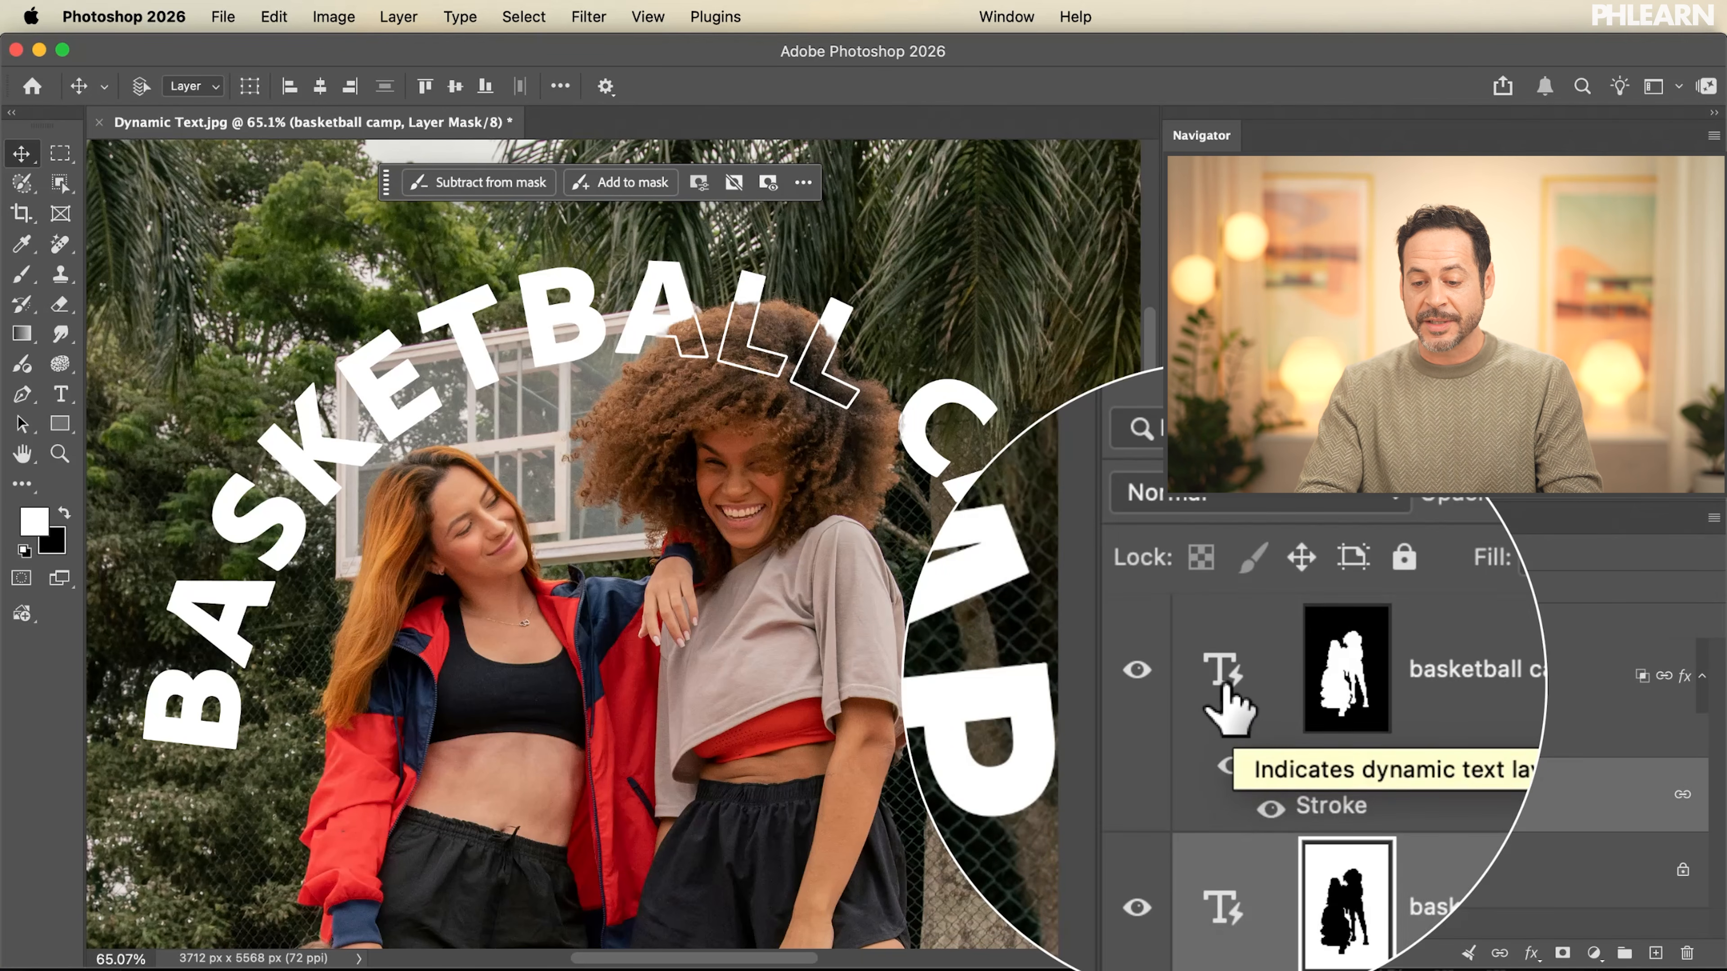
{"action": "left_click", "coordinate": [1226, 680]}
{"action": "left_click", "coordinate": [1217, 681]}
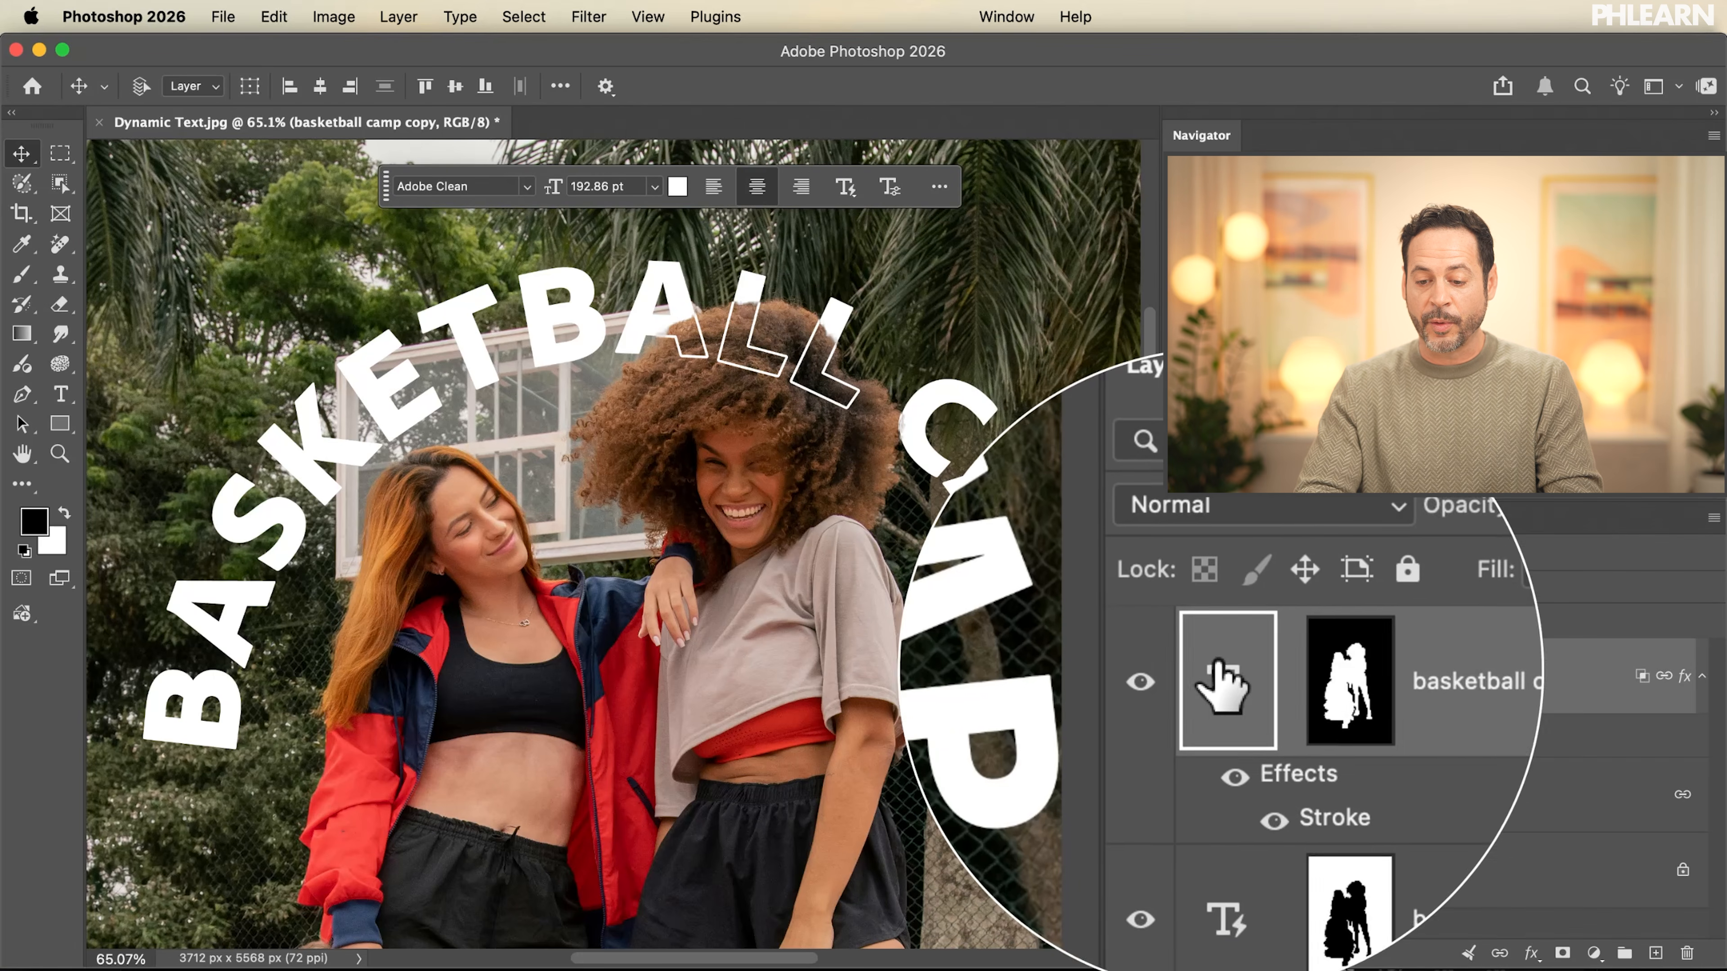
{"action": "left_click_drag", "start_coordinate": [785, 464], "coordinate": [530, 658]}
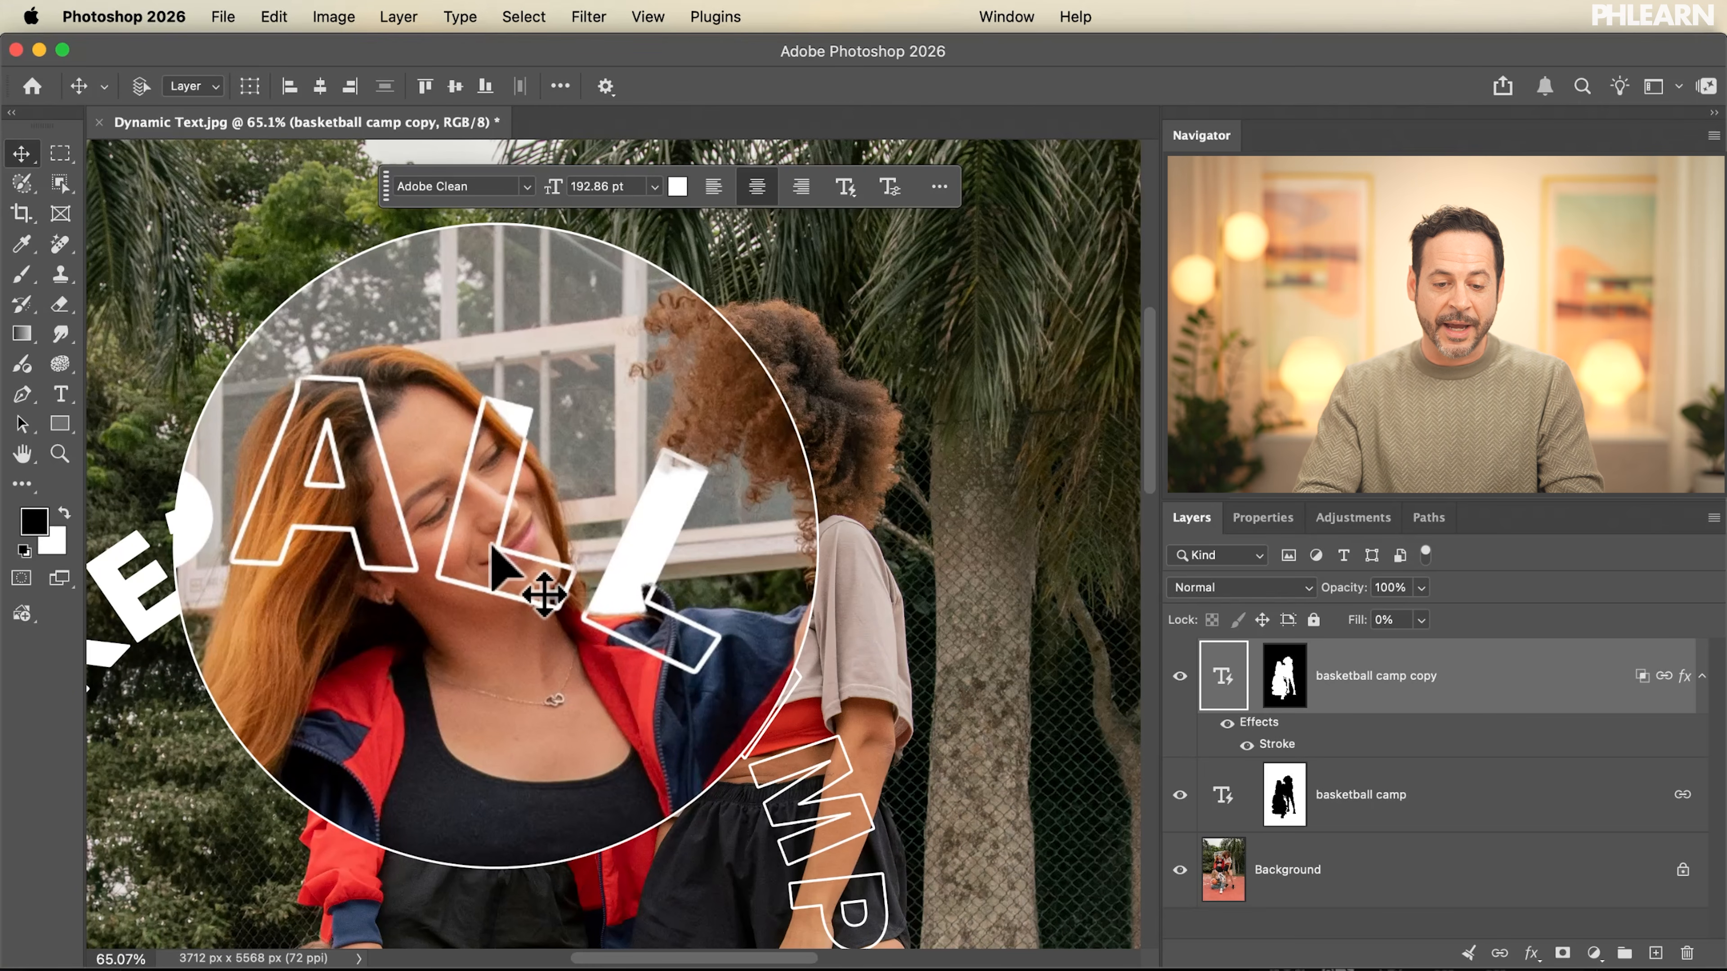
{"action": "left_click_drag", "start_coordinate": [494, 568], "coordinate": [602, 605]}
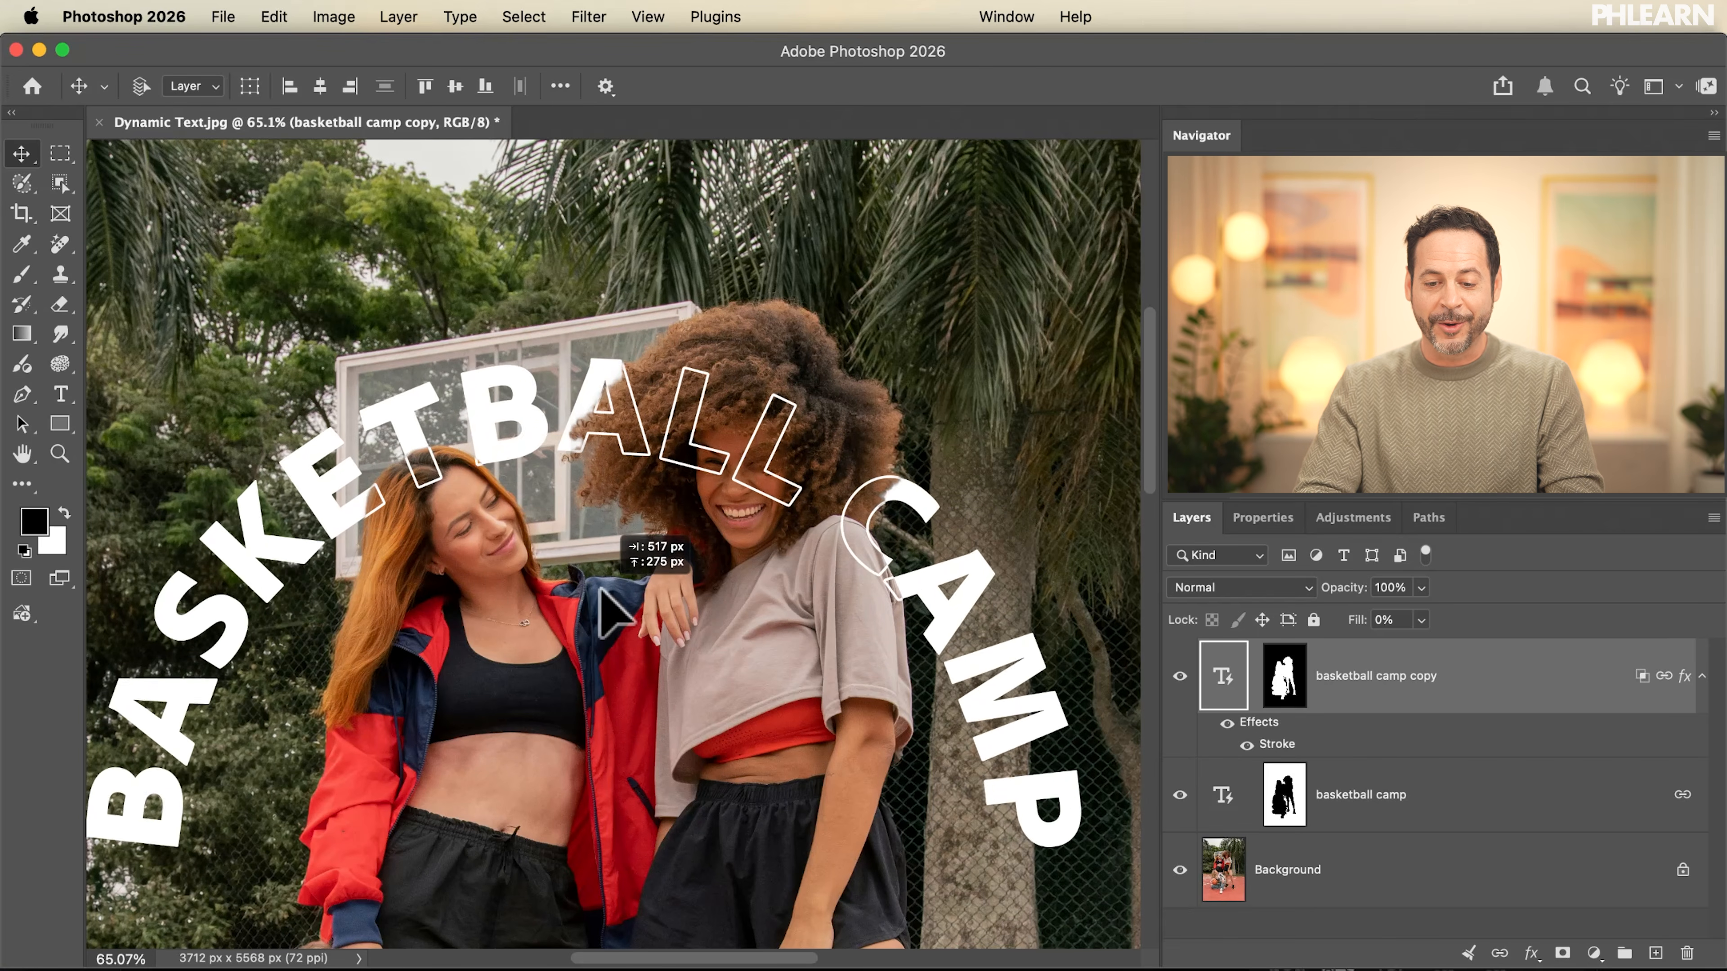
{"action": "left_click_drag", "start_coordinate": [639, 562], "coordinate": [668, 550]}
Move the linked title down so the letter C straddles the shoulder of the woman in the beige top.
{"action": "key", "text": "super+equal"}
{"action": "key", "text": "super+equal"}
{"action": "key", "text": "super+equal"}
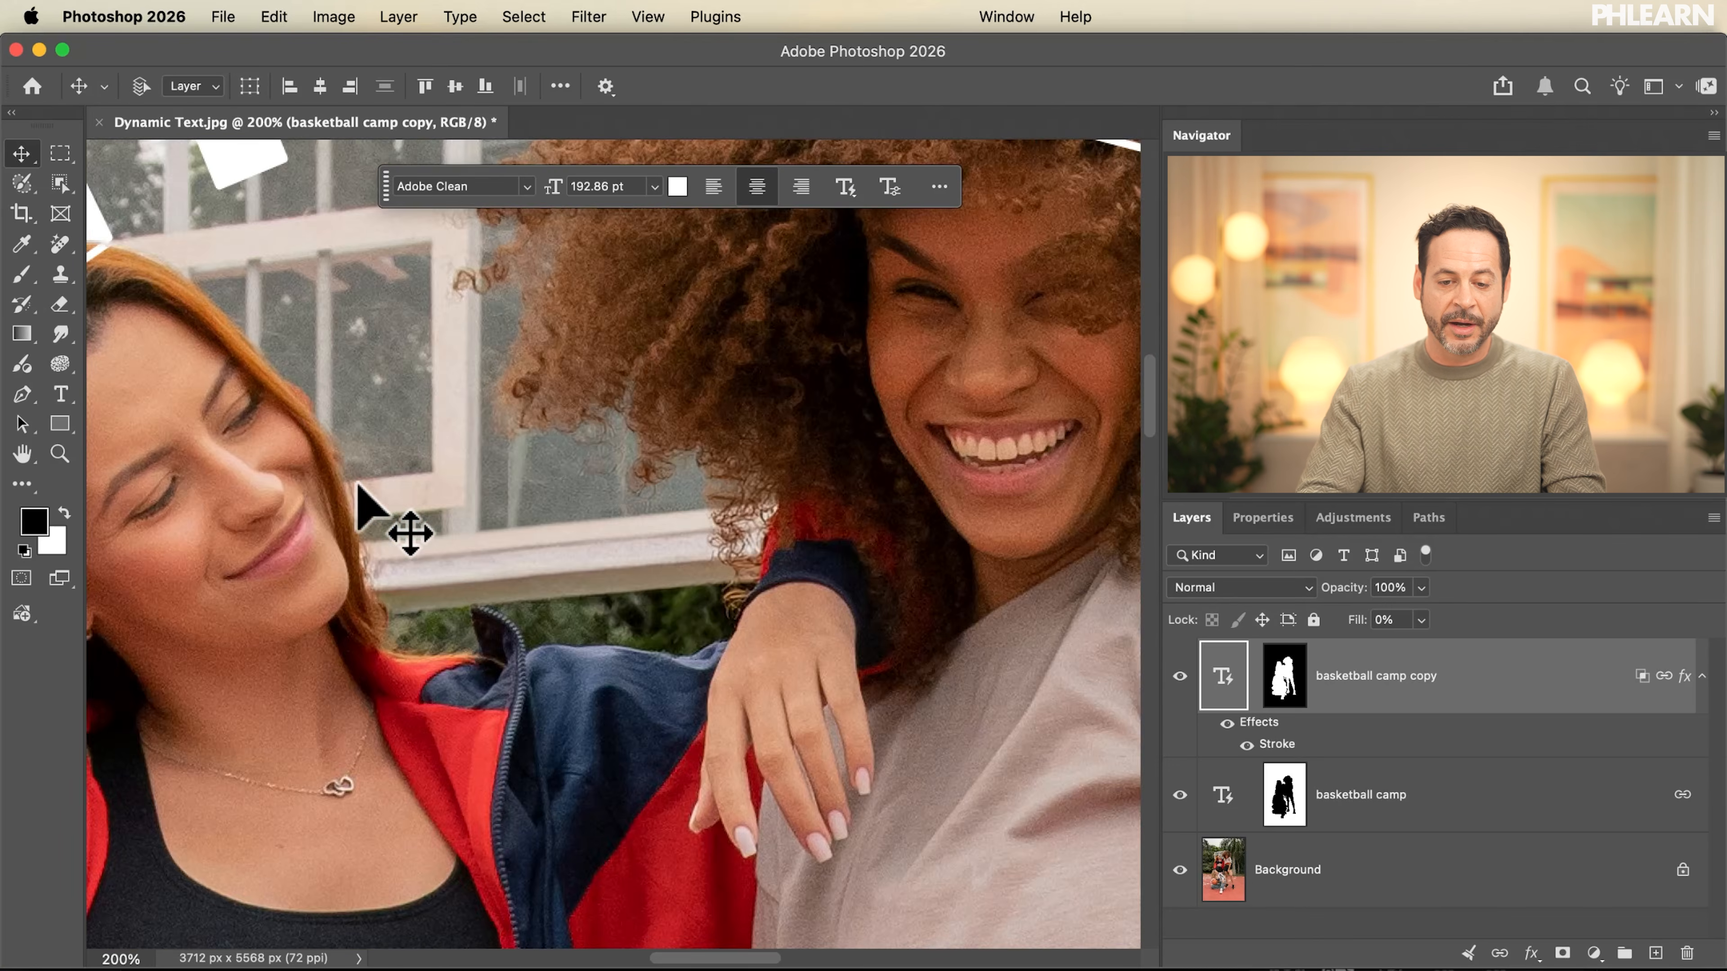
{"action": "scroll", "coordinate": [367, 510], "scroll_direction": "right", "scroll_amount": 10}
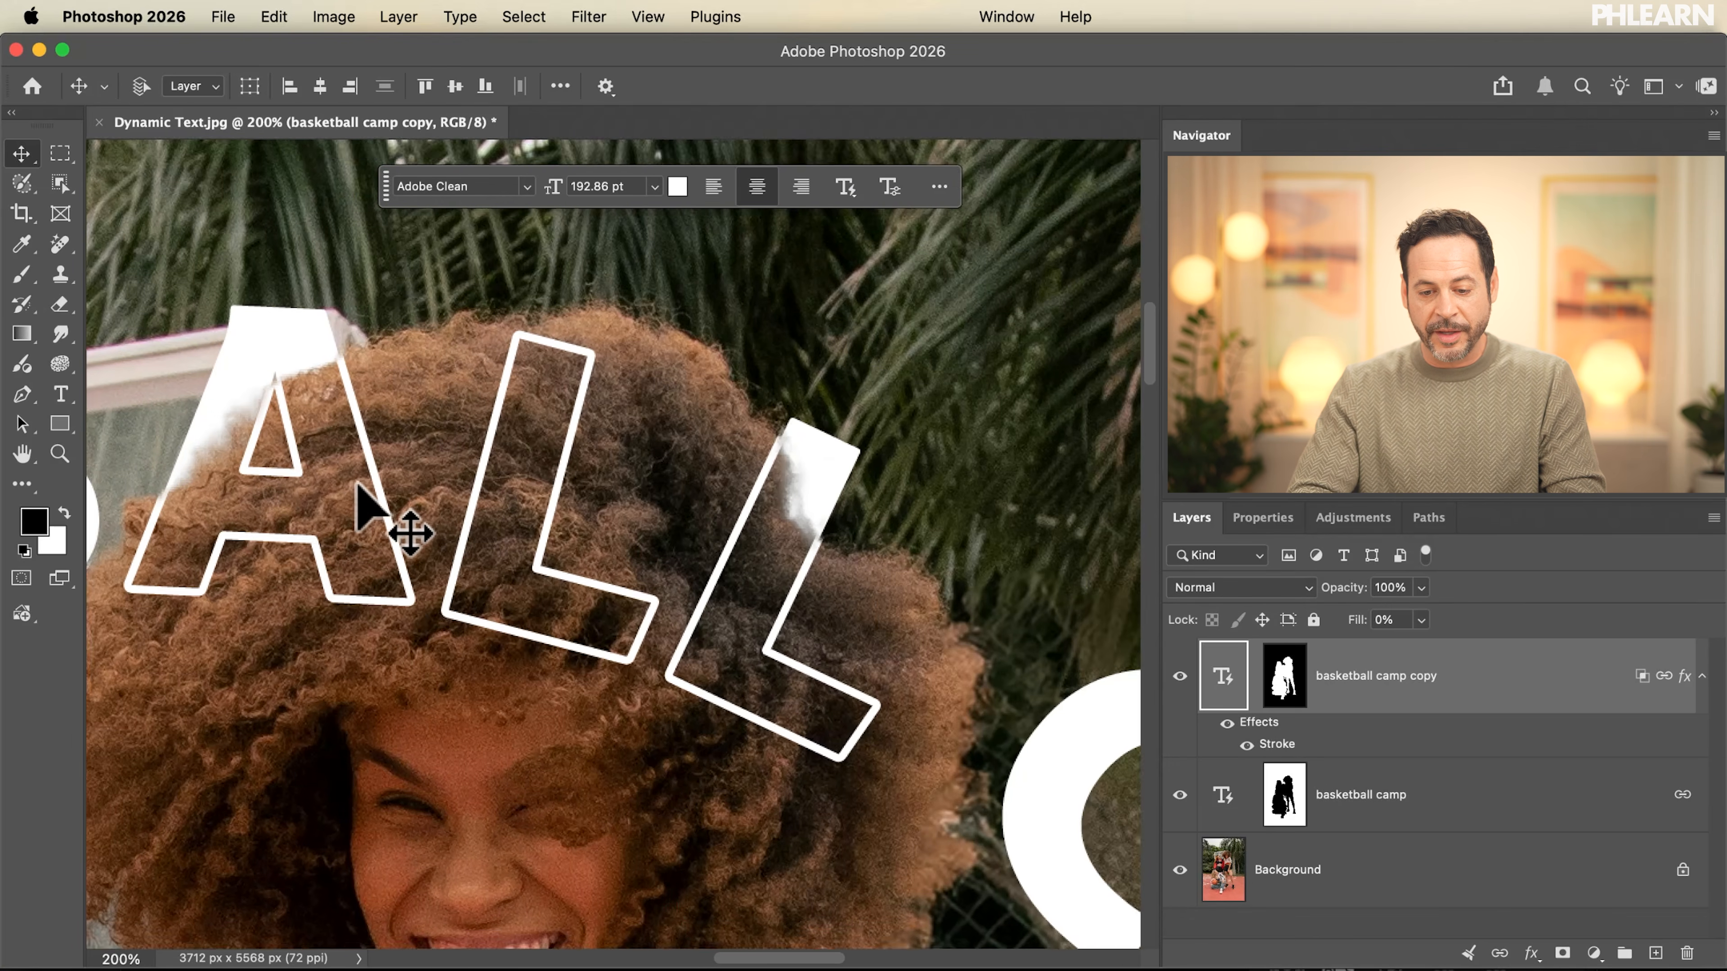
{"action": "scroll", "coordinate": [809, 629], "scroll_direction": "down", "scroll_amount": 10}
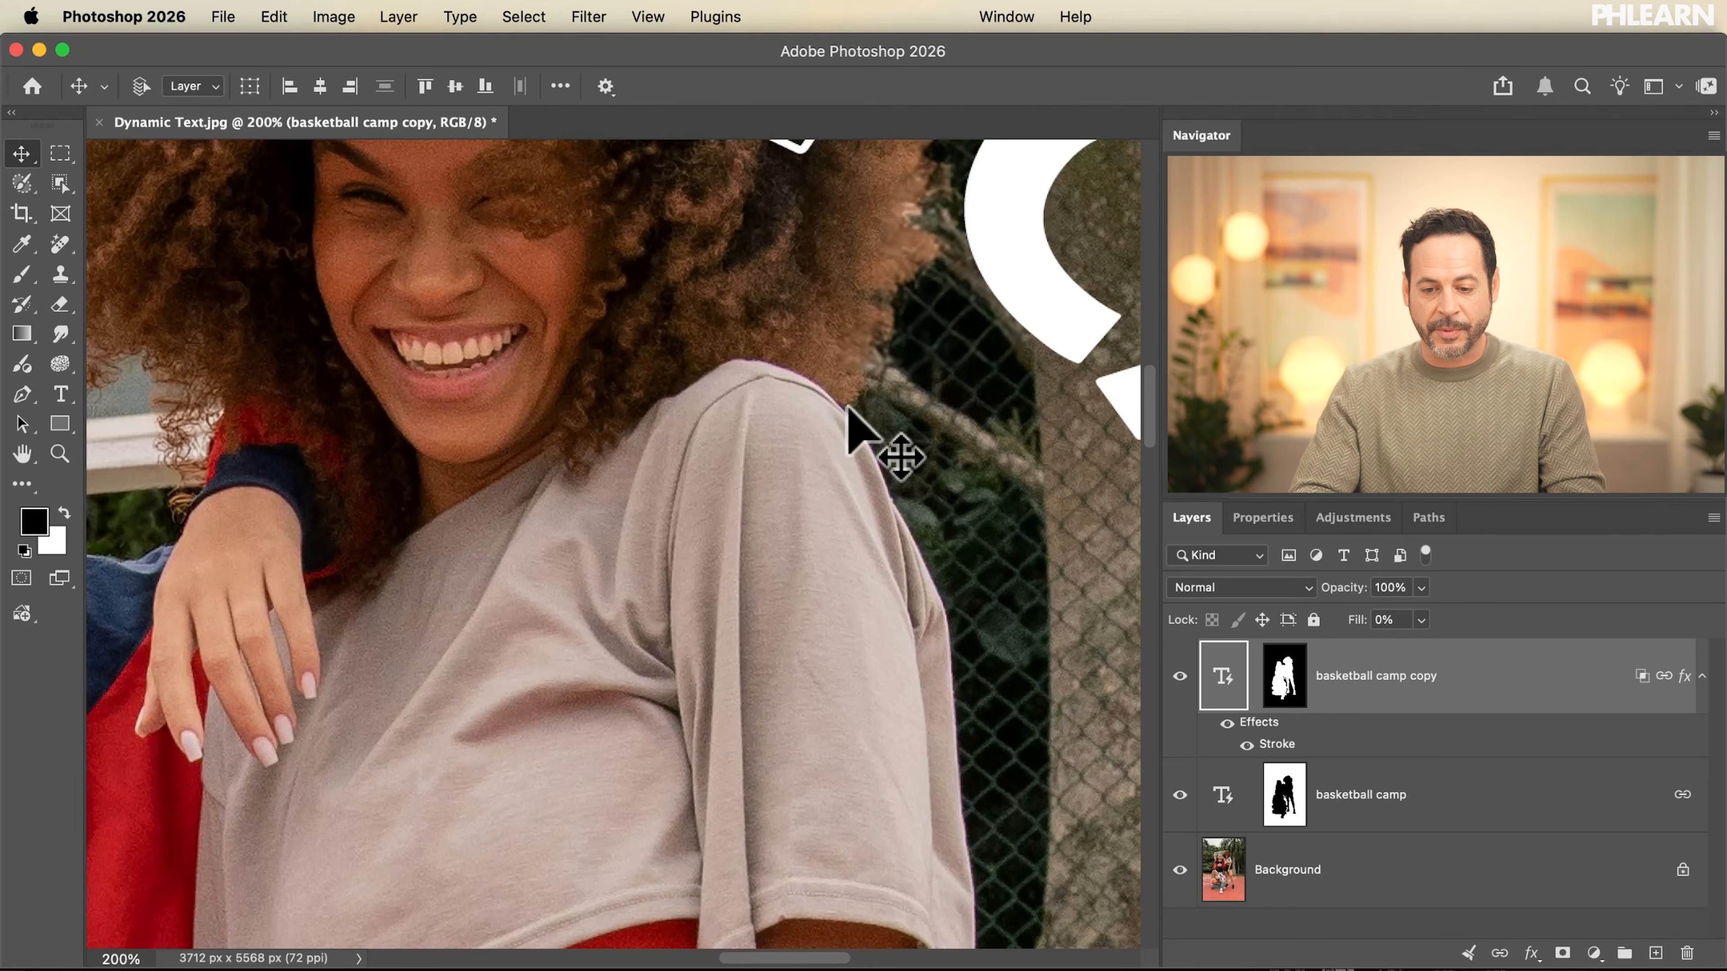
{"action": "left_click_drag", "start_coordinate": [848, 408], "coordinate": [852, 705]}
{"action": "scroll", "coordinate": [922, 571], "scroll_direction": "up", "scroll_amount": 5}
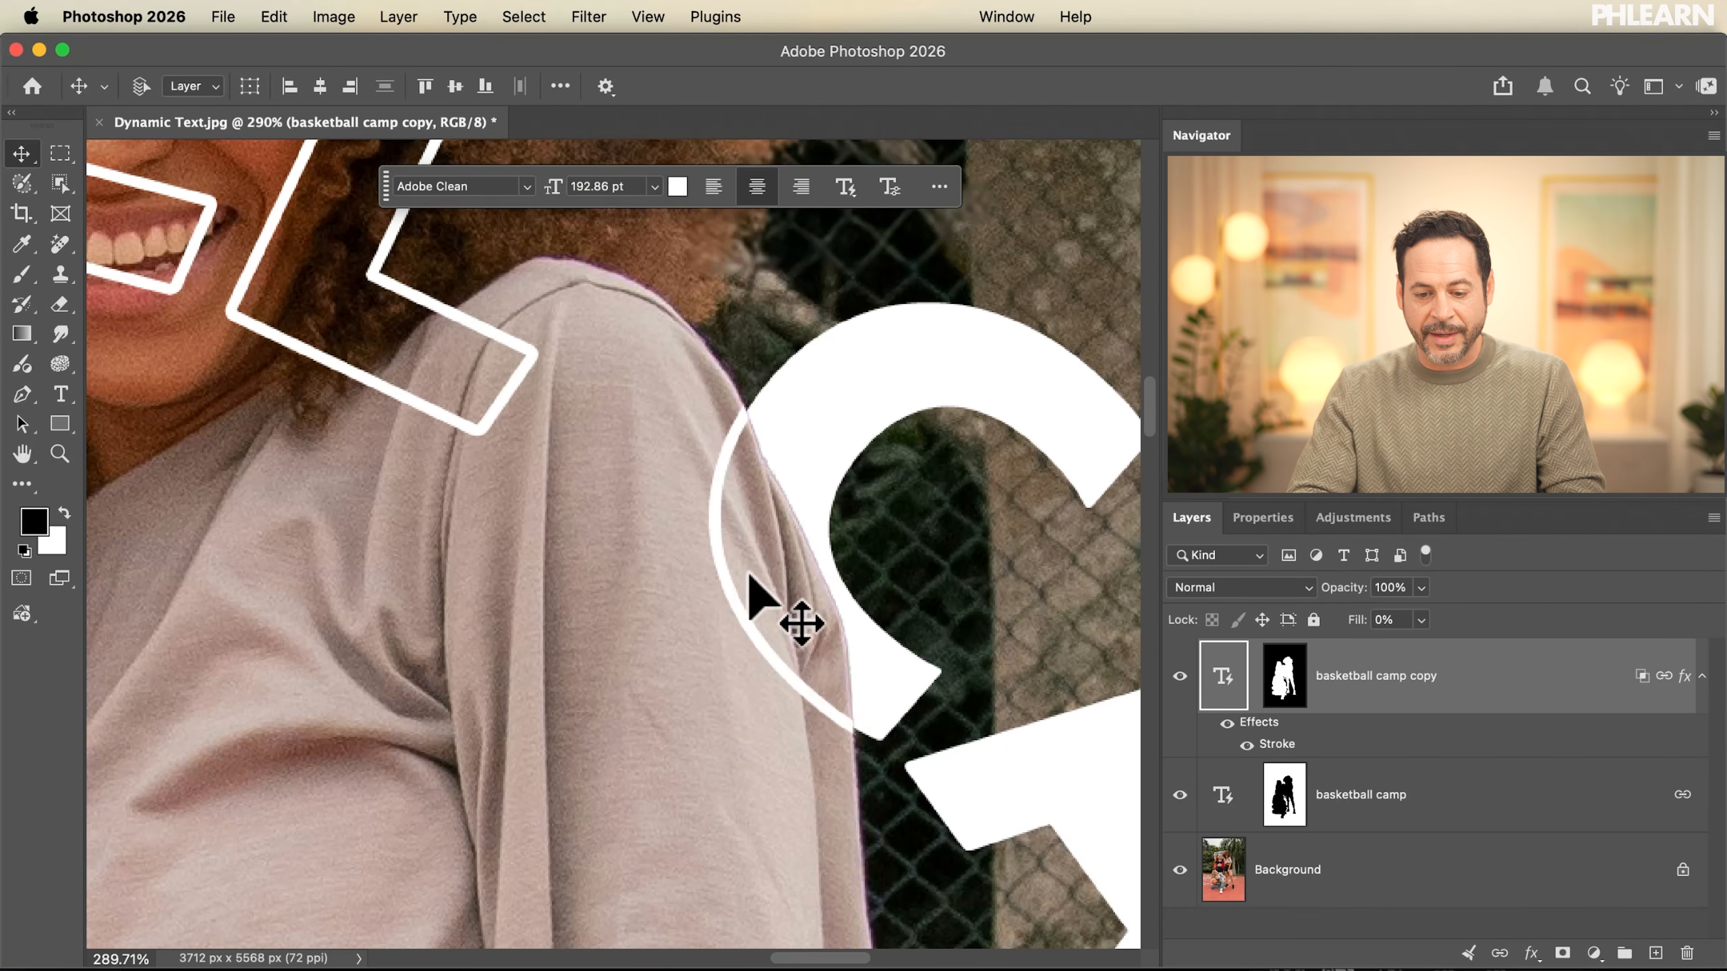
{"action": "mouse_move", "coordinate": [847, 663]}
{"action": "left_mouse_down"}
{"action": "mouse_move", "coordinate": [905, 656]}
{"action": "mouse_move", "coordinate": [864, 650]}
{"action": "left_mouse_up"}
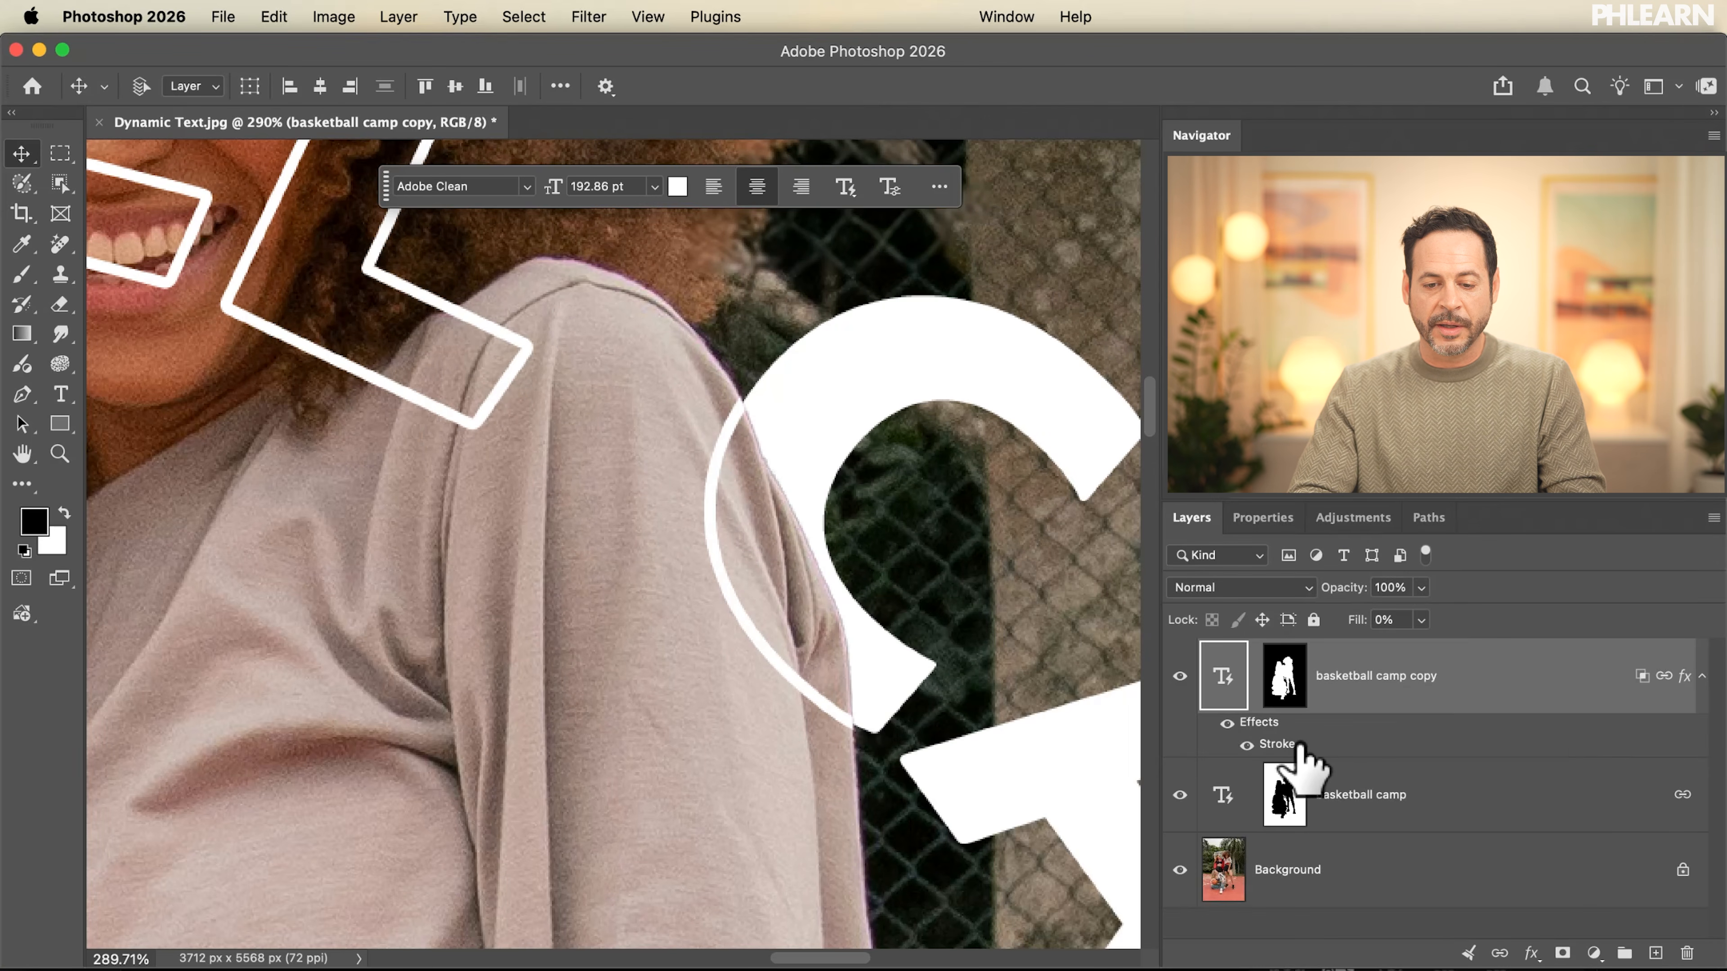
Compare the Outside, Inside and Center positions for the copy's stroke, then set it to Inside with a size of 10 px.
{"action": "double_click", "coordinate": [1299, 745]}
{"action": "left_click_drag", "start_coordinate": [609, 228], "coordinate": [359, 235]}
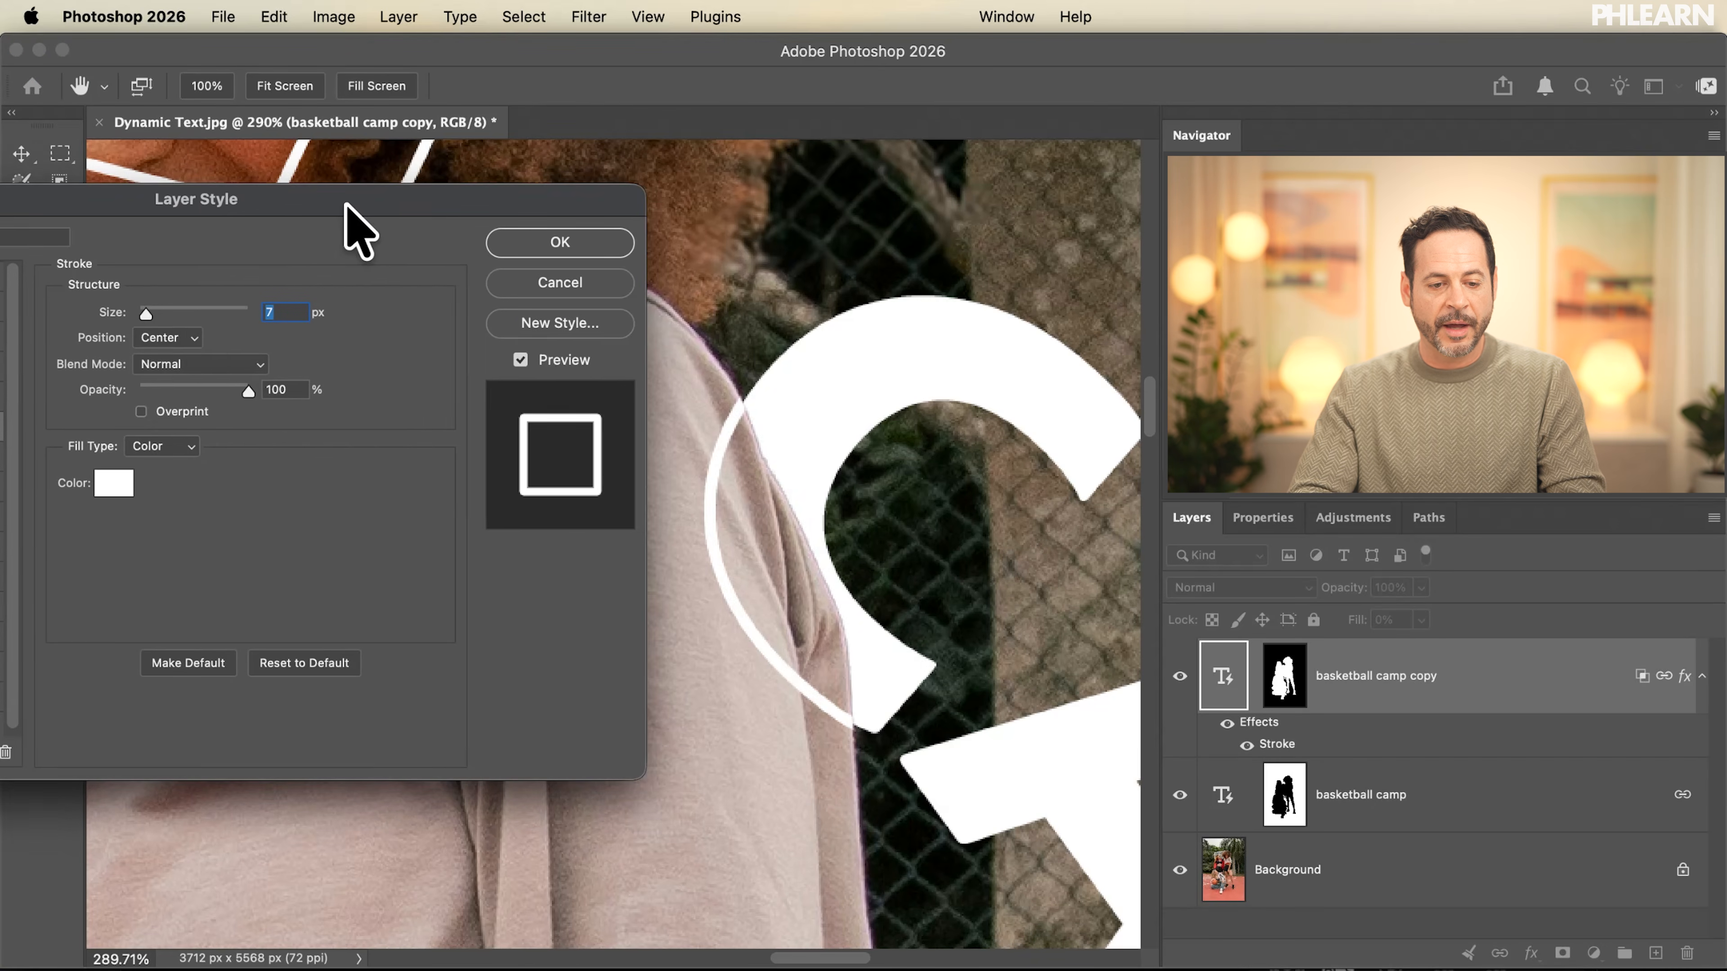
{"action": "left_click", "coordinate": [162, 338]}
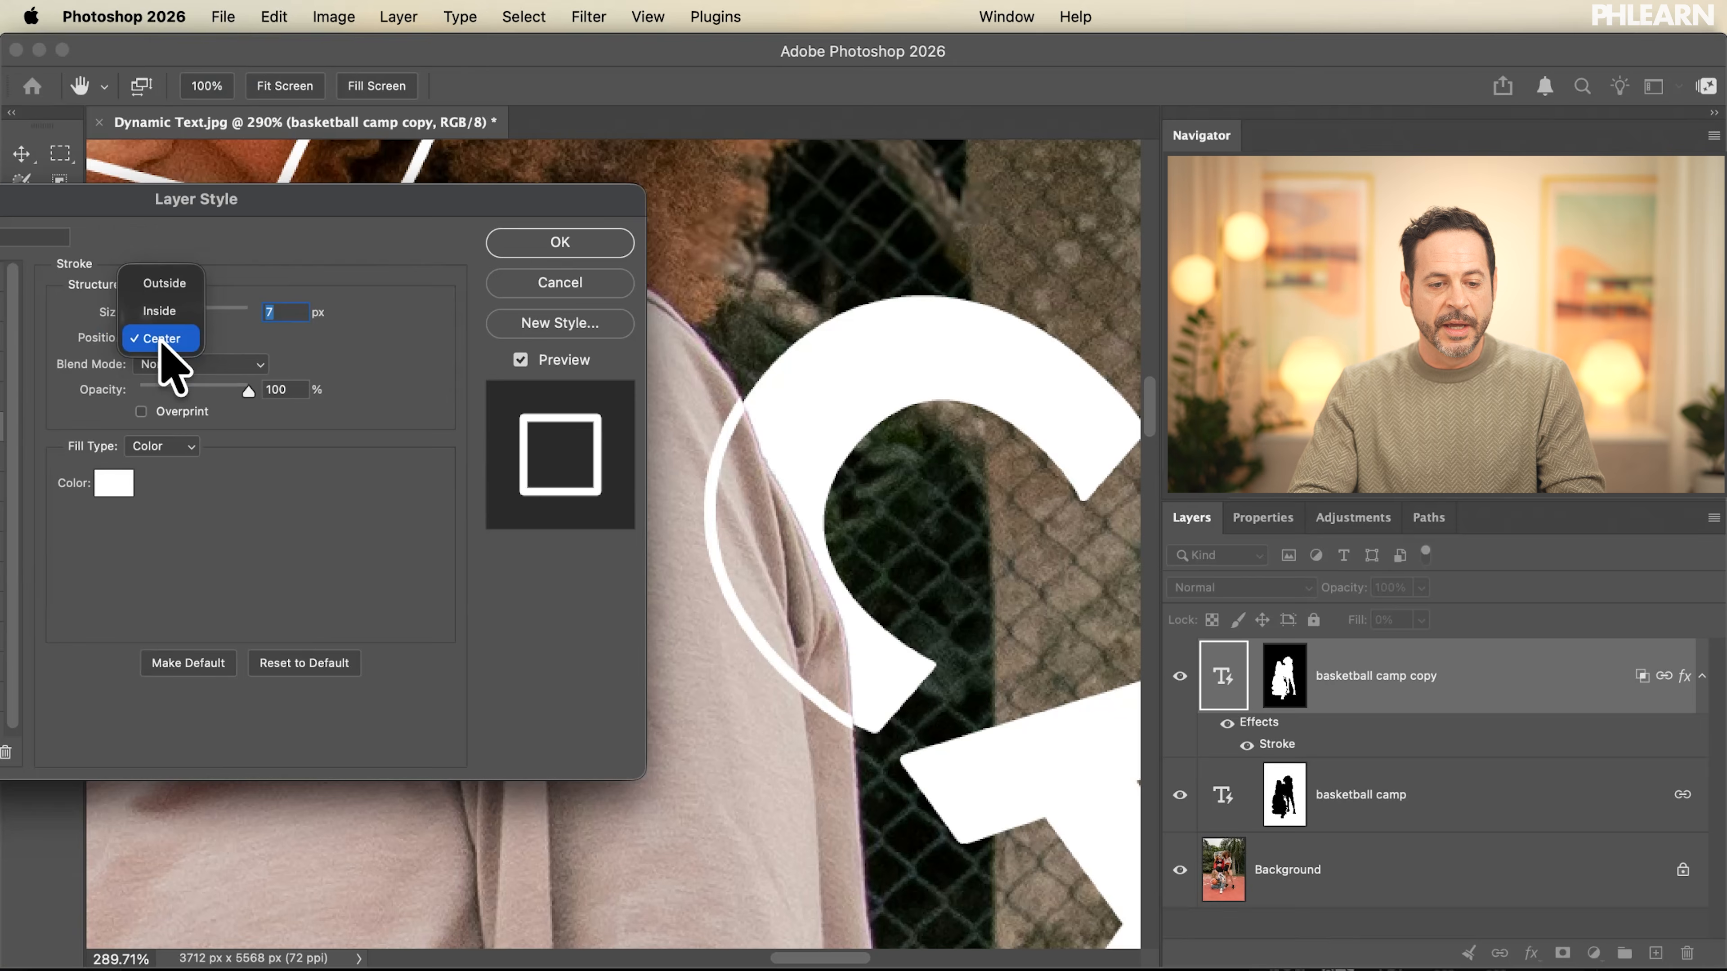
{"action": "left_click", "coordinate": [170, 283]}
{"action": "left_click", "coordinate": [167, 338]}
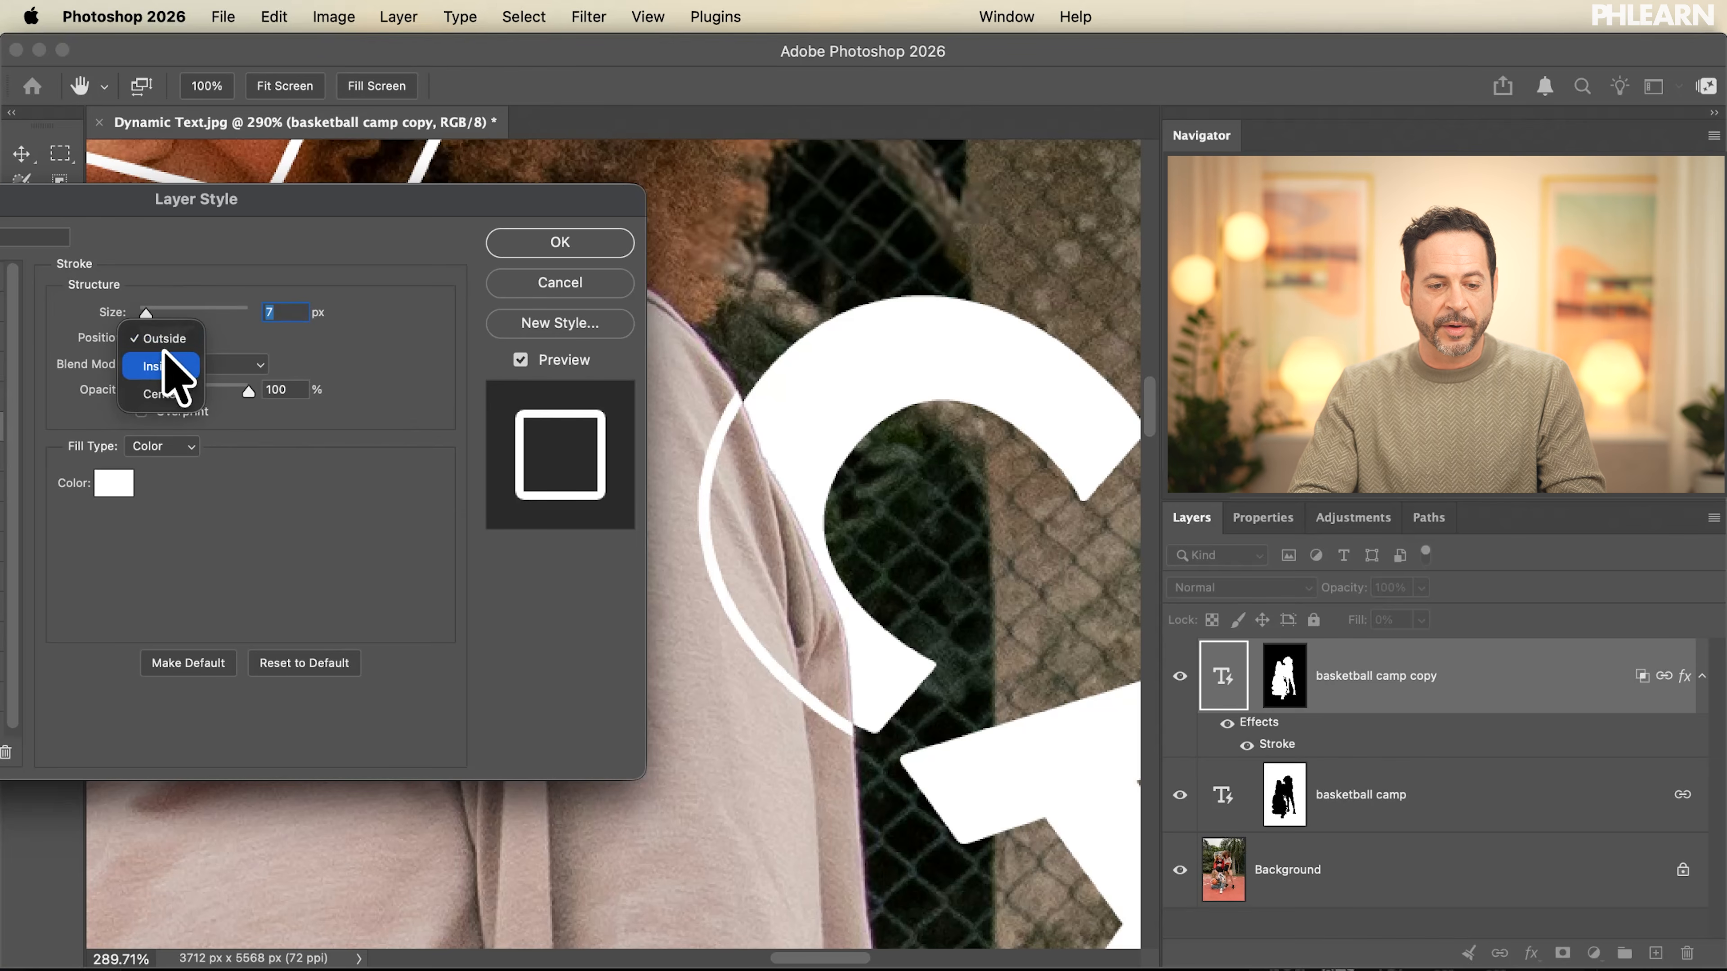
{"action": "left_click", "coordinate": [163, 366]}
{"action": "left_click", "coordinate": [167, 372]}
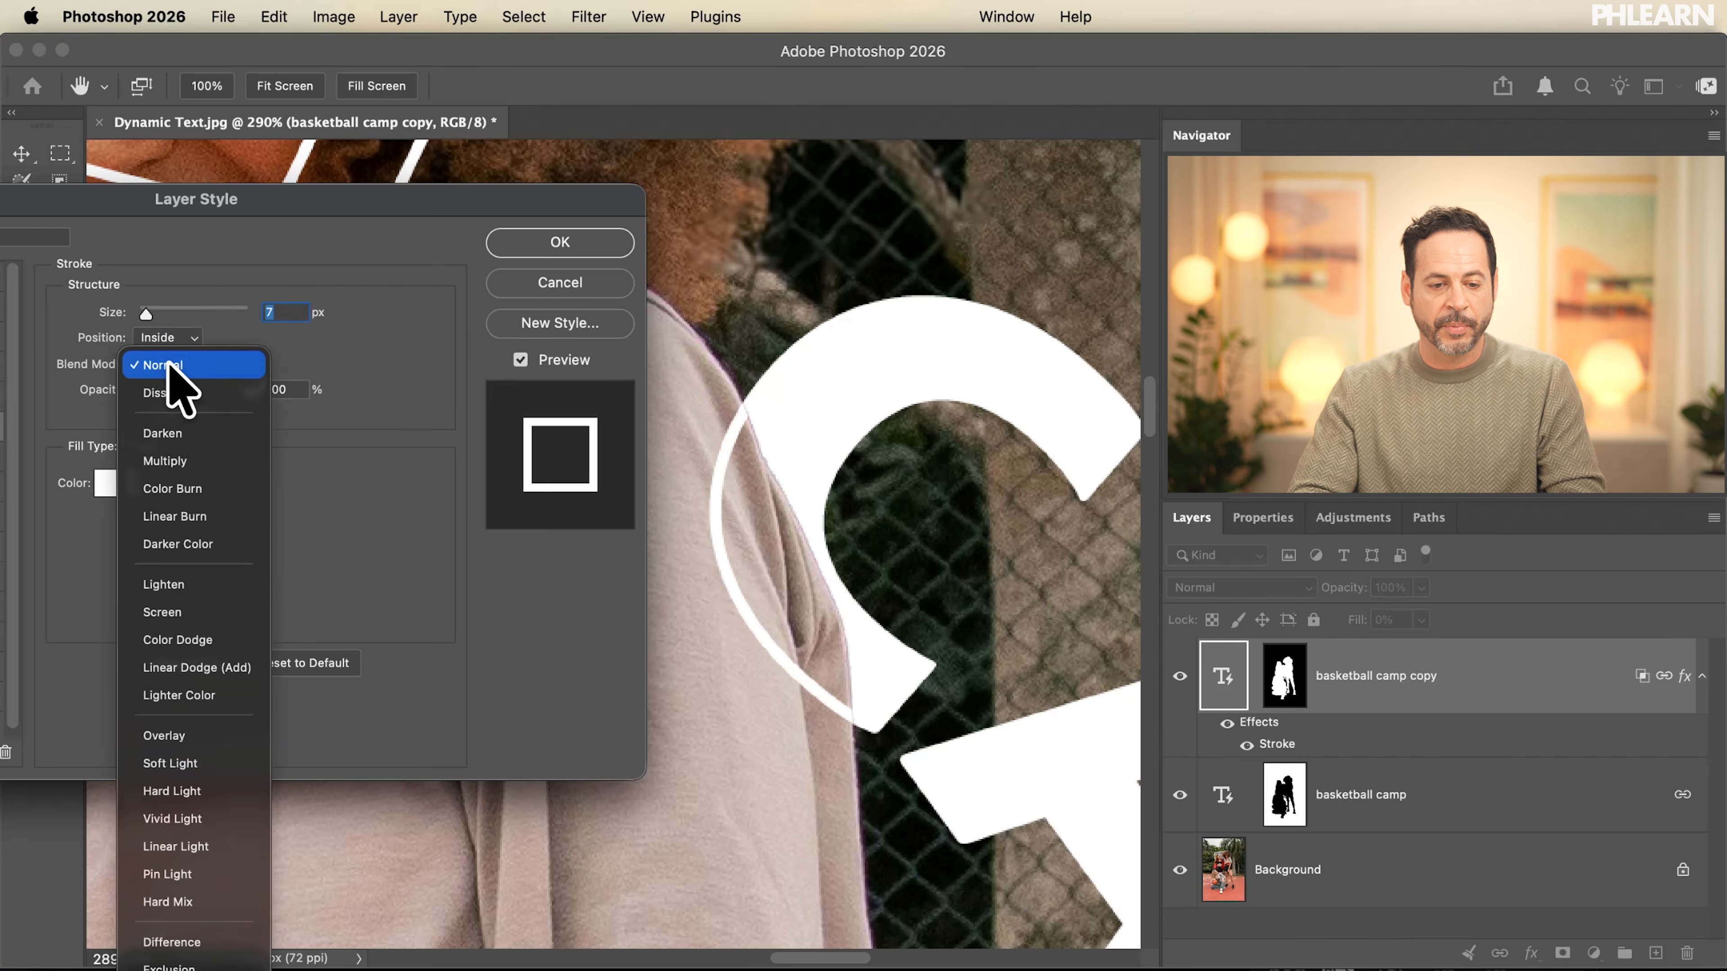
{"action": "left_click", "coordinate": [166, 340]}
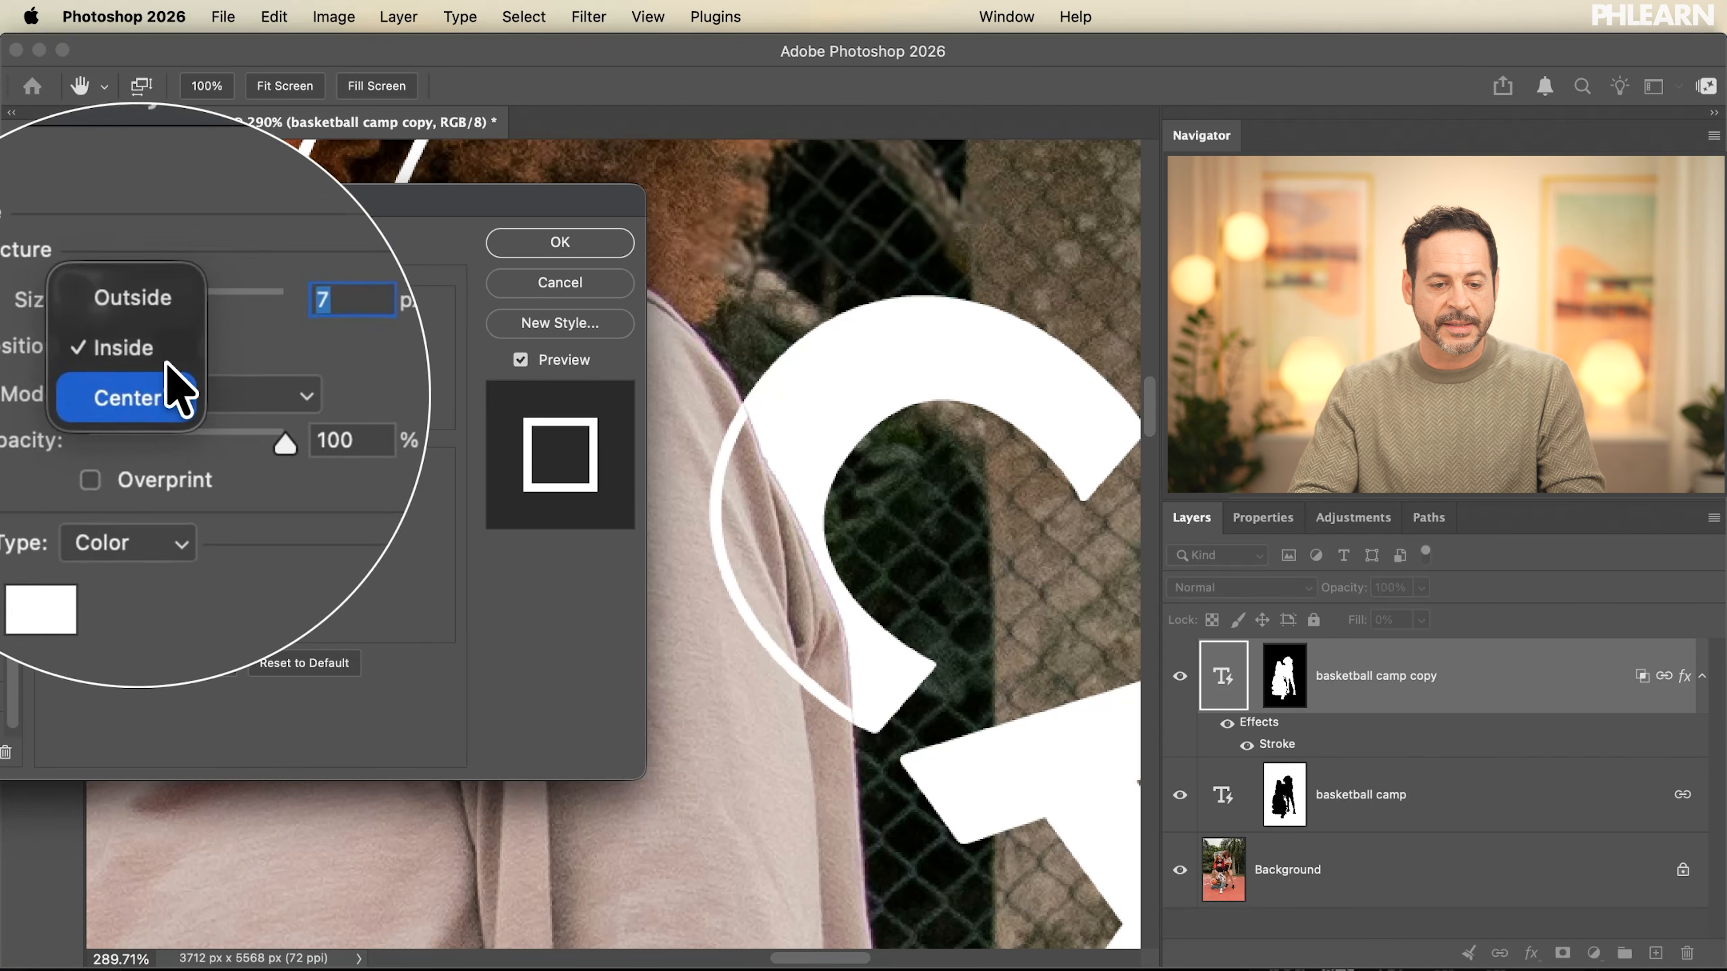
{"action": "left_click", "coordinate": [168, 364]}
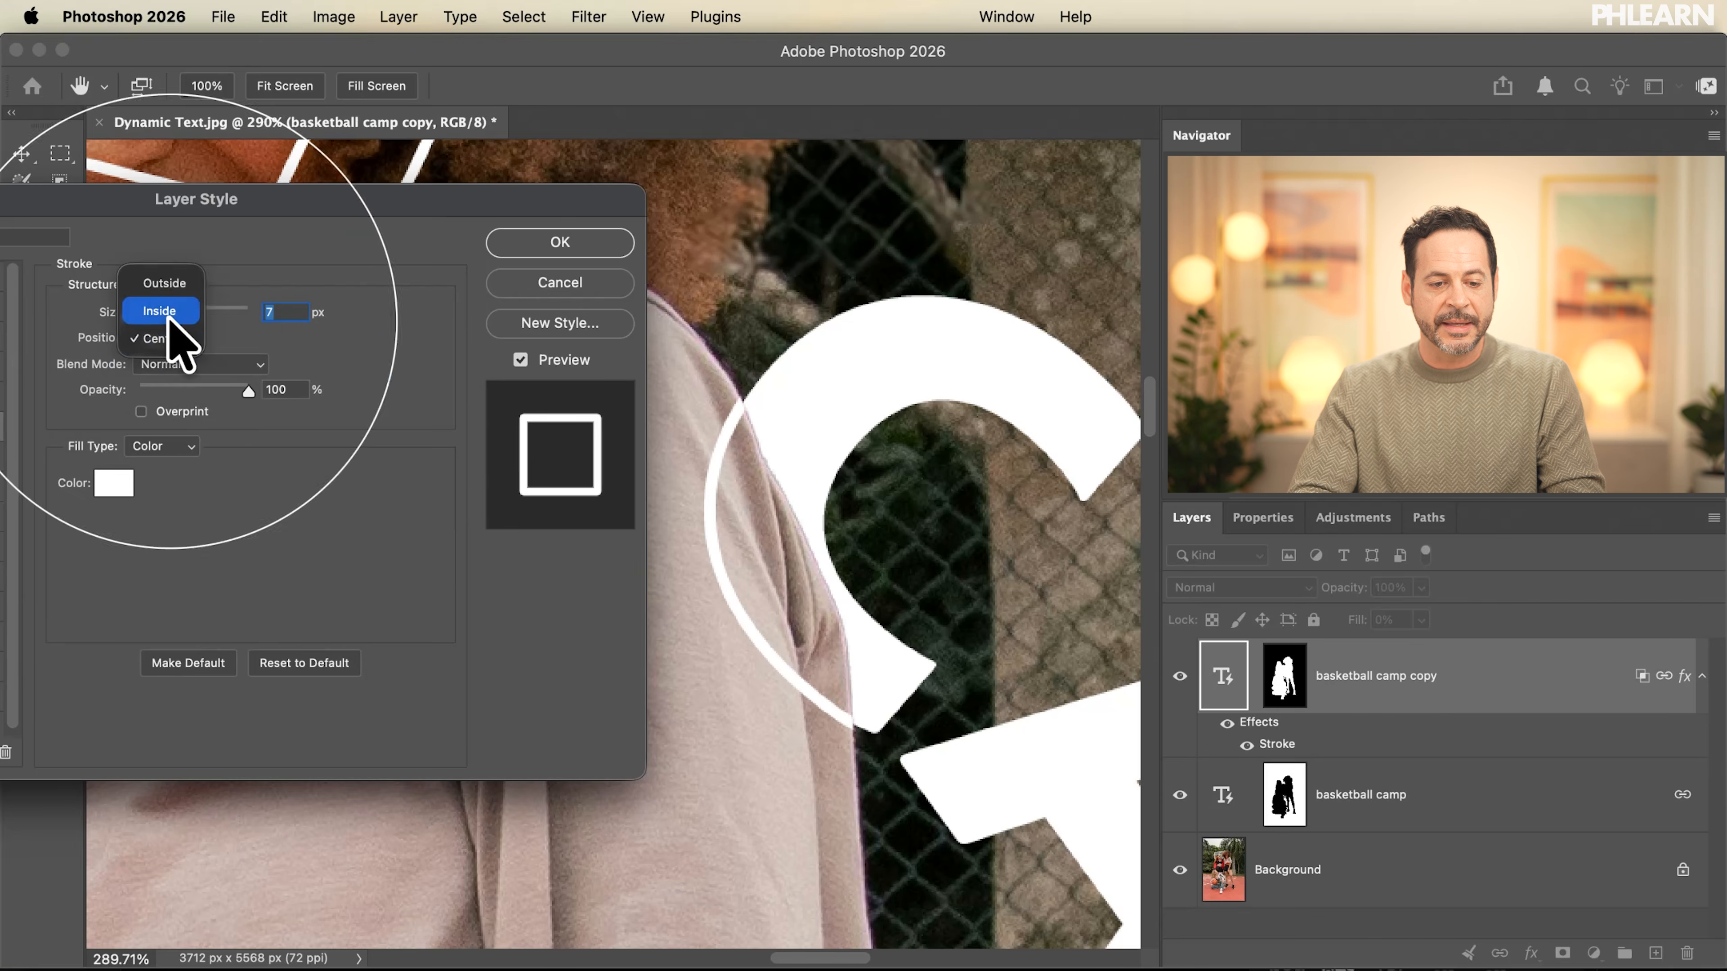
{"action": "left_click", "coordinate": [169, 317]}
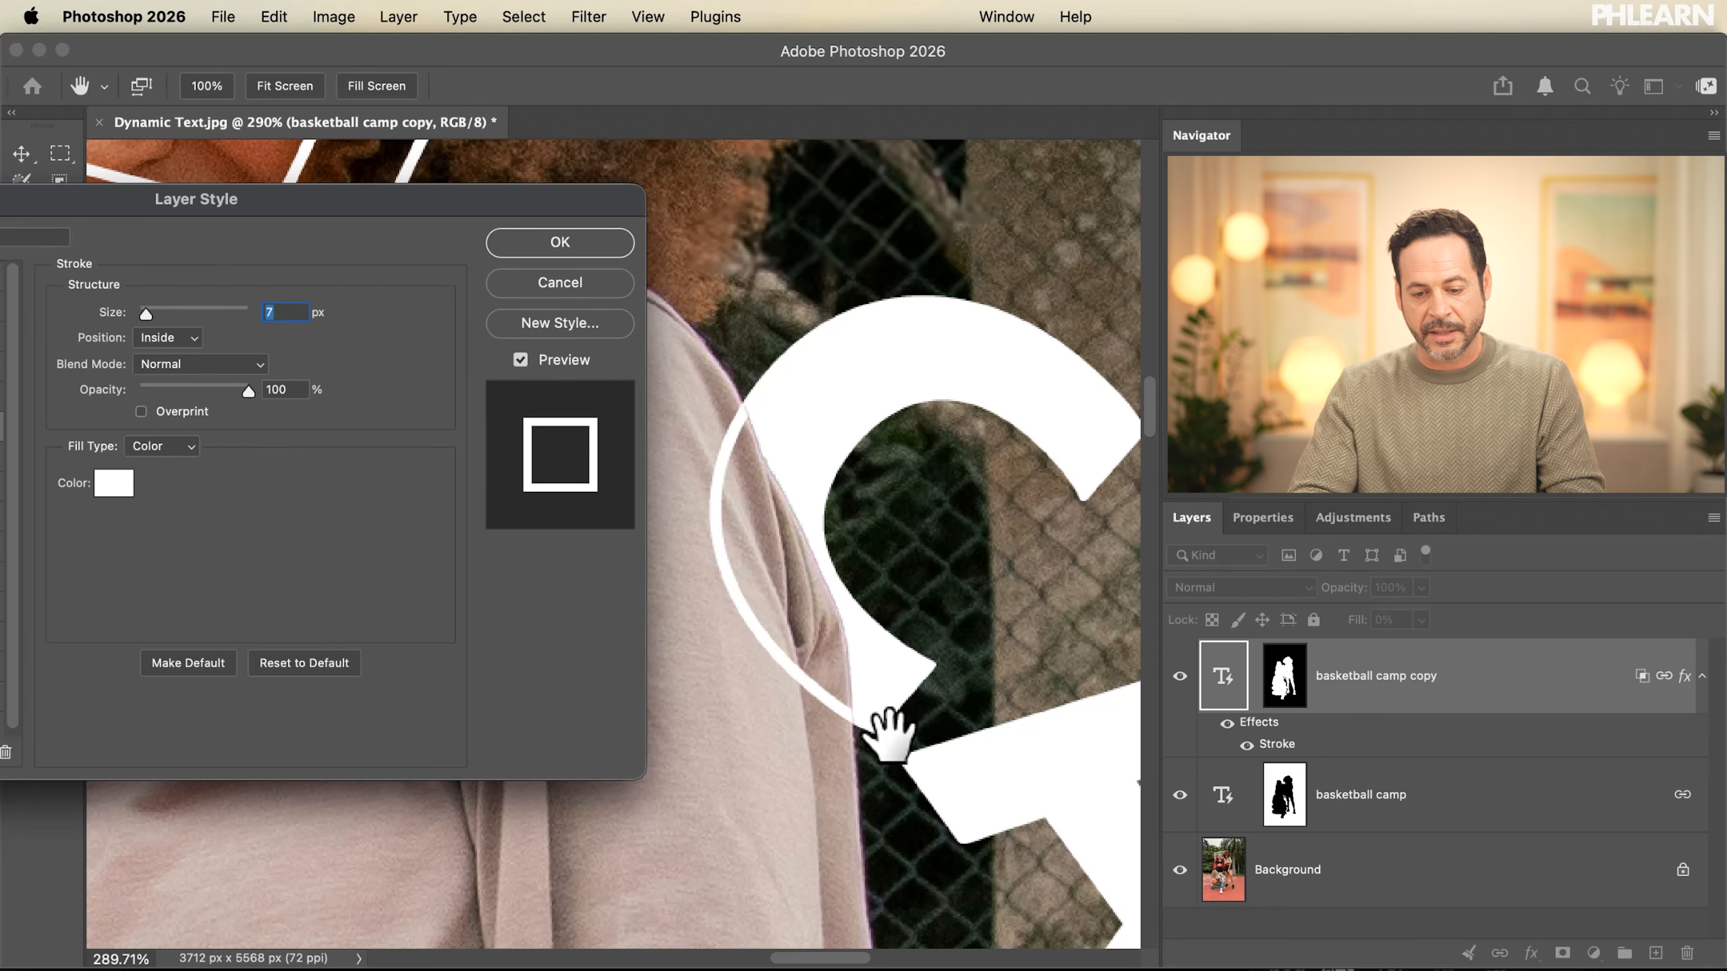
{"action": "left_click_drag", "start_coordinate": [146, 311], "coordinate": [151, 312]}
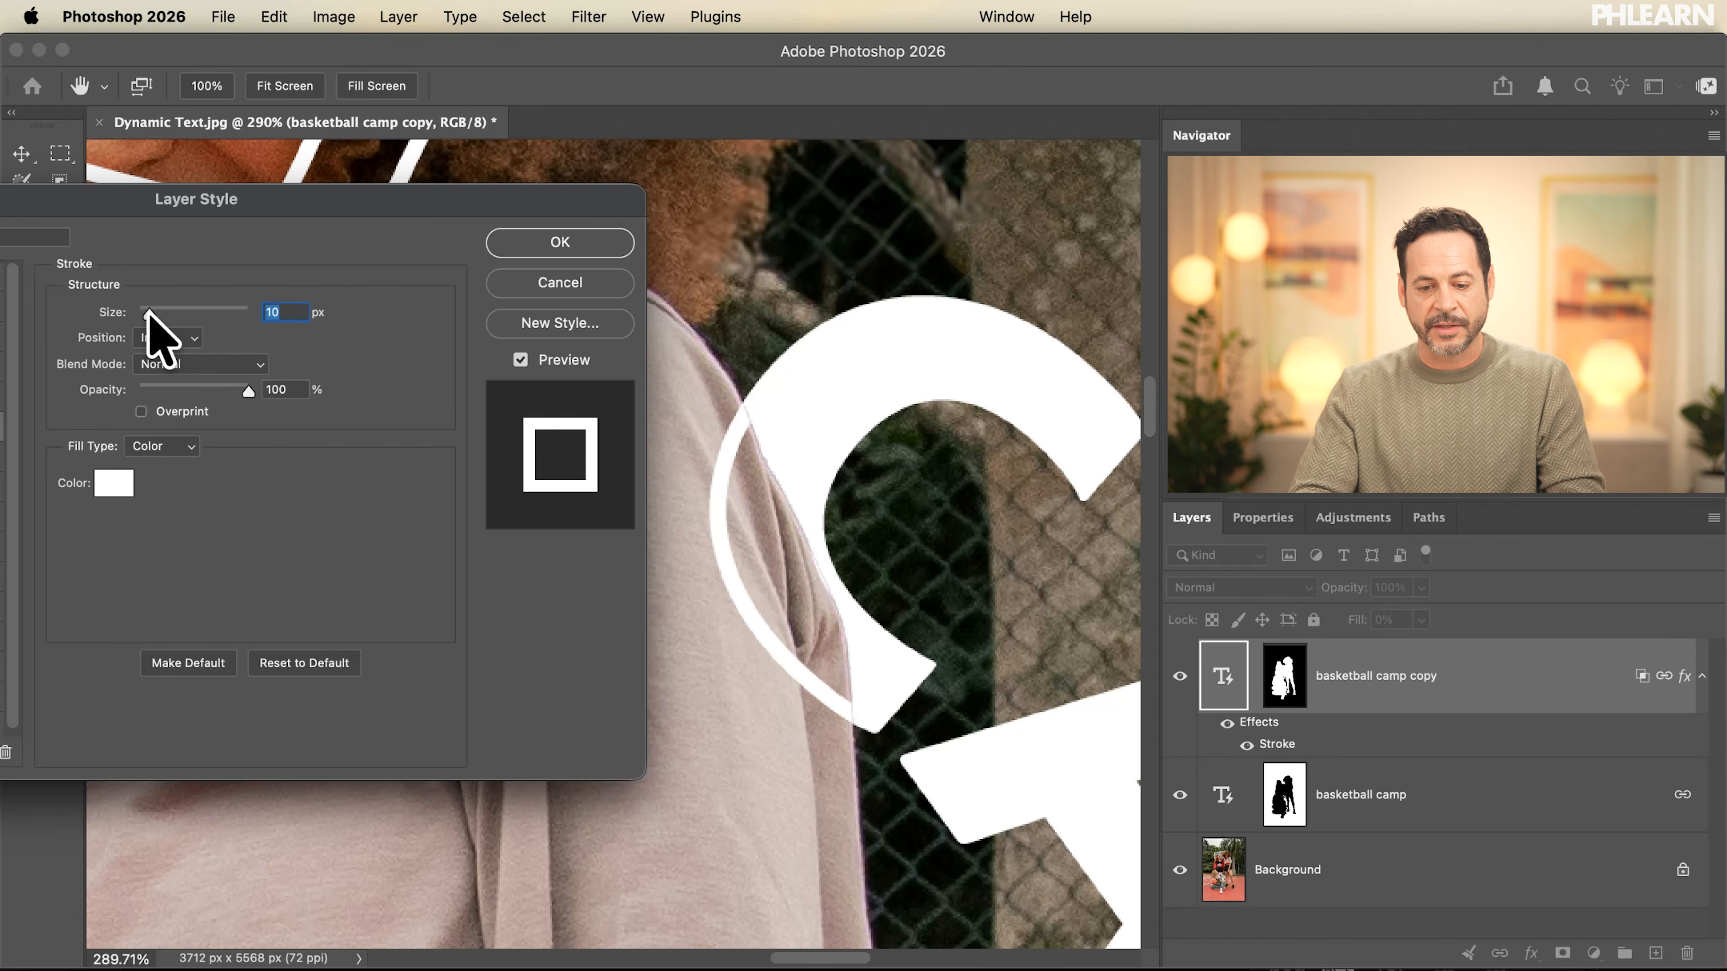
{"action": "left_click", "coordinate": [612, 245]}
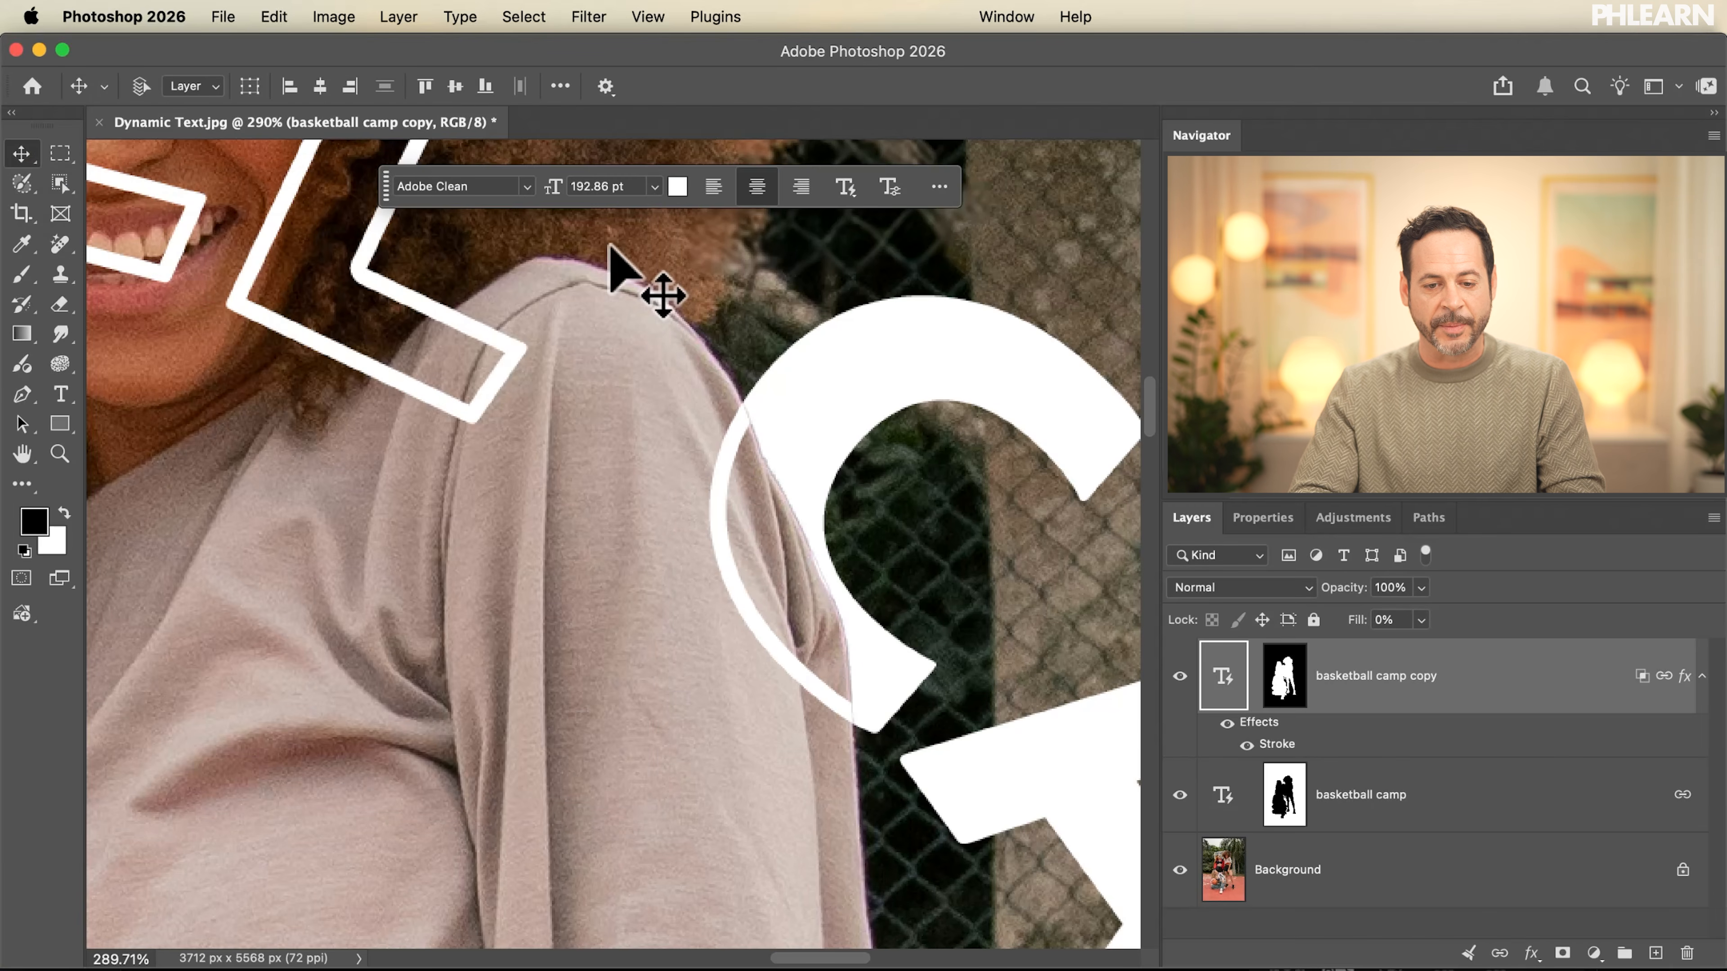
Move the linked title up around the women's heads and centre it horizontally on the canvas.
{"action": "scroll", "coordinate": [663, 436], "scroll_direction": "down", "scroll_amount": 10}
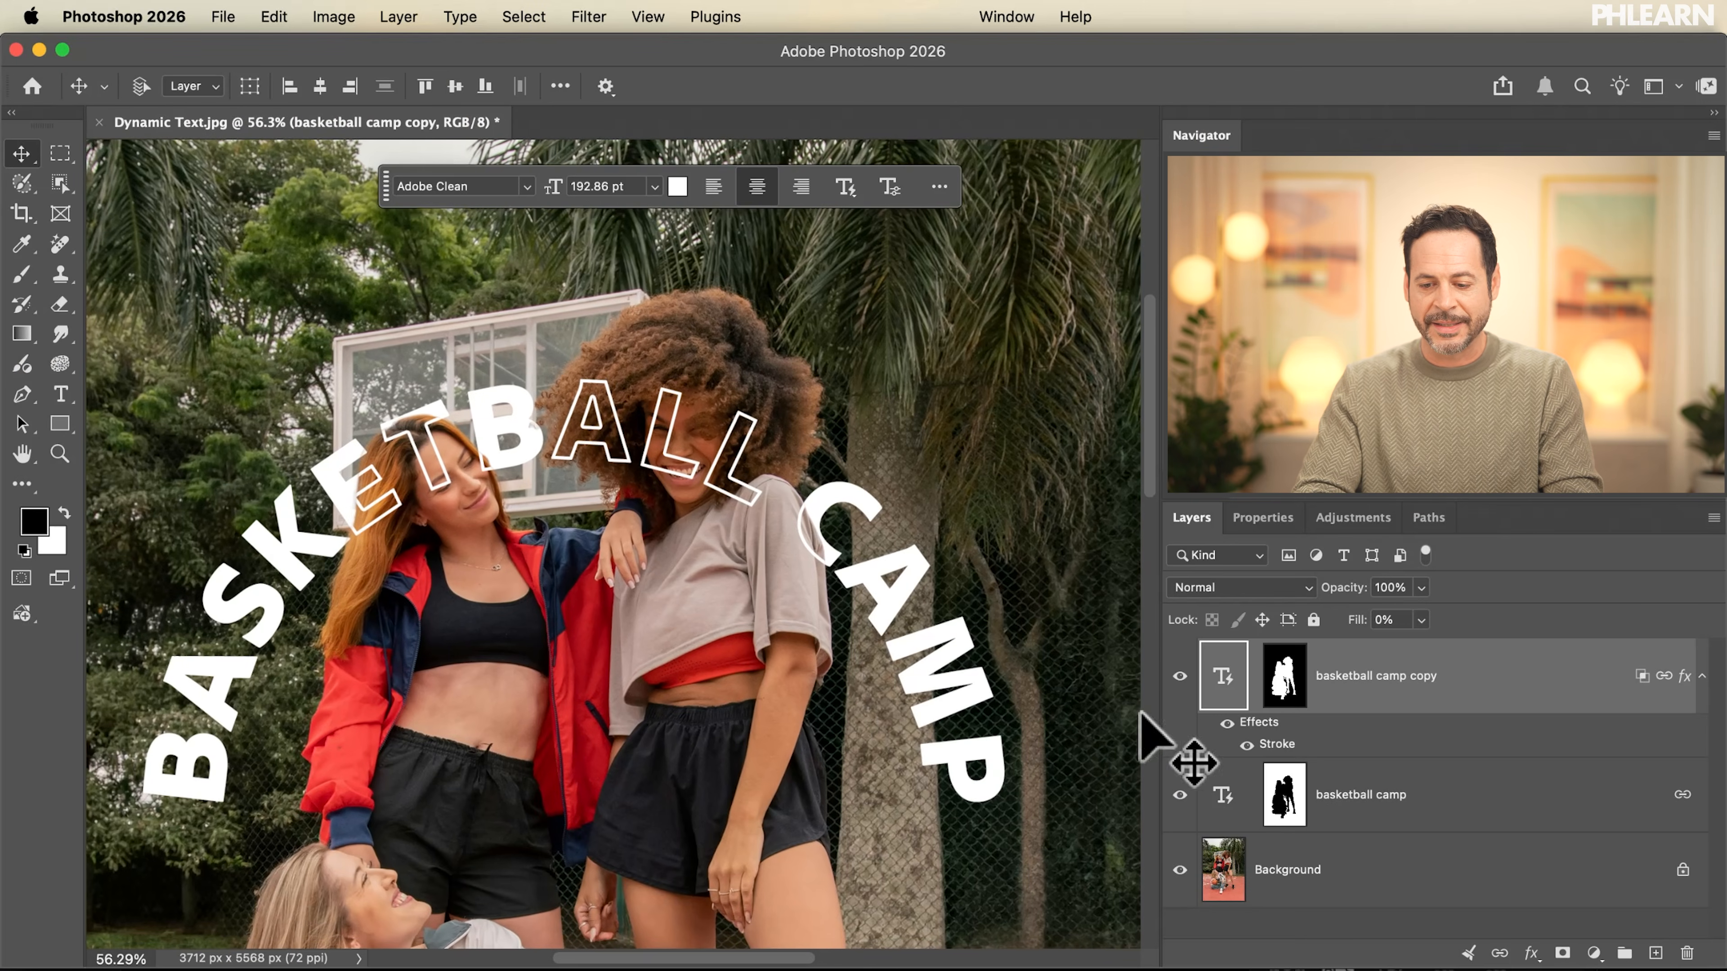
{"action": "left_click_drag", "start_coordinate": [914, 751], "coordinate": [939, 608]}
{"action": "key", "text": "super+a"}
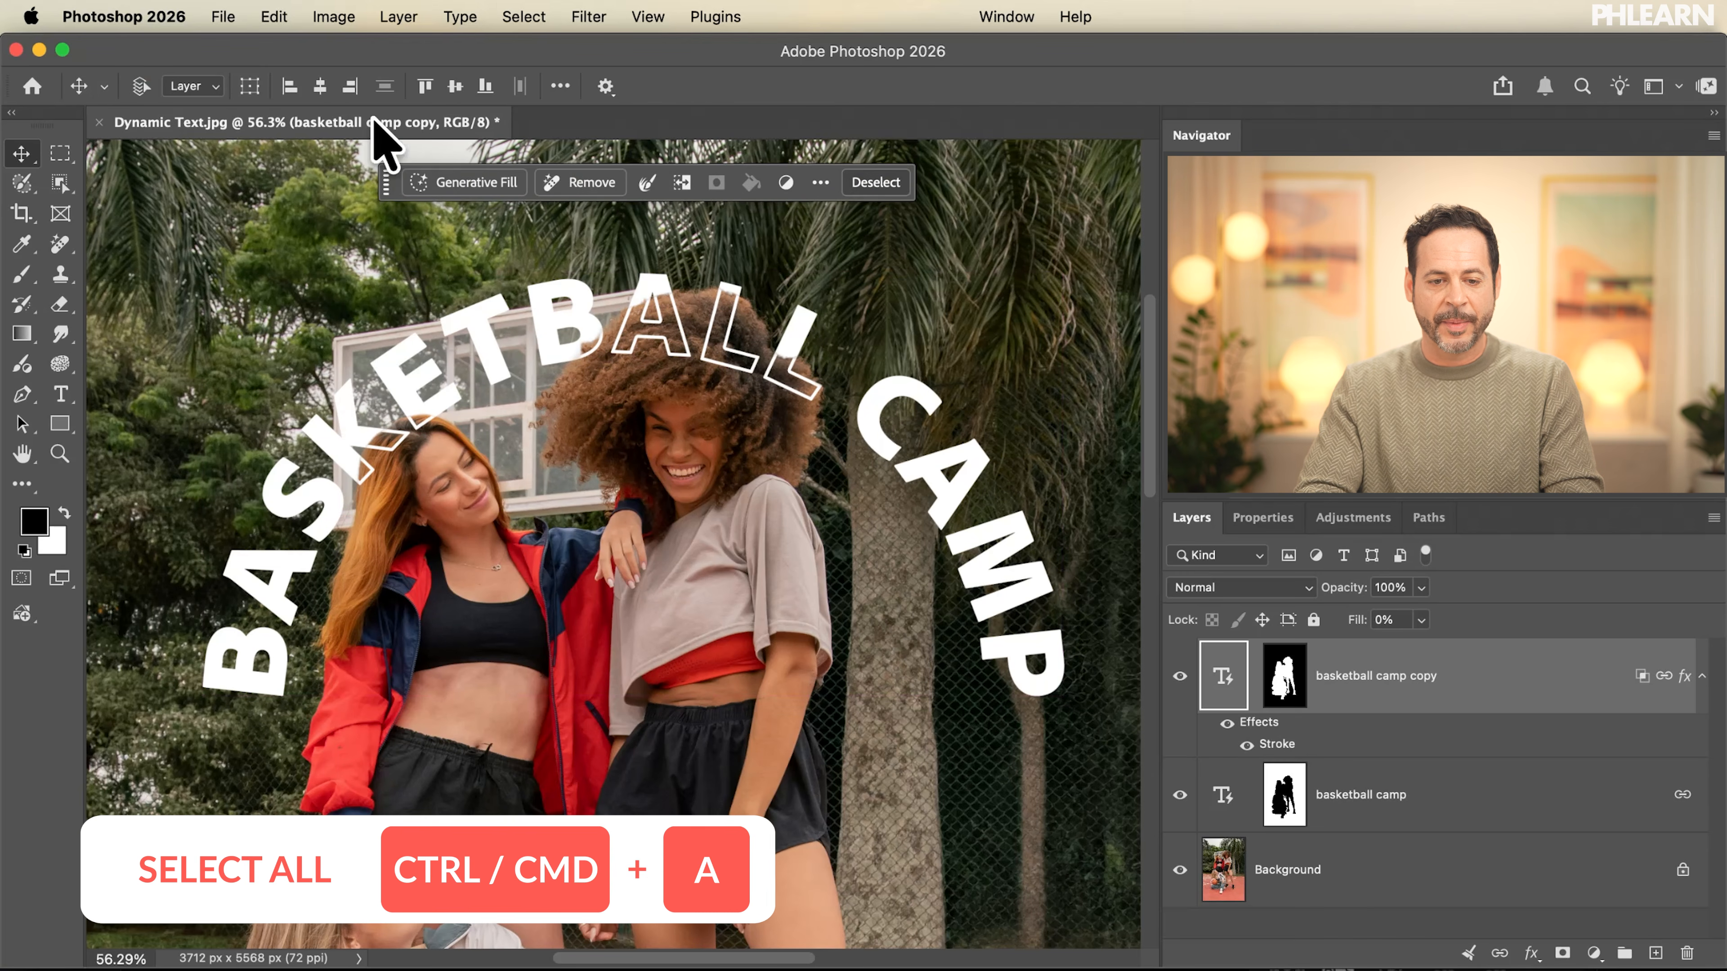
{"action": "left_click", "coordinate": [320, 86]}
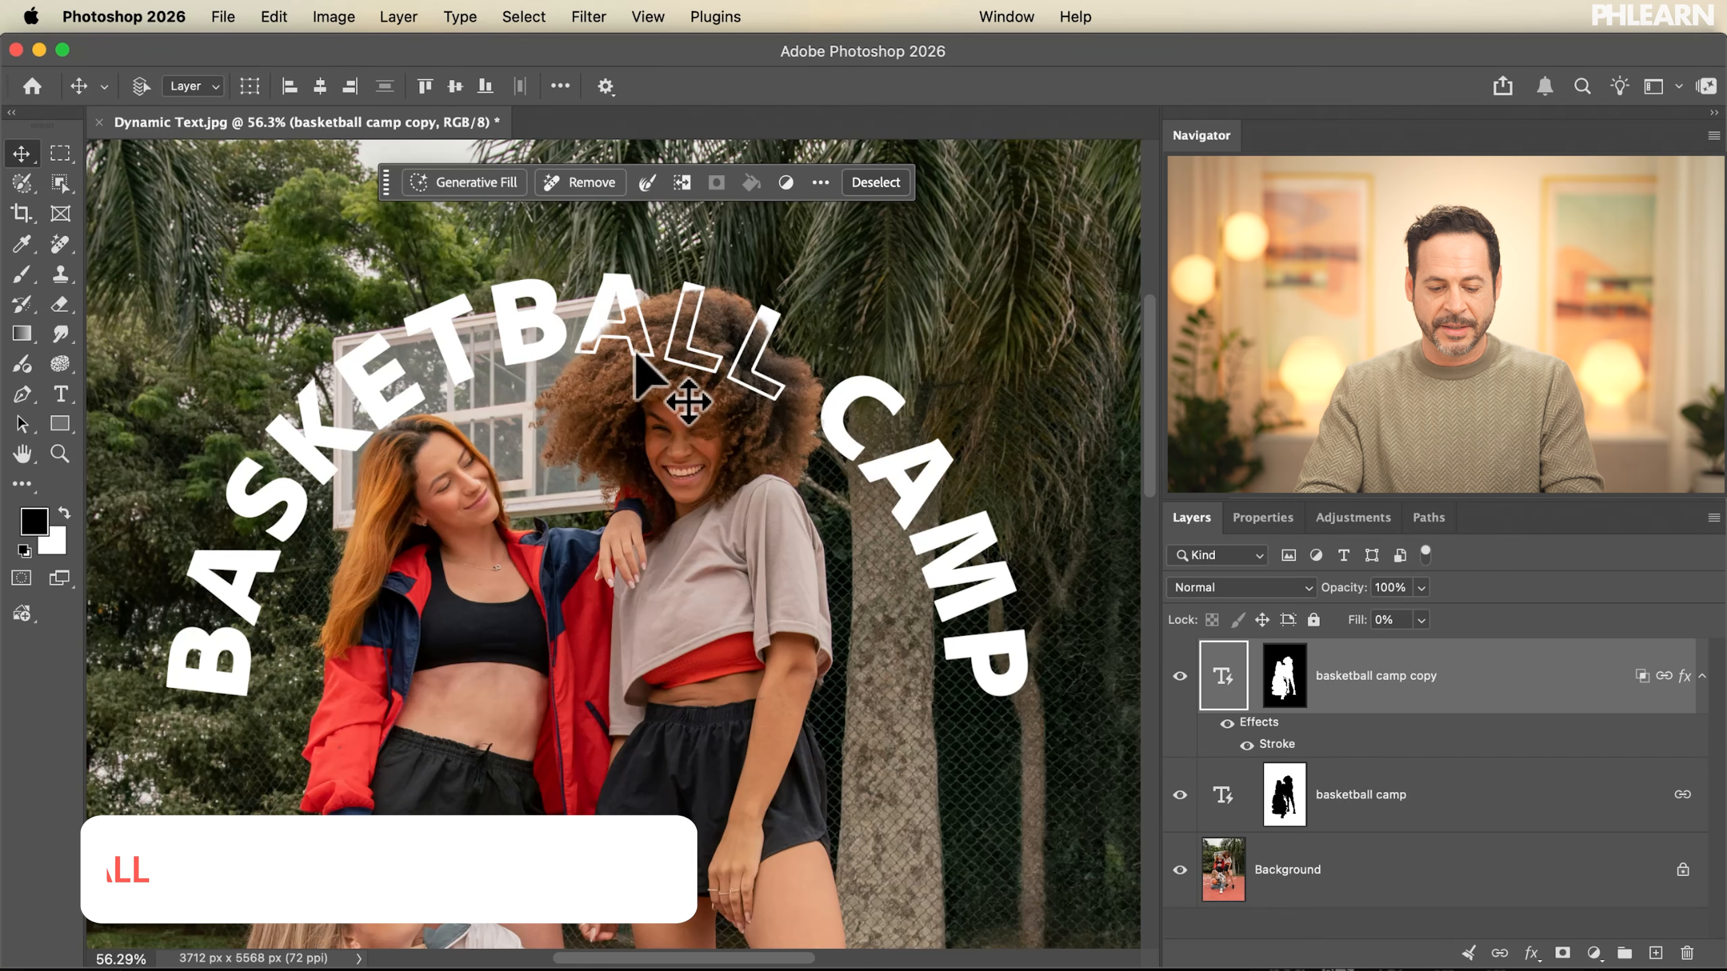
{"action": "key", "text": "super+d"}
{"action": "left_click_drag", "start_coordinate": [721, 334], "coordinate": [723, 364]}
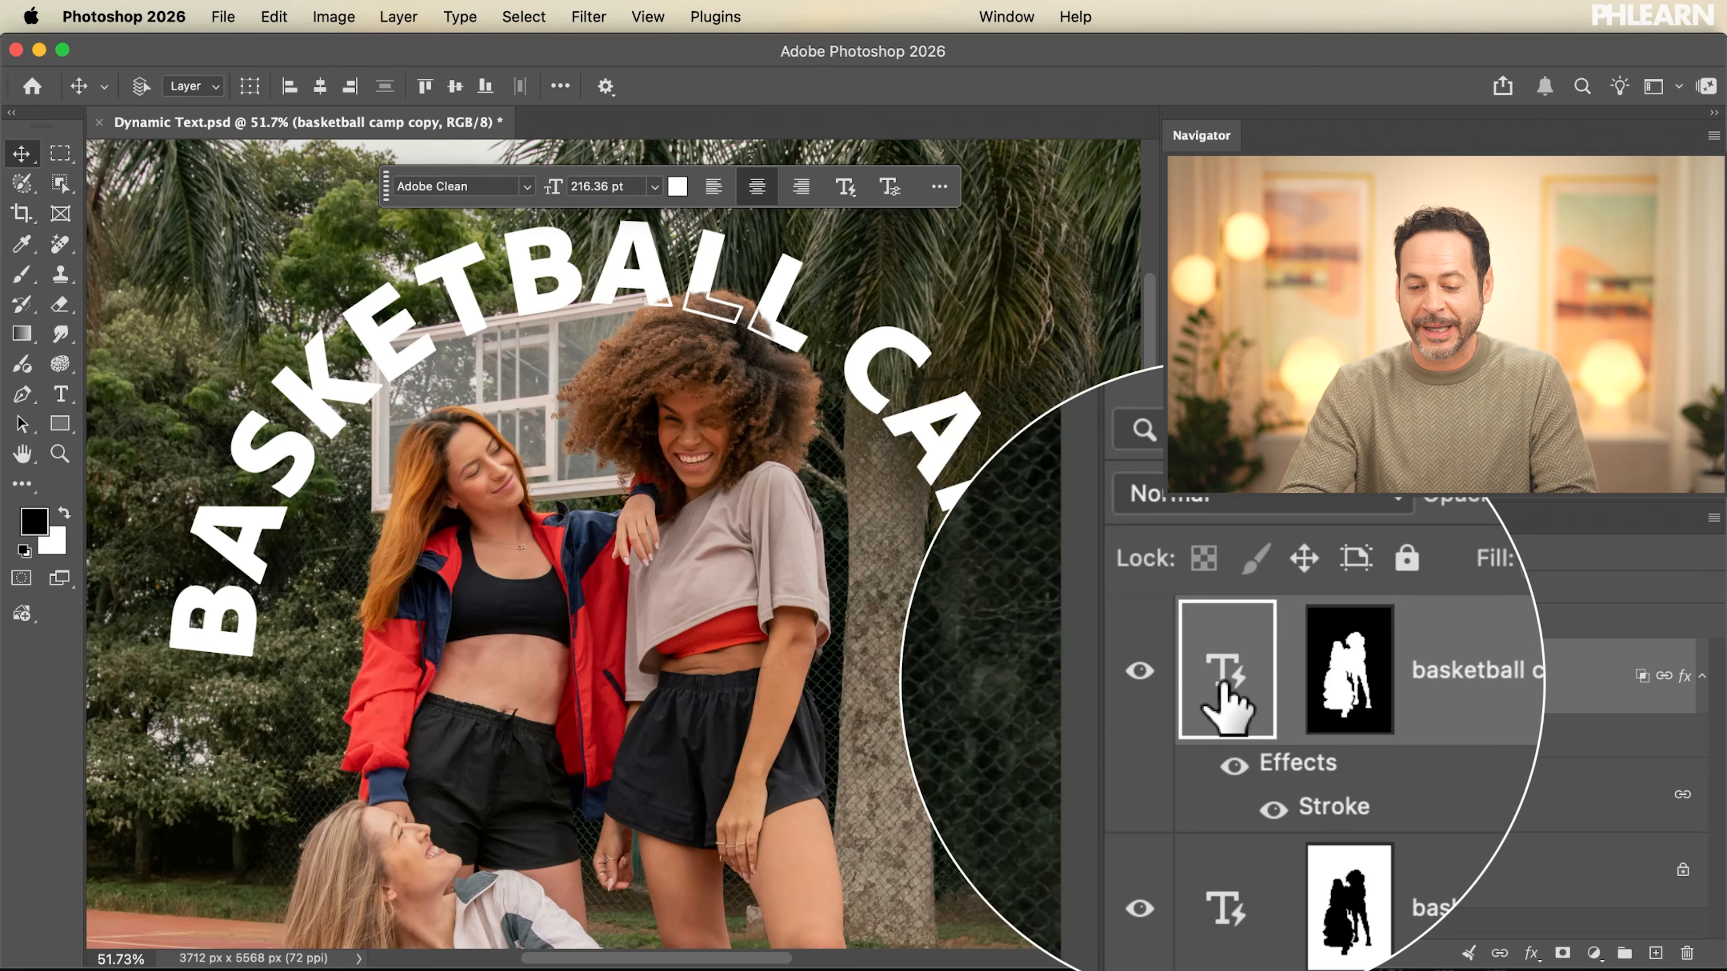
Move the linked title down so its arch crosses the standing women's torsos.
{"action": "mouse_move", "coordinate": [1222, 687]}
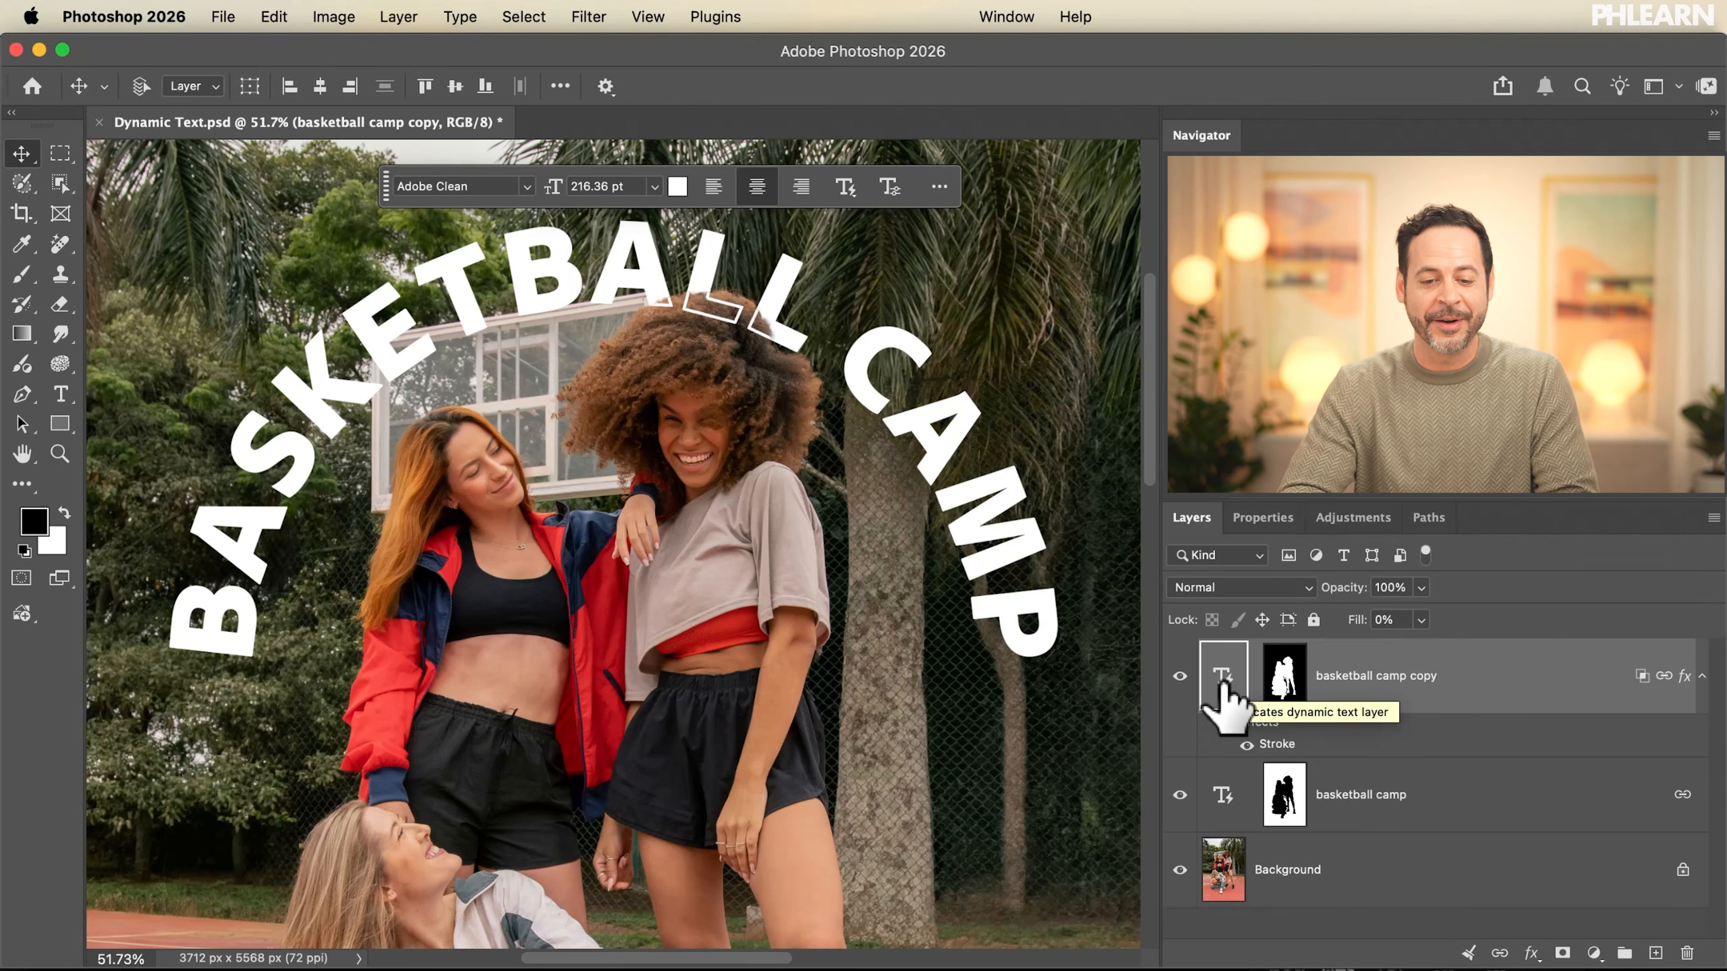
{"action": "scroll", "coordinate": [959, 521], "scroll_direction": "down", "scroll_amount": 3}
{"action": "left_click_drag", "start_coordinate": [957, 520], "coordinate": [882, 696]}
{"action": "scroll", "coordinate": [882, 696], "scroll_direction": "down", "scroll_amount": 5}
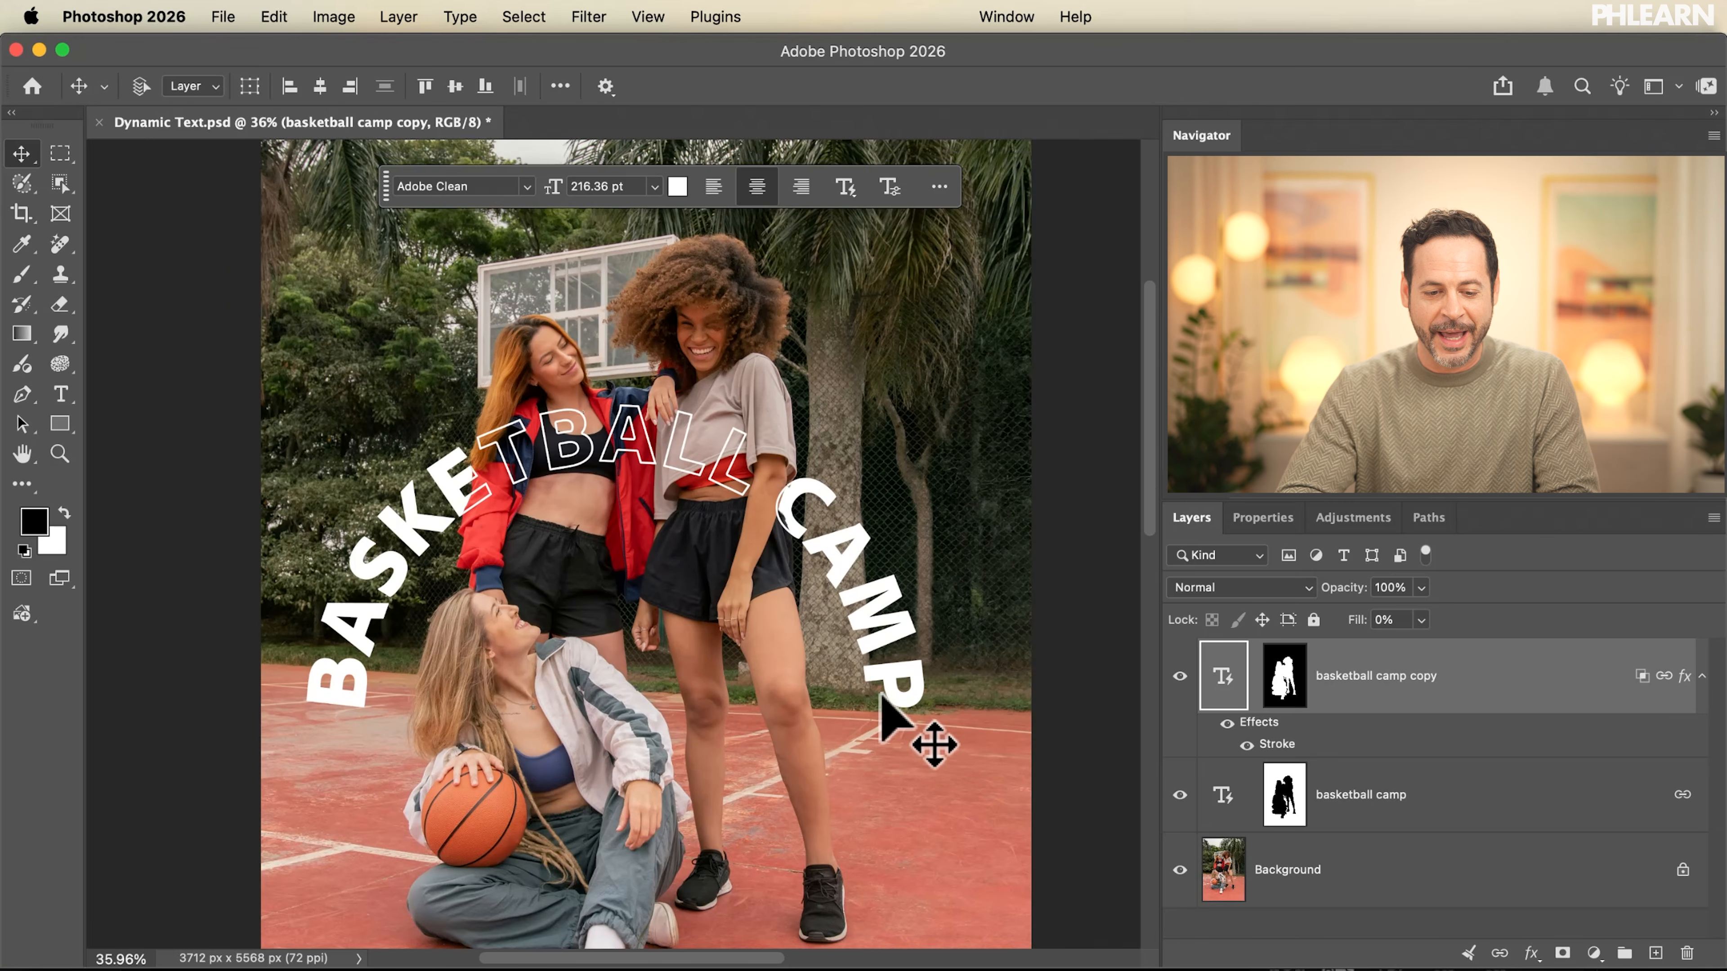
Extend the canvas on the photo's left side to 4194 px wide and fill the added area using Generative Expand without a prompt.
{"action": "key", "text": "super+minus"}
{"action": "key", "text": "c"}
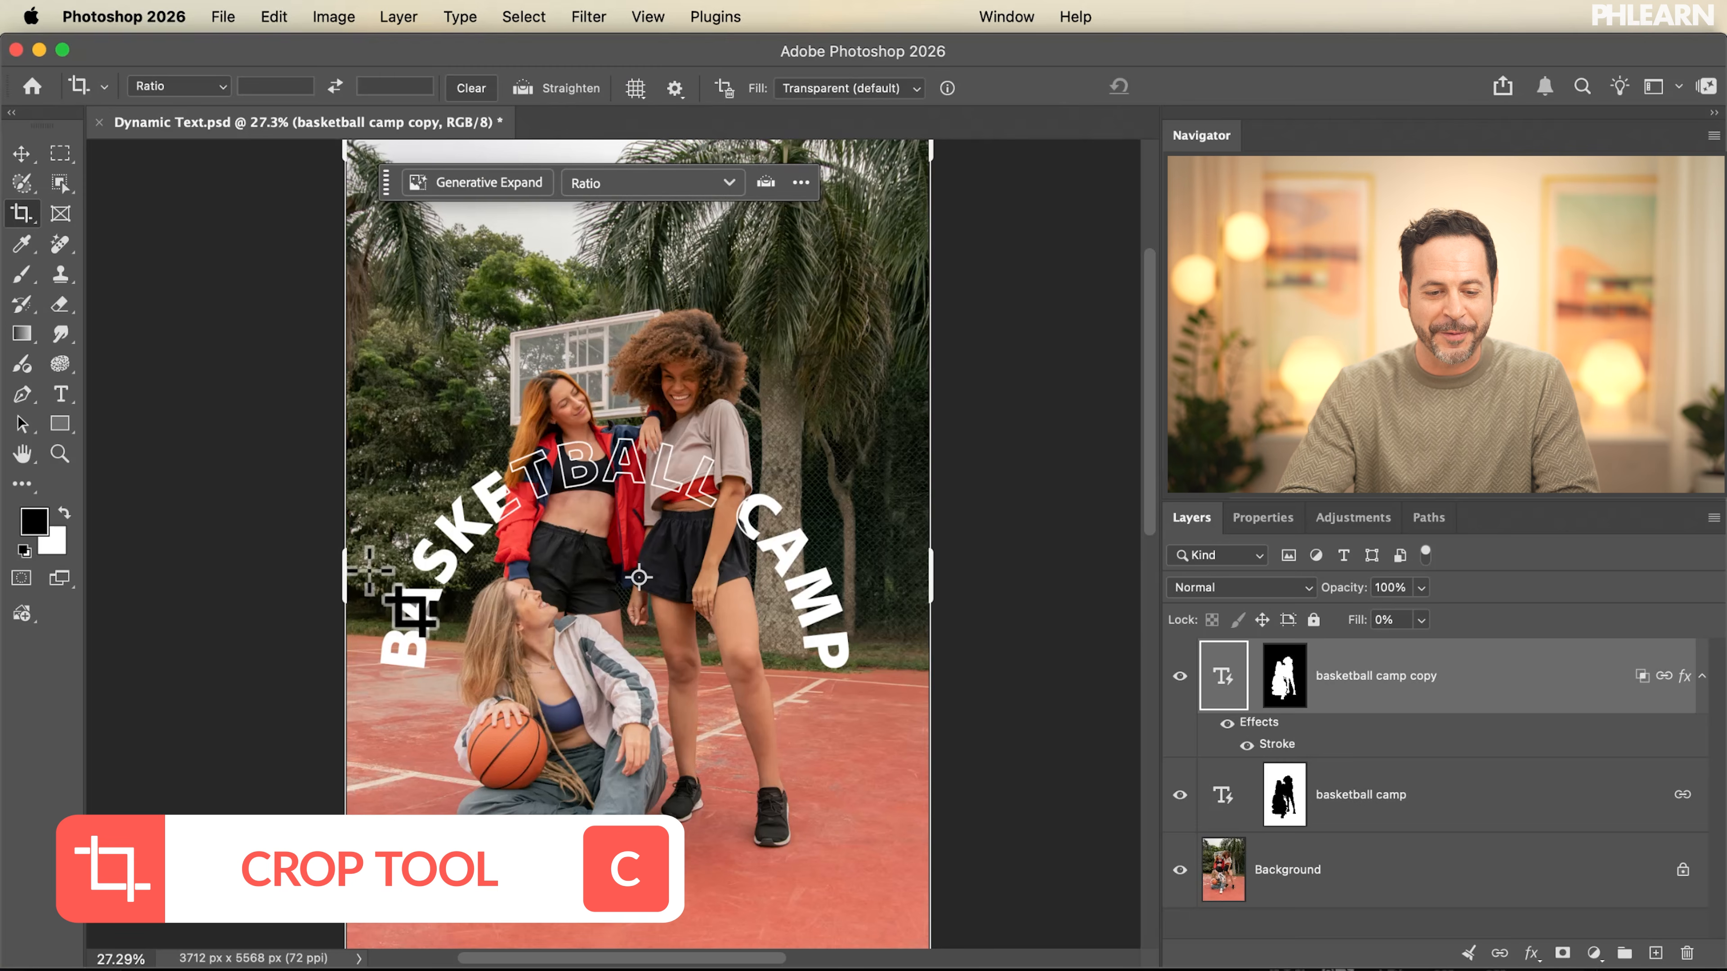
{"action": "left_click_drag", "start_coordinate": [347, 570], "coordinate": [305, 580]}
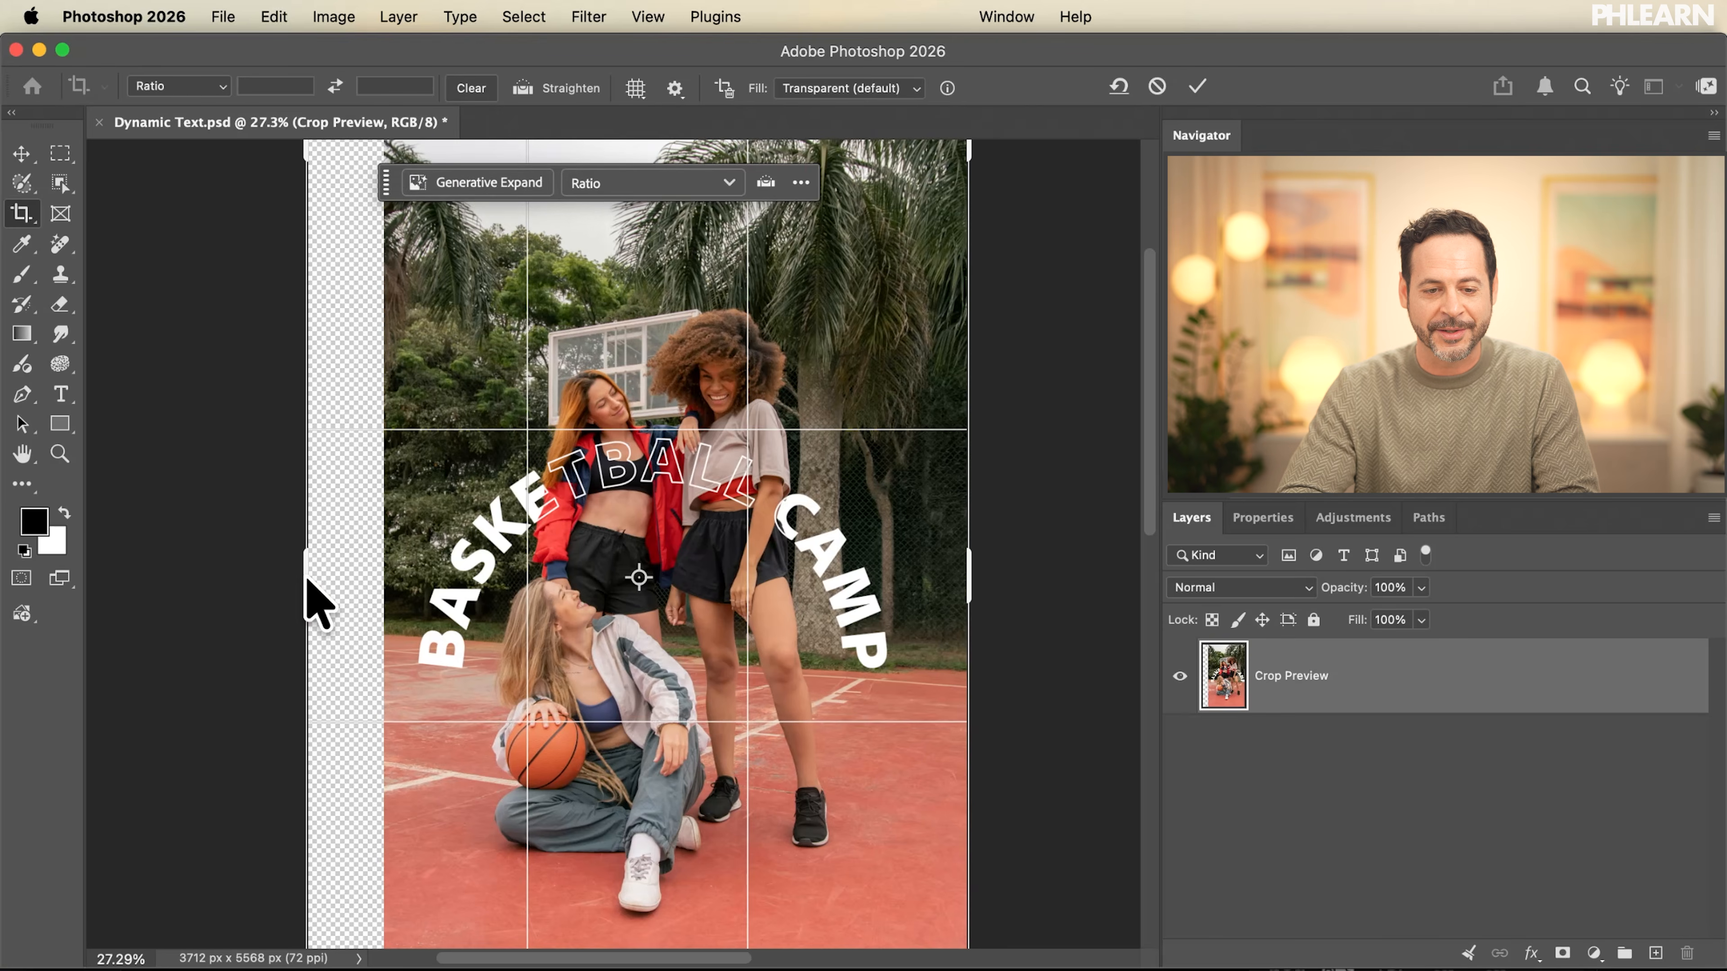
{"action": "left_click", "coordinate": [476, 184]}
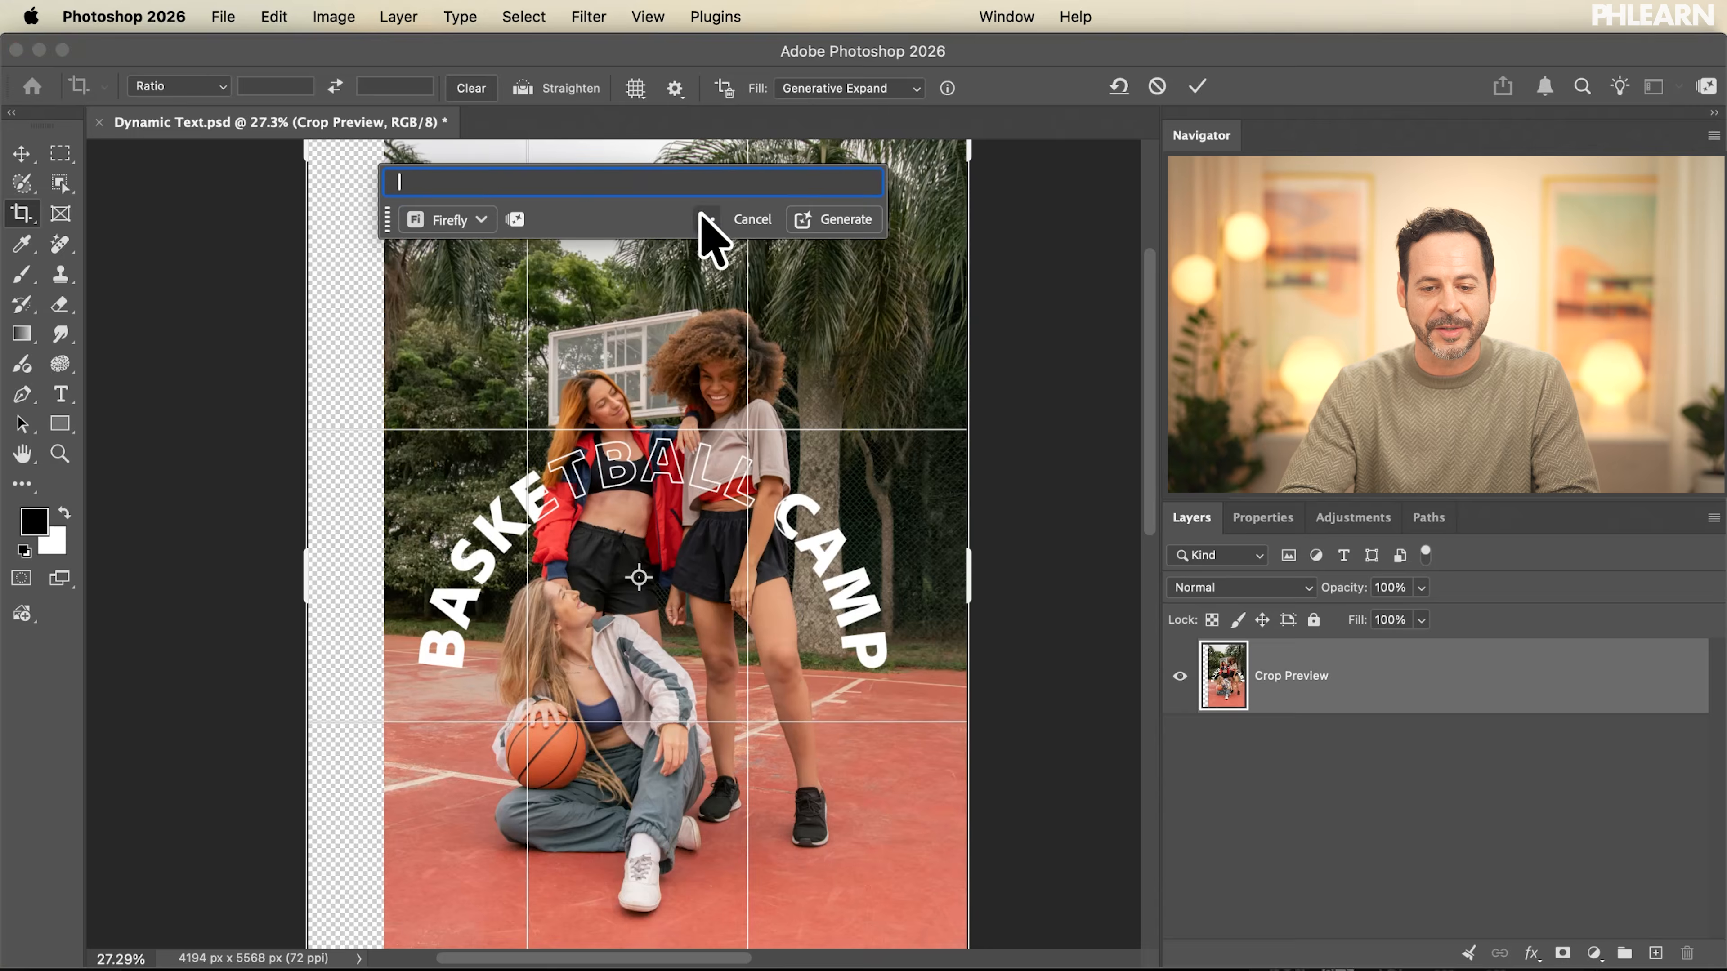
{"action": "left_click", "coordinate": [837, 218]}
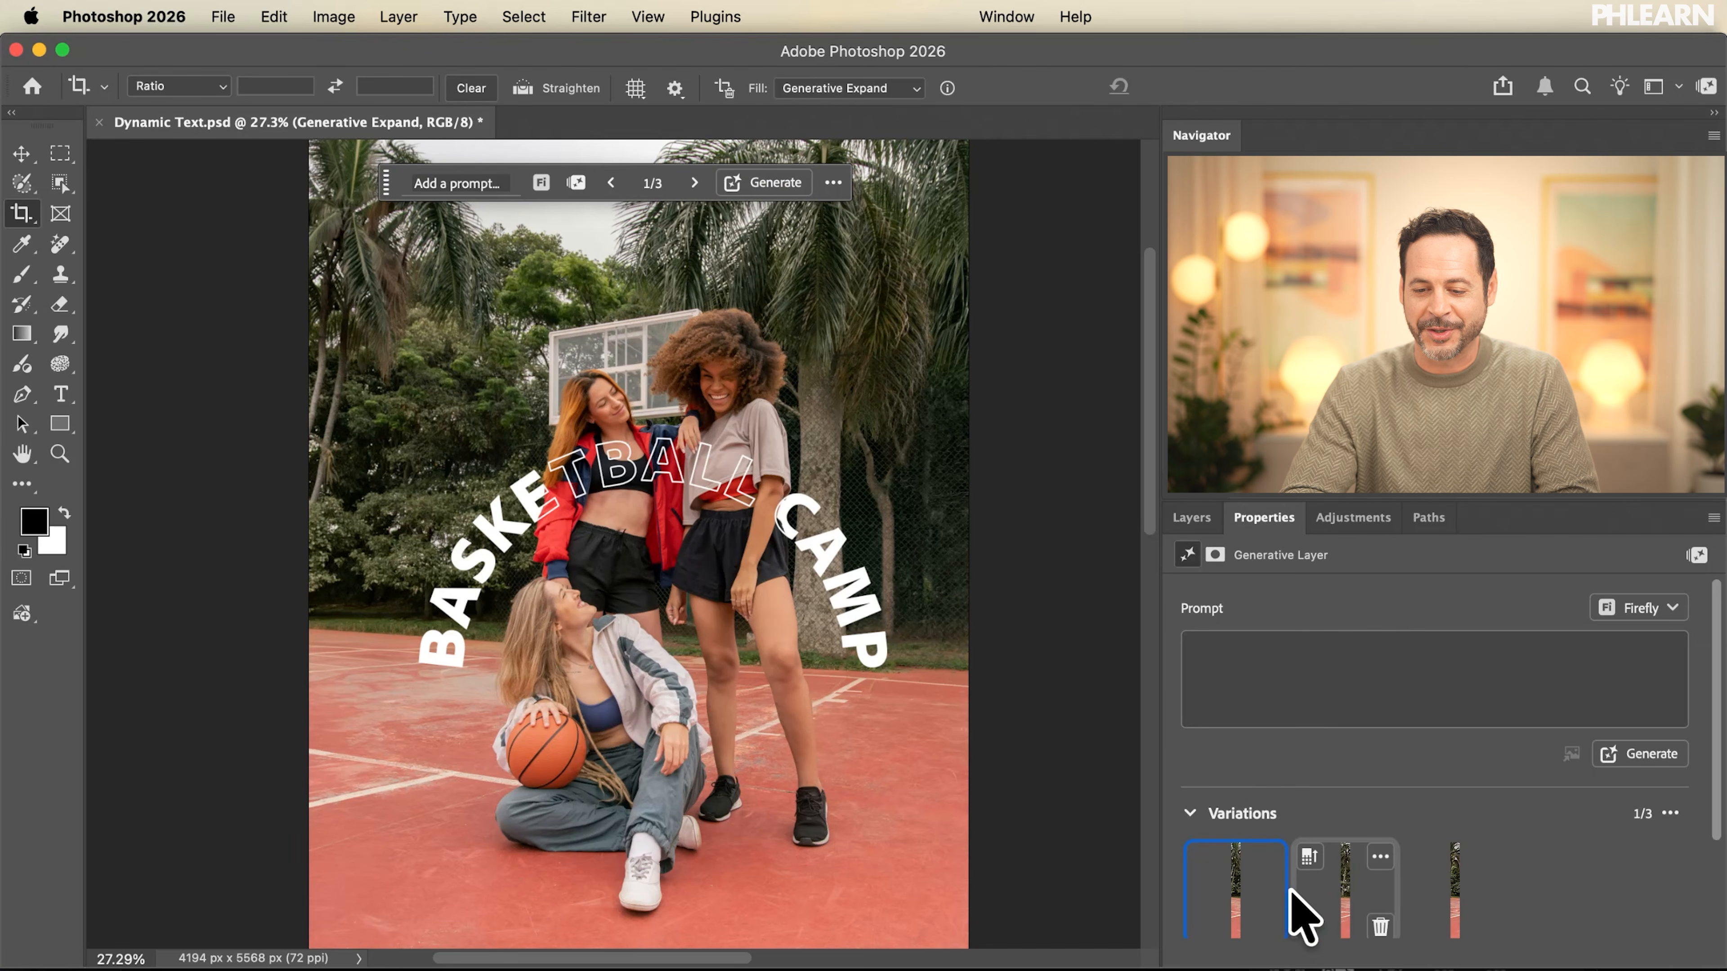
{"action": "left_click", "coordinate": [1198, 523]}
{"action": "scroll", "coordinate": [843, 704], "scroll_direction": "up", "scroll_amount": 5}
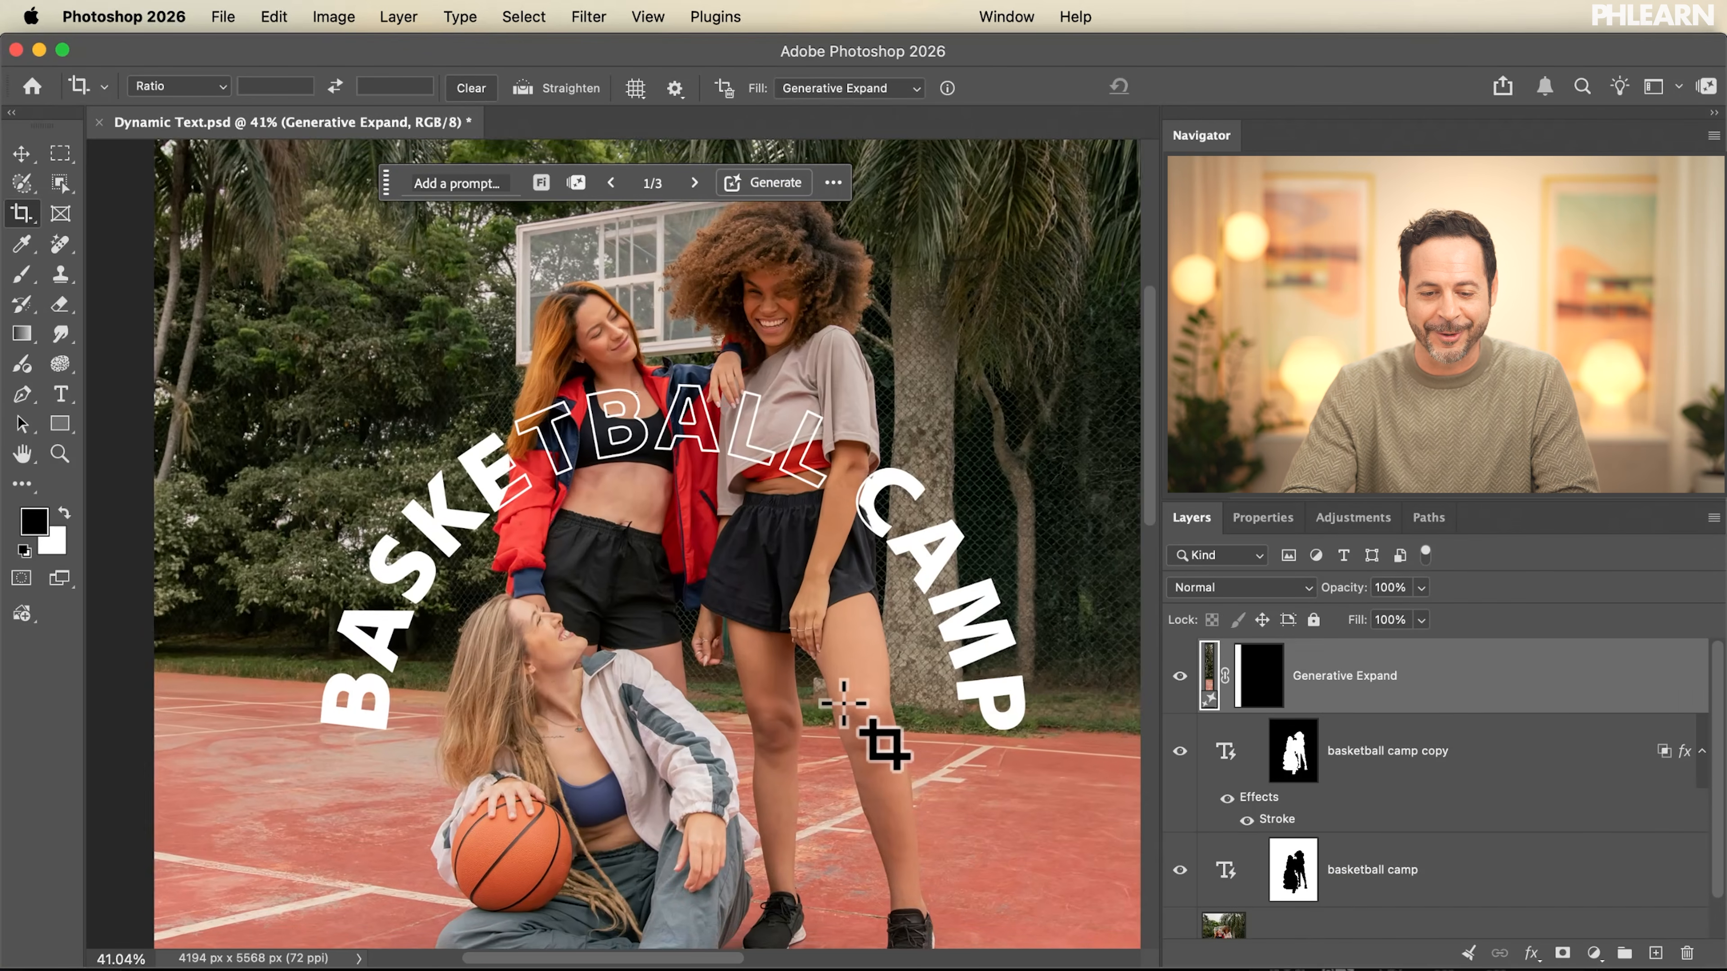
{"action": "scroll", "coordinate": [843, 704], "scroll_direction": "right", "scroll_amount": 3}
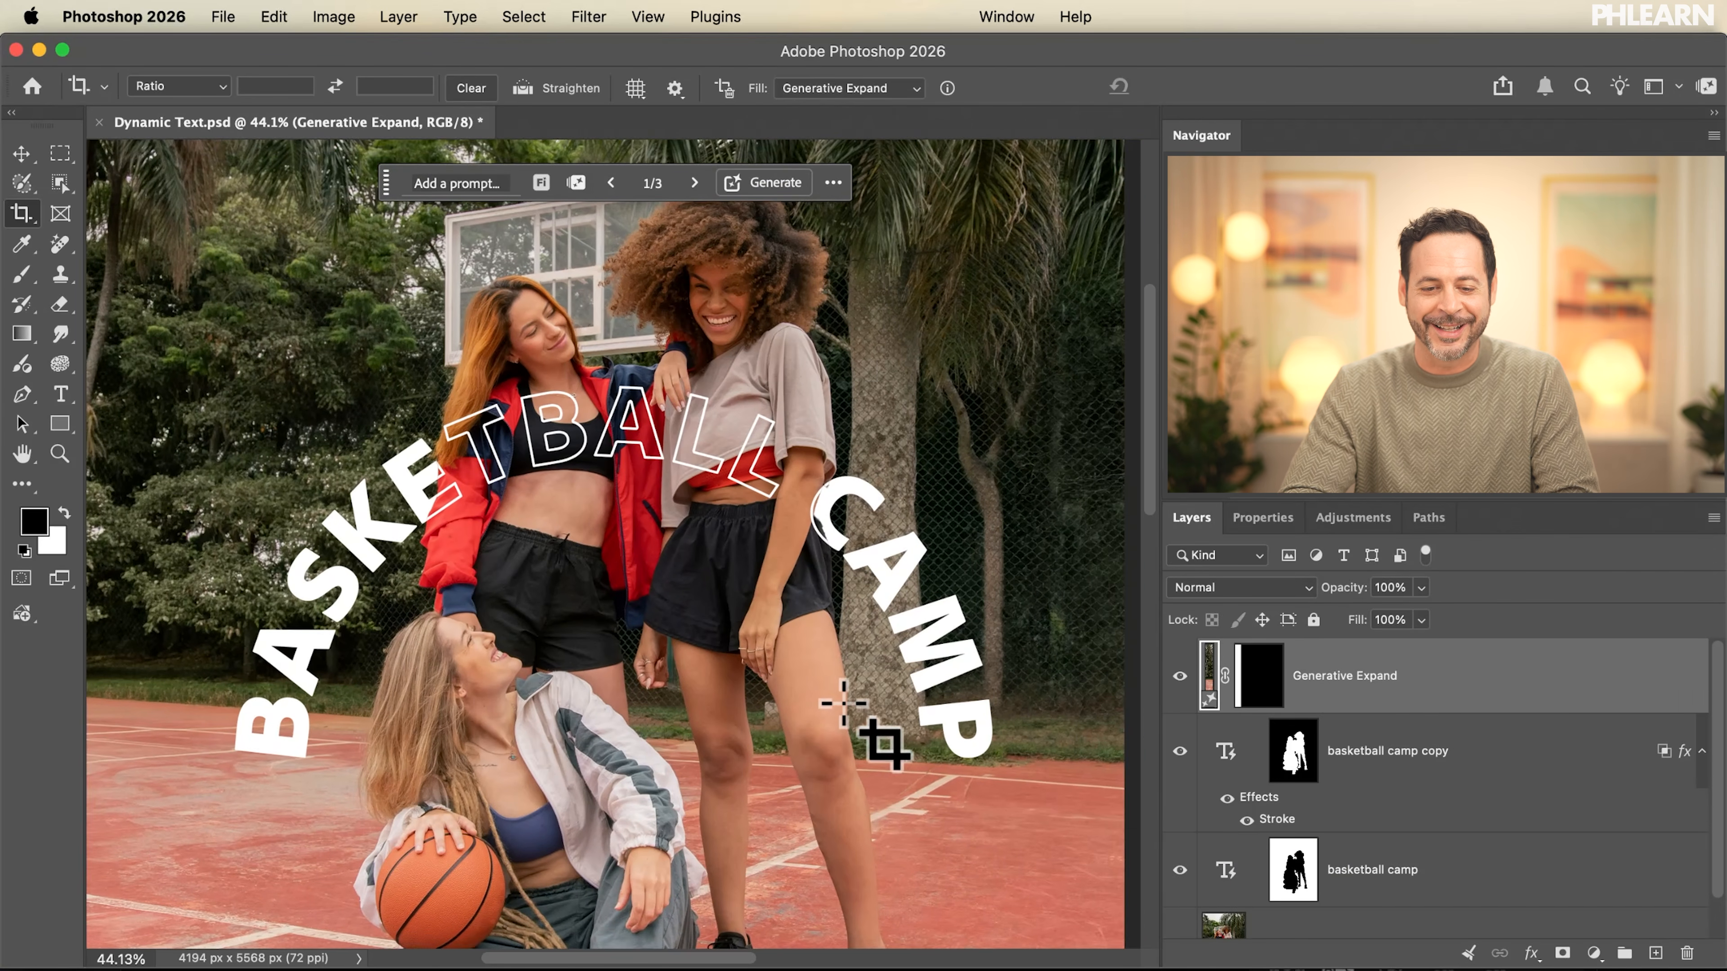